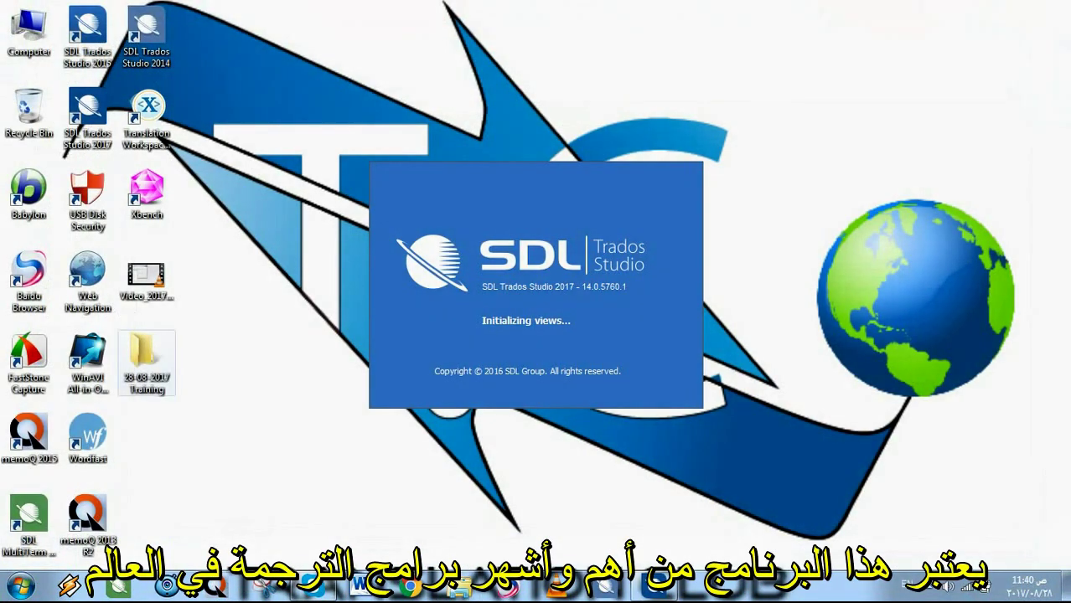
Open the 28-08-2017 Training folder on the desktop and create a subfolder named Source in it.
double_click(146, 362)
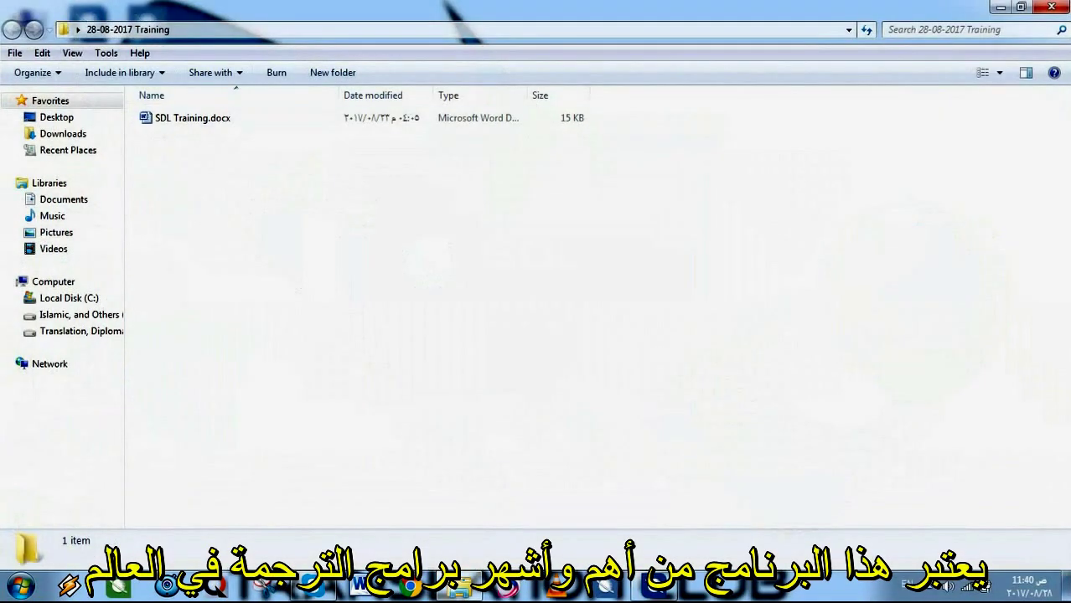
left_click(192, 118)
key("ctrl+shift+n")
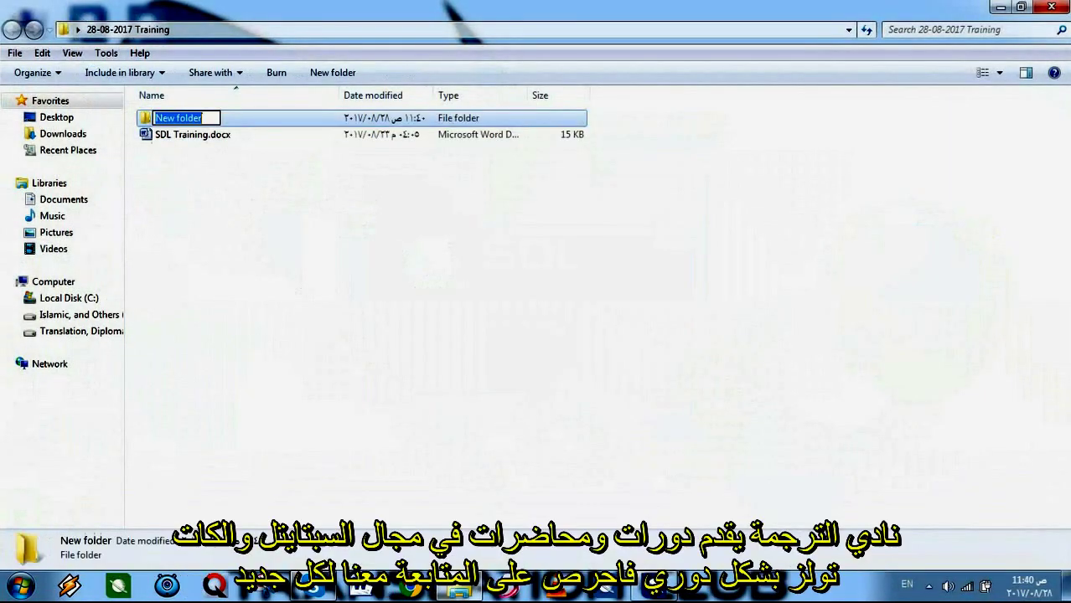
type("S")
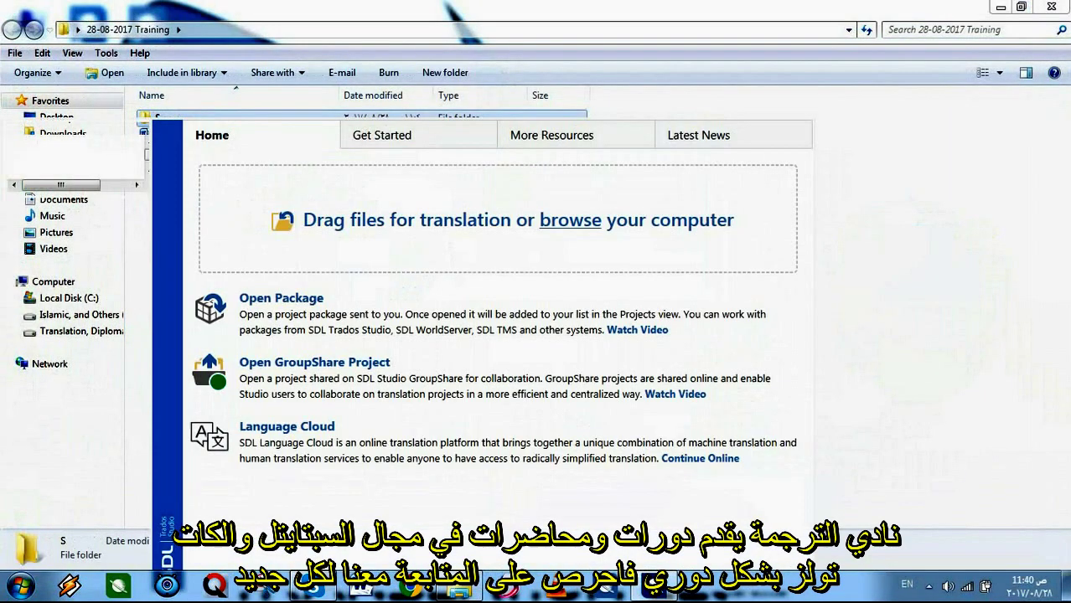
key("alt+Tab")
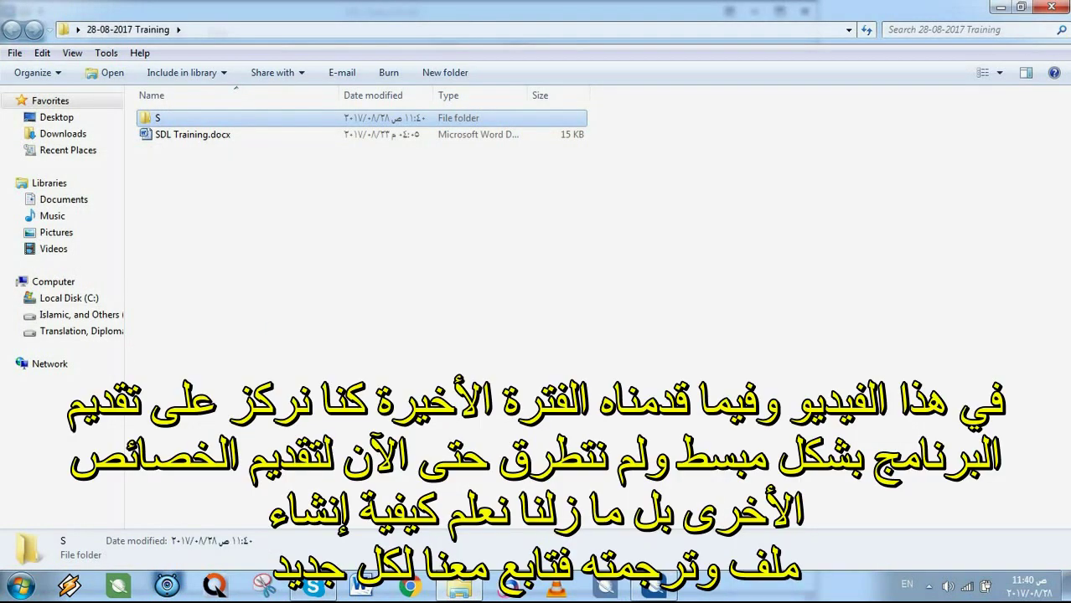
key("F2")
type("Sour")
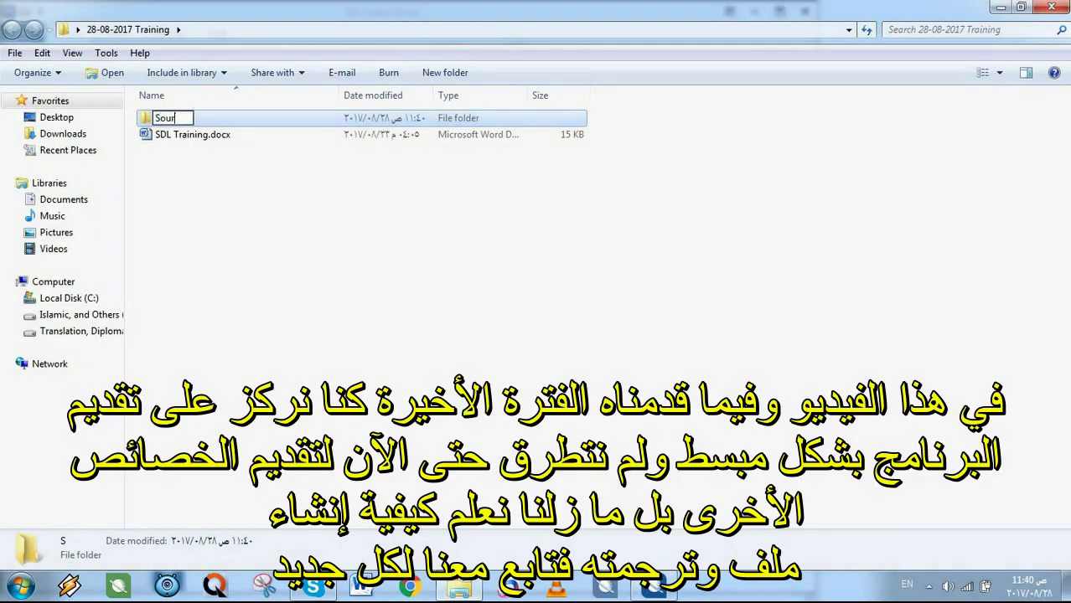
type("ce")
key("Return")
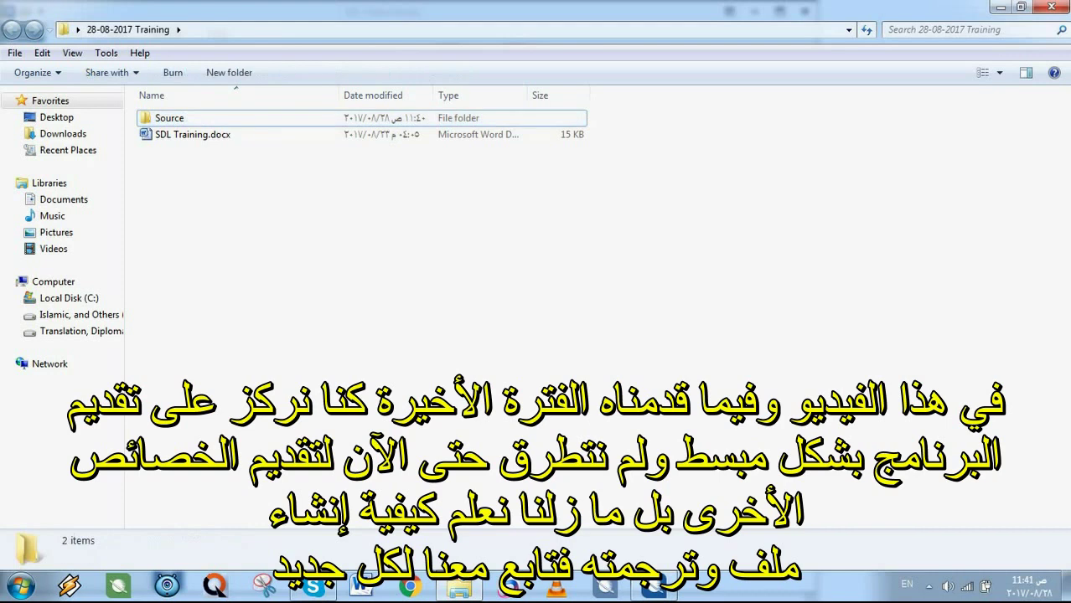
Create another subfolder named Target beside the Source folder.
key("ctrl+shift+n")
type("T")
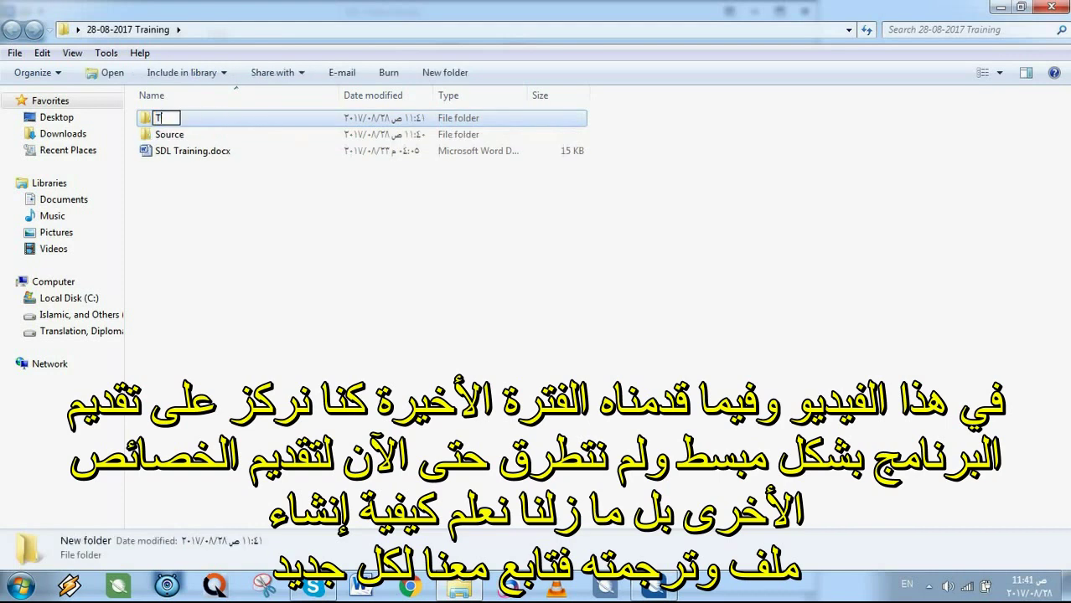
type("arget")
key("Return")
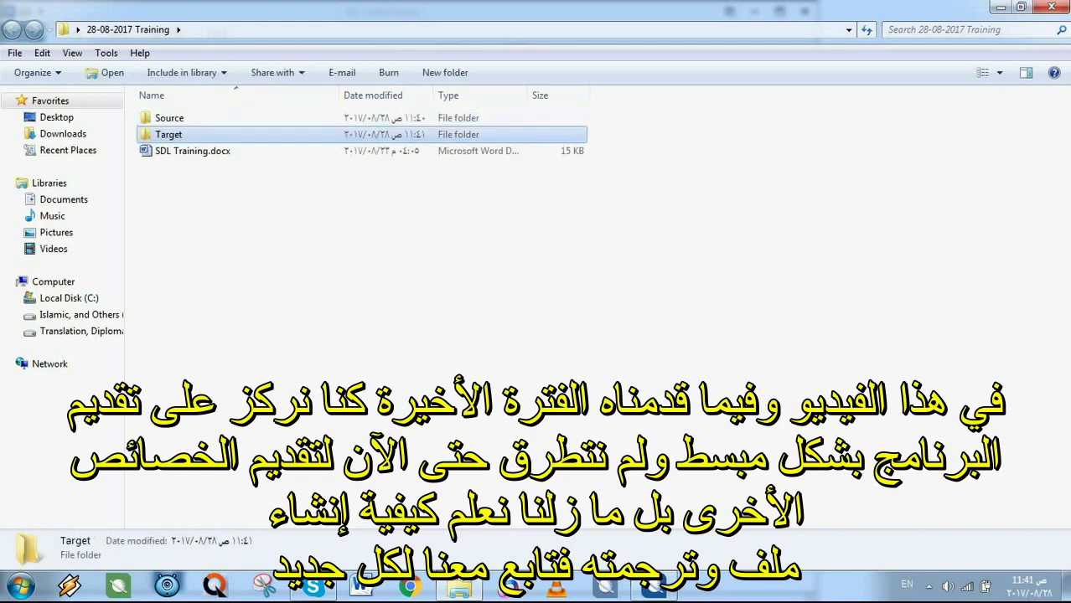
Copy SDL Training.docx into the Source folder and return to the 28-08-2017 Training folder.
left_click(192, 151)
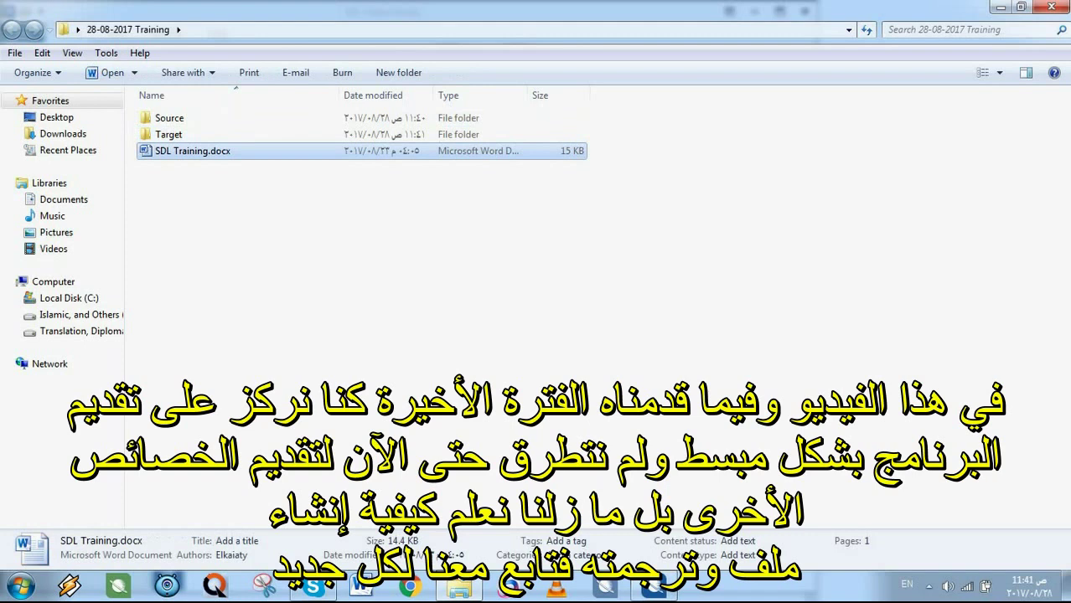
left_click(211, 132)
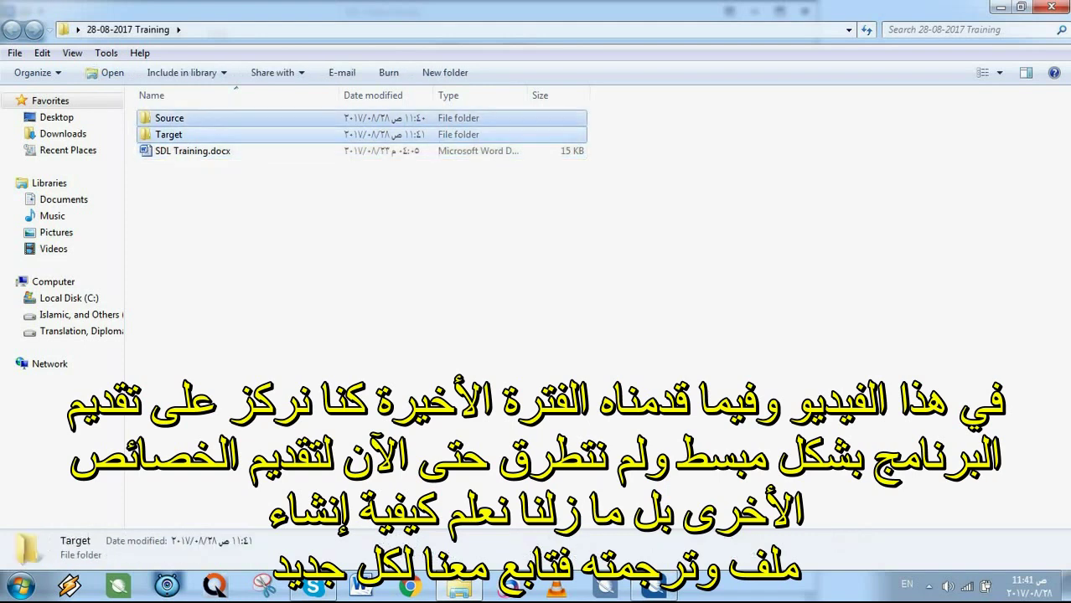
double_click(193, 118)
key("ctrl+v")
key("BackSpace")
key("Down")
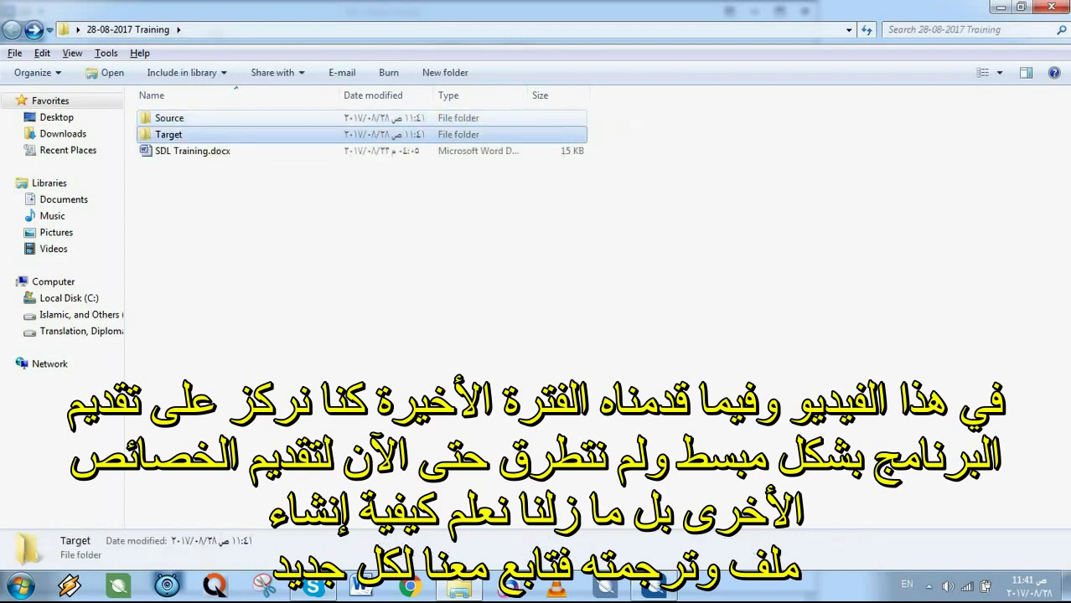
Paste a copy of SDL Training.docx into the Target folder.
key("Return")
key("ctrl+v")
key("BackSpace")
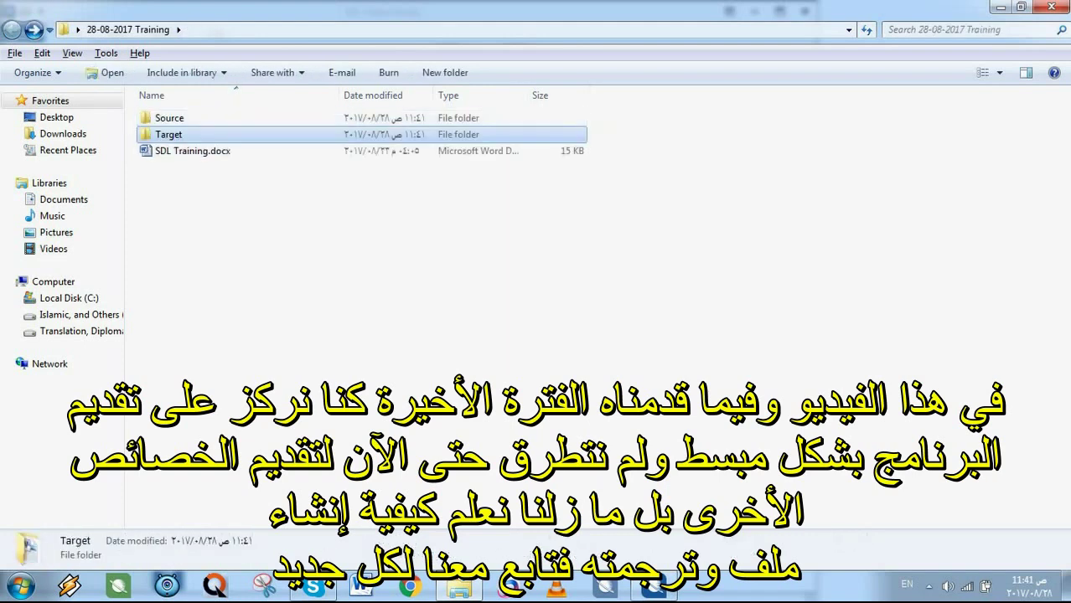
key("Down")
key("Return")
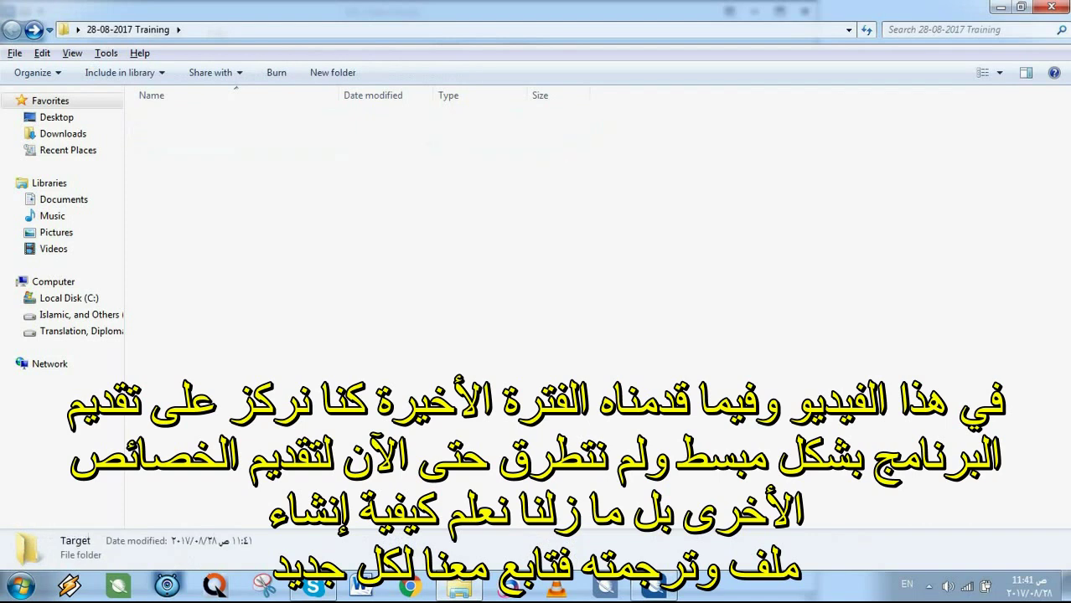
key("ctrl+v")
Copy the Target folder's path, switch to SDL Trados Studio and maximize its window.
key("alt+d")
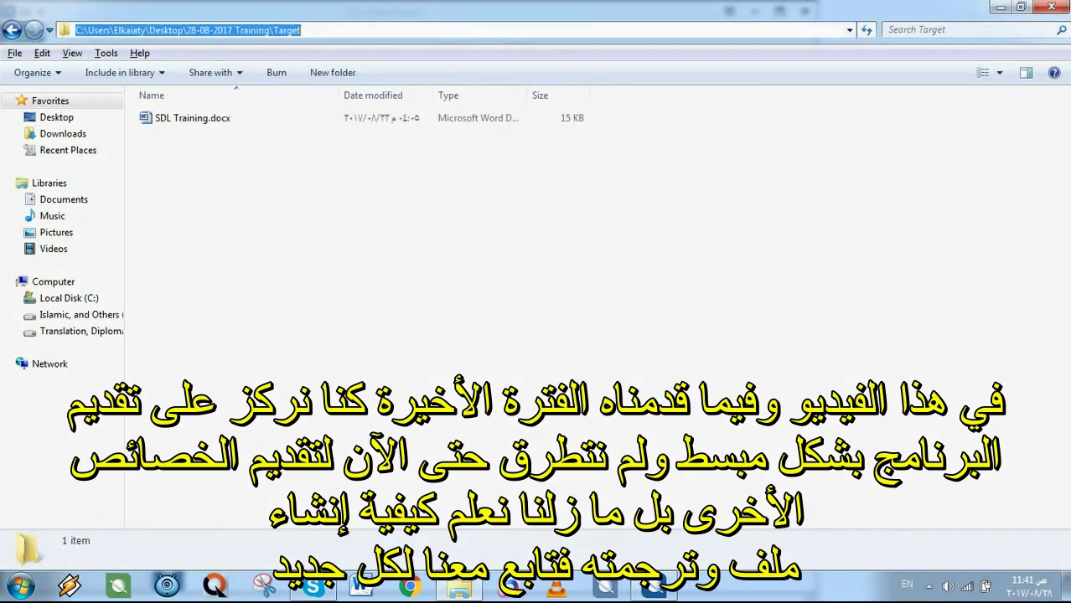
left_click(653, 587)
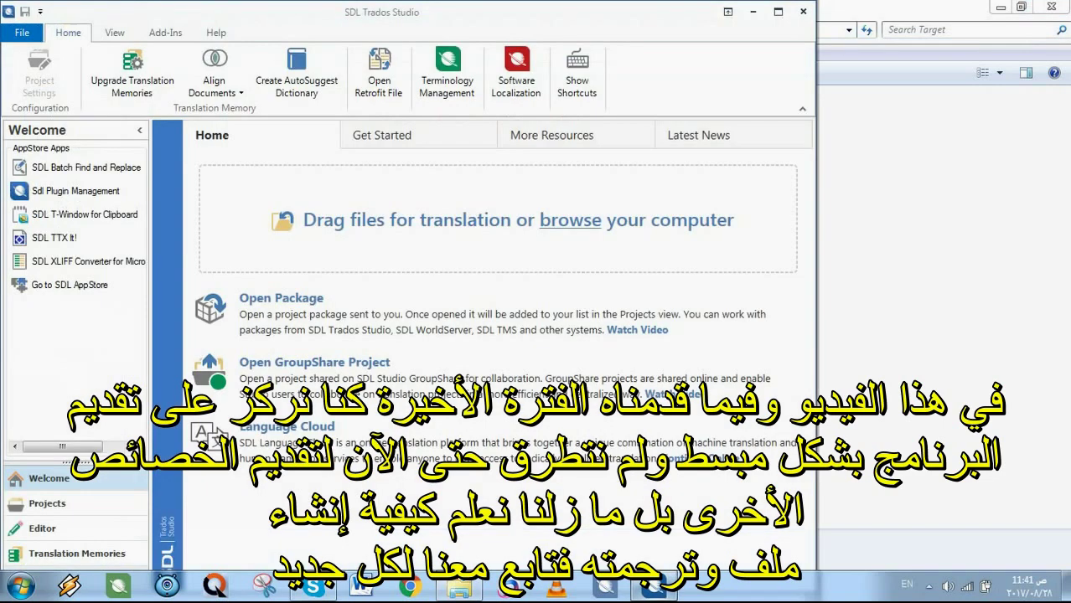
key("super+Up")
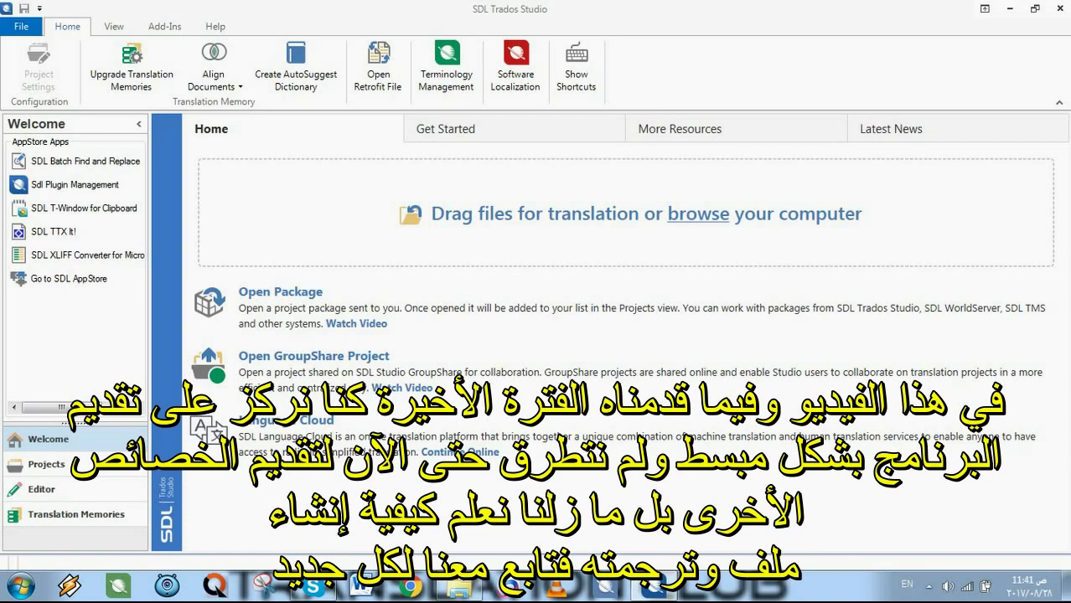
left_click(459, 586)
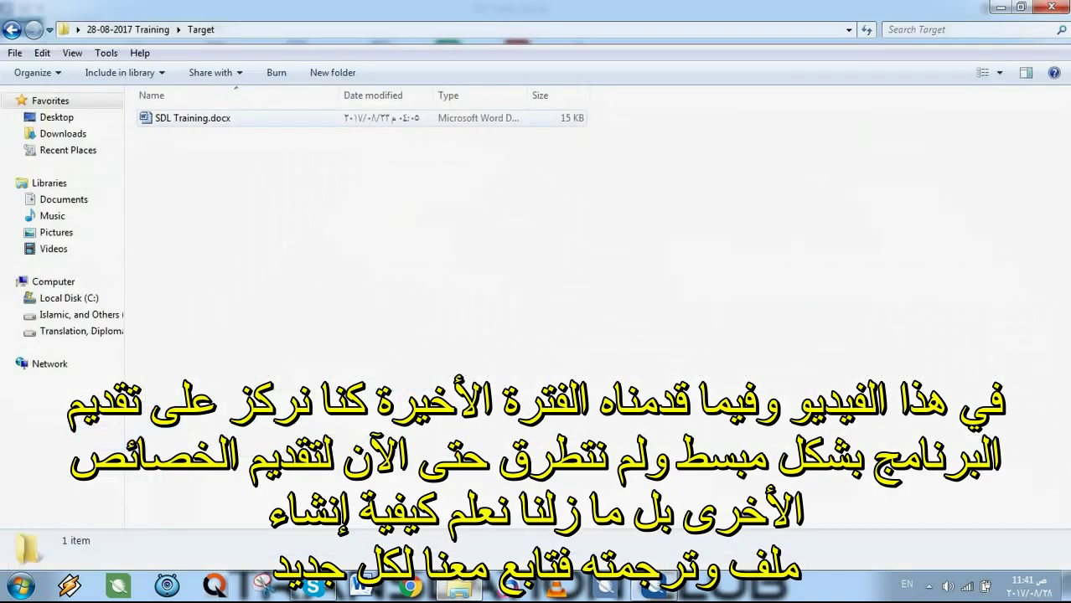
left_click_drag(192, 118, 275, 144)
left_click(654, 587)
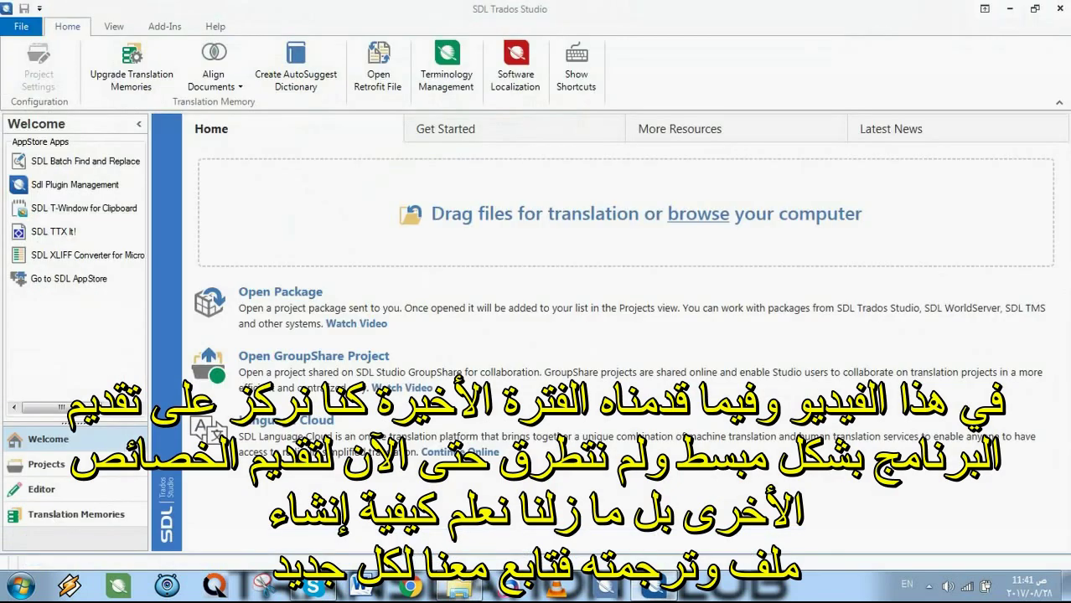
key("ctrl+shift+o")
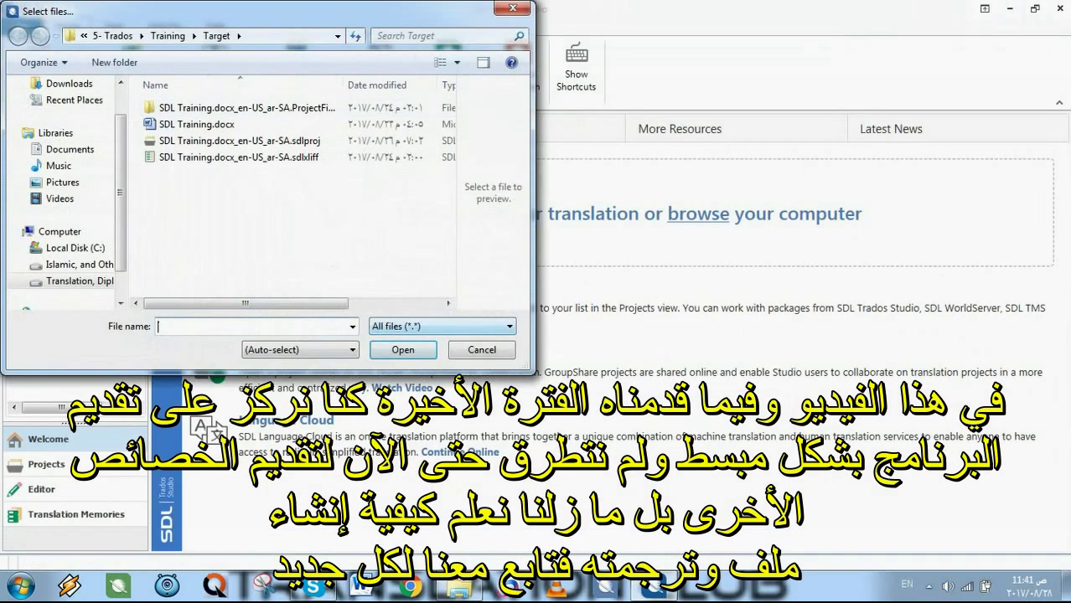
key("ctrl+v")
key("Return")
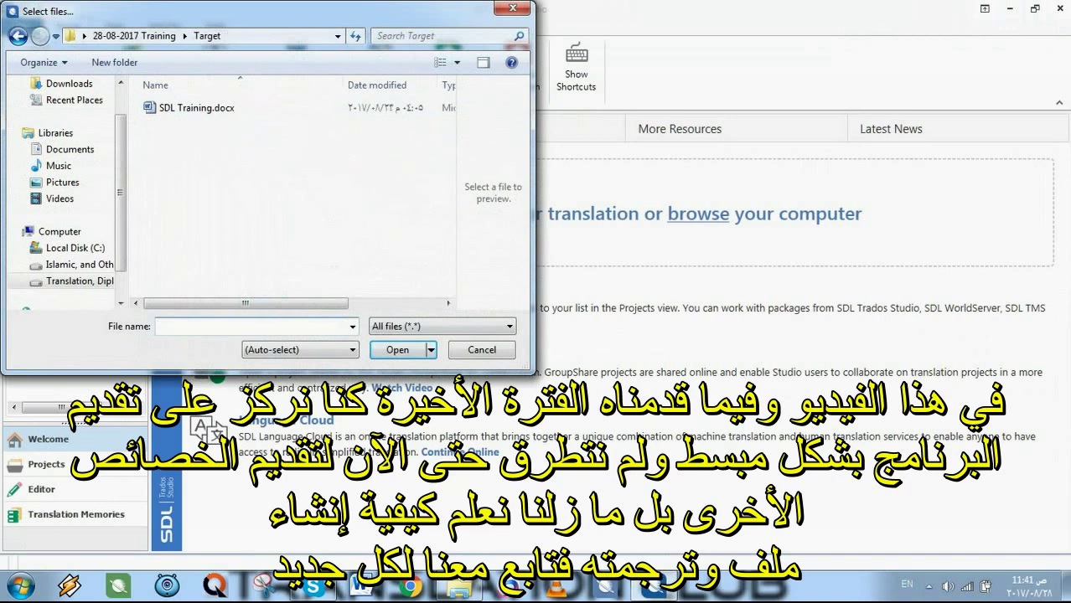
key("Escape")
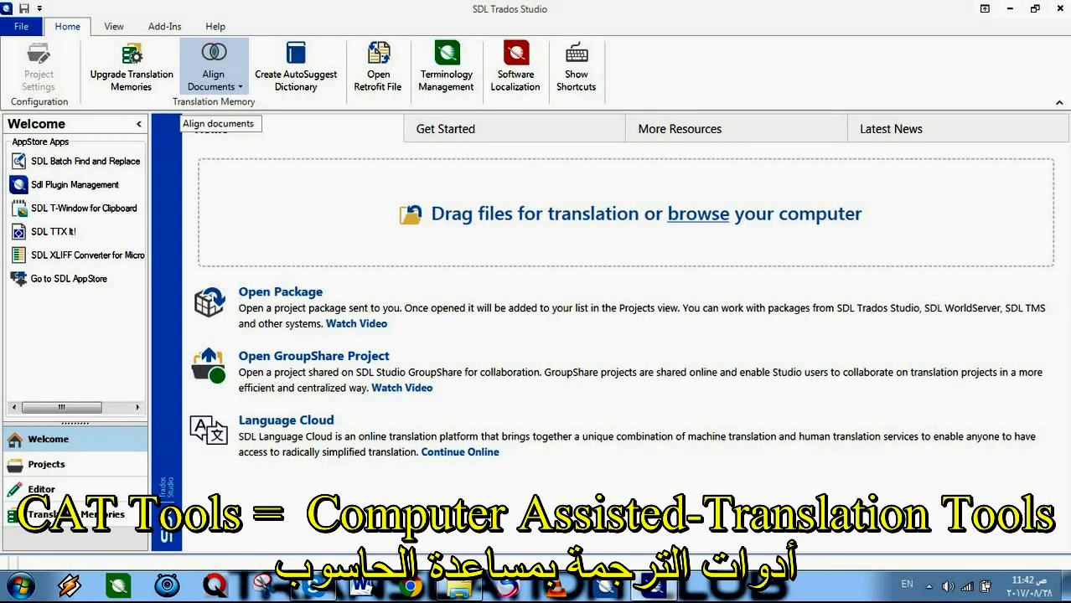
Examine the wizard for aligning a single file pair and close it without aligning anything.
left_click(213, 82)
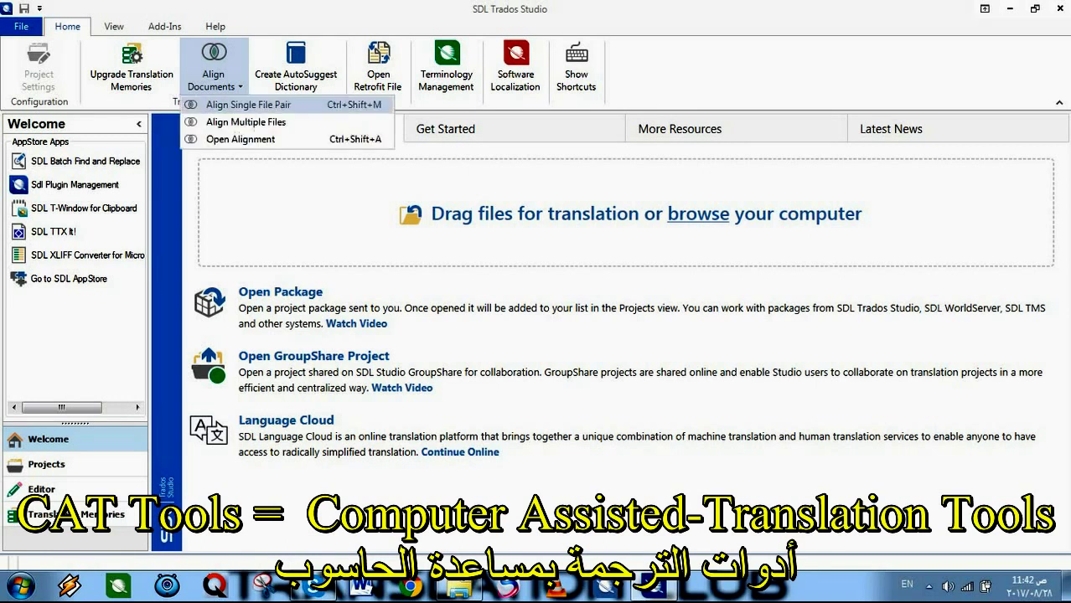
left_click(248, 105)
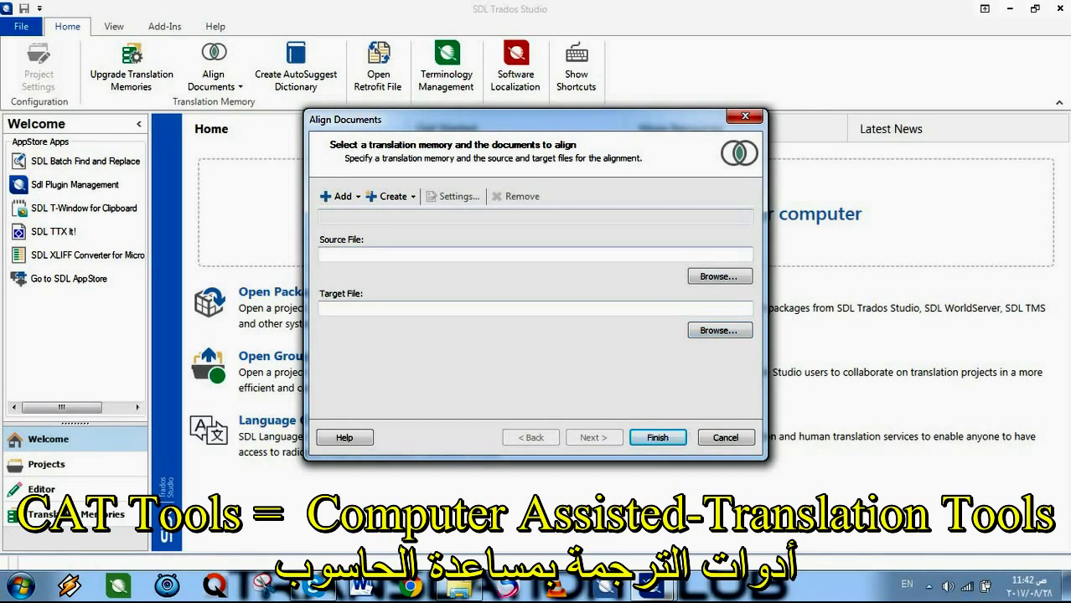
left_click(725, 437)
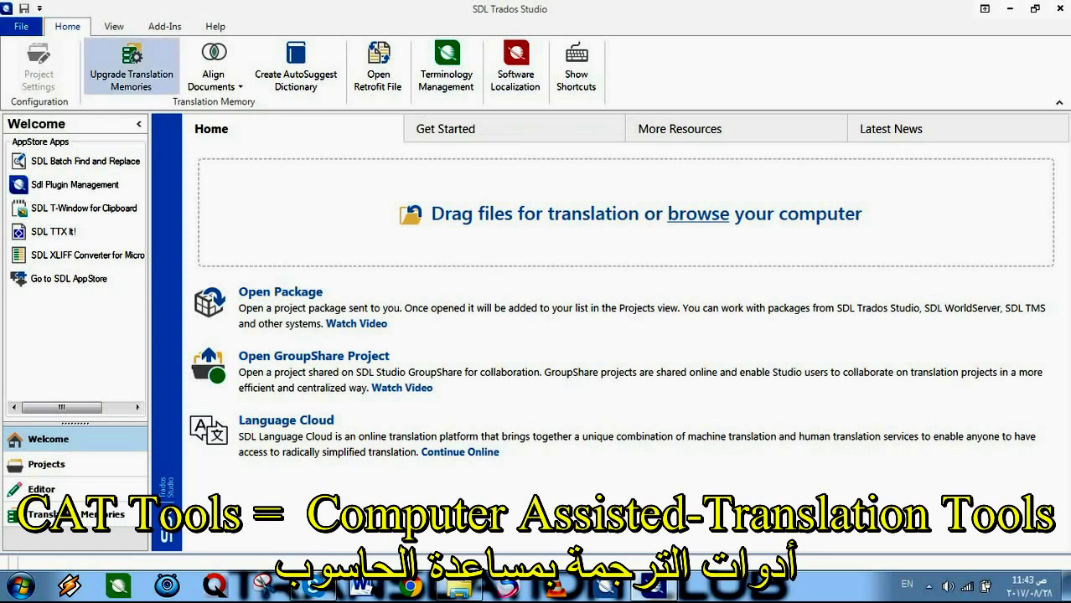
Review the available view, add-in and help commands, ending back at the home commands.
left_click(113, 26)
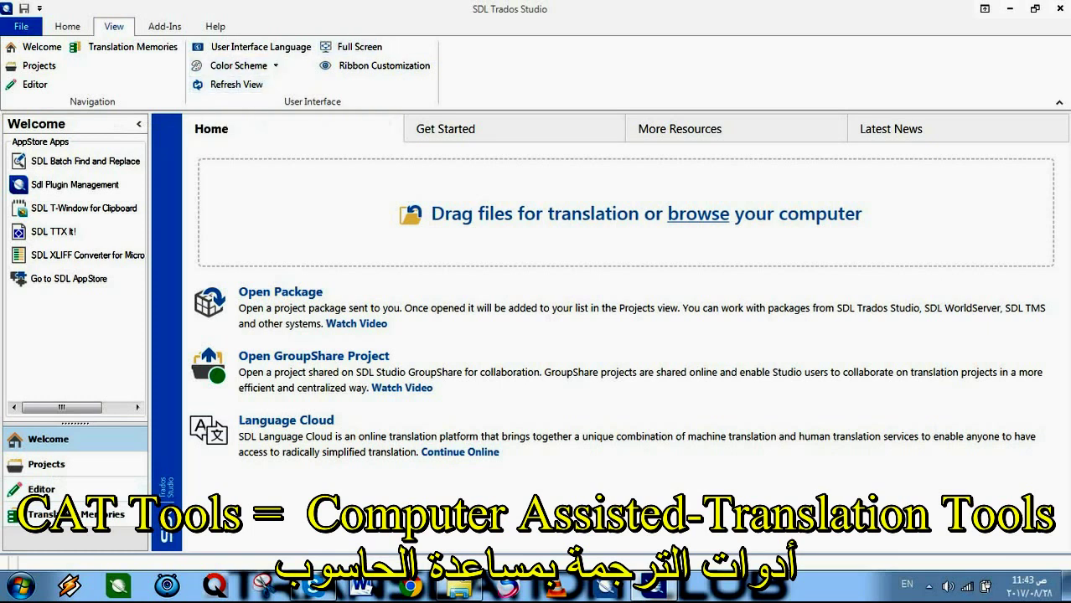
left_click(165, 26)
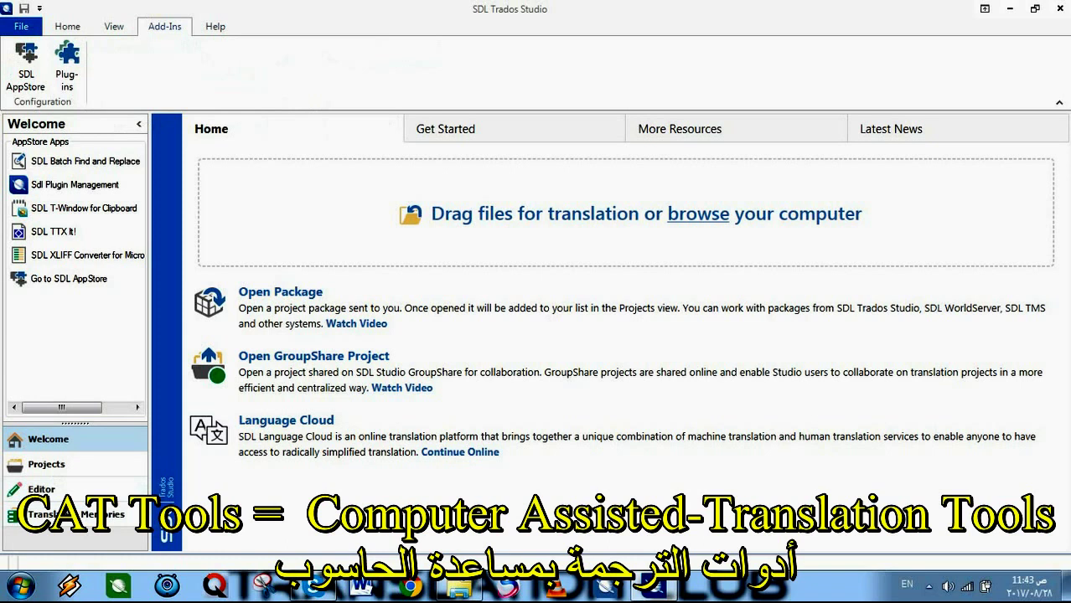
left_click(215, 26)
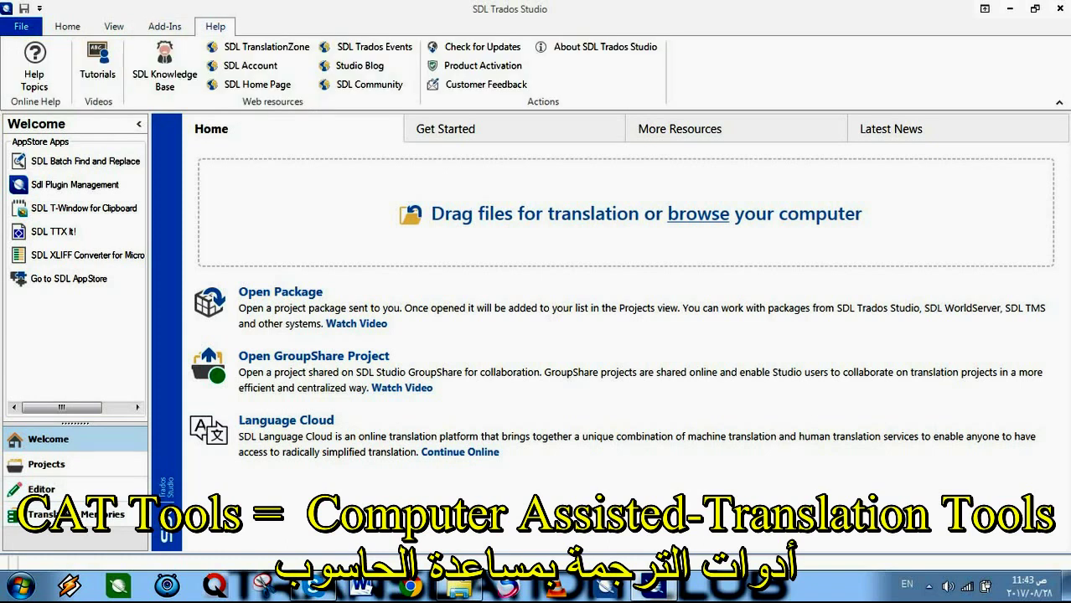
left_click(67, 26)
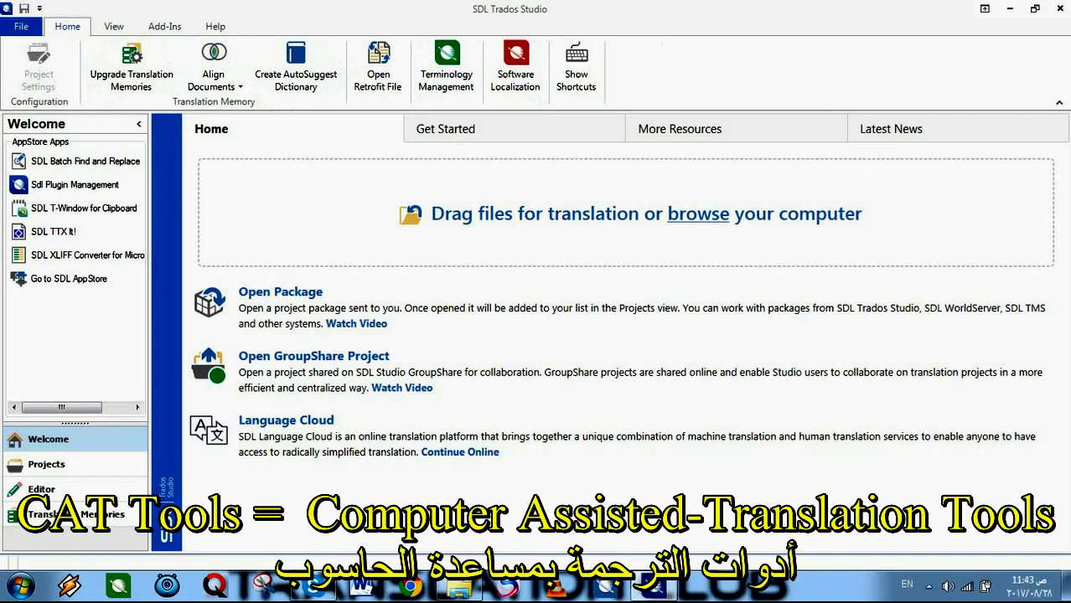
Inspect the Users setup for sending and receiving packages and close it without changes.
left_click(21, 26)
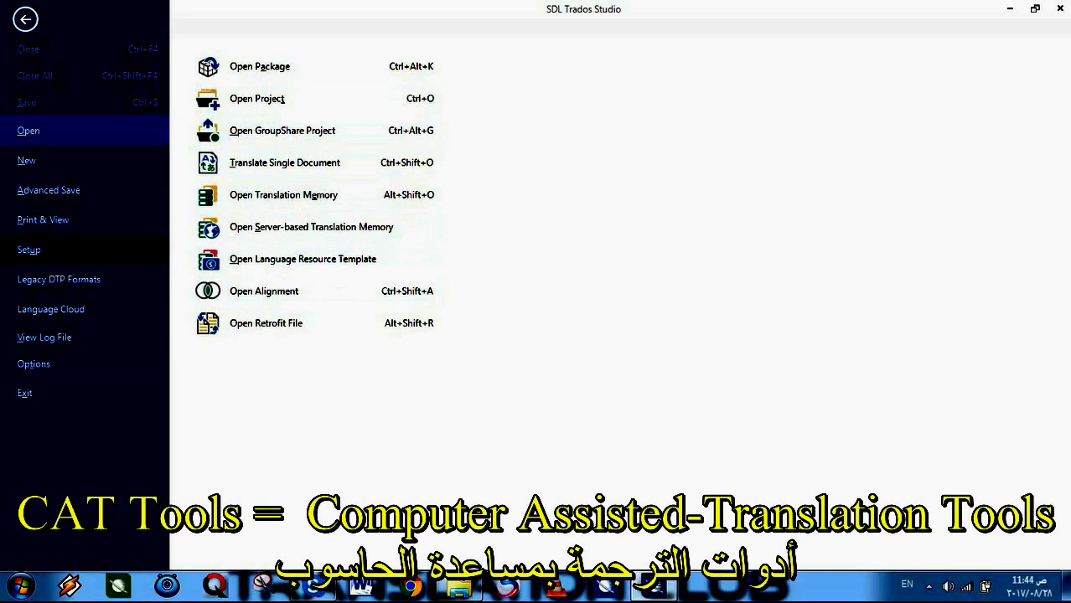
left_click(28, 250)
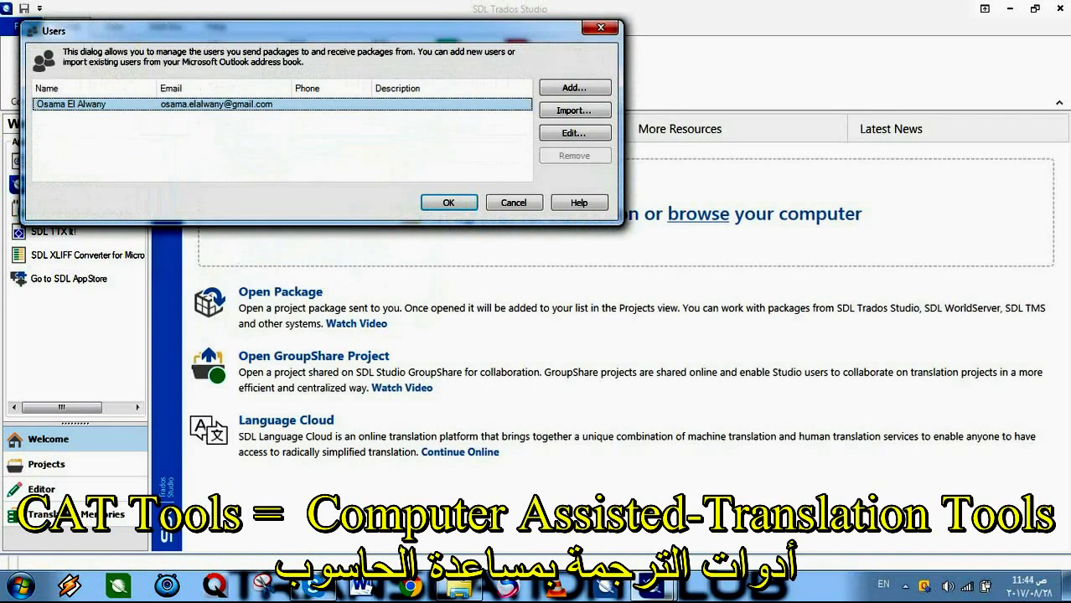
left_click(513, 202)
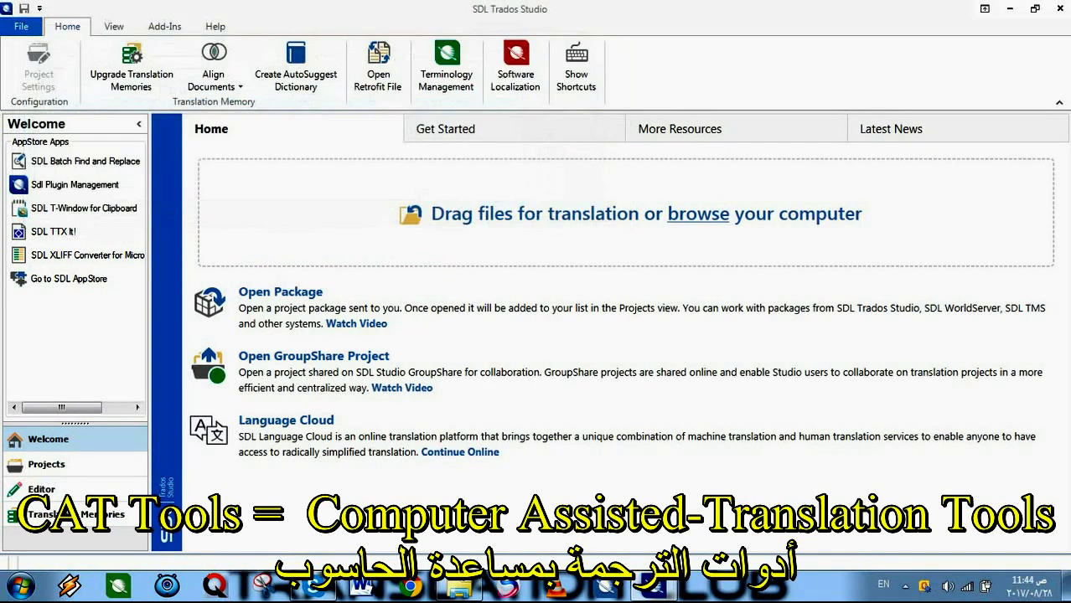
Open the program options and examine the general editor and spelling settings, keeping MS Word Spell Checker as the active spell checker.
left_click(22, 26)
left_click(34, 364)
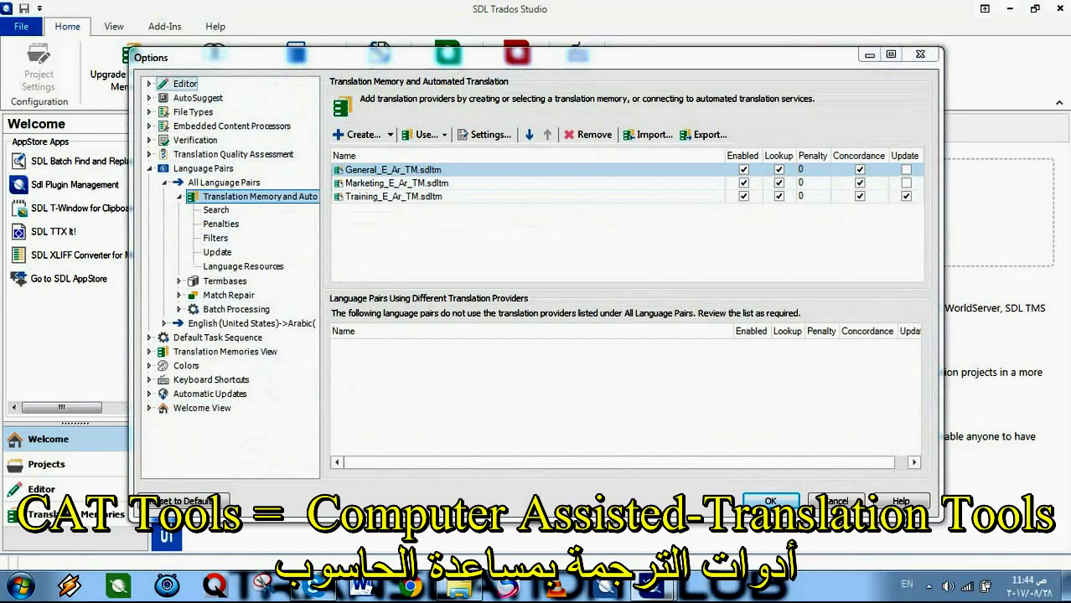
left_click(184, 83)
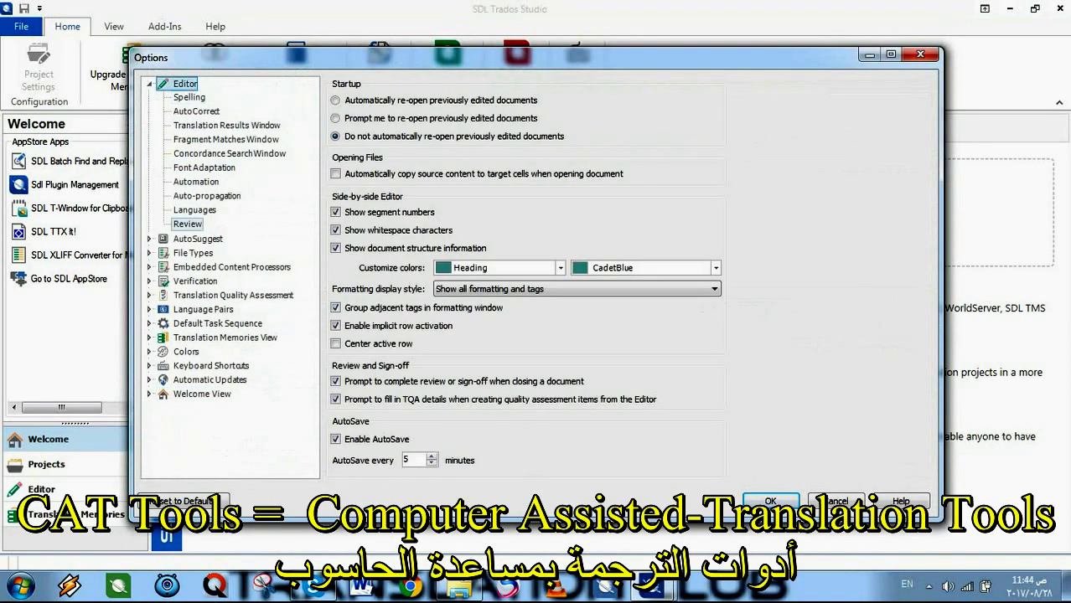
left_click(188, 97)
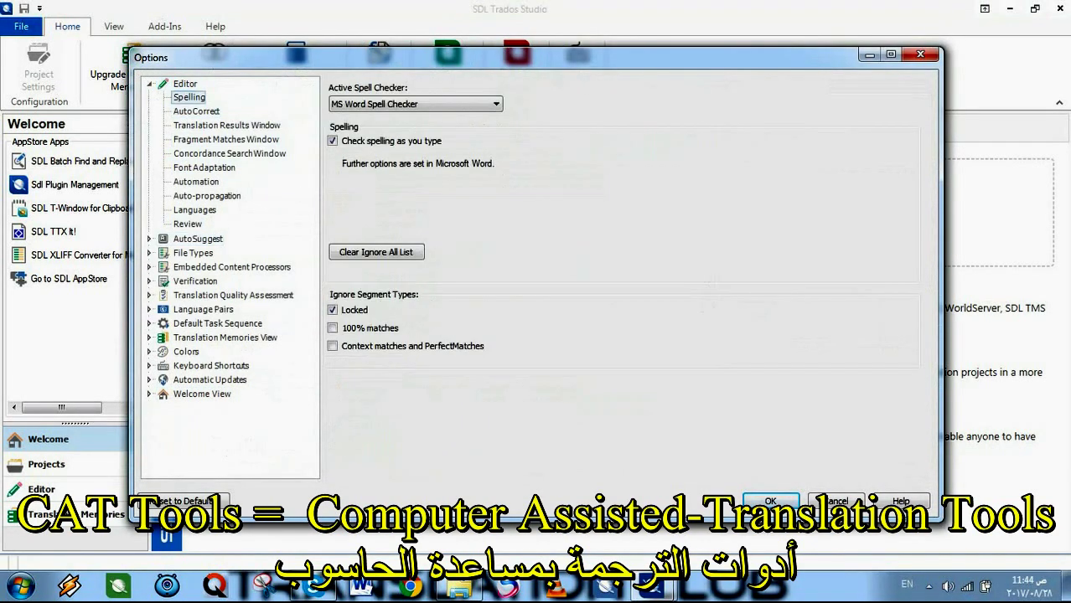
left_click(415, 104)
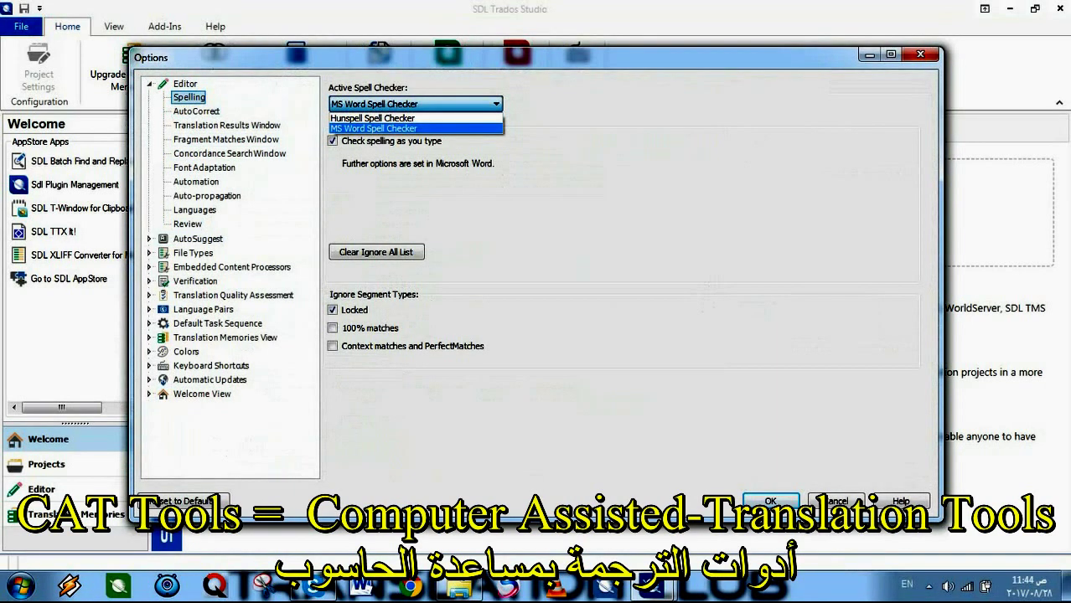
left_click(415, 128)
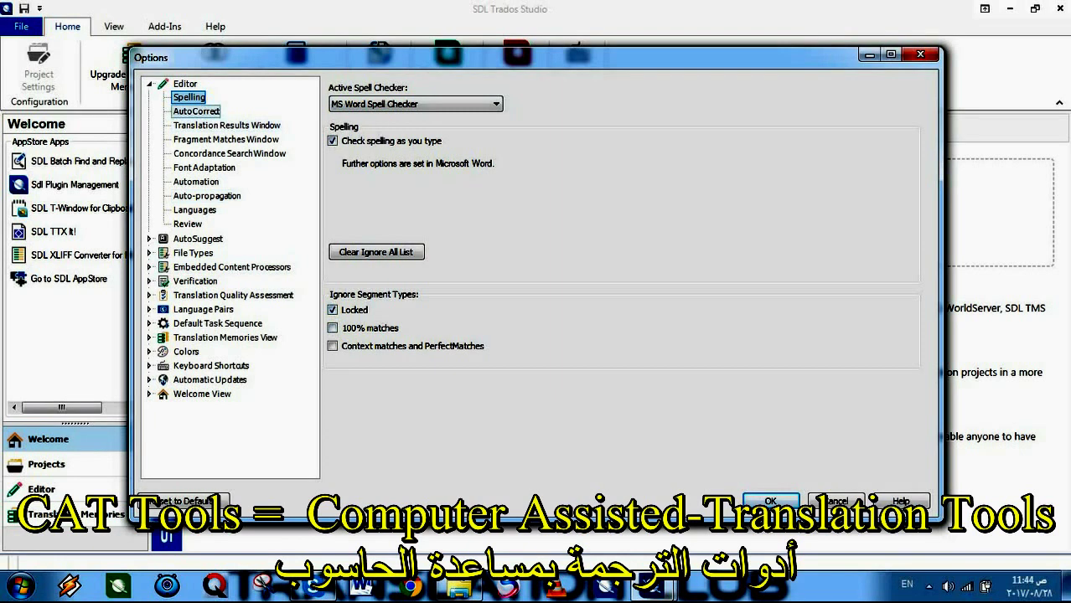
Examine the editor's AutoCorrect, translation results, fragment matches, concordance search and font adaptation settings.
left_click(196, 110)
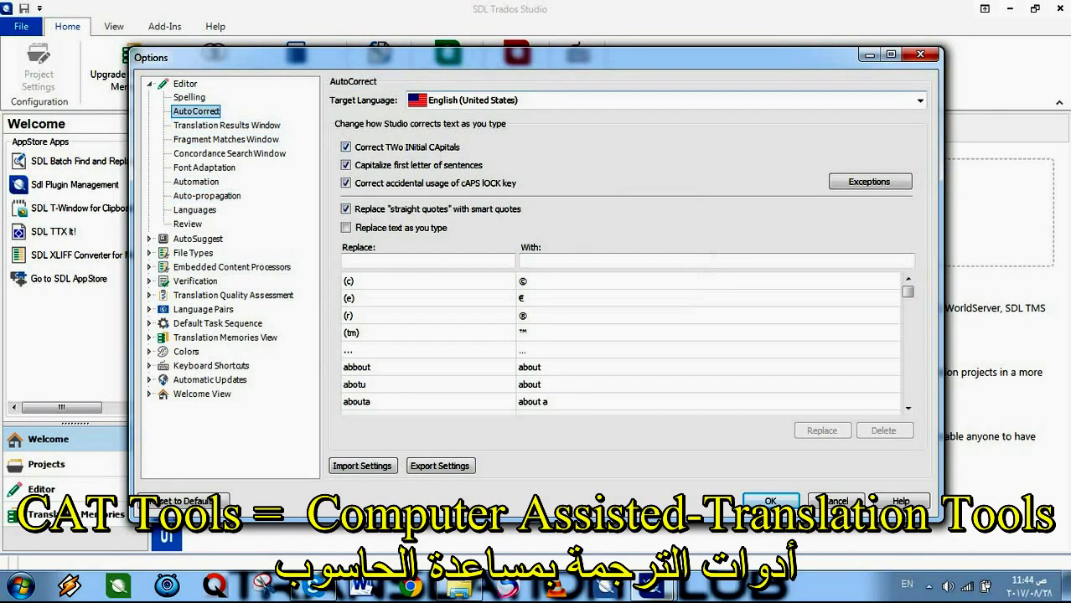
left_click(920, 99)
left_click(920, 100)
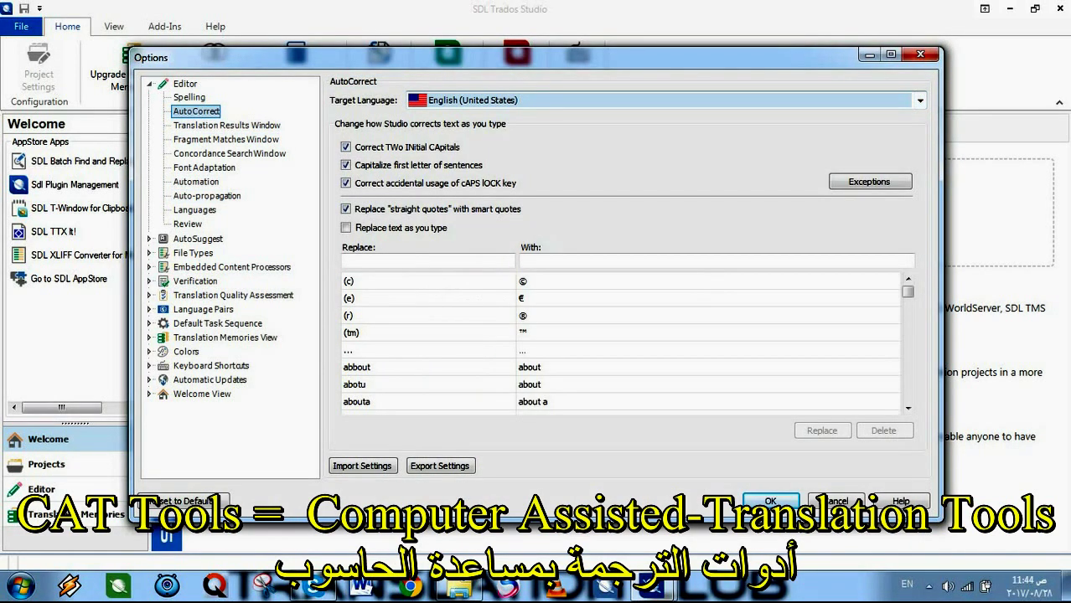
left_click(227, 125)
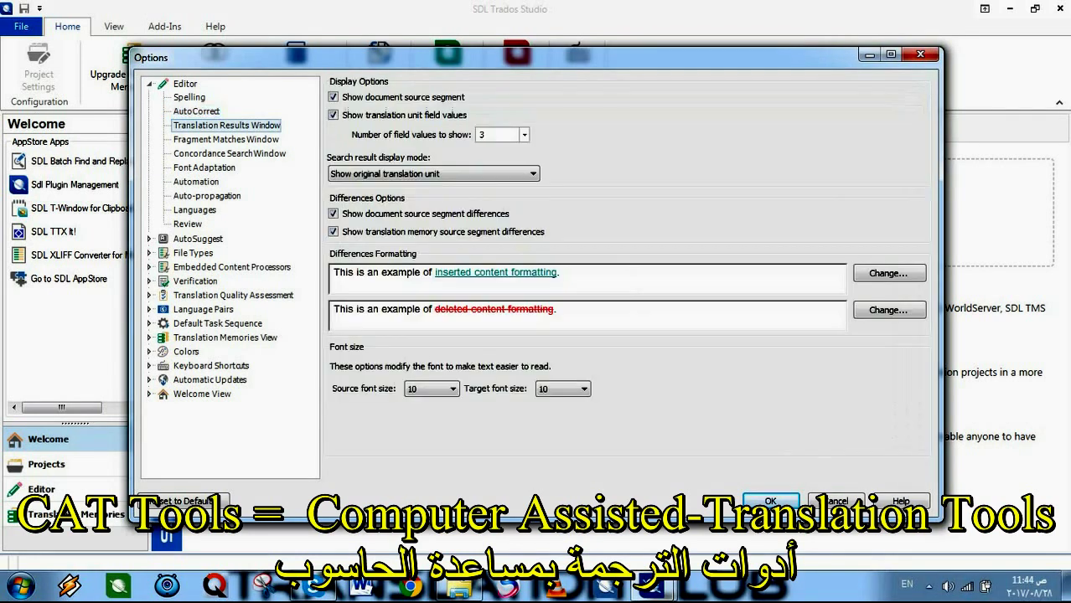
left_click(225, 139)
left_click(229, 154)
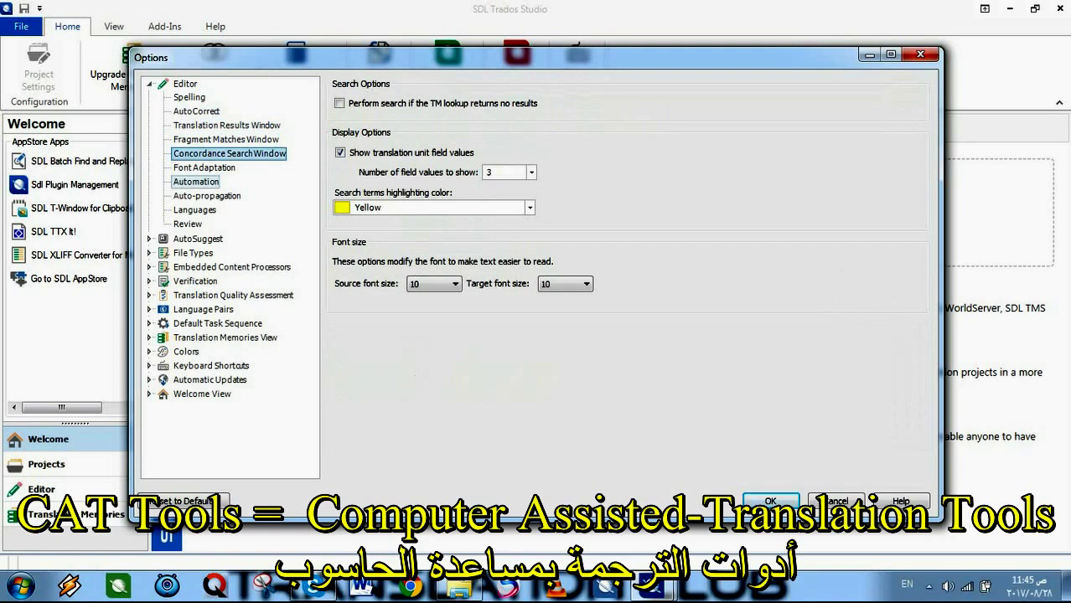
left_click(204, 167)
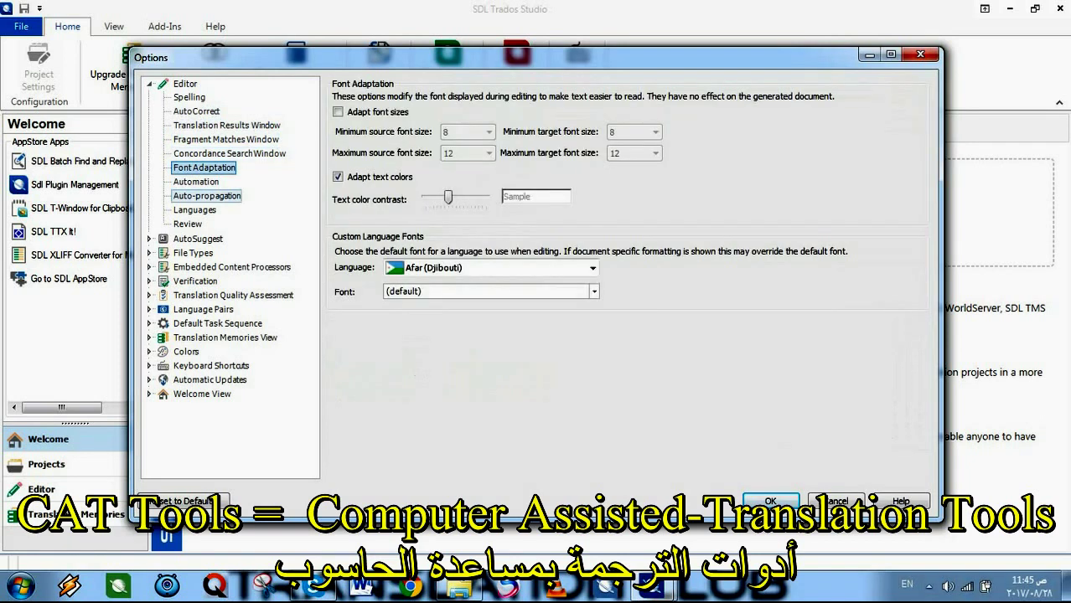
Enable auto-propagating exact matches to confirmed segments and confirming segments after an exact match, with propagation starting from the next segment in document.
left_click(207, 195)
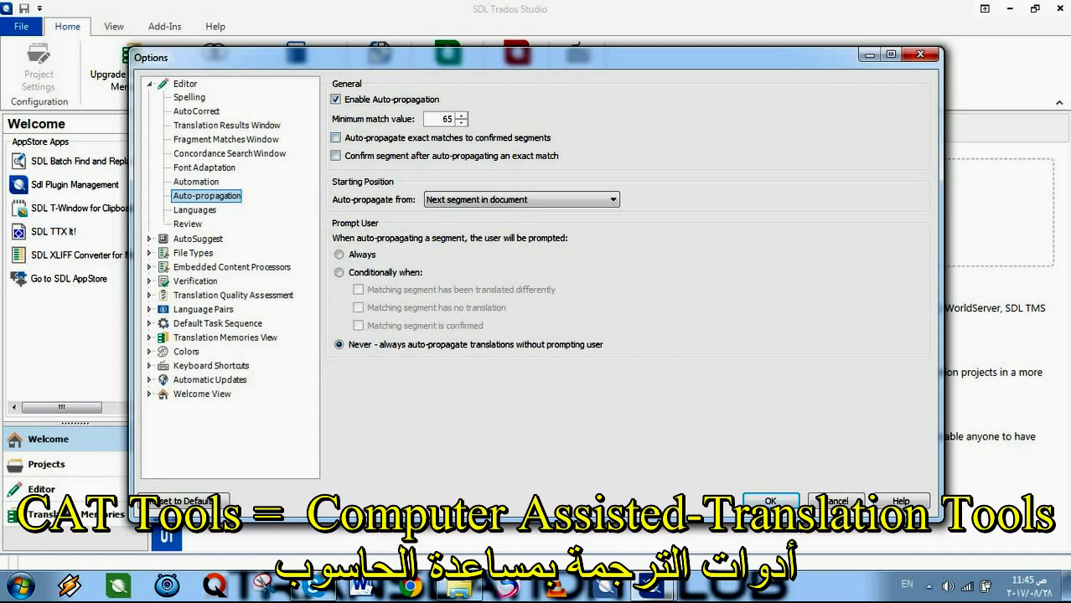
left_click(335, 138)
left_click(336, 156)
left_click(522, 199)
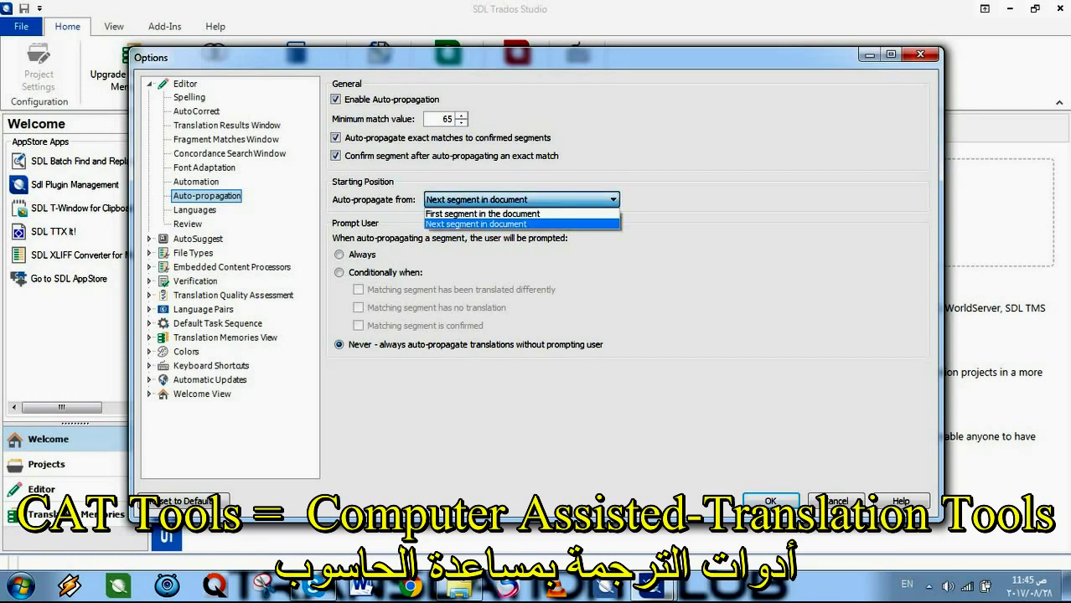
left_click(522, 223)
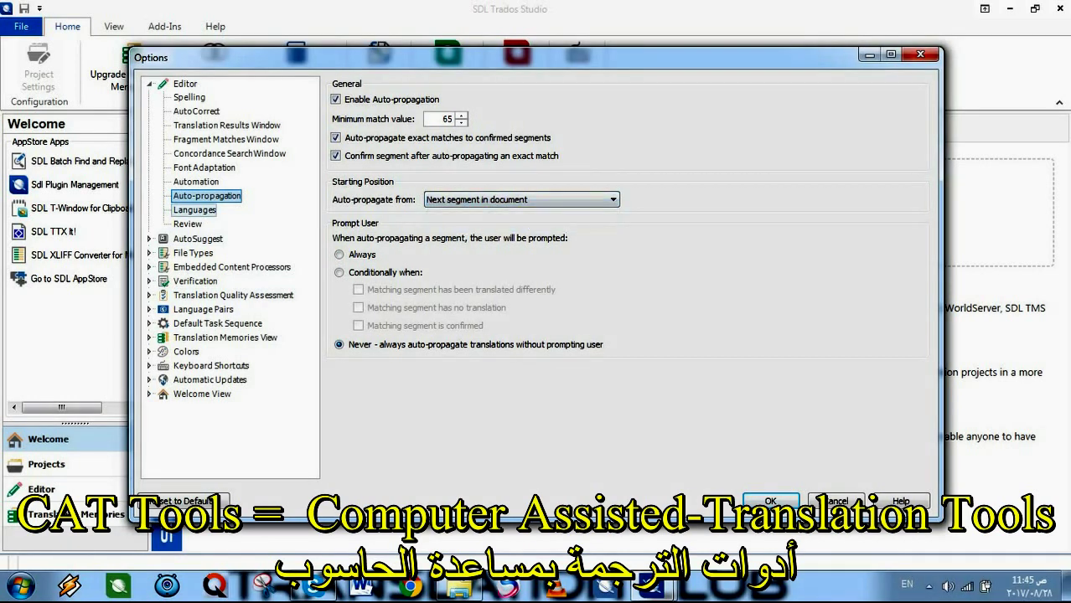
Examine the editor's default source and target languages and its track changes settings for review.
left_click(195, 209)
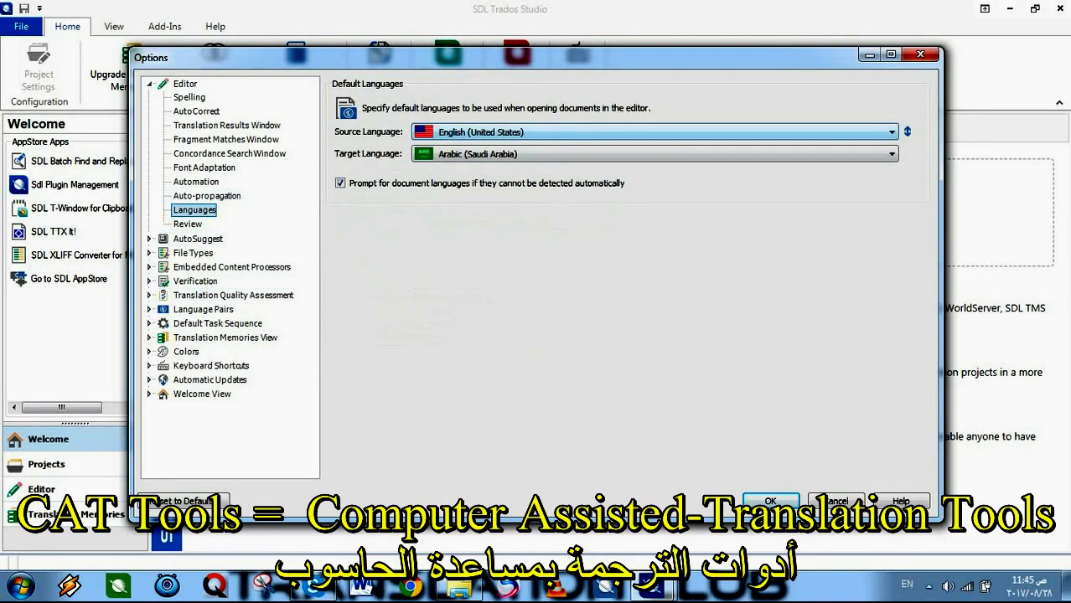
left_click(891, 132)
left_click(891, 131)
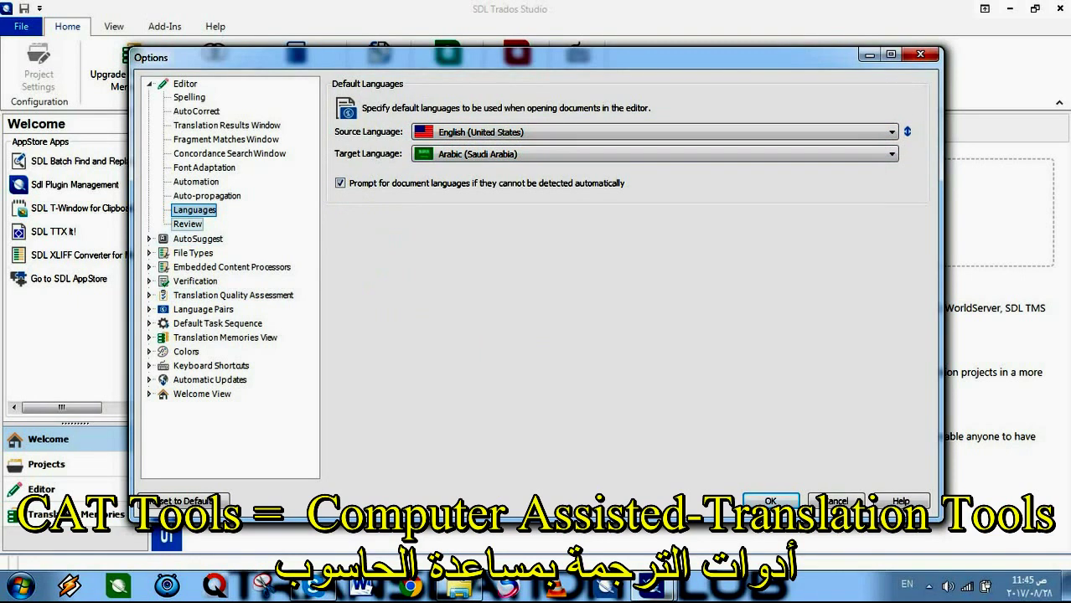
left_click(187, 223)
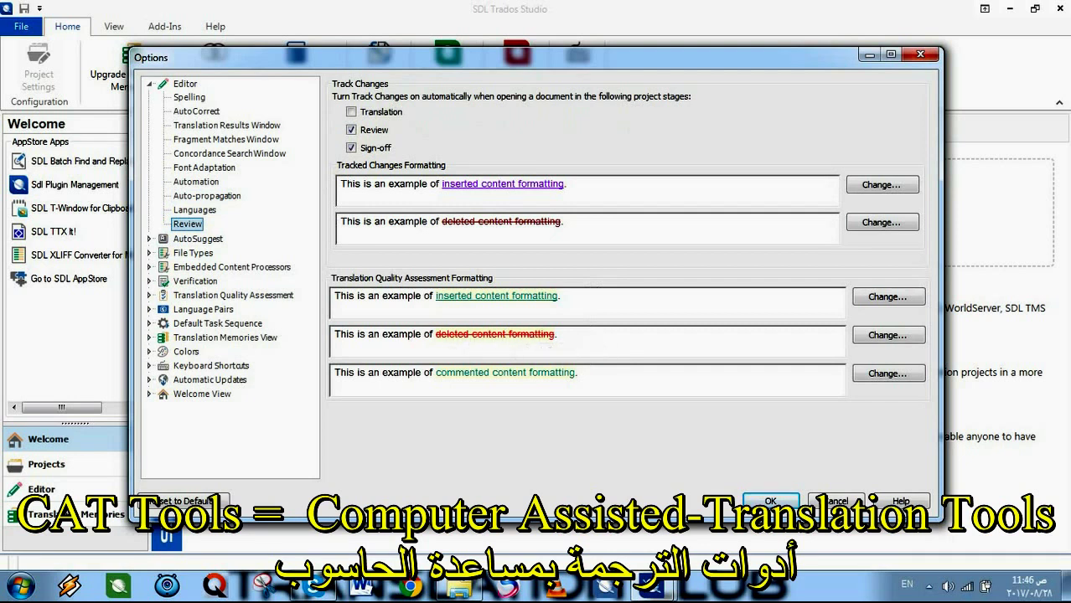
Examine the AutoSuggest settings, including translation memory and automated translation suggestions and AutoText.
left_click(198, 238)
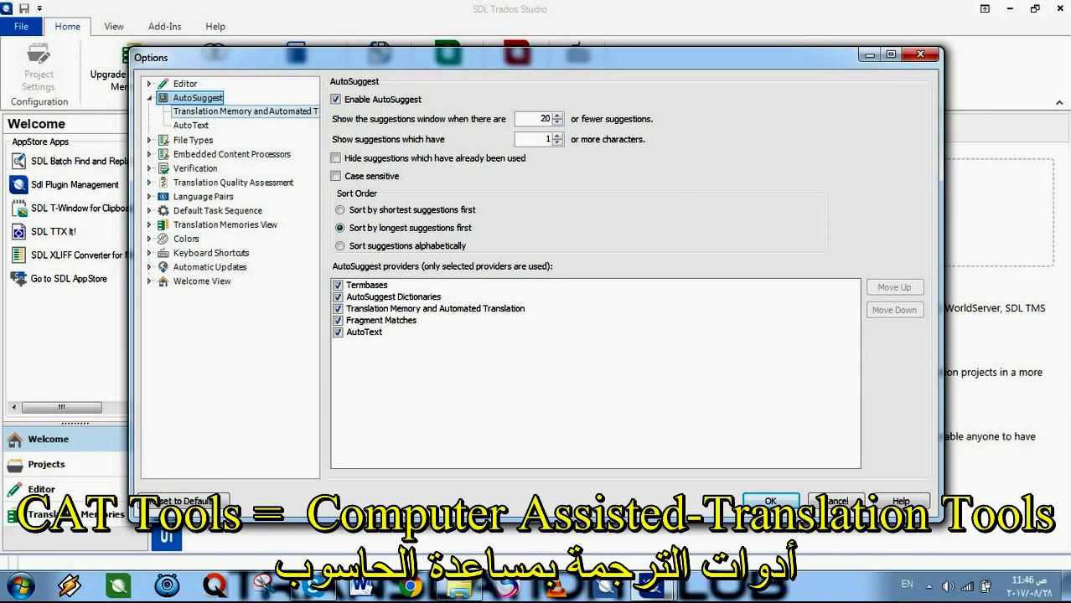
left_click(245, 112)
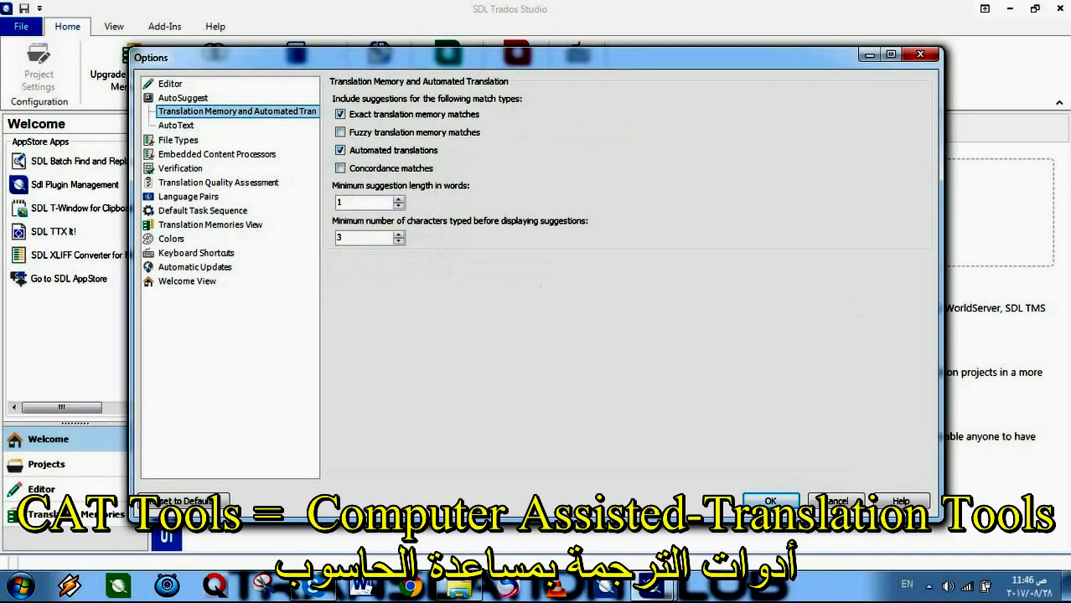
left_click(182, 125)
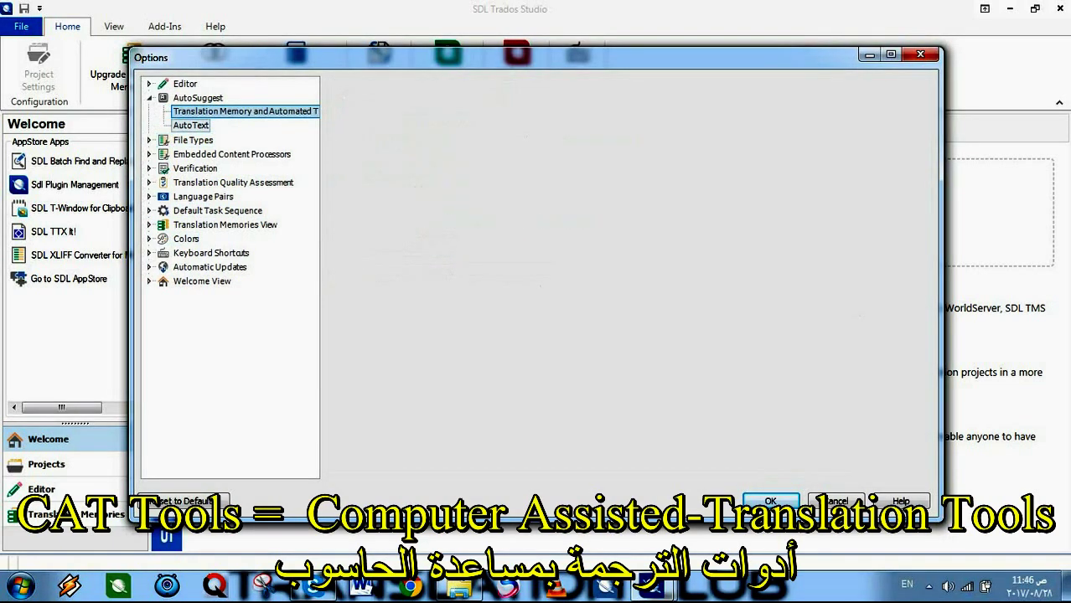
Look through the list of supported file types and their extensions.
left_click(192, 140)
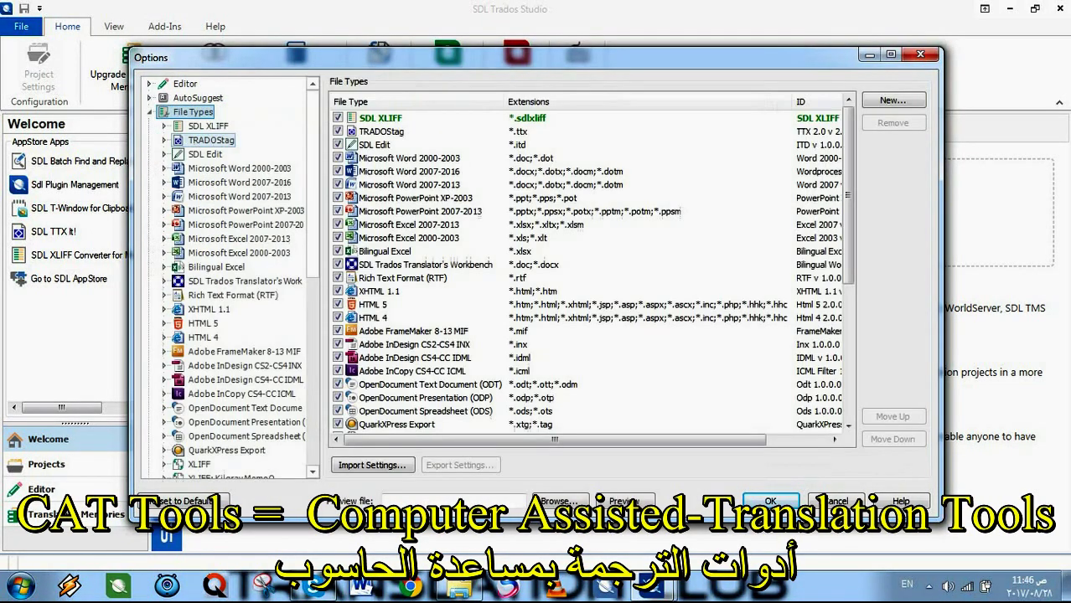
left_click(242, 394)
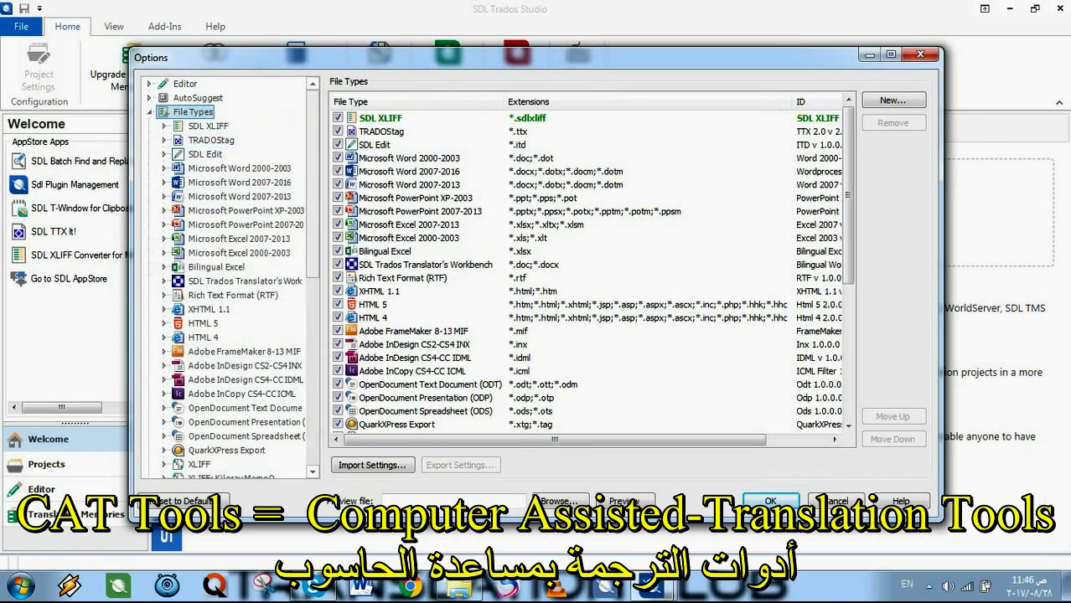
scroll(226, 276, "down", 5)
scroll(226, 276, "up", 5)
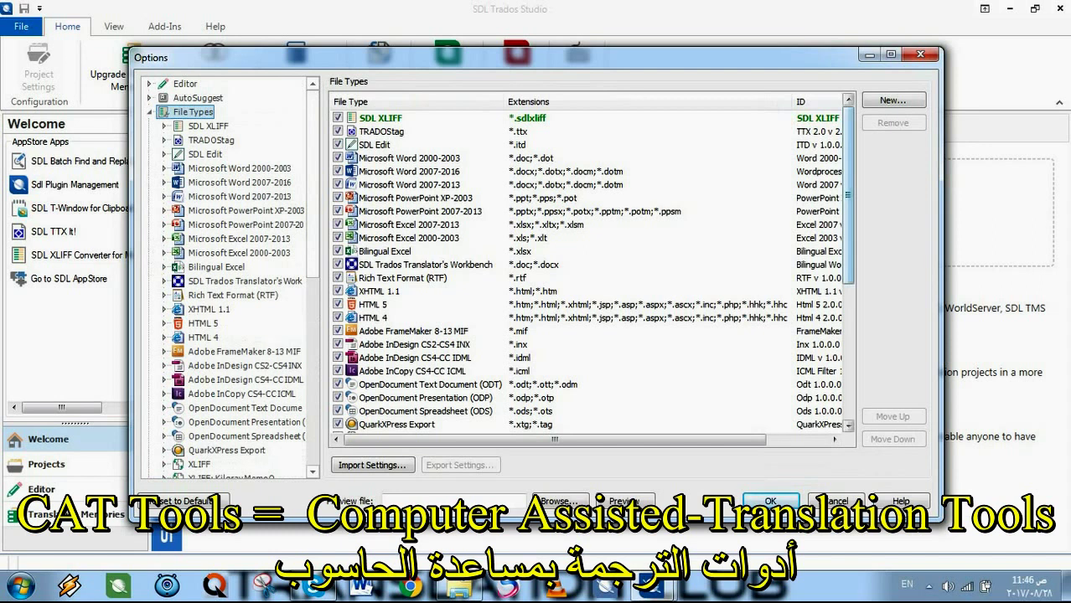
left_click_drag(848, 195, 849, 278)
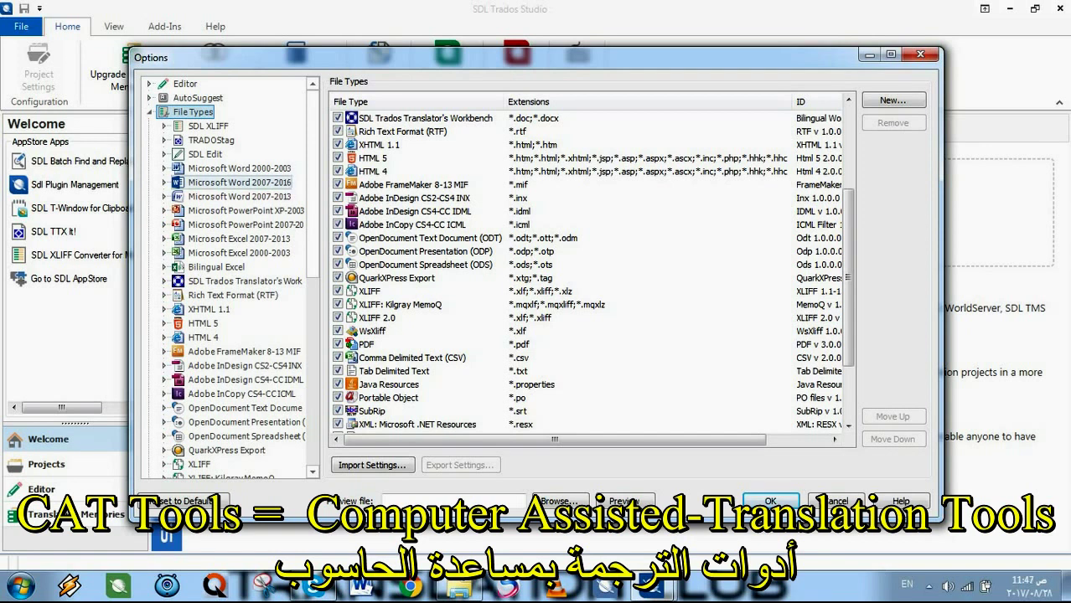
Examine the available language pairs, the translation memories view with its source font size choices, and the color settings.
scroll(226, 337, "down", 9)
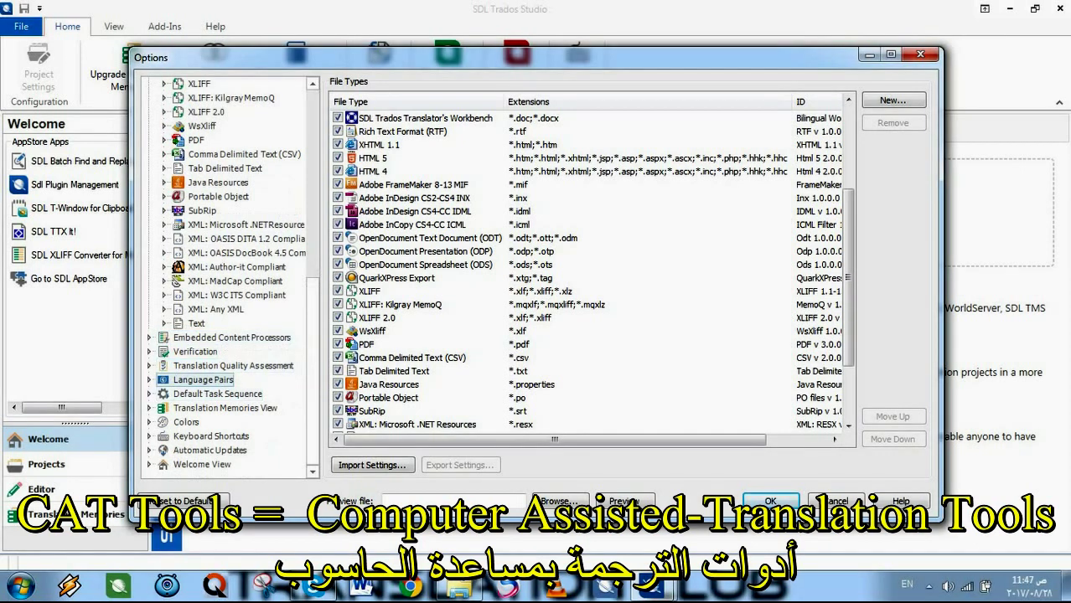
left_click(203, 380)
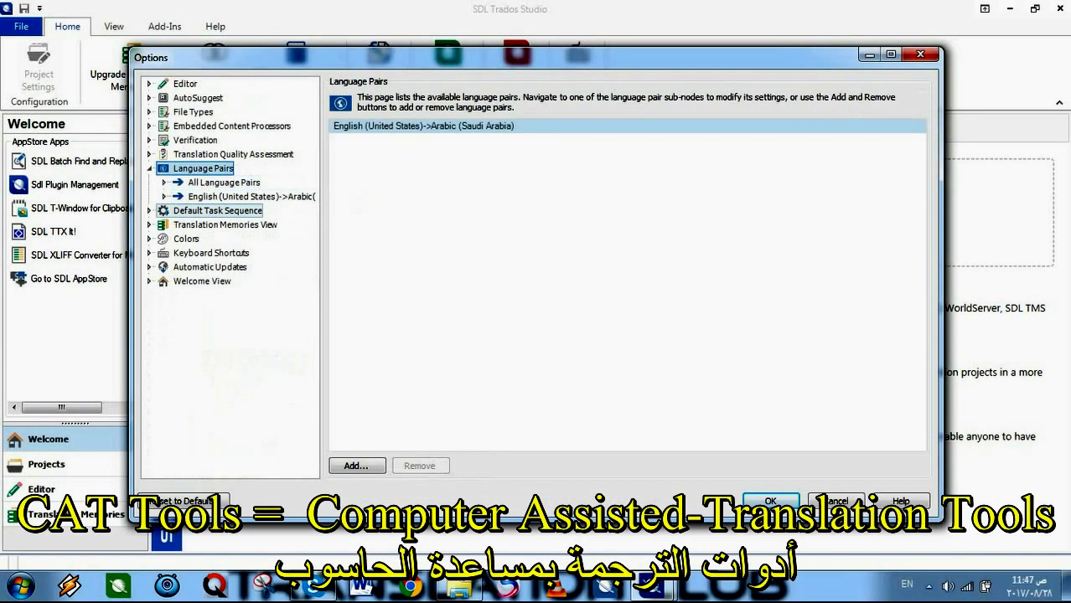
left_click(224, 224)
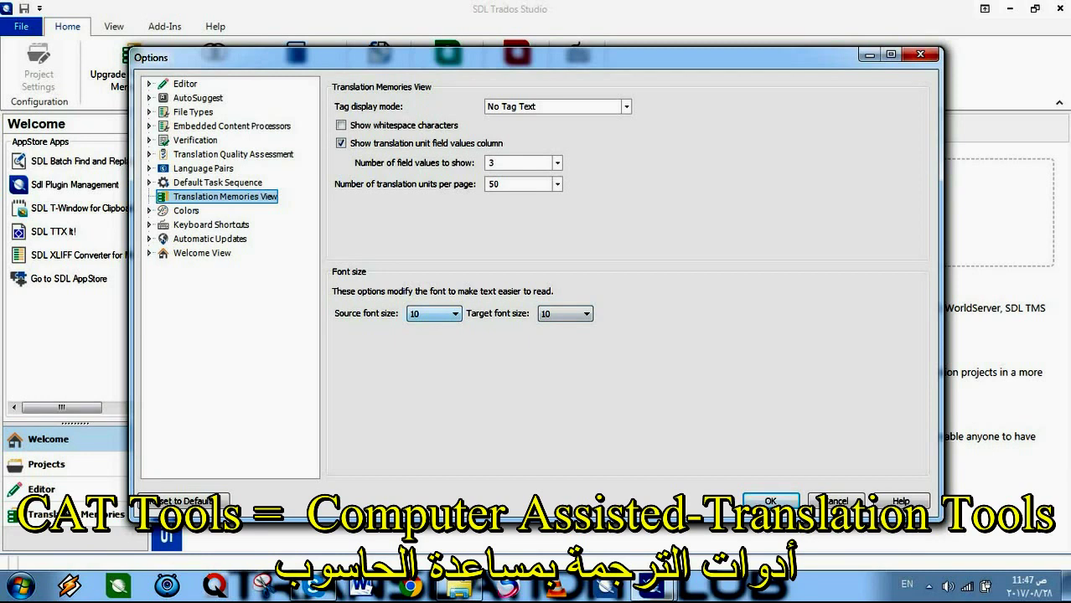
left_click(433, 313)
left_click(434, 314)
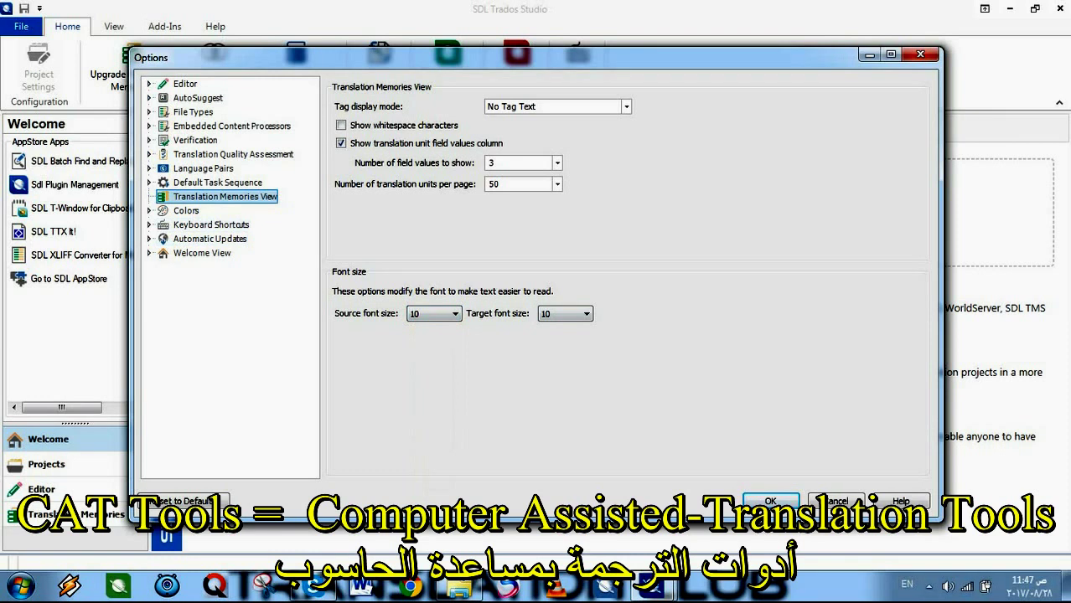
left_click(185, 211)
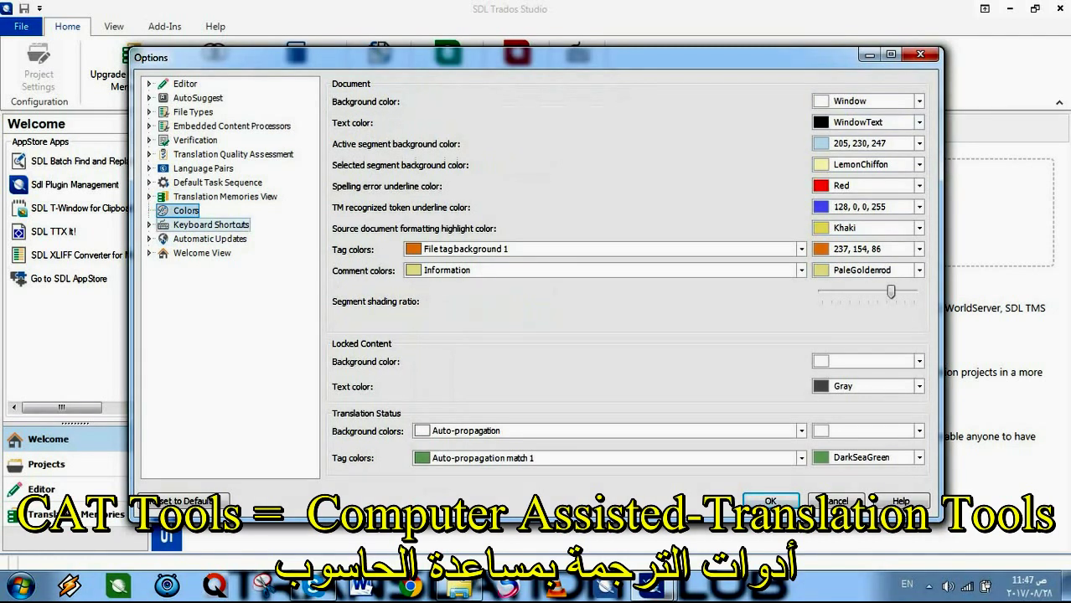
Browse the list of all keyboard shortcuts and inspect those for Copy Source to Target and Copy All Source to Target.
left_click(211, 225)
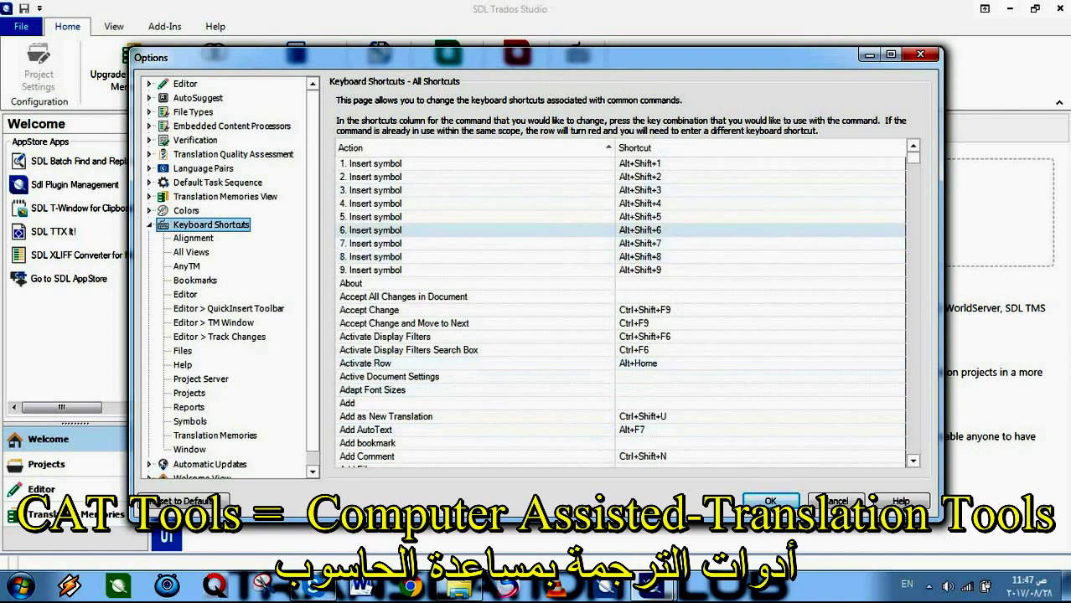
left_click(659, 230)
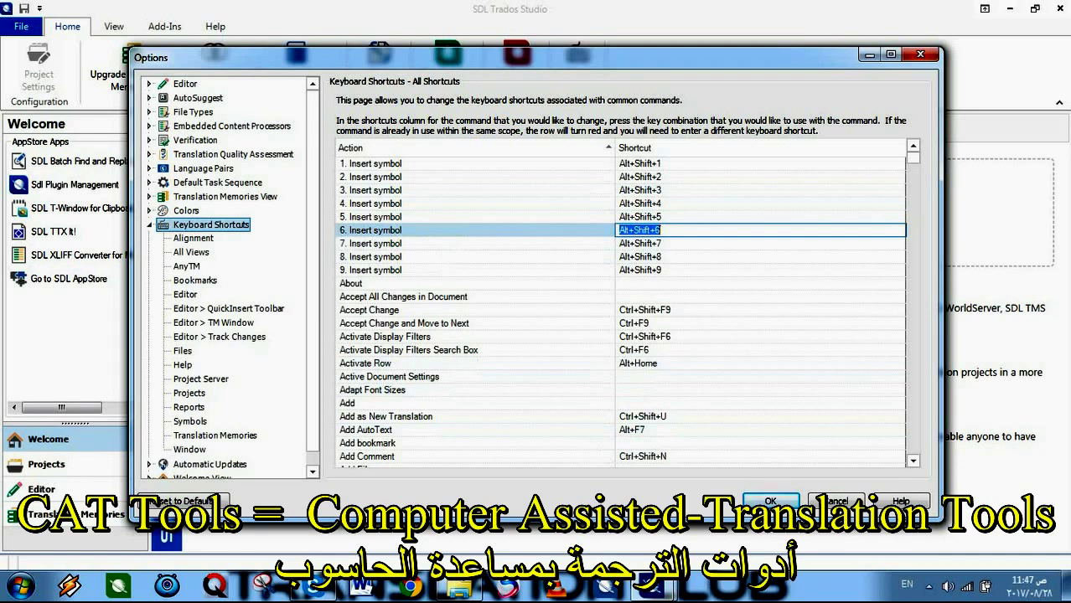
scroll(621, 310, "down", 20)
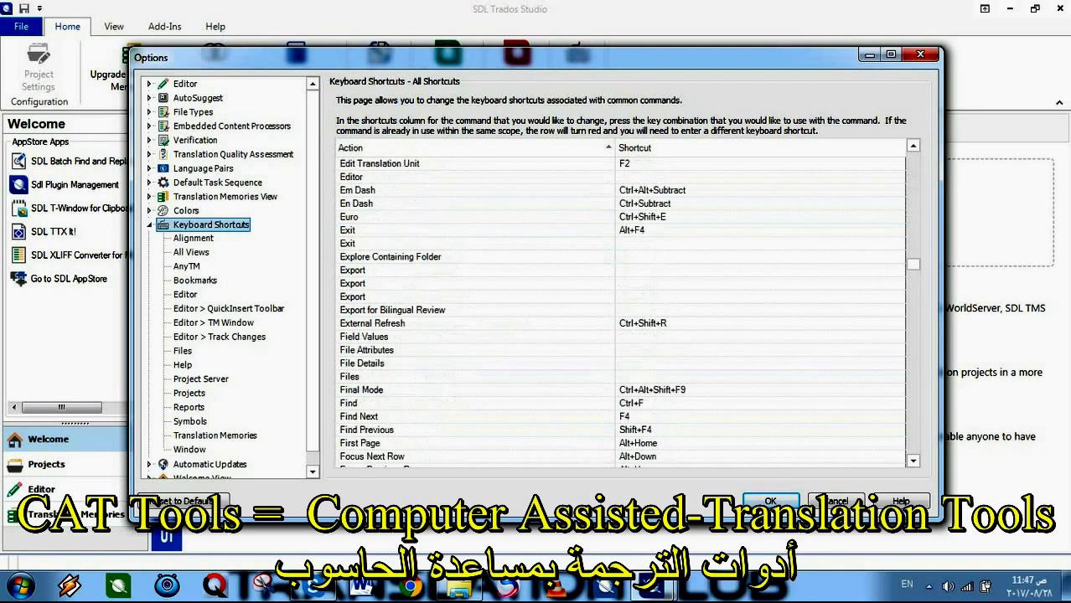
scroll(620, 310, "up", 10)
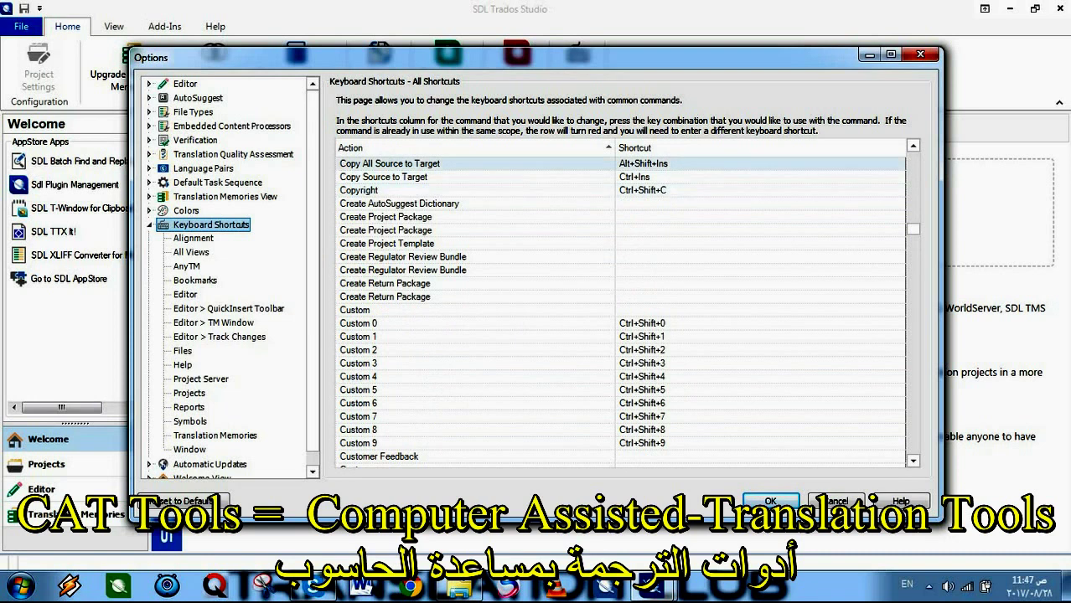
left_click(637, 177)
left_click(637, 177)
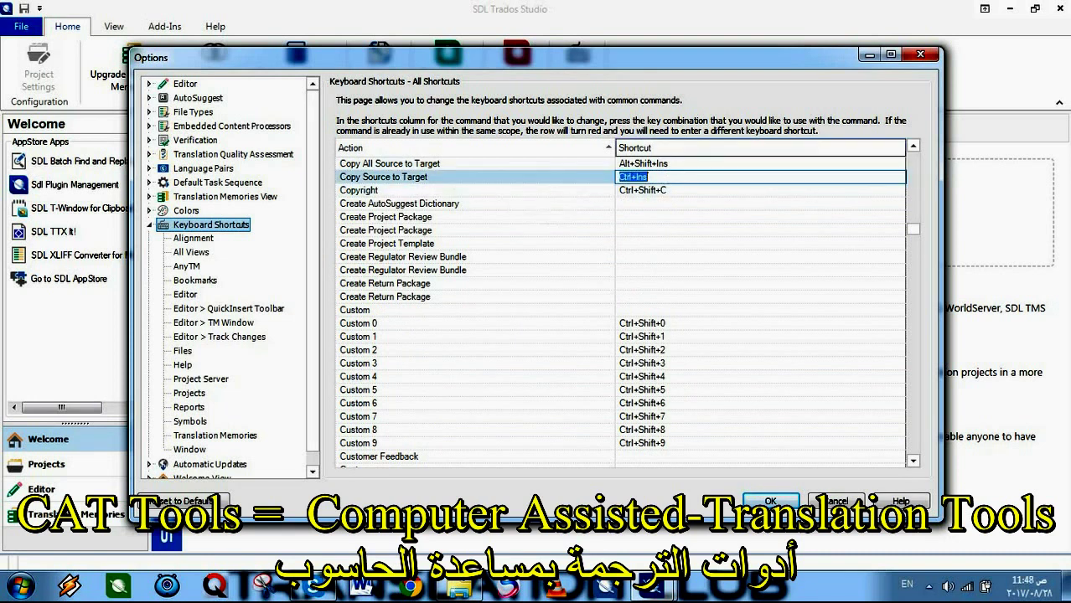
left_click(665, 164)
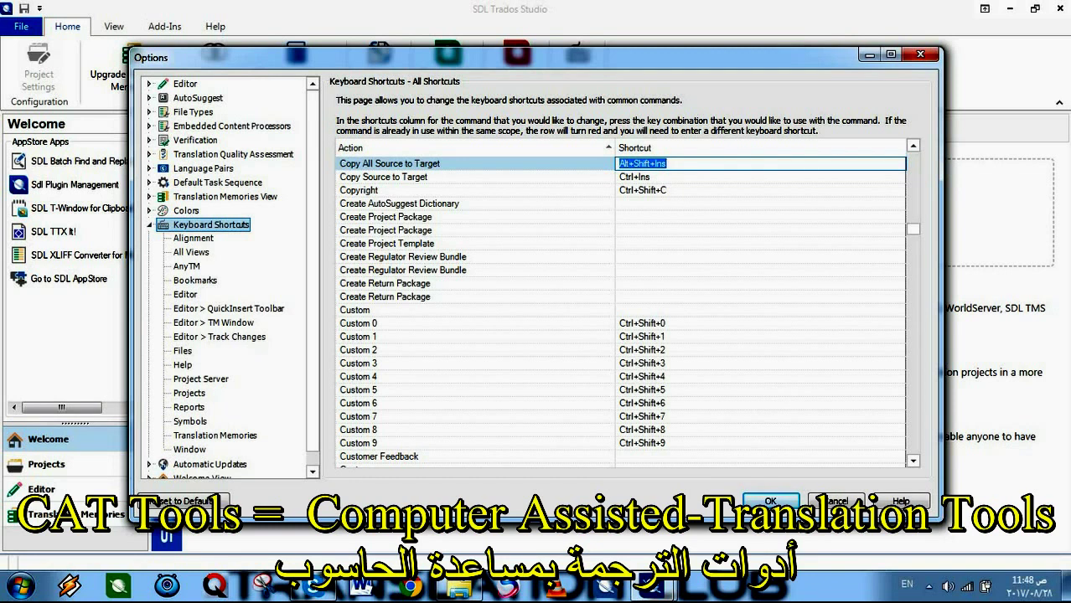
left_click(634, 177)
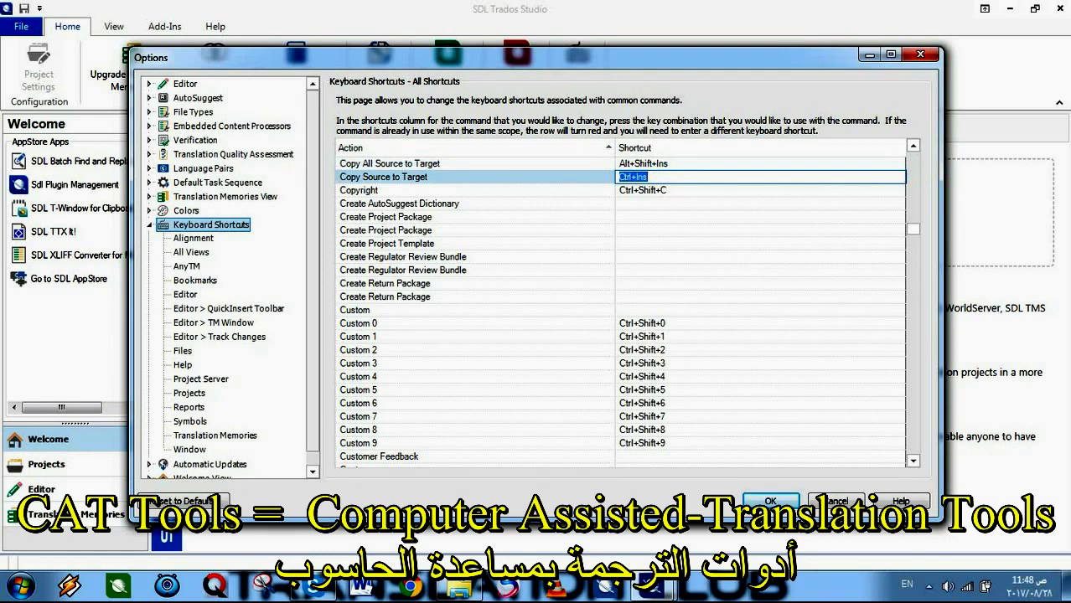
Check the automatic updates settings and close the options.
scroll(231, 279, "down", 1)
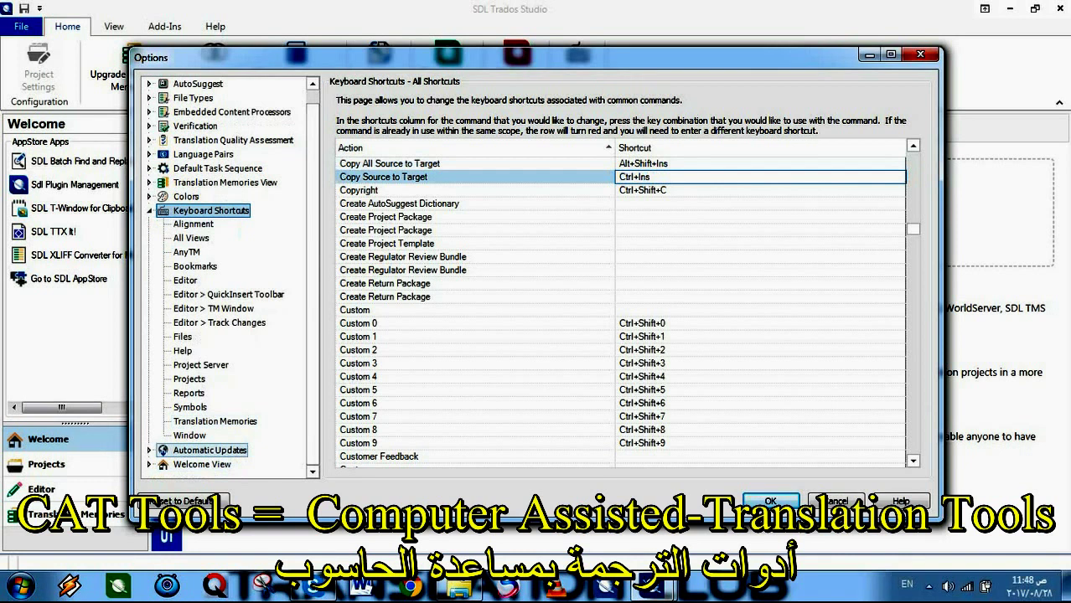
left_click(209, 450)
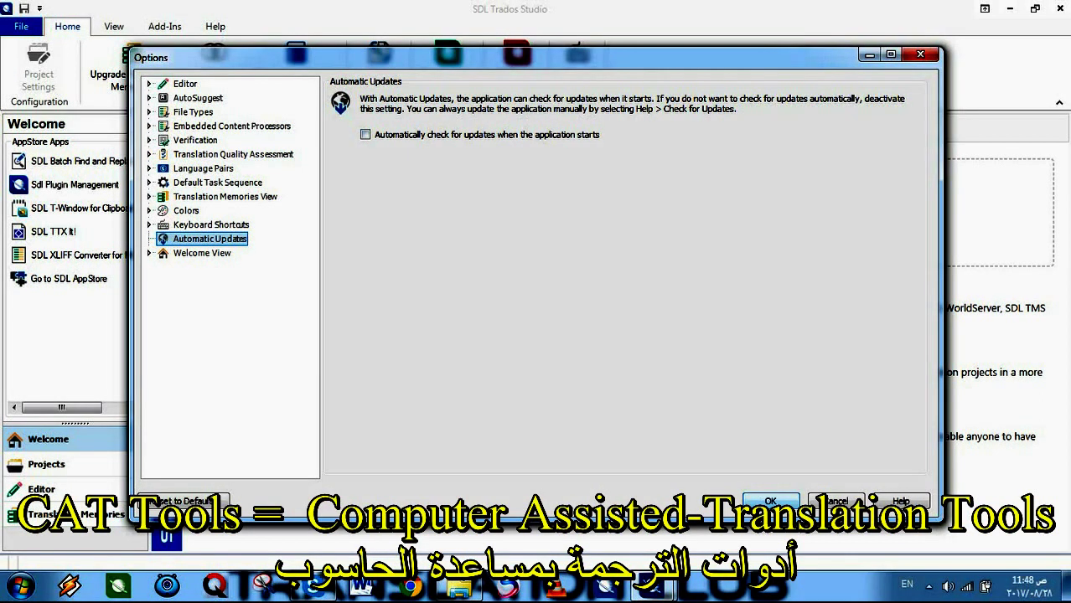
key("Return")
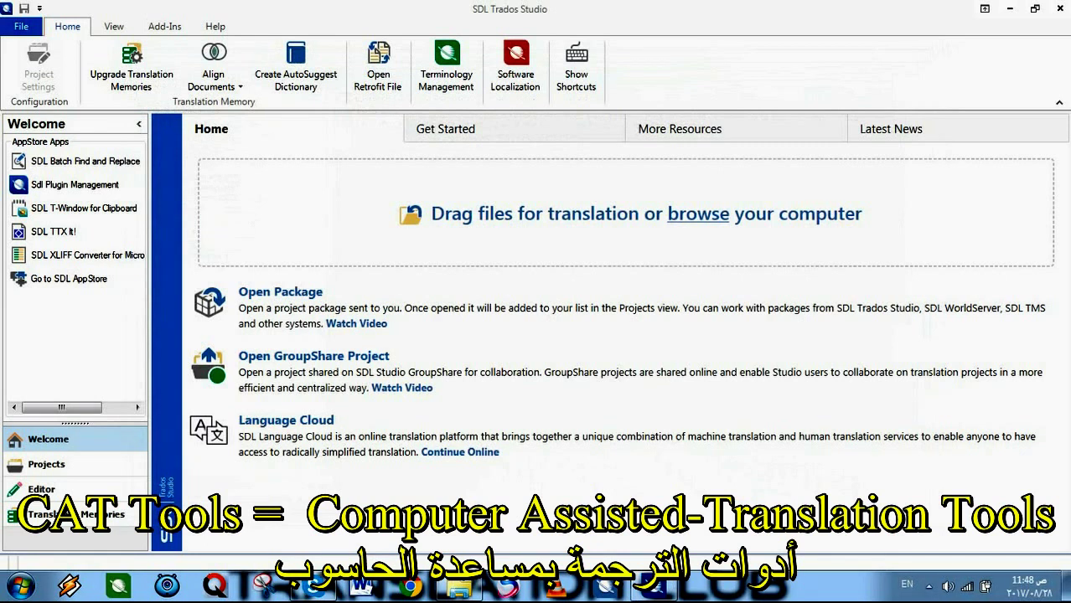
left_click_drag(431, 214, 521, 213)
left_click(698, 213)
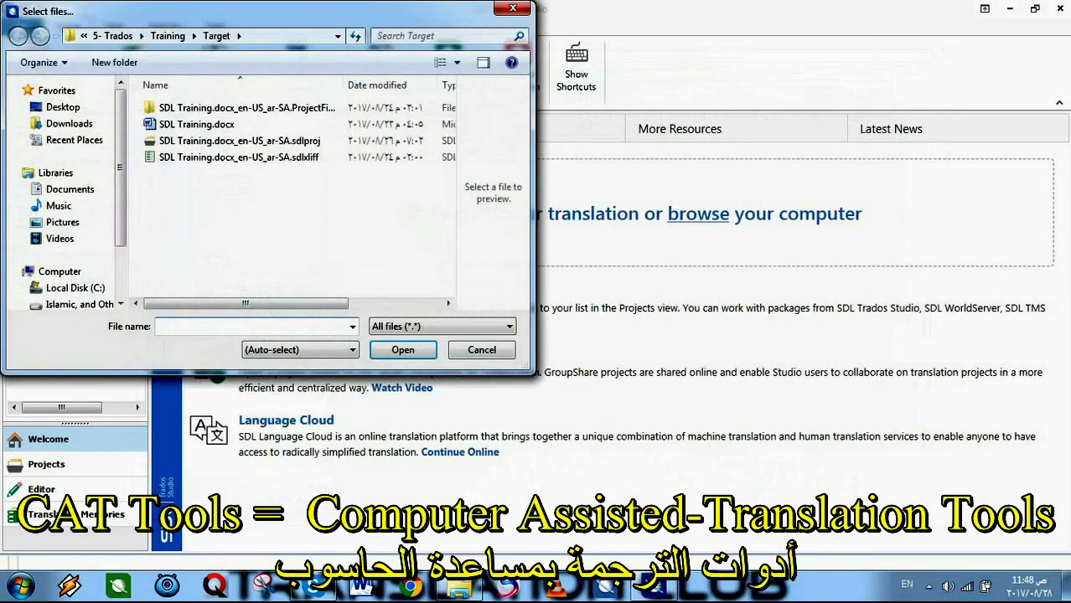
left_click(481, 349)
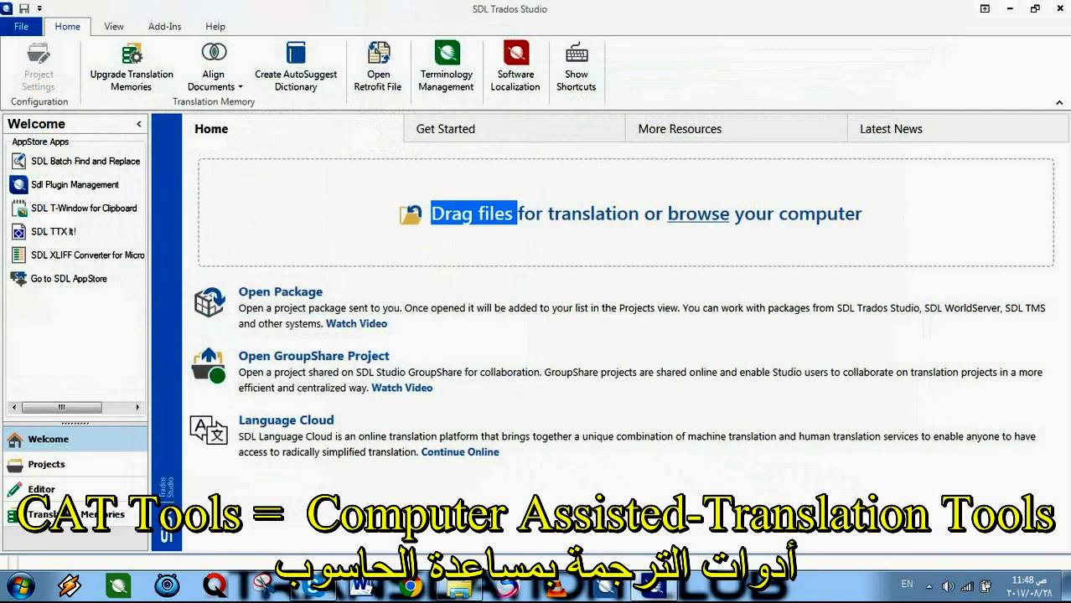
left_click(698, 214)
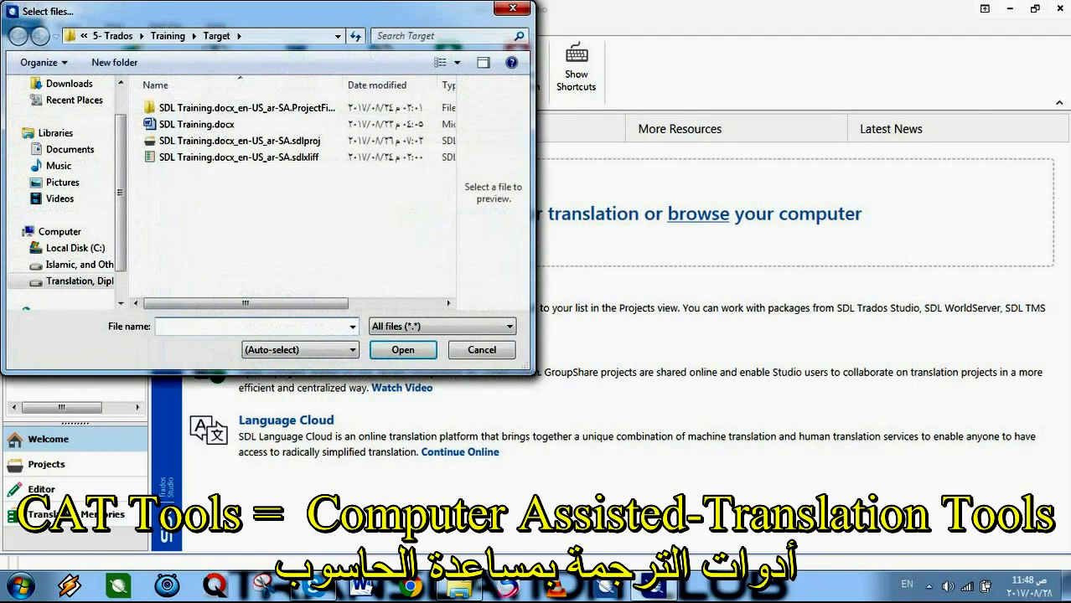
key("Escape")
Add SDL Training.docx from the 28-08-2017 Training\Target folder as the file for translation and translate it as a single document.
left_click(458, 587)
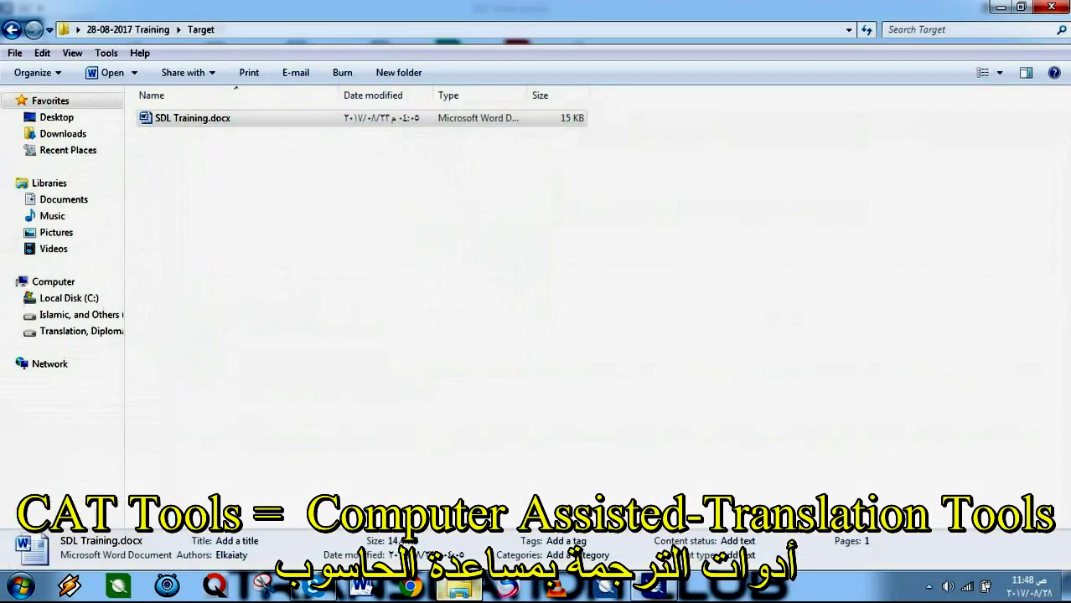
left_click_drag(192, 119, 654, 587)
left_click_drag(645, 544, 521, 210)
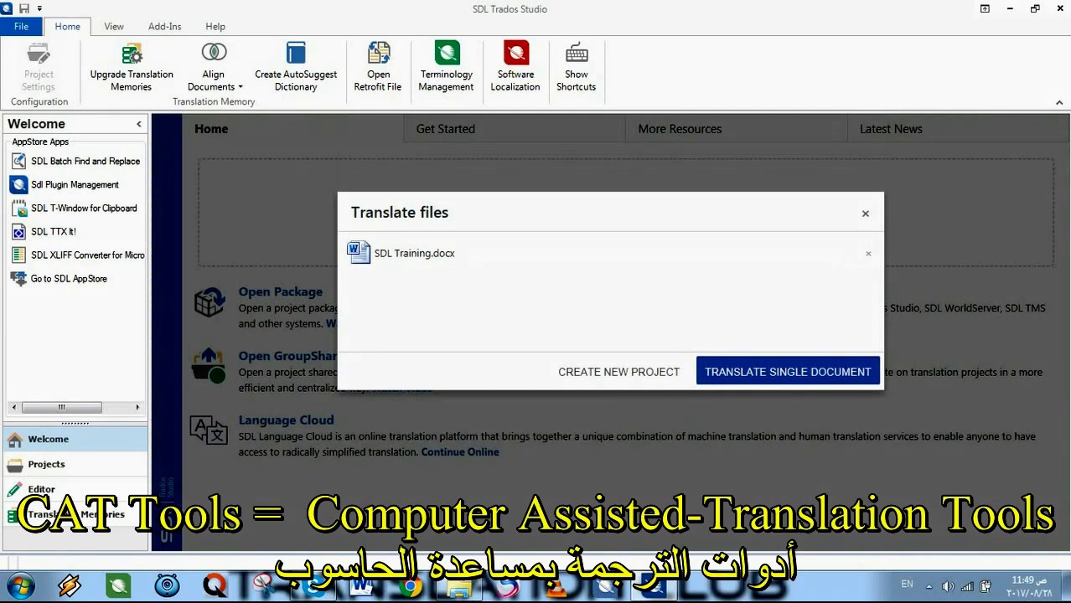
left_click(788, 372)
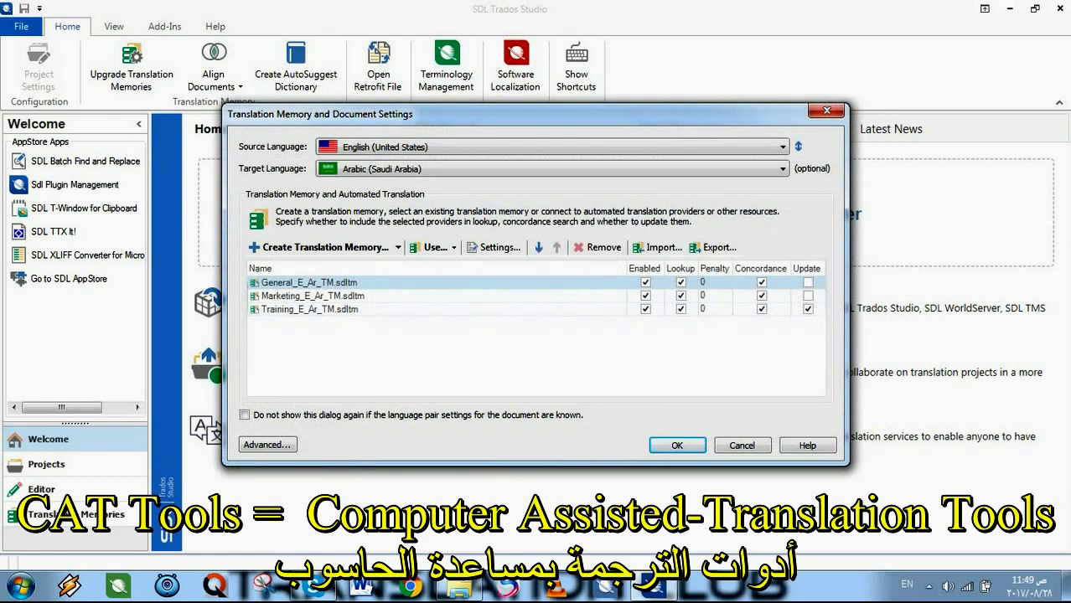
Disable the existing General_E_Ar_TM, Marketing_E_Ar_TM and Training_E_Ar_TM translation memories for this document.
left_click(646, 283)
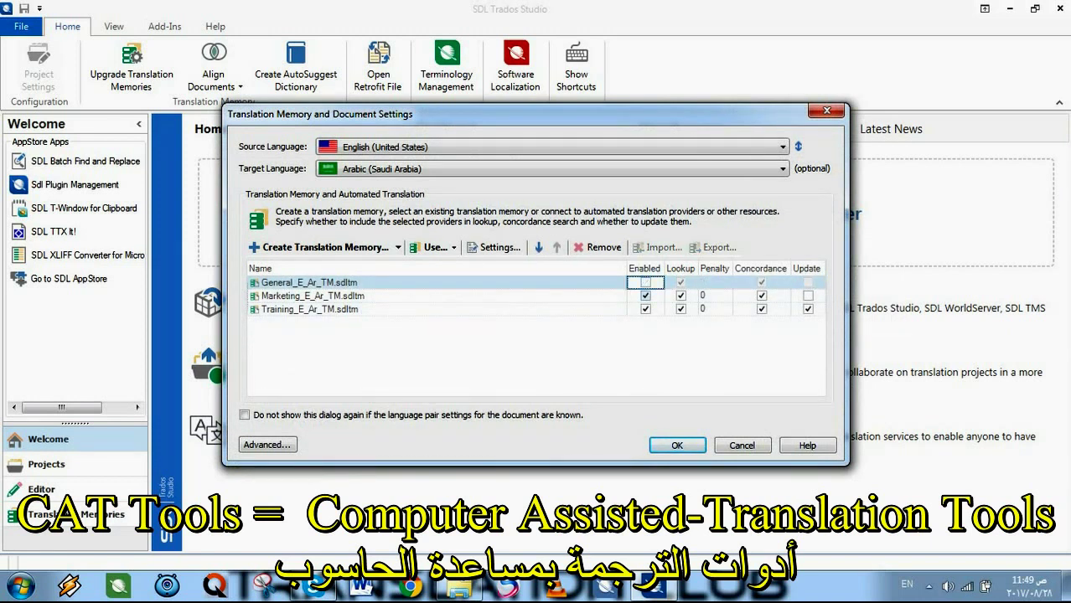
left_click(646, 296)
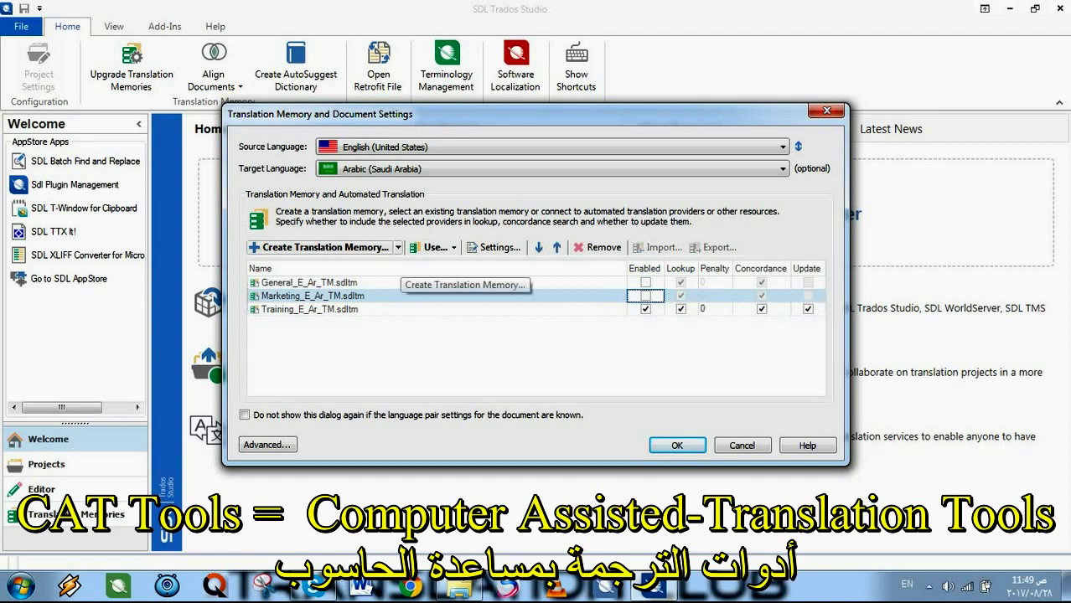
left_click(645, 310)
left_click(645, 309)
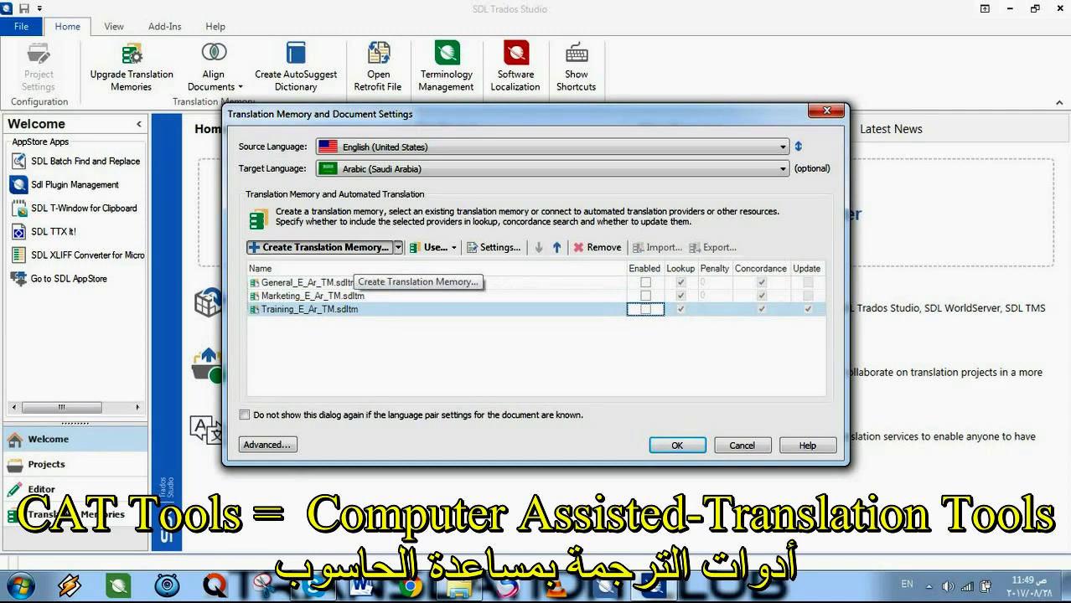
Start a new translation memory and name it Training_E_Ar_TM.
left_click(323, 247)
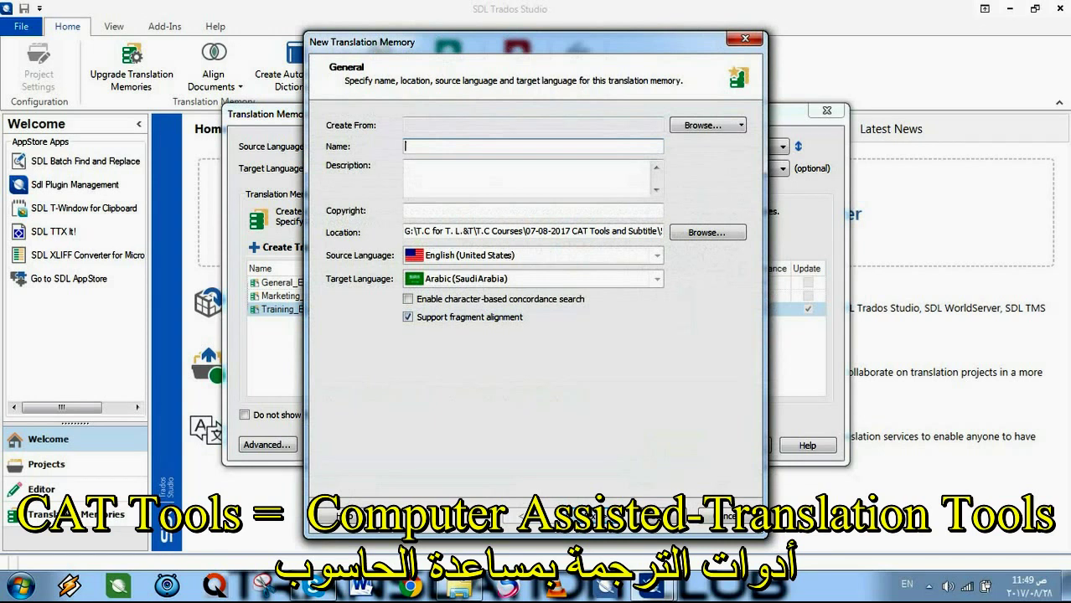
type("Training+E+A")
key("BackSpace")
key("BackSpace")
key("BackSpace")
key("BackSpace")
key("BackSpace")
type("_E_Ar+")
key("BackSpace")
type("_TM")
Create a TM folder inside 28-08-2017 Training and set it as the new translation memory's location.
left_click(708, 232)
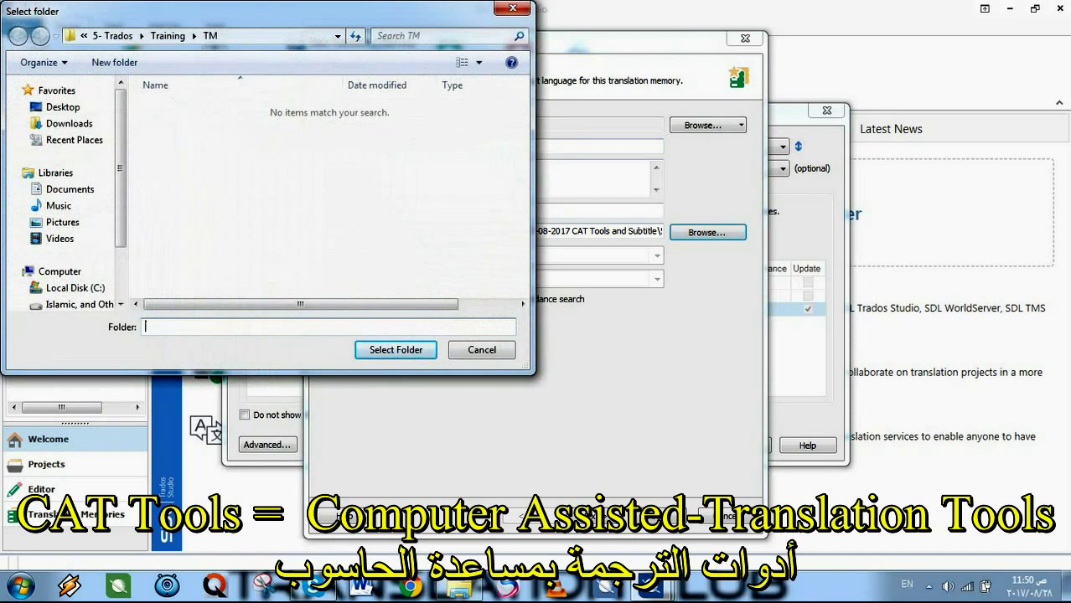
key("ctrl+v")
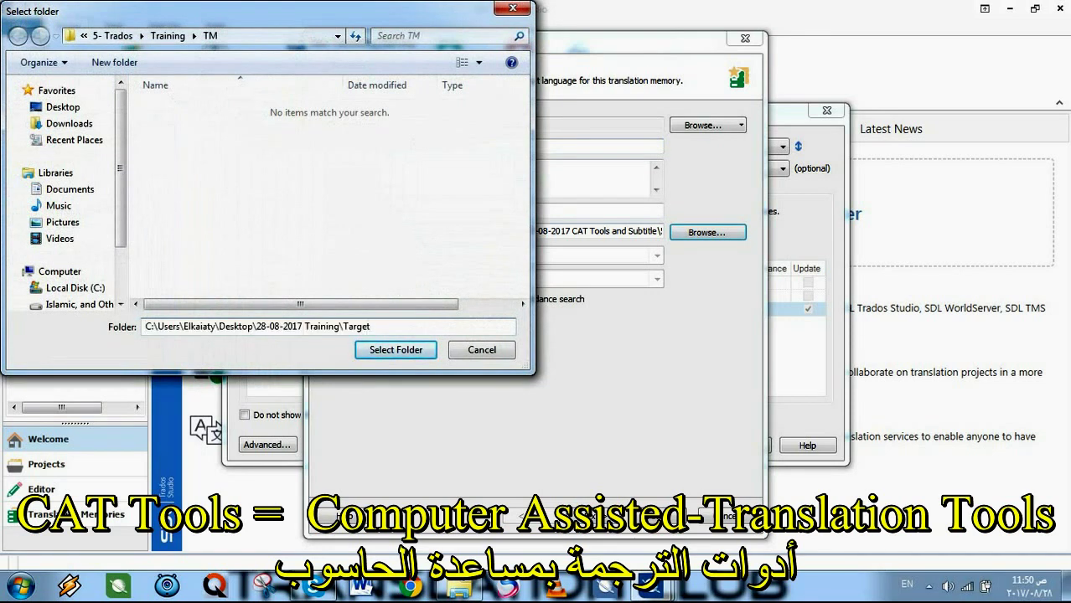
key("Return")
left_click(134, 35)
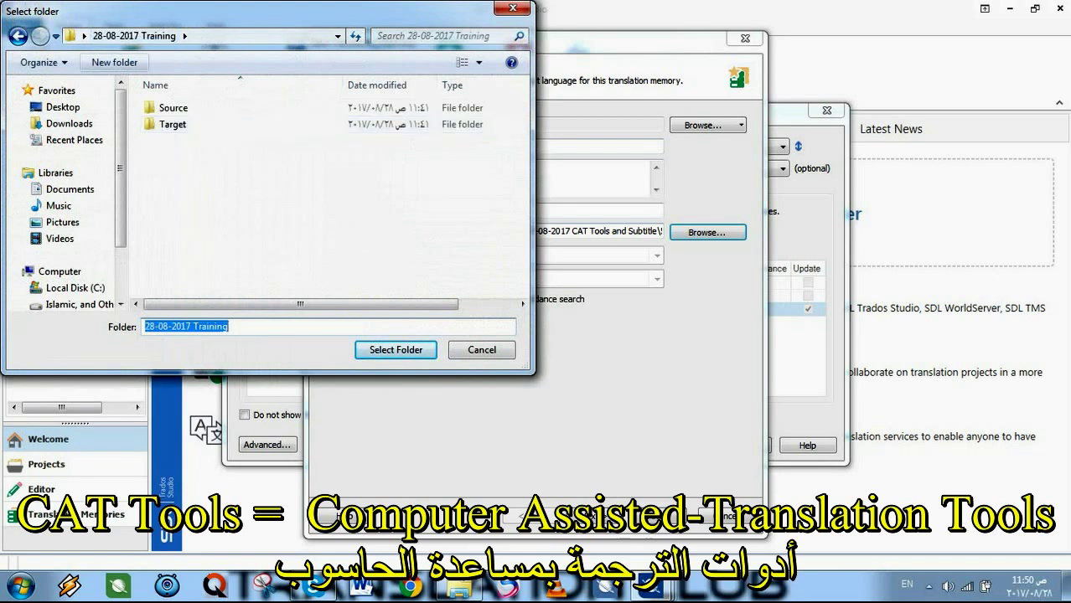
left_click(114, 62)
type("TM")
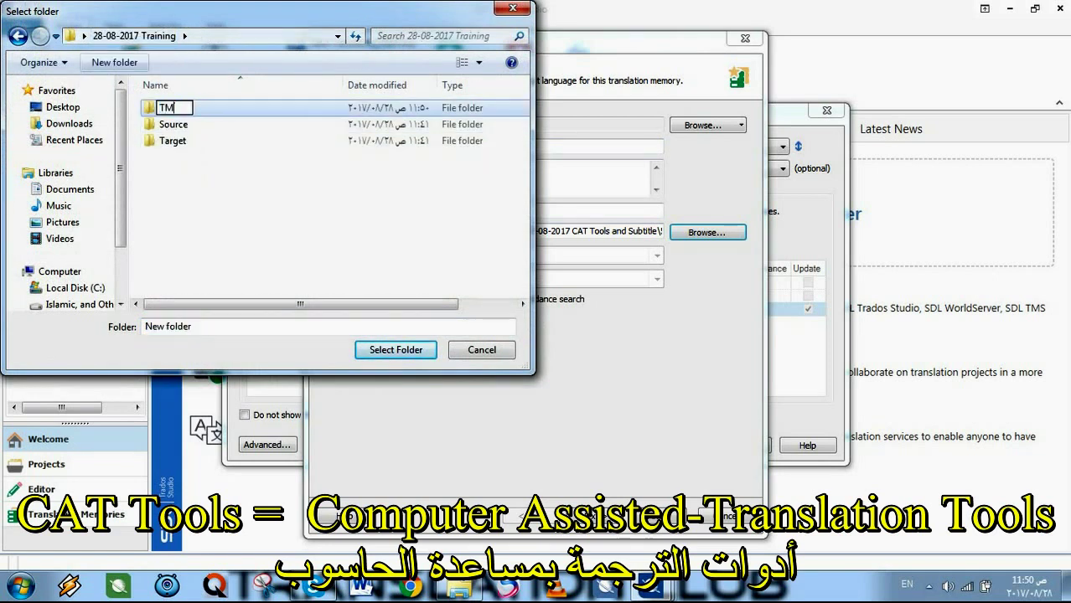
key("Return")
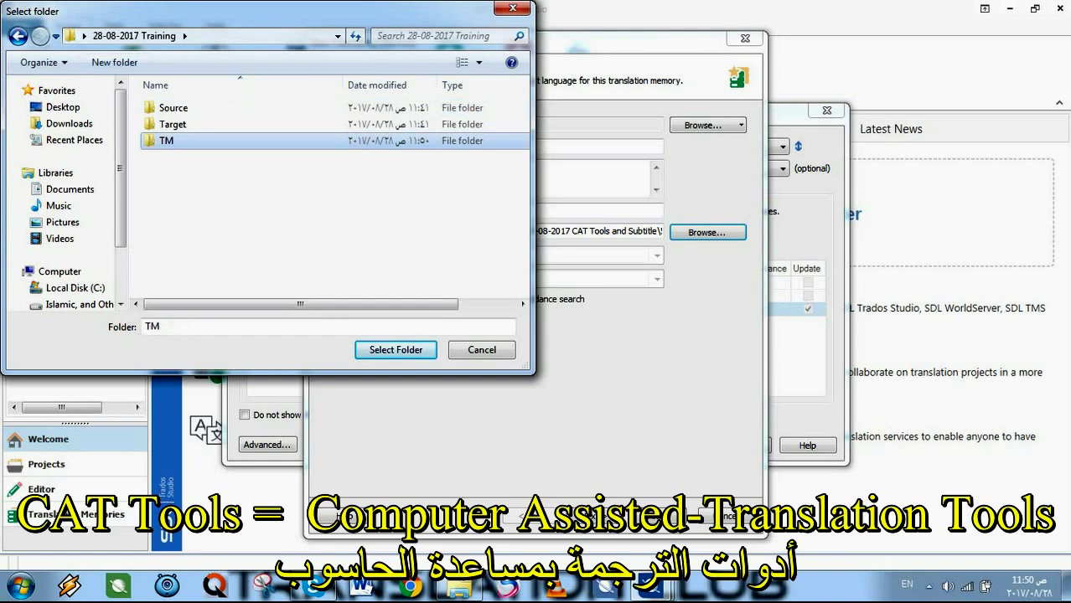
key("Return")
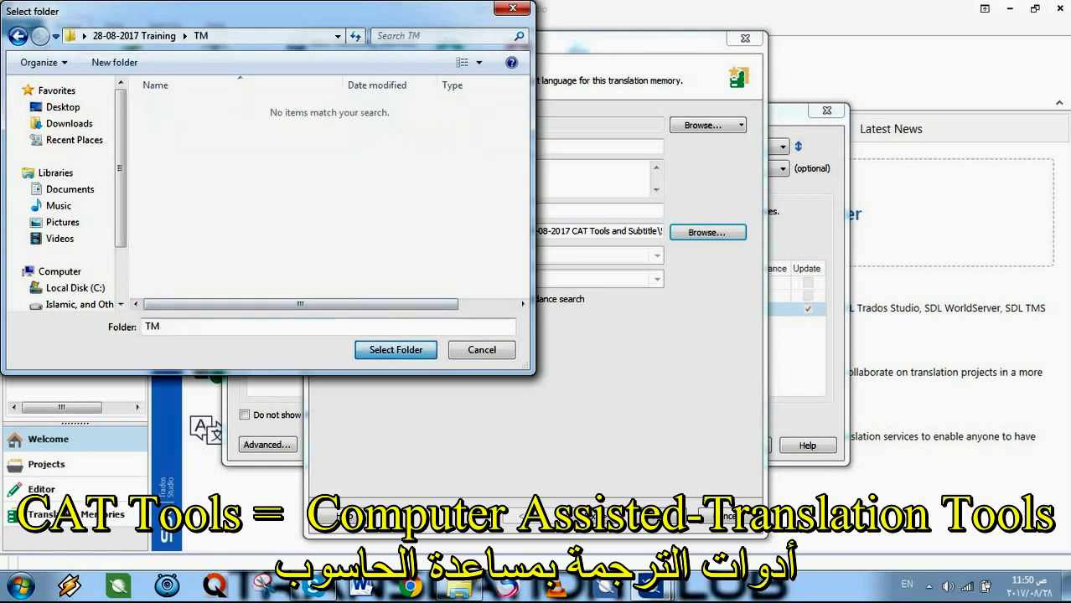
left_click(395, 350)
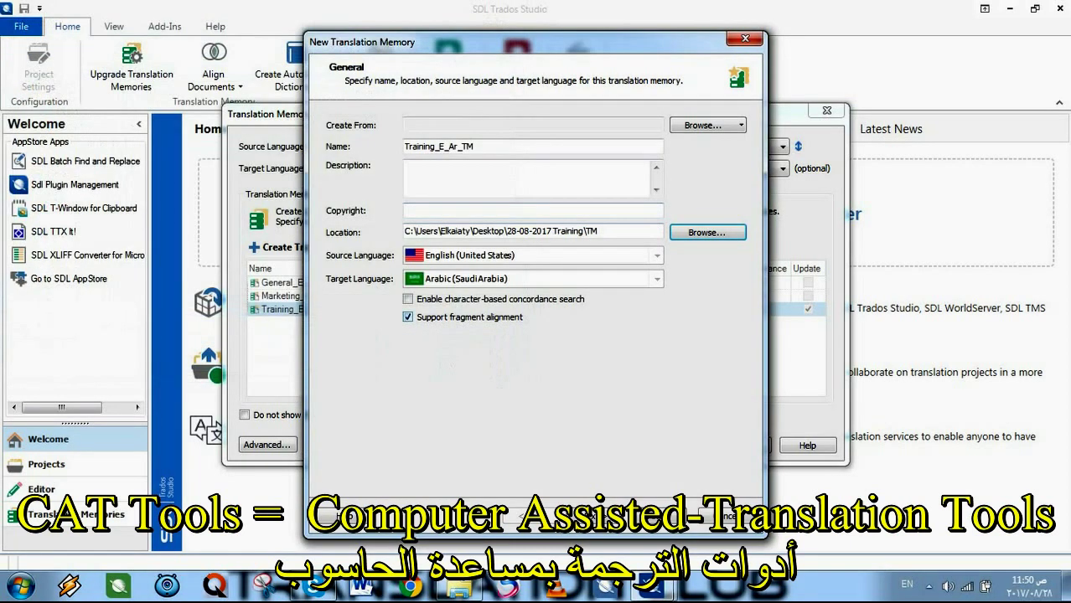
Finish creating the translation memory and open the document with updating enabled for the new Training_E_Ar_TM.
left_click(662, 517)
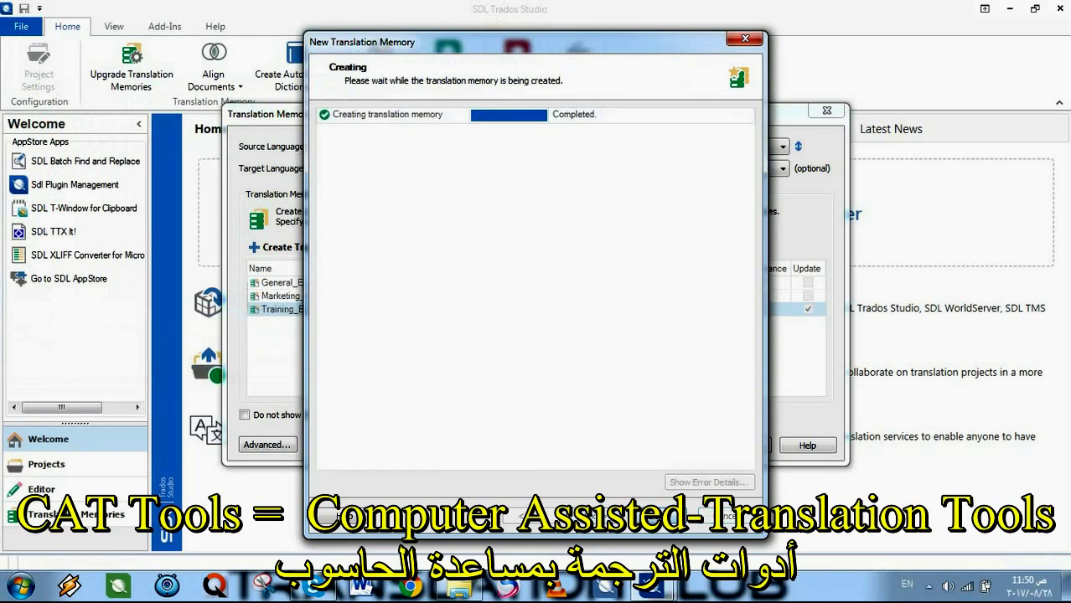
left_click(662, 516)
left_click(458, 586)
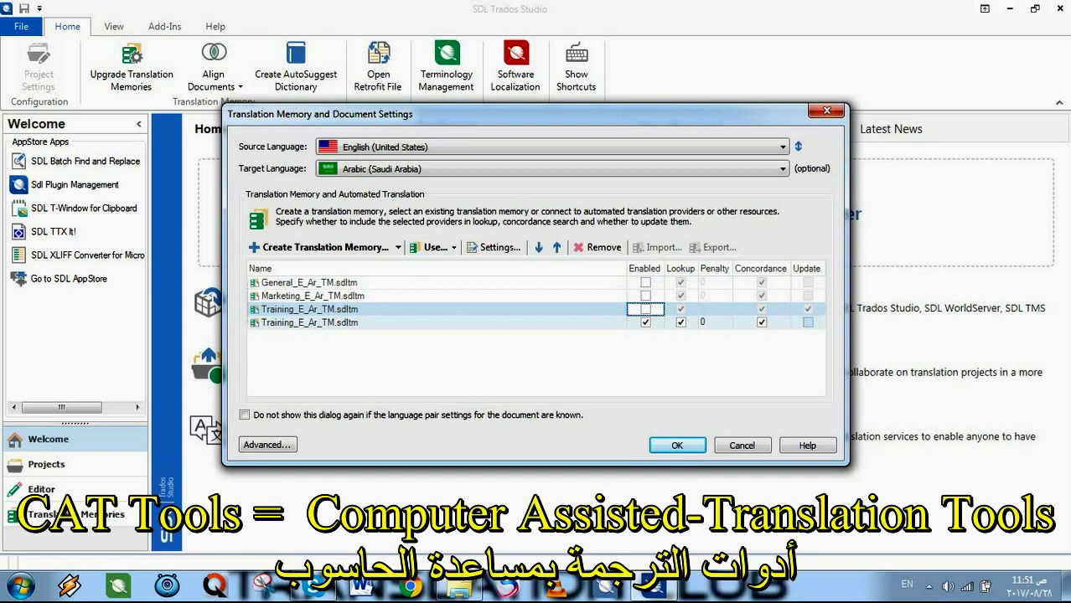
left_click(808, 323)
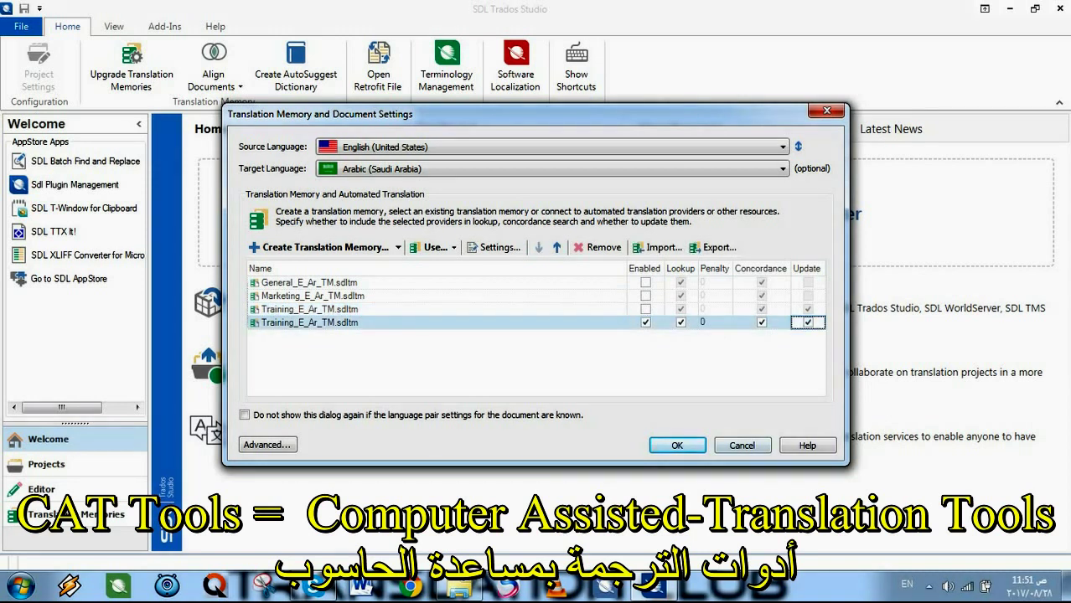
key("Return")
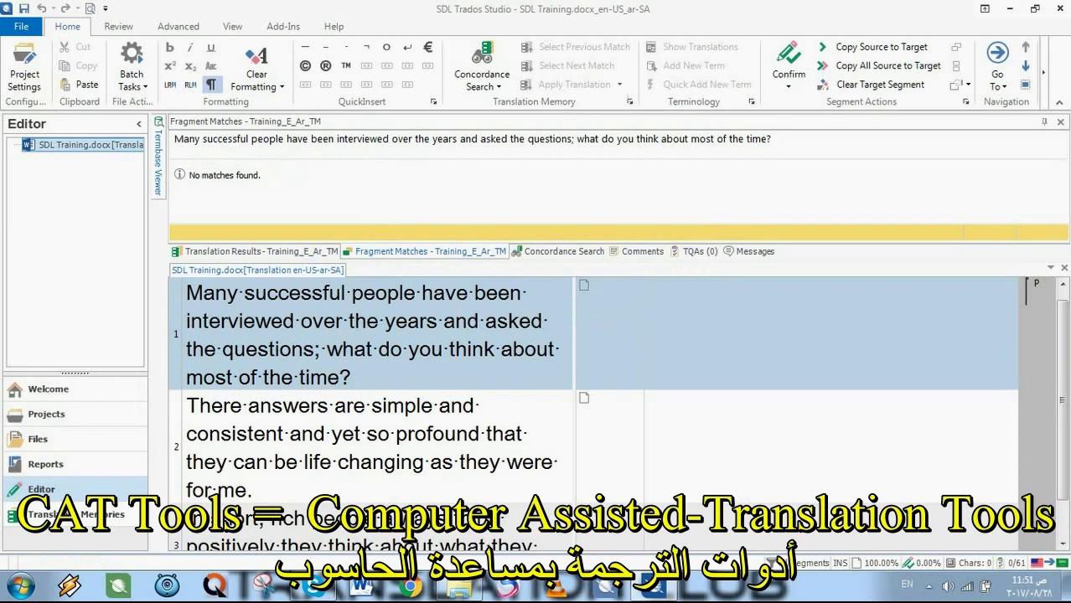
View the first segment's document structure information and hide the formatting marks in the editor.
left_click(1013, 292)
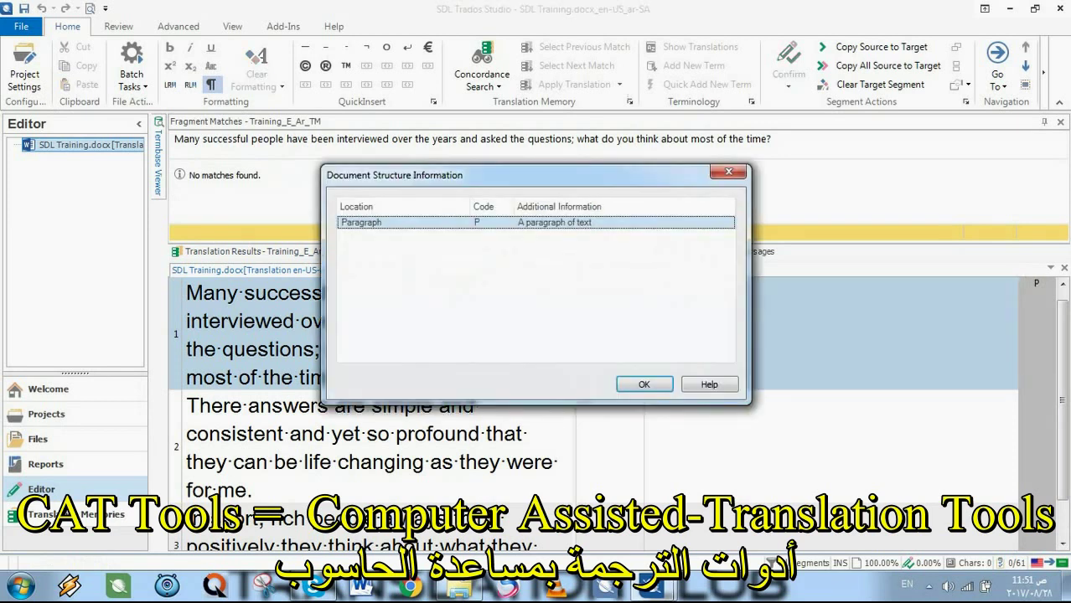
key("Return")
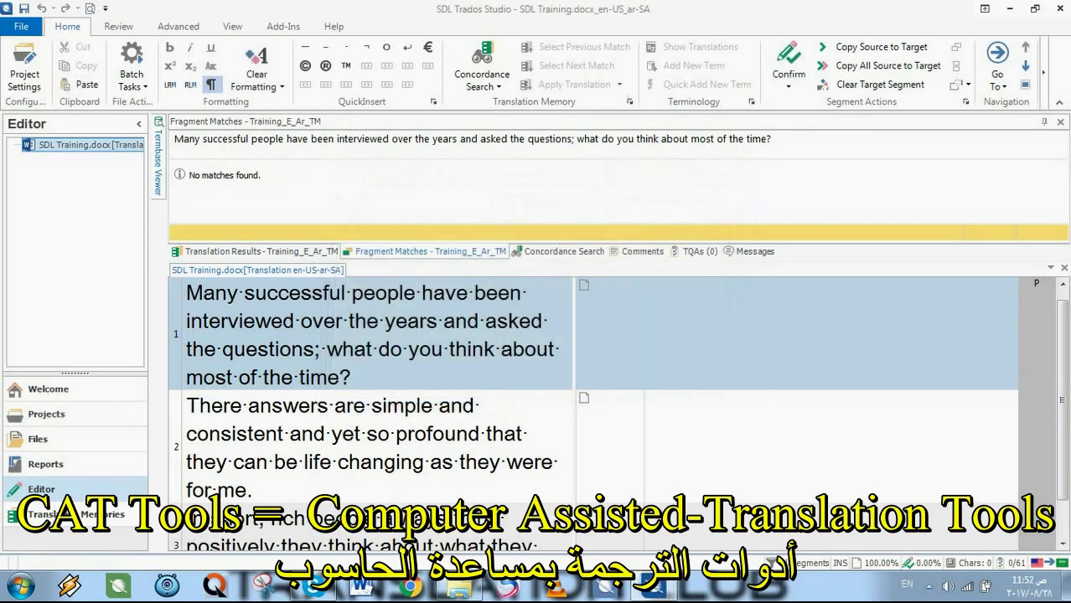
scroll(594, 411, "down", 1)
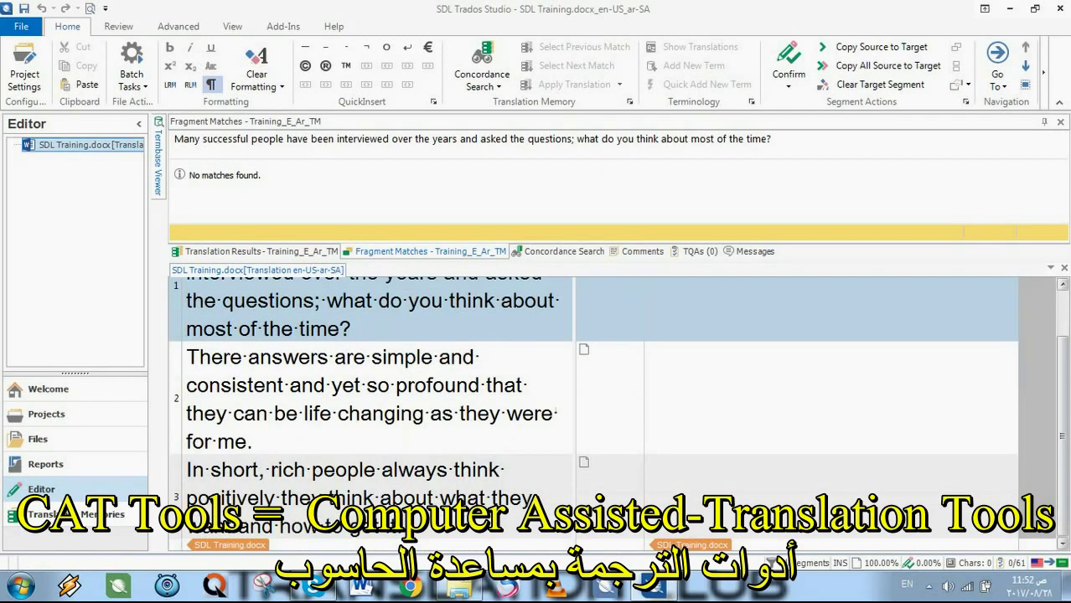
scroll(593, 411, "up", 1)
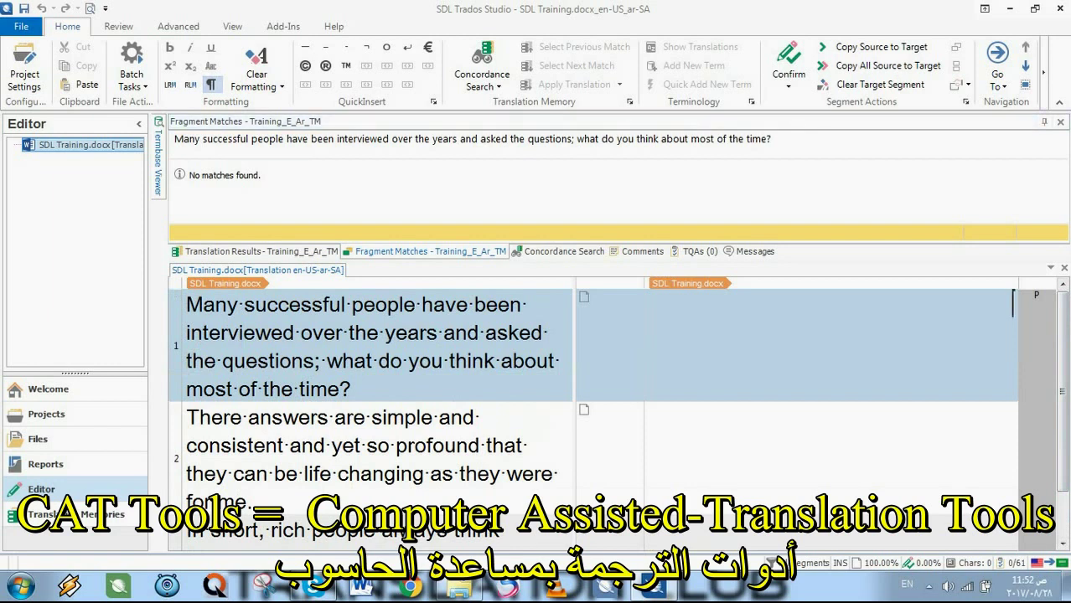
left_click(210, 85)
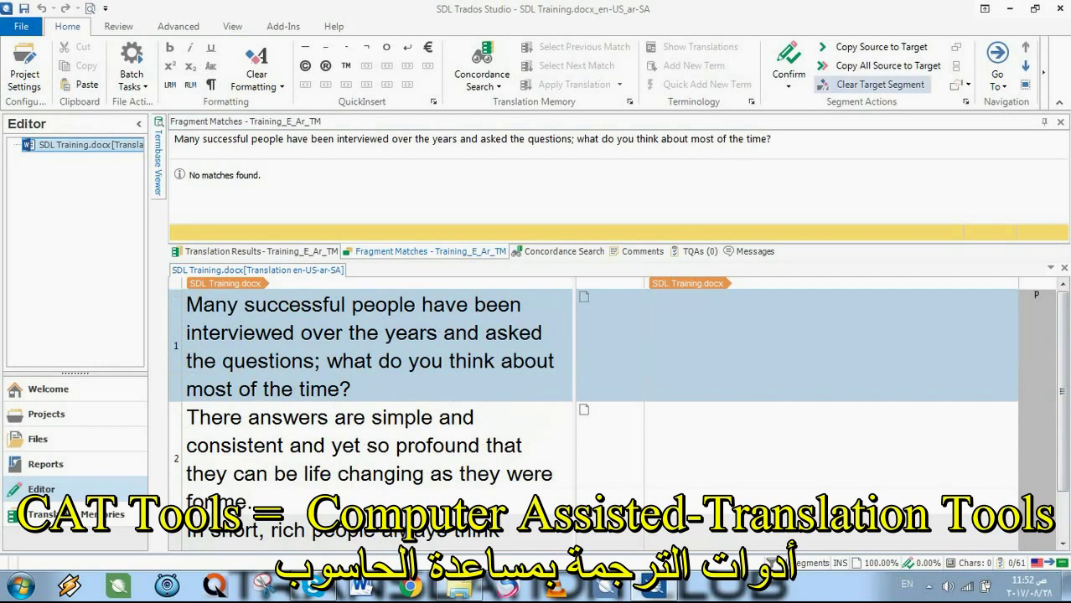
Review the translation memories listed in the project settings.
left_click(24, 75)
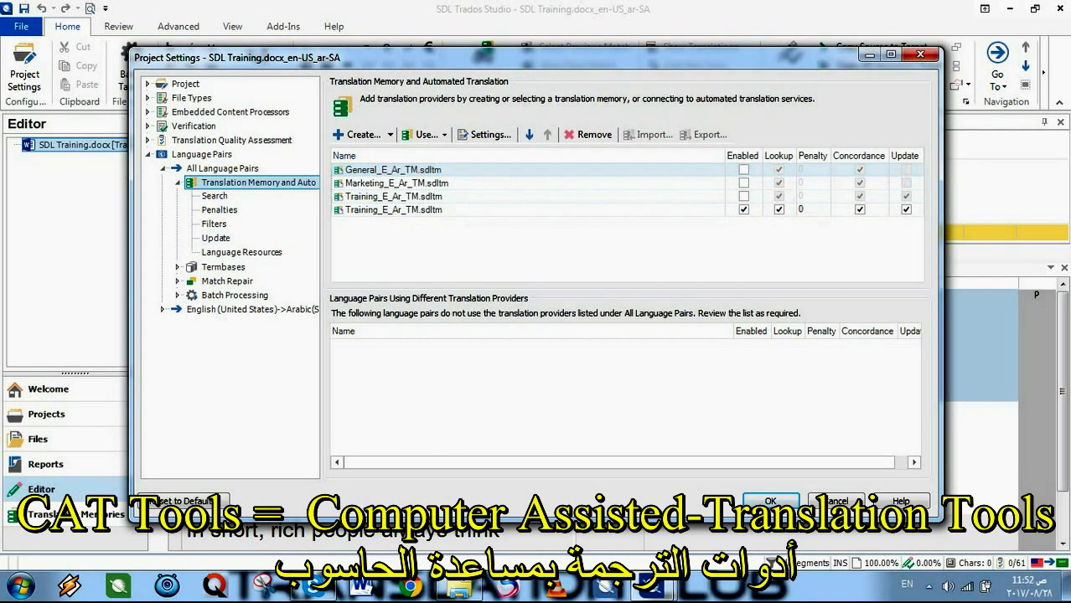
left_click(770, 502)
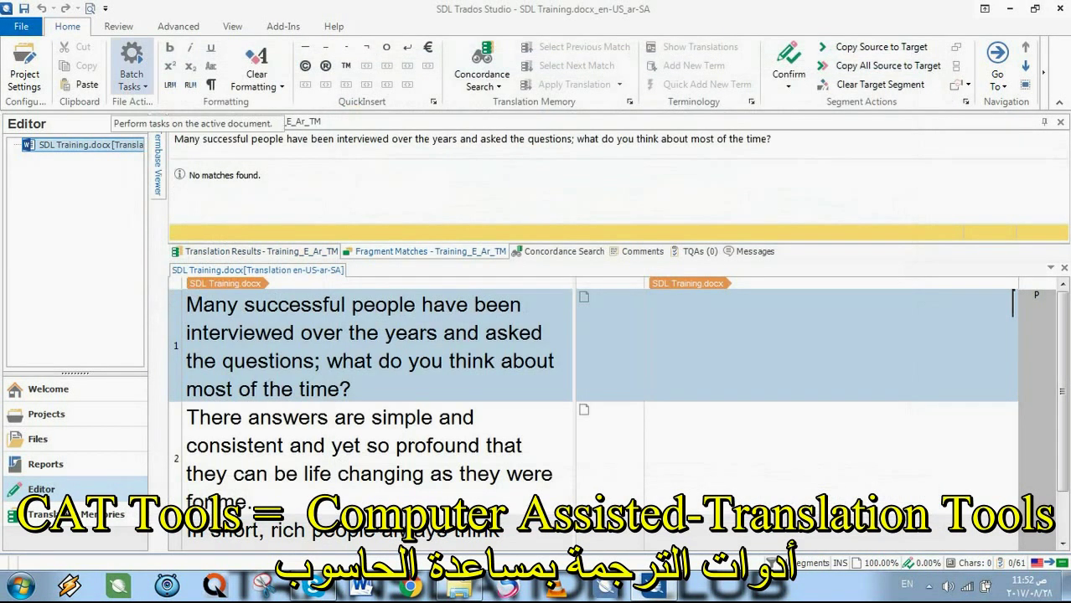
key("ctrl+s")
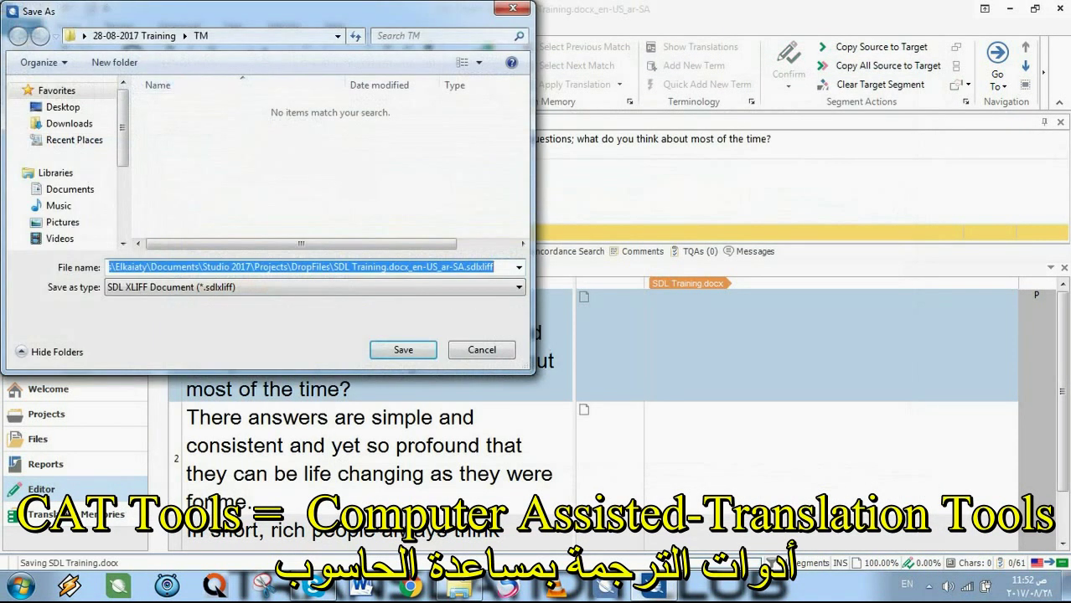
left_click(482, 349)
left_click(132, 76)
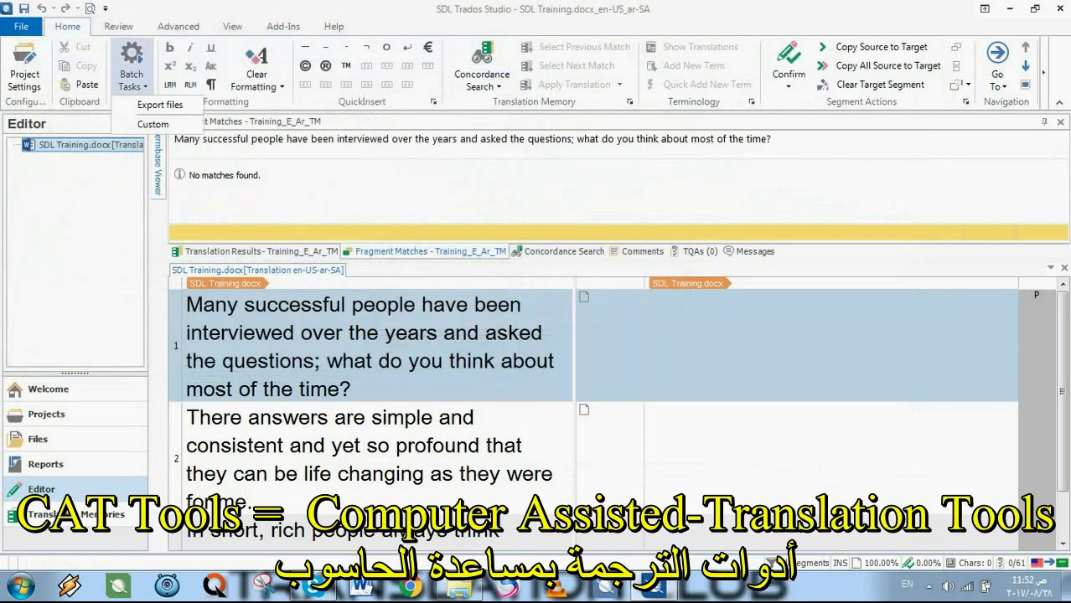
left_click(132, 75)
key("ctrl+s")
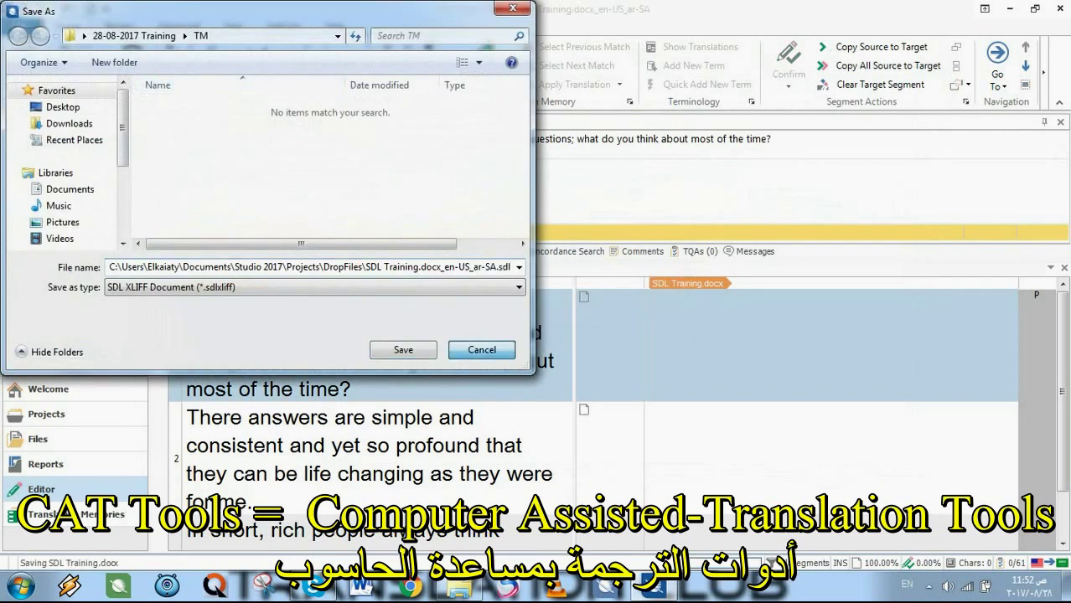
left_click(482, 349)
left_click(132, 75)
key("Escape")
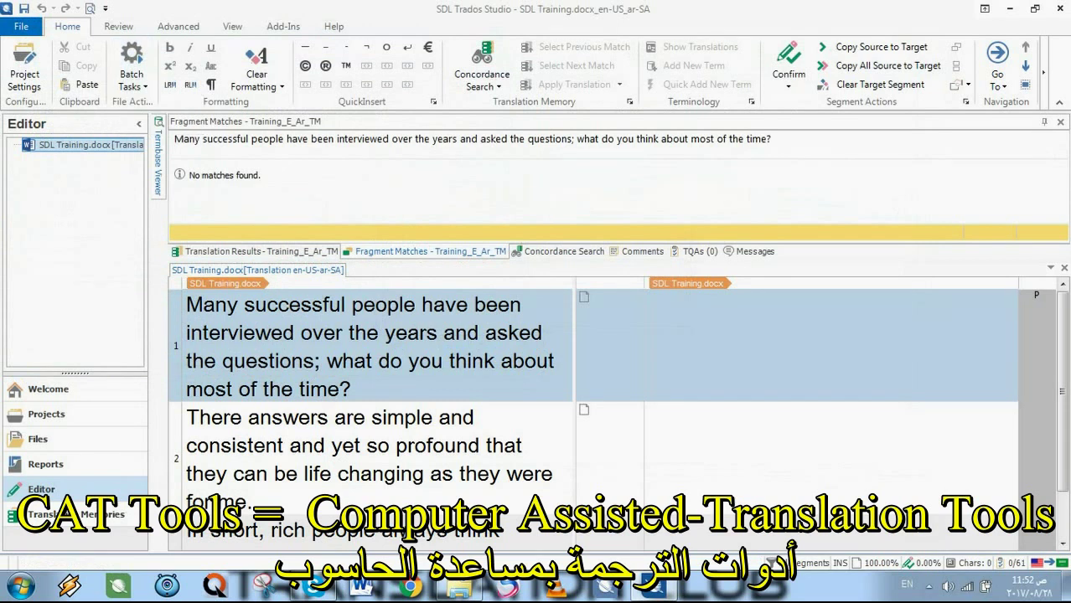
Save the bilingual document as SDL Training.docx_en-US_ar-SA.sdlxliff in the Target folder of 28-08-2017 Training.
key("ctrl+s")
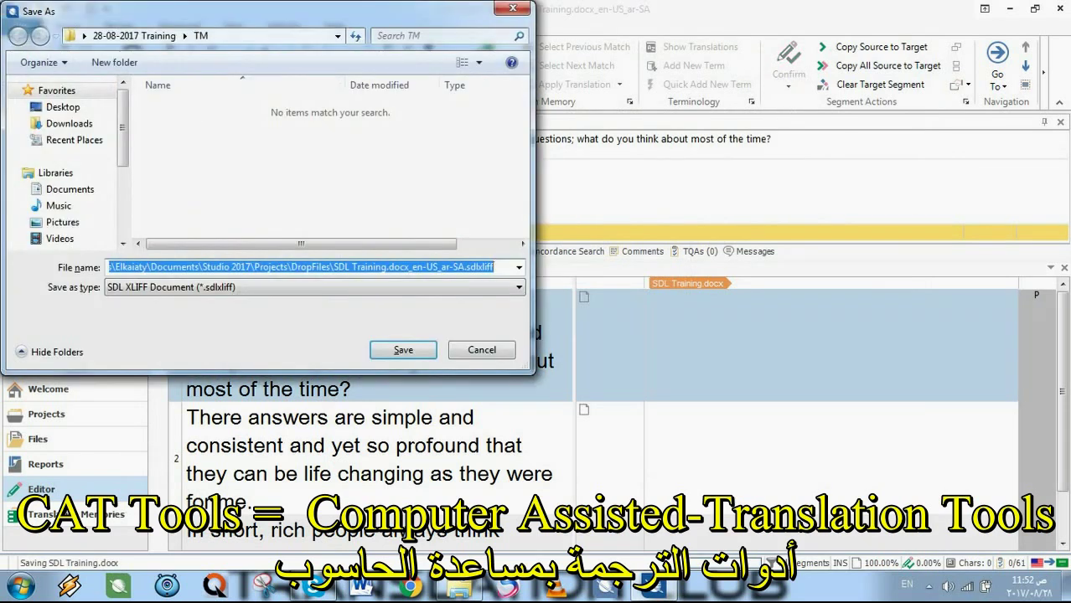
left_click(134, 36)
double_click(175, 124)
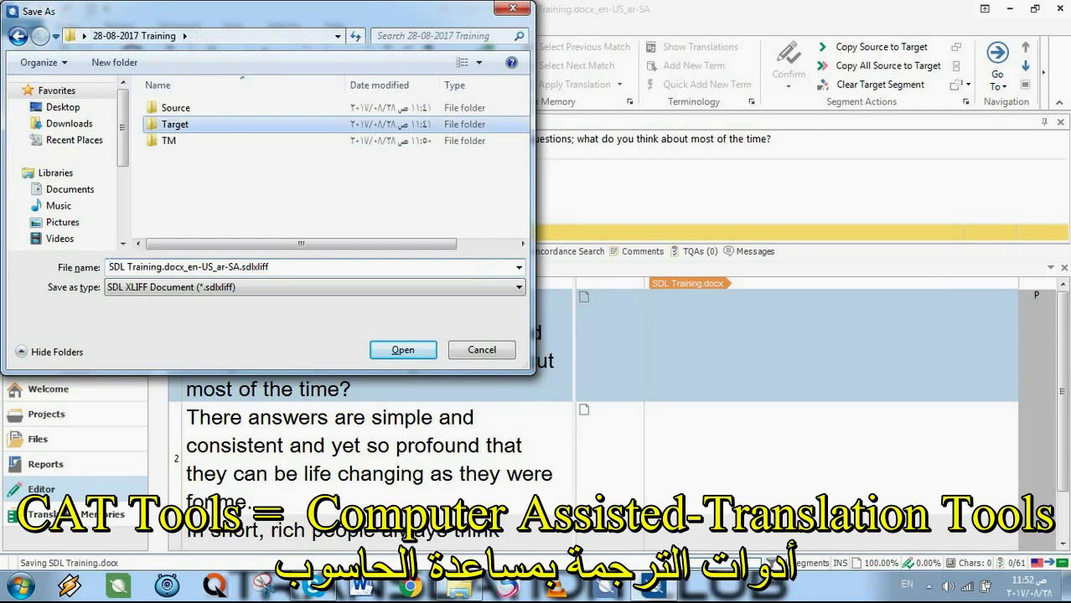
key("Return")
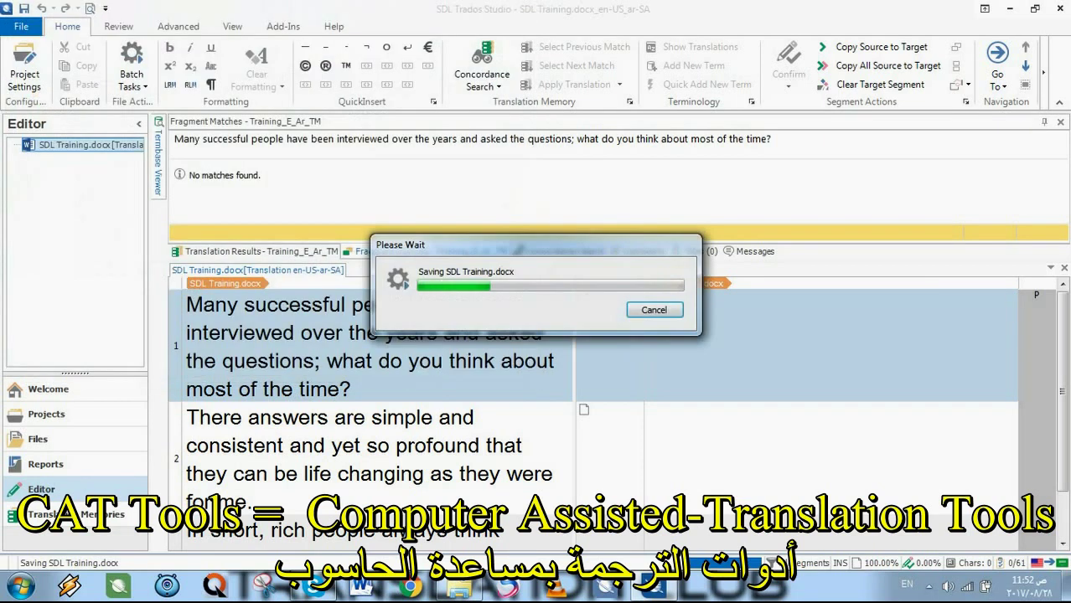
Switch to Windows Explorer, inspect the project and SDLXLIFF files saved in the Target folder, and return to SDL Trados Studio.
left_click(458, 588)
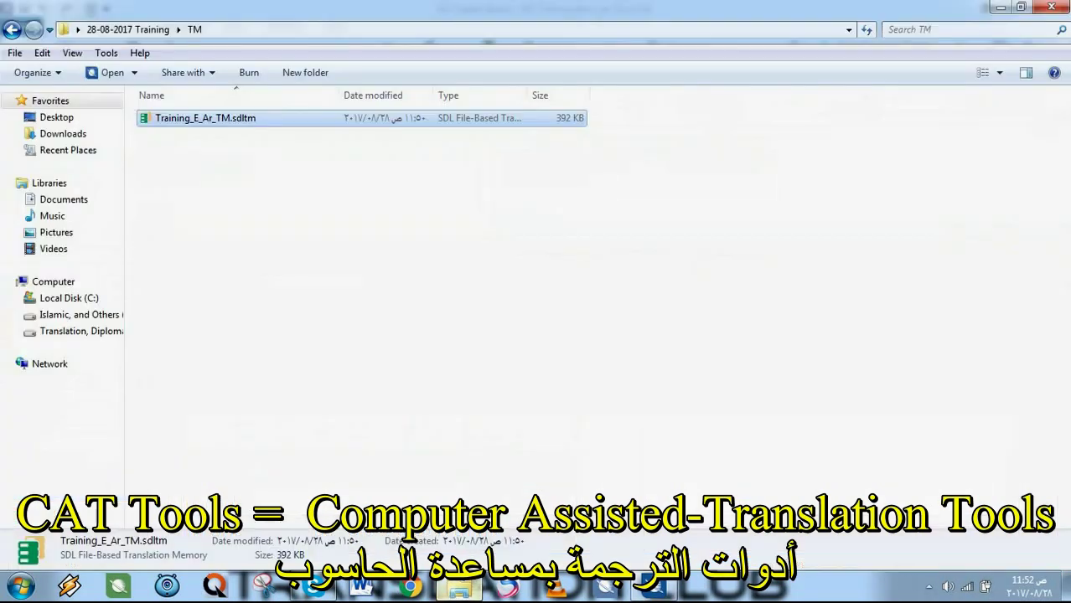
key("BackSpace")
left_click(192, 167)
key("Up")
key("Up")
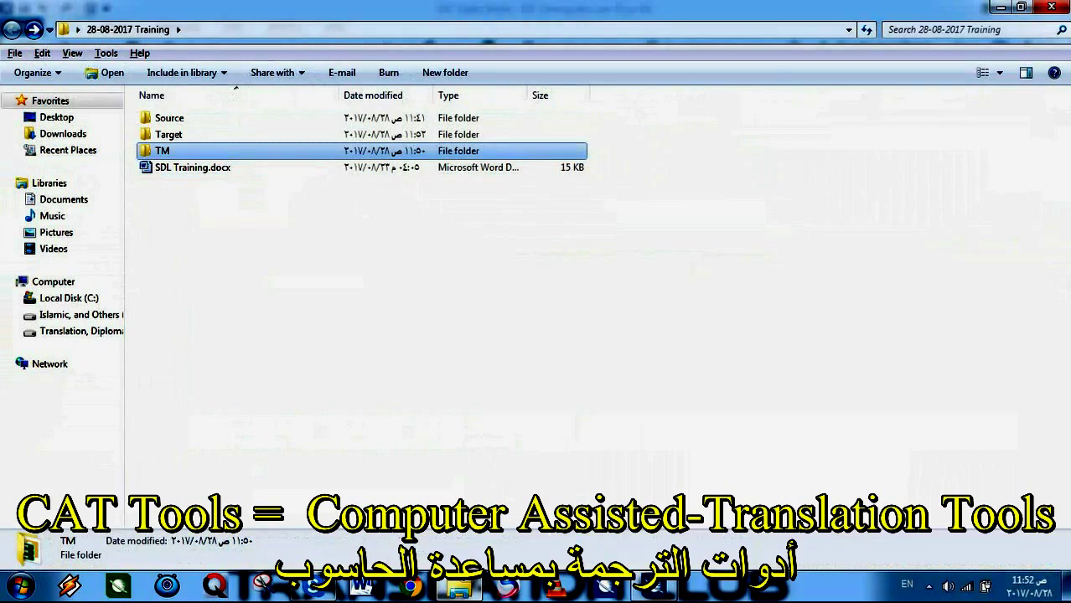
key("Return")
key("Down")
key("Down")
key("Down")
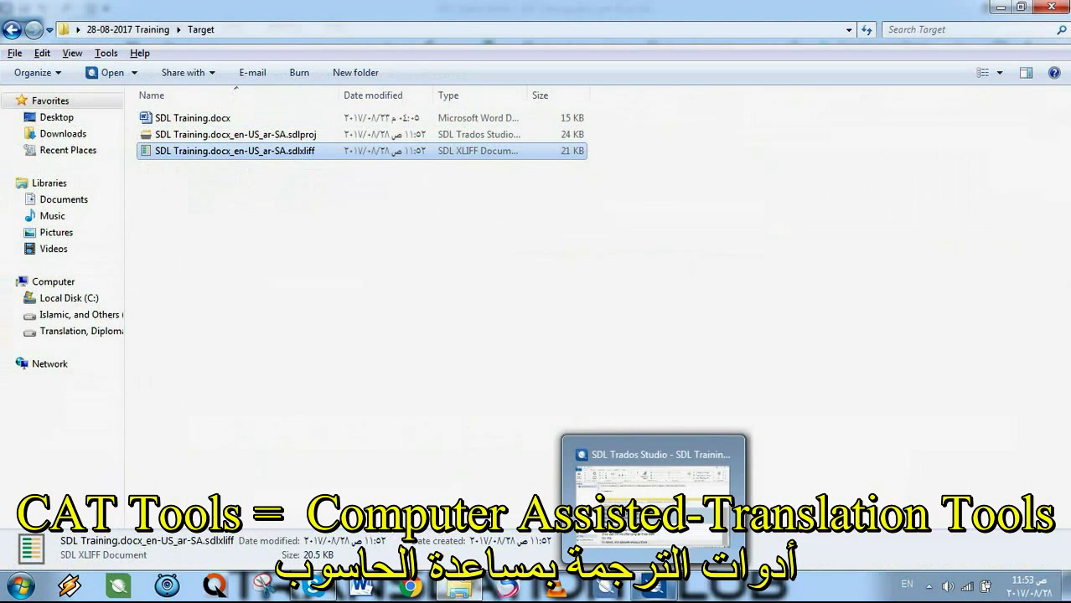
left_click(653, 587)
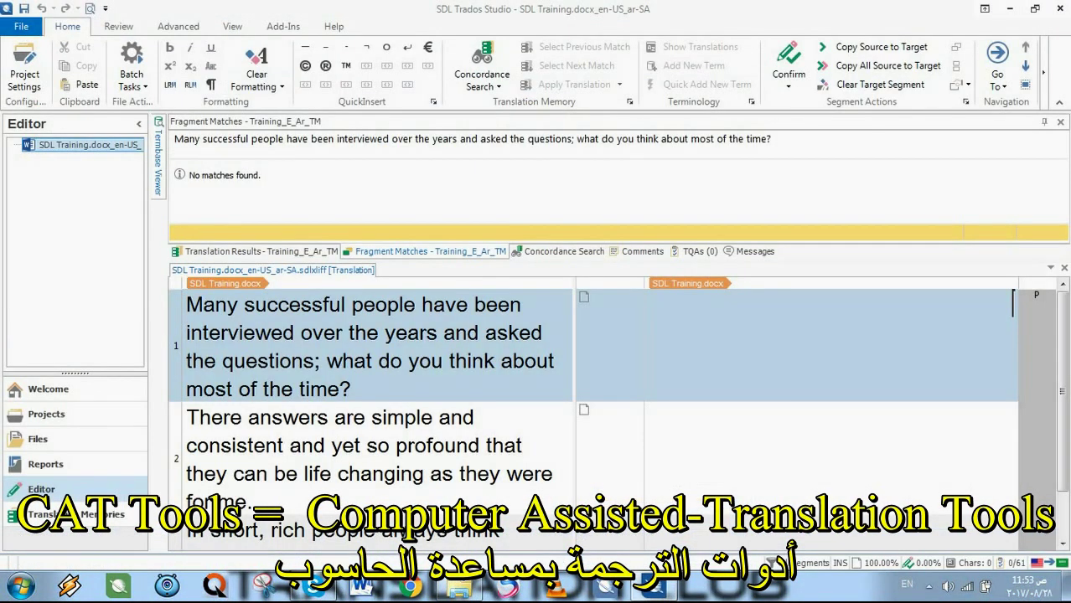
Run the Analyze Files batch task on the open SDL Training document.
left_click(131, 76)
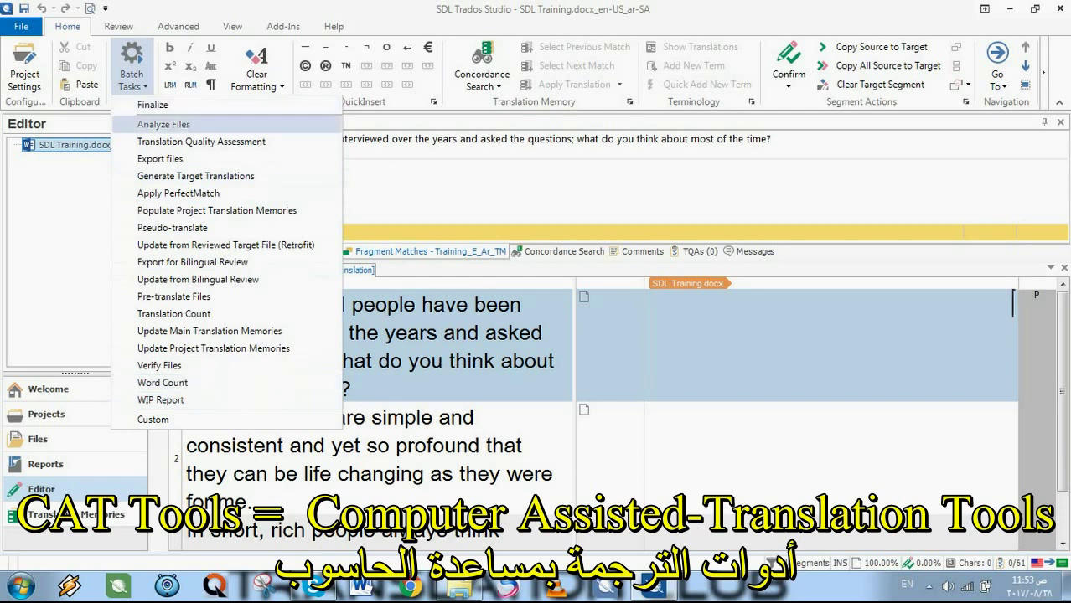
left_click(163, 124)
key("ctrl+alt+l")
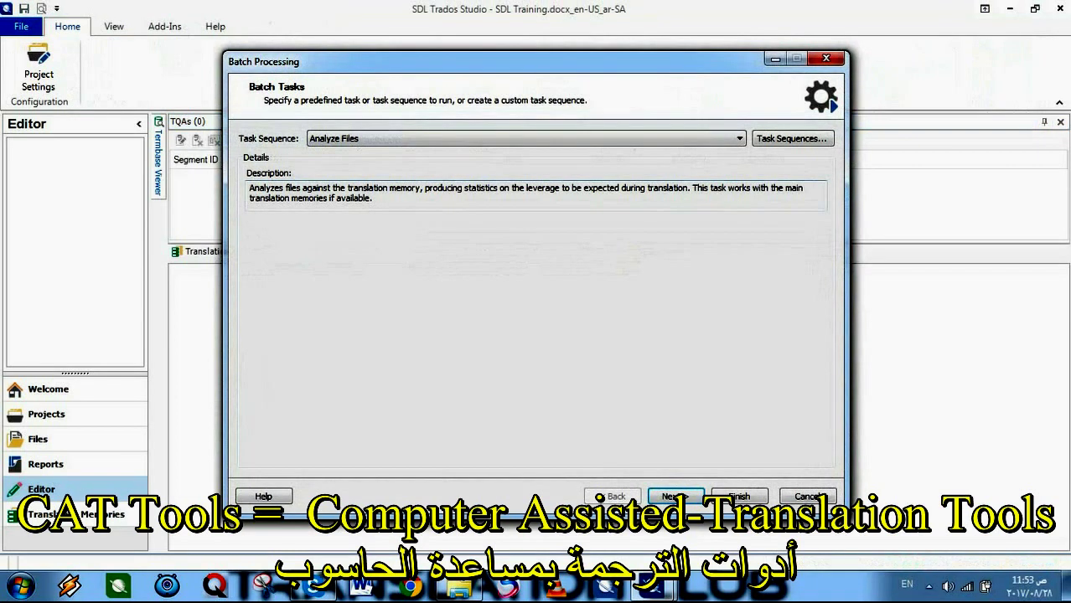
left_click(675, 496)
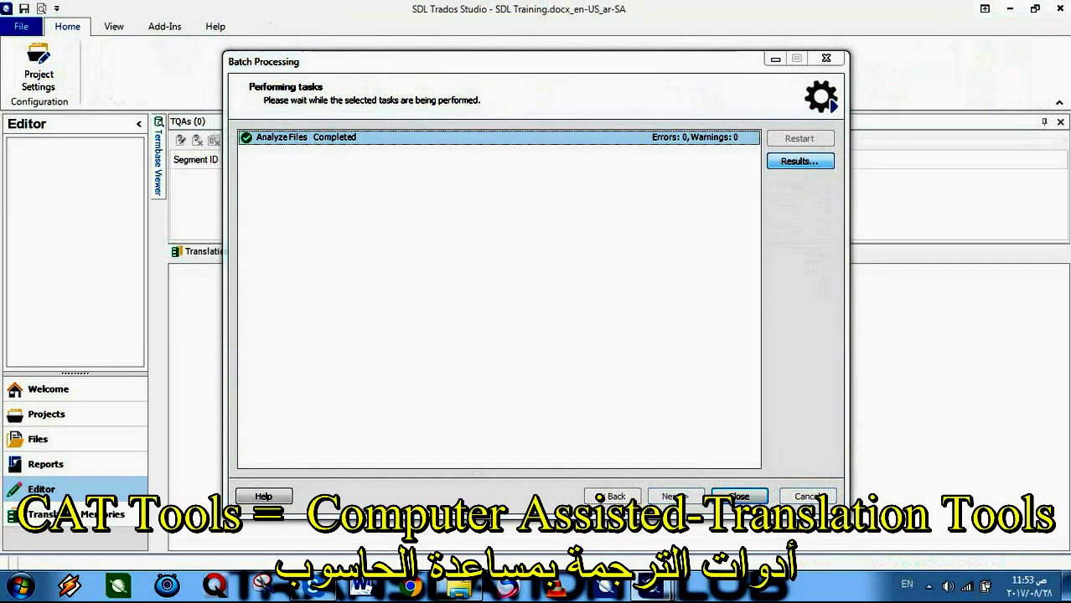
Open the Analyze Files Report from the task results and review its totals and file details.
left_click(799, 161)
left_click(141, 141)
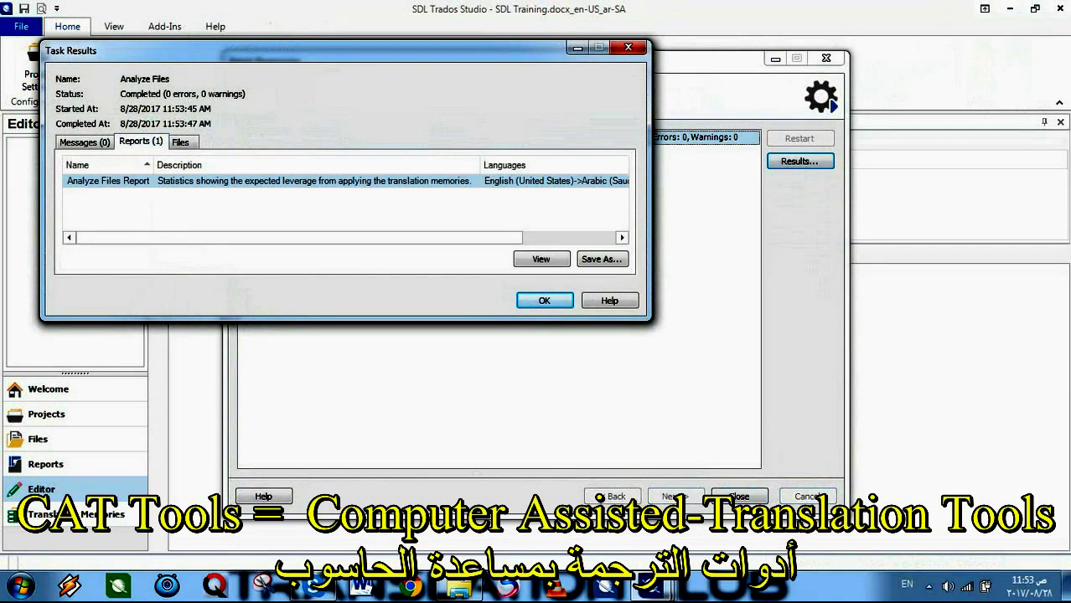
left_click(193, 181)
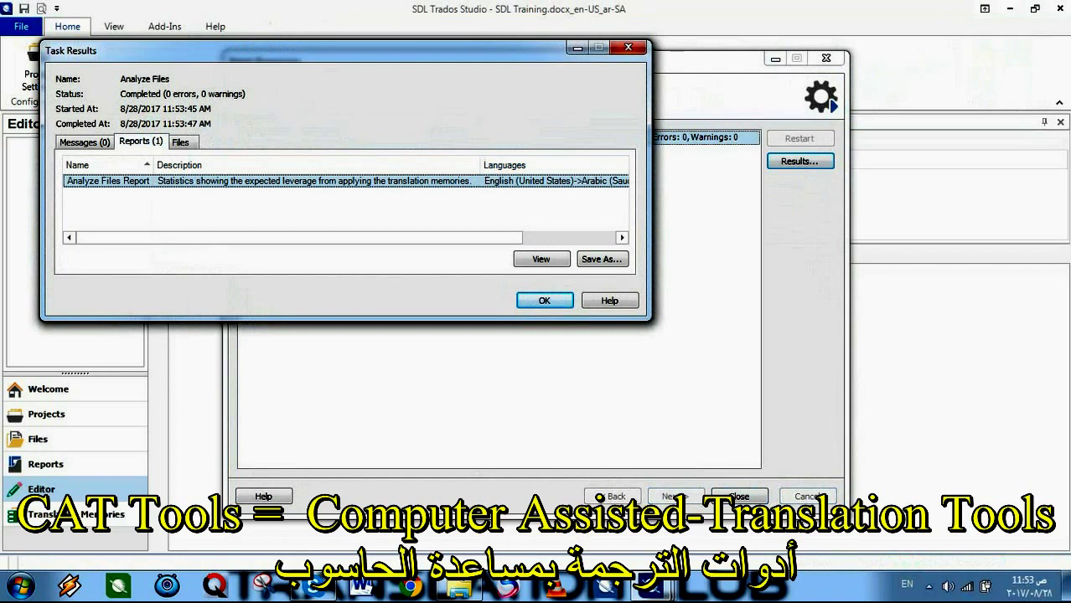
left_click(541, 259)
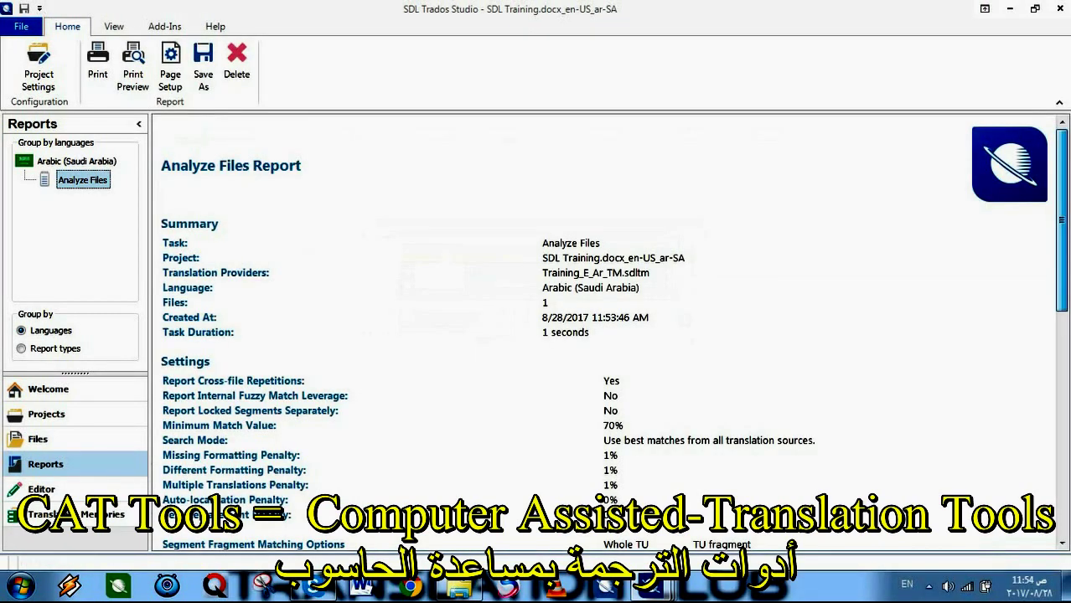
left_click_drag(1061, 219, 1061, 421)
scroll(604, 335, "up", 1)
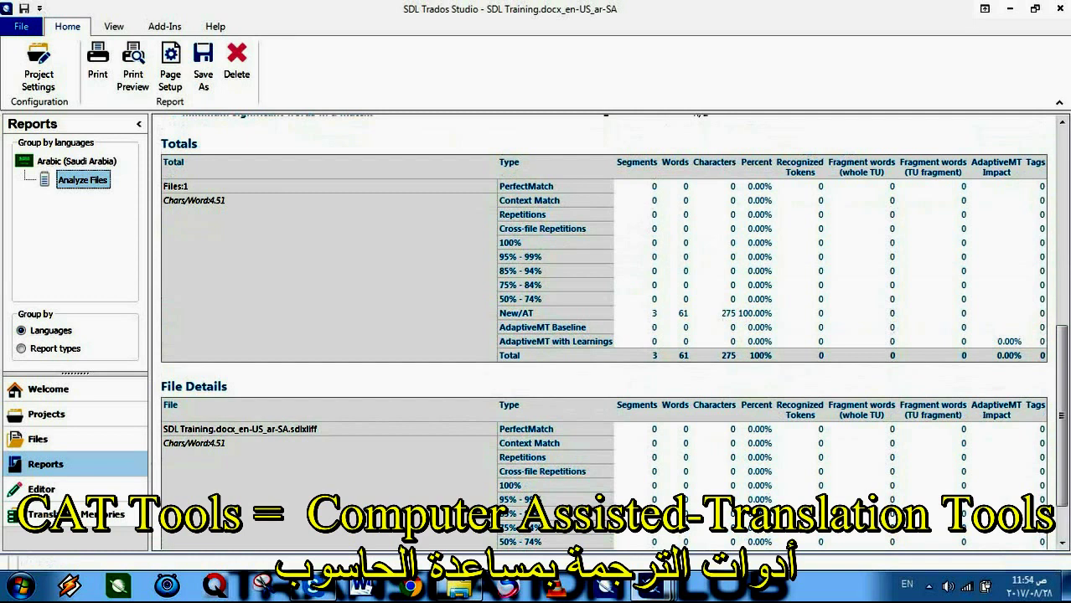
Save the analysis report as an Excel 2007 file named Analysis in the Target folder.
left_click(202, 64)
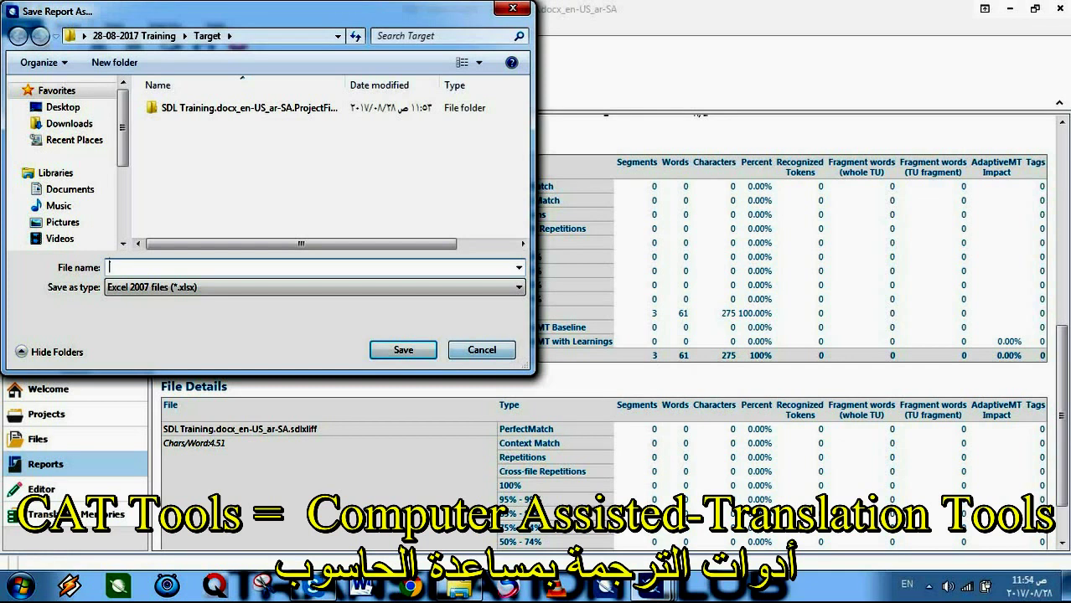
left_click(482, 349)
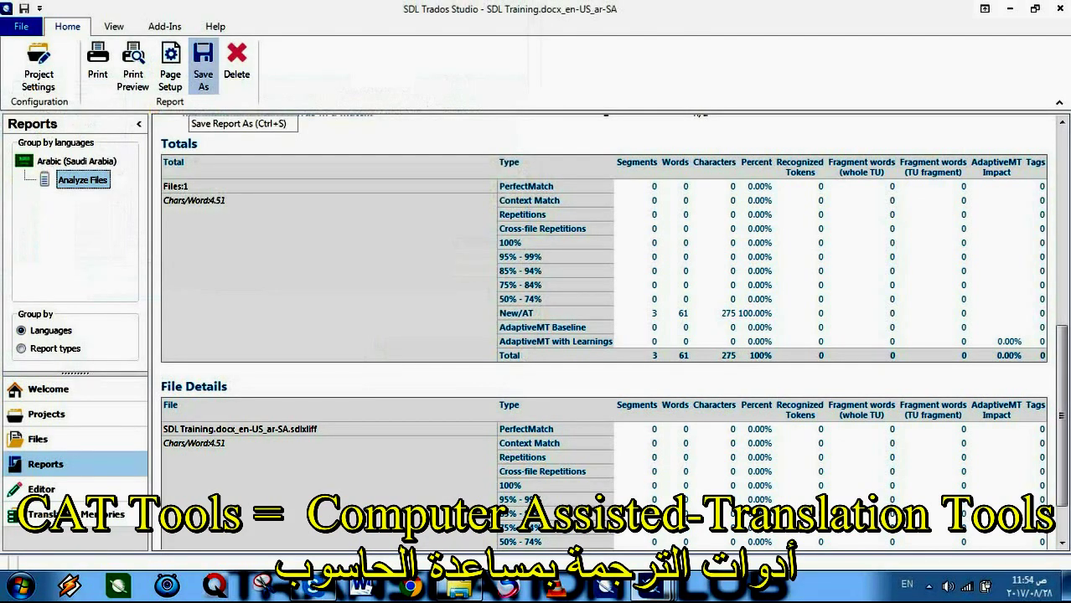
left_click(203, 64)
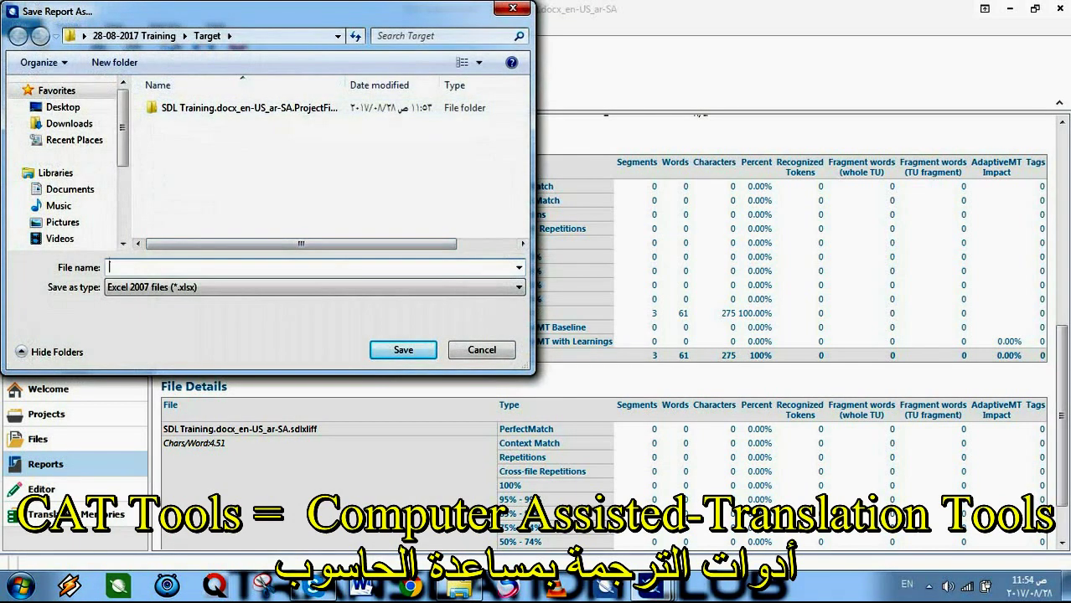
type("C:\\Users\\Elkaiaty\\Desktop\\28-08-2017 Training\\Target")
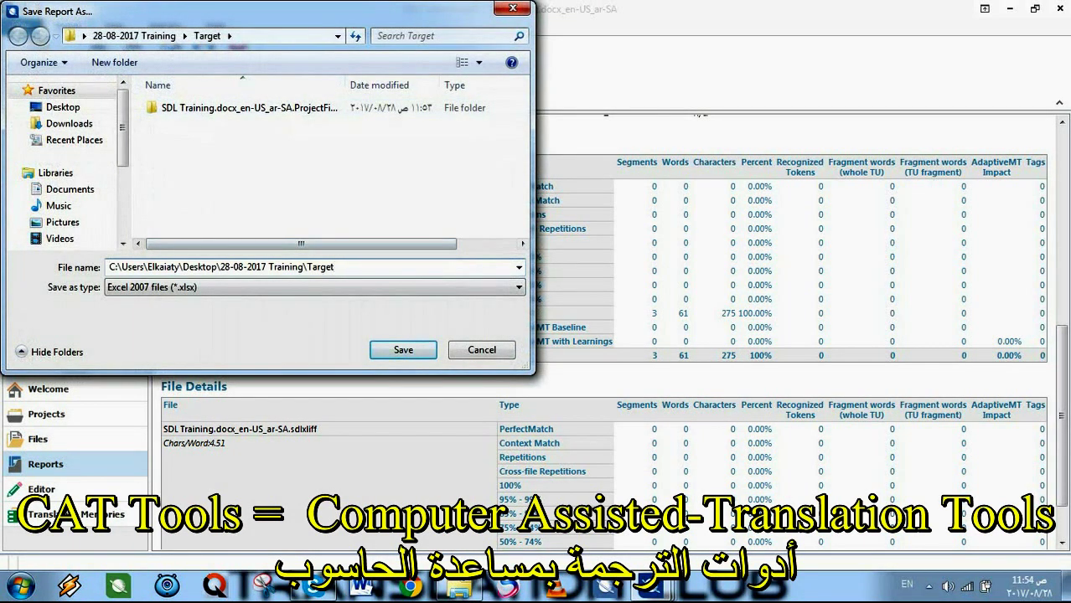
left_click(134, 36)
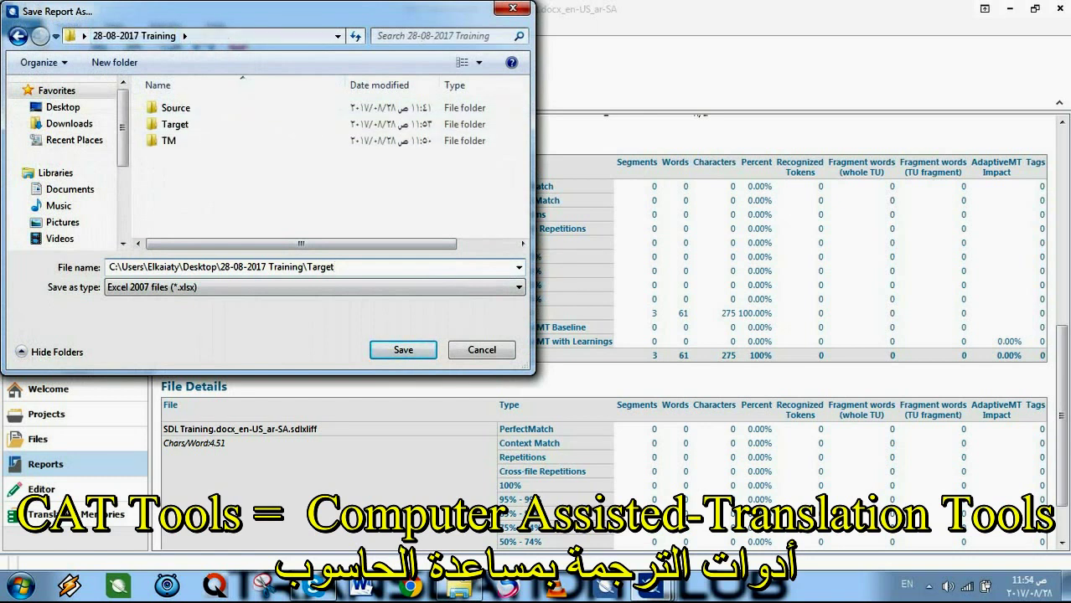
key("Tab")
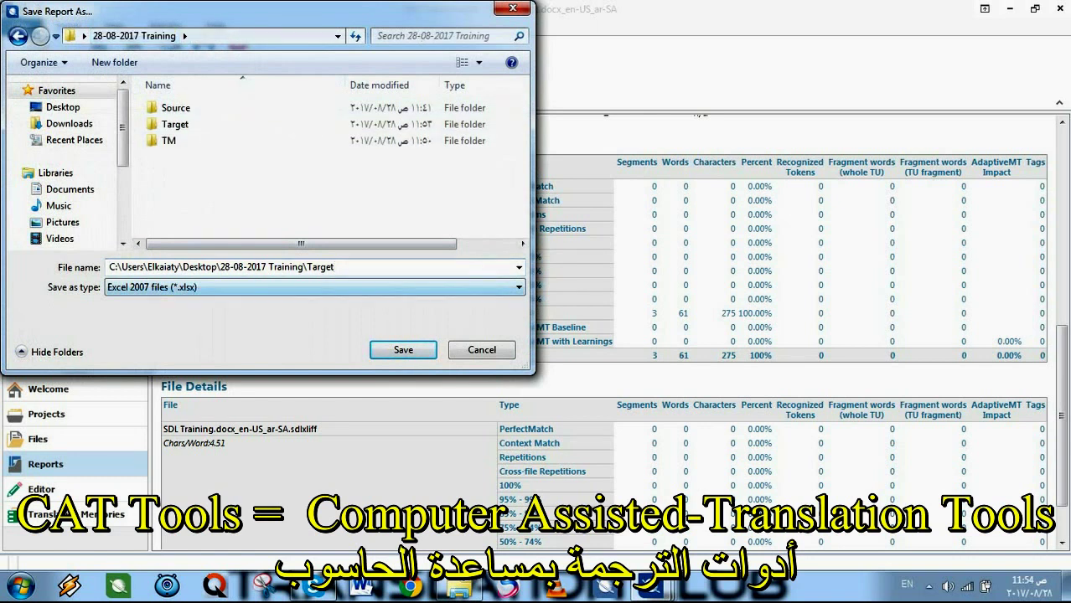
key("Return")
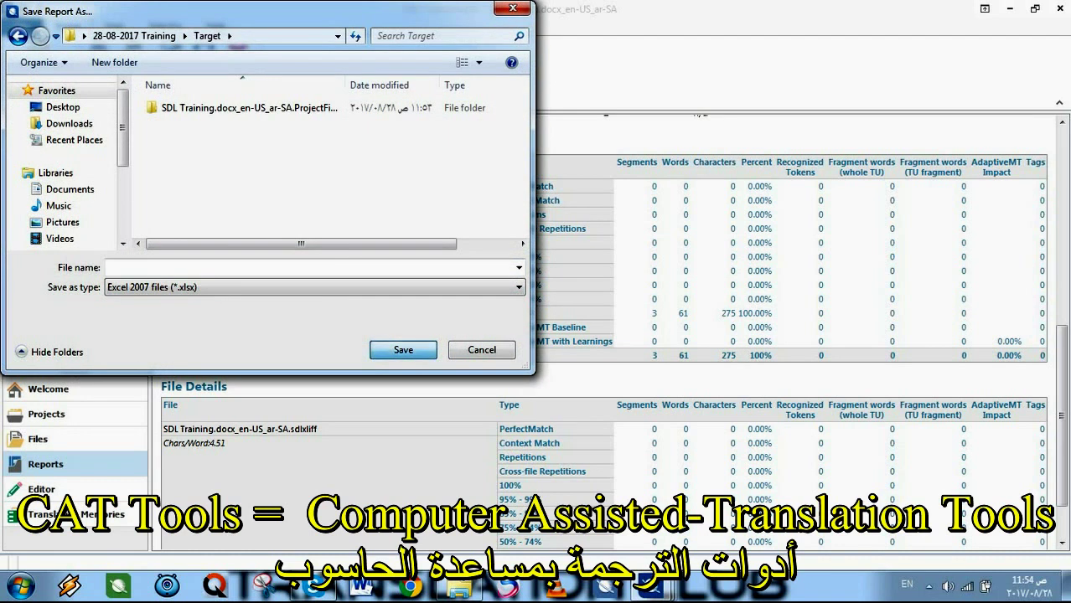
left_click(109, 267)
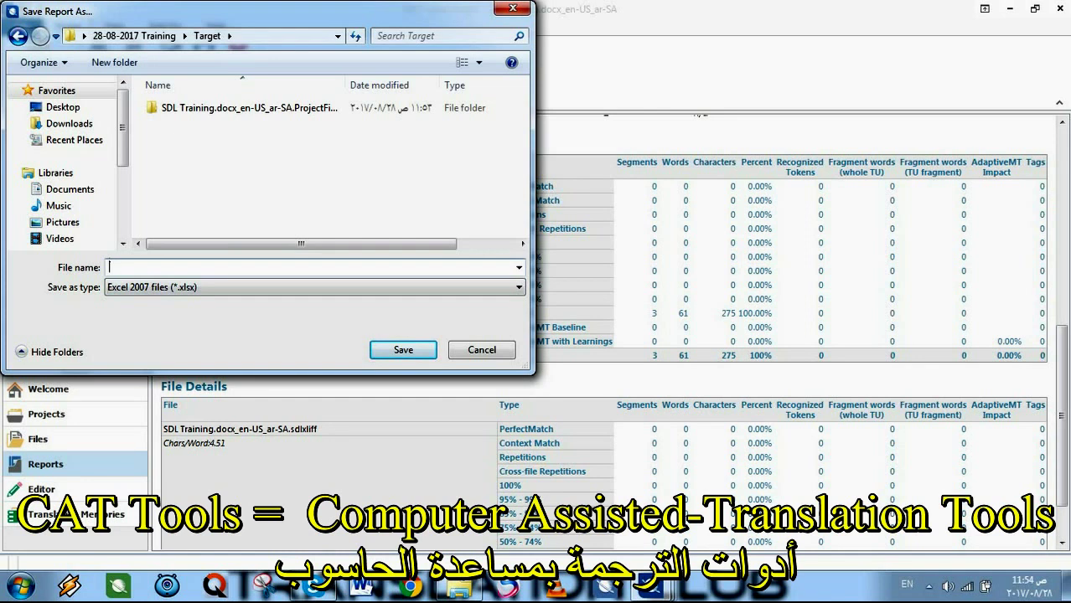
type("Analy")
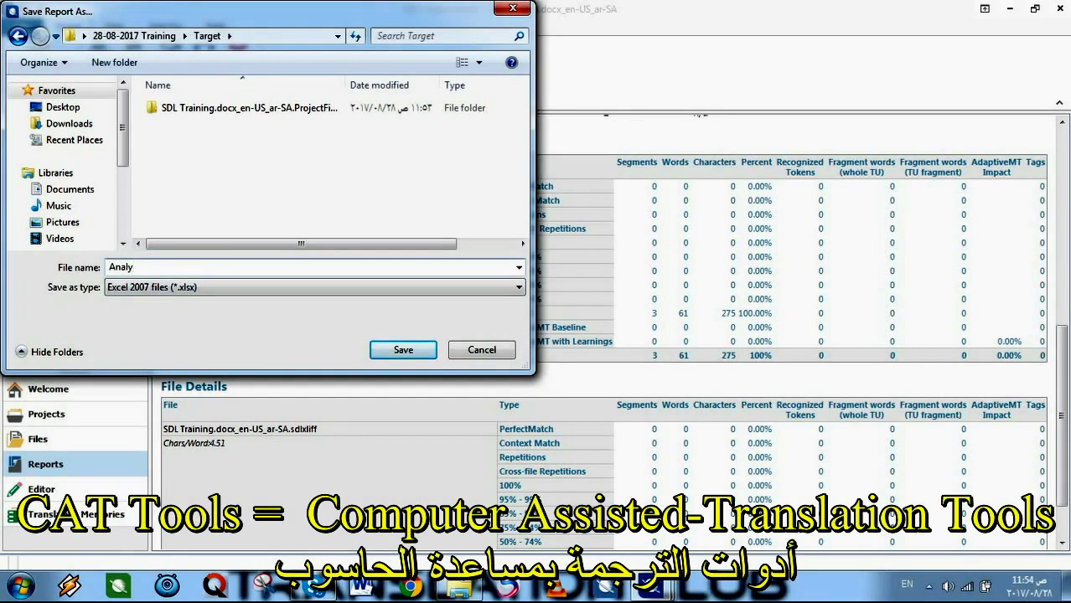
type("sis")
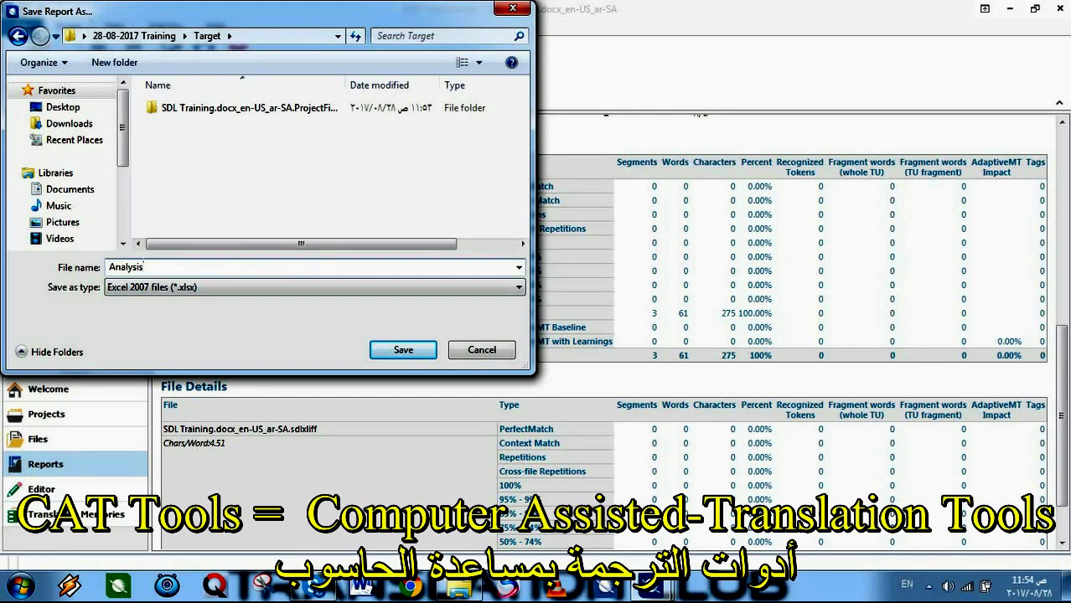
key("Return")
Switch to Windows Explorer and permanently delete the SDL Training.docx_en-US_ar-SA.ProjectFiles folder from the Target folder.
left_click(457, 586)
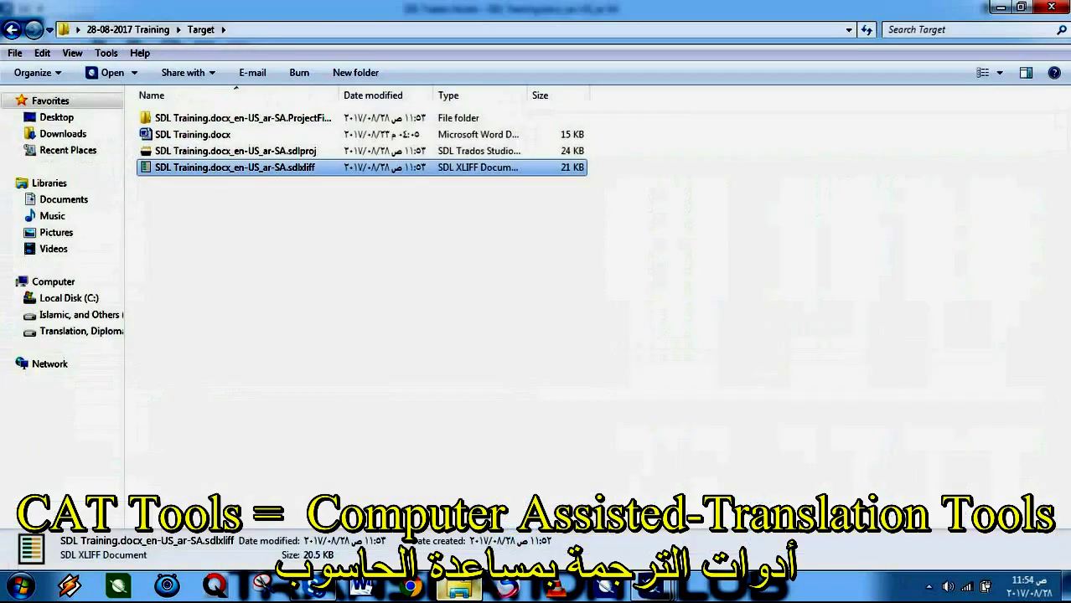
key("BackSpace")
key("Down")
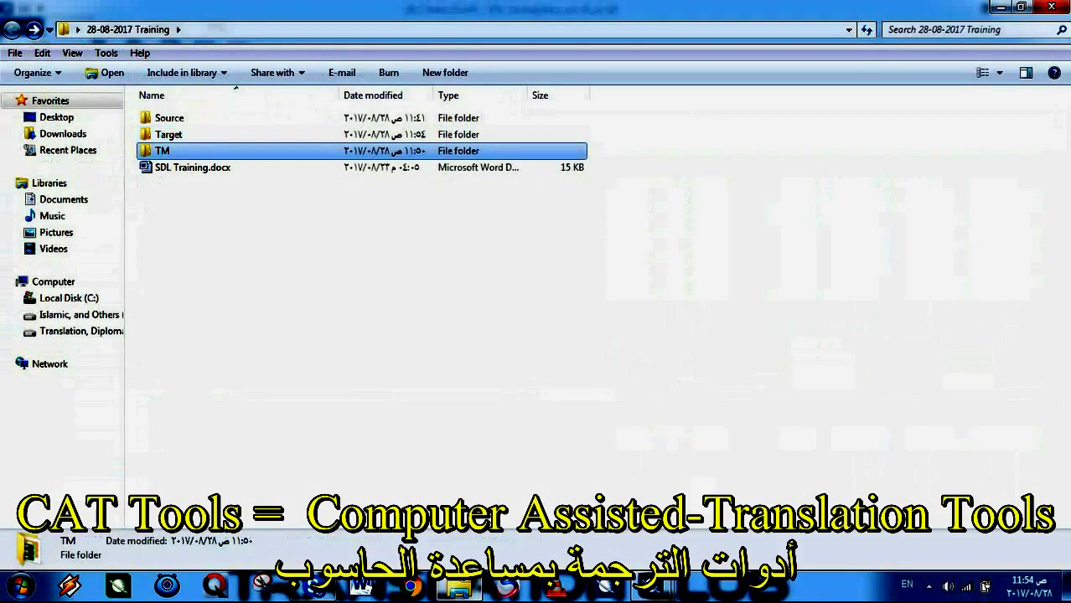
key("Up")
key("Return")
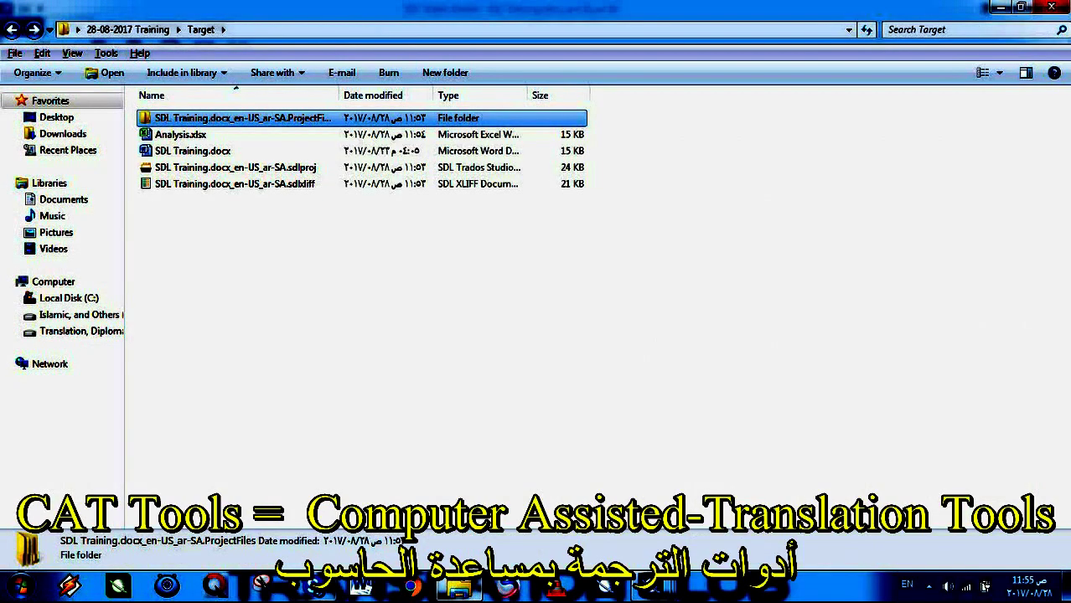
left_click(180, 134)
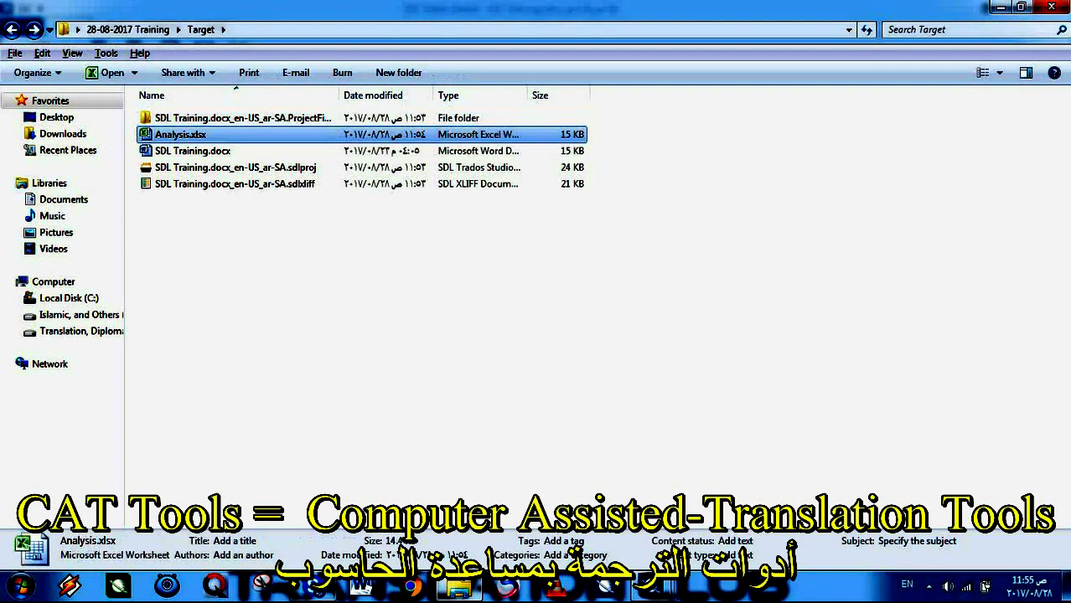
left_click(243, 117)
key("shift+Delete")
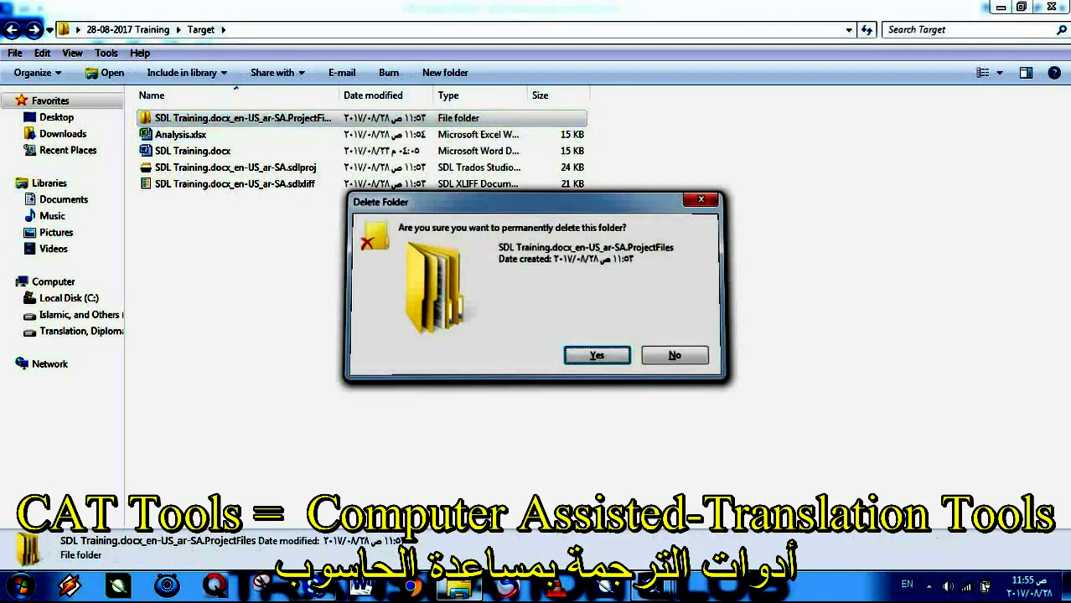
key("Return")
Place the Analysis.xlsx report from the Target folder in the parent 28-08-2017 Training folder.
left_click(181, 117)
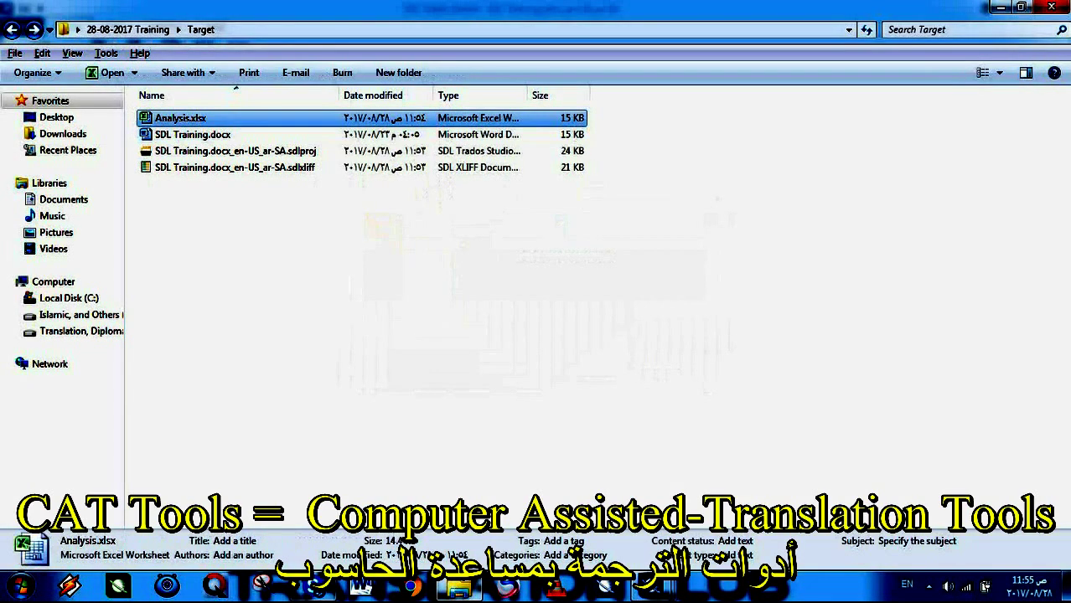
key("BackSpace")
key("ctrl+v")
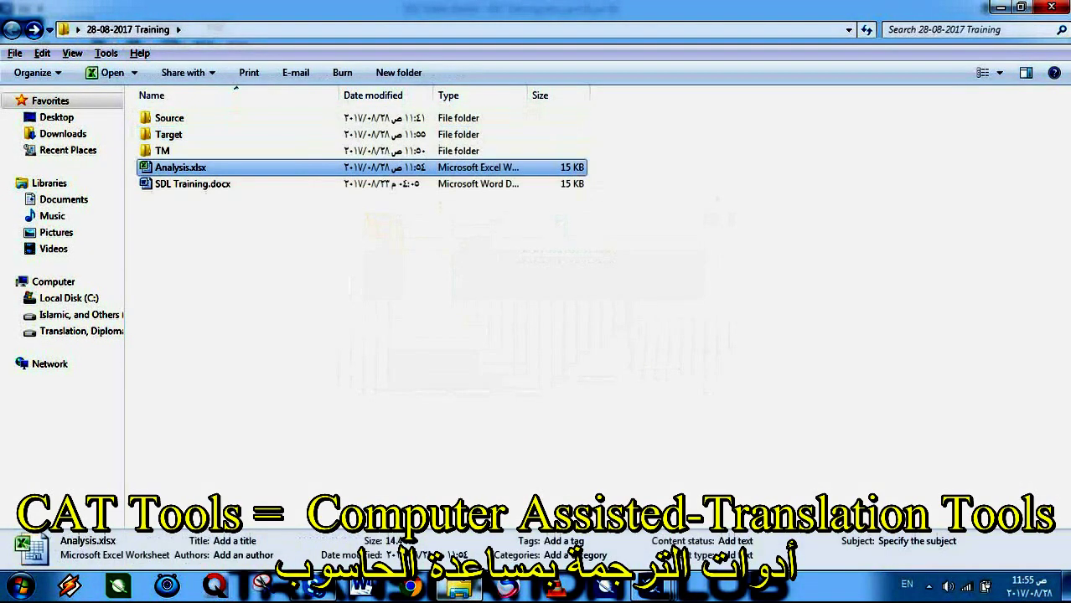
Close the Task Results and Batch Processing windows and return to the main SDL Trados Studio window.
left_click(652, 585)
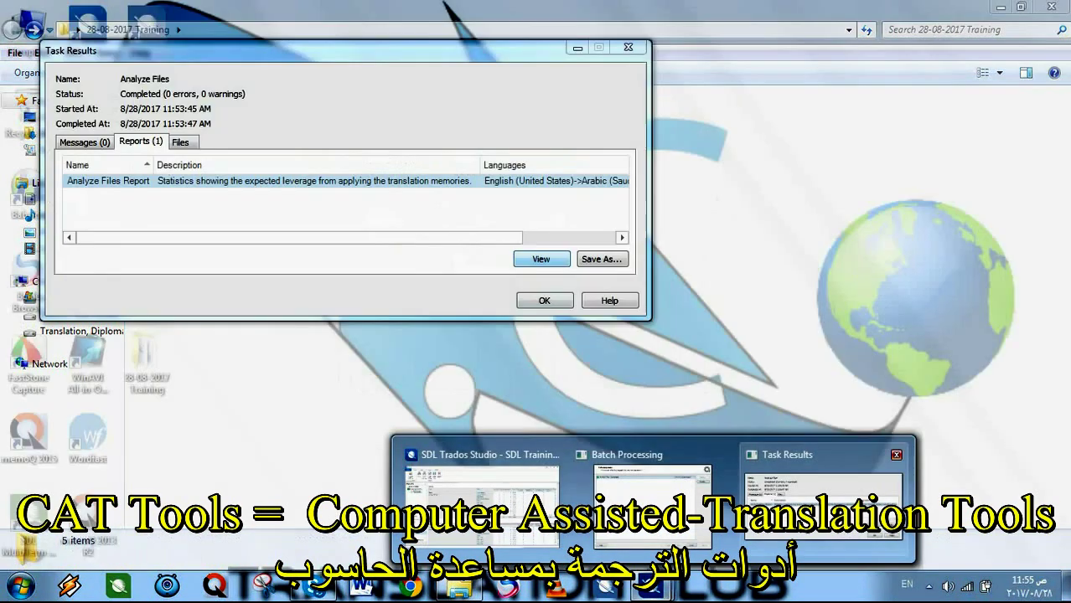
left_click(893, 454)
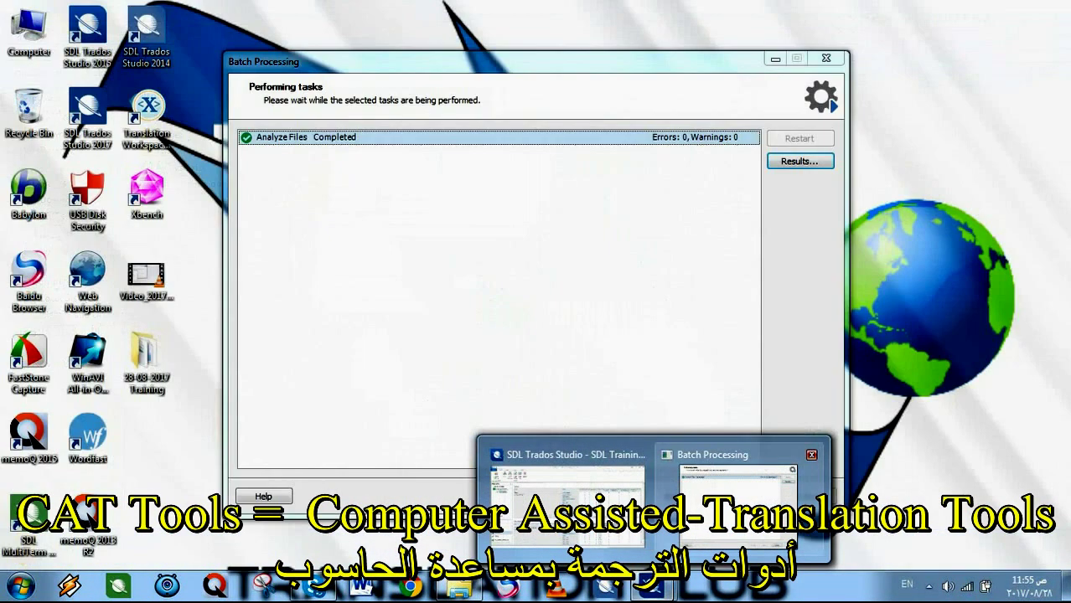
left_click(811, 455)
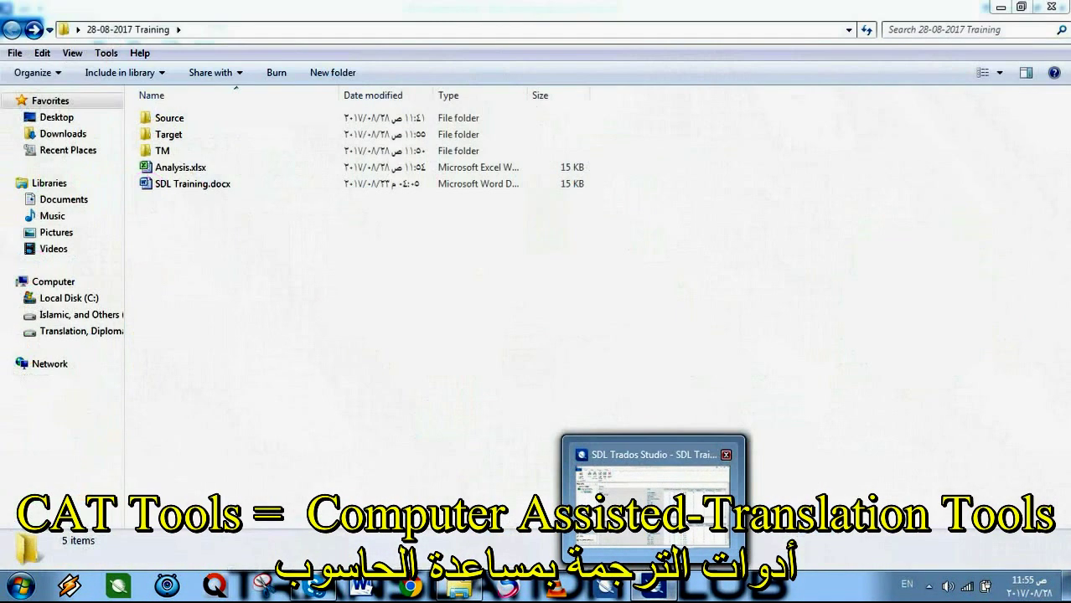
left_click(645, 482)
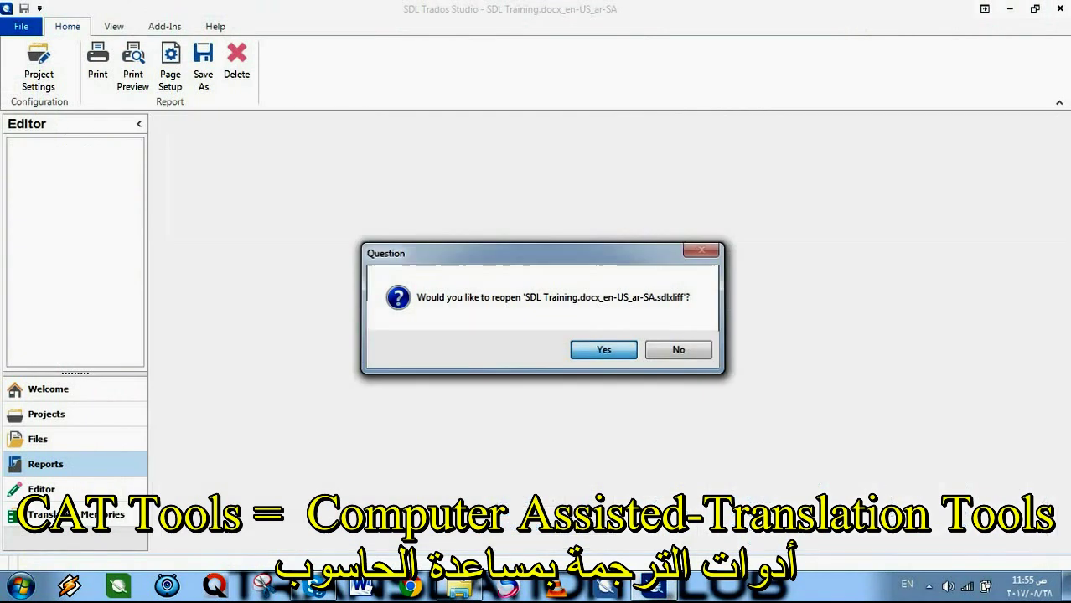
Reopen the bilingual SDL Training.docx_en-US_ar-SA.sdlxliff file, show whitespace characters and leave the first target segment empty.
left_click(605, 350)
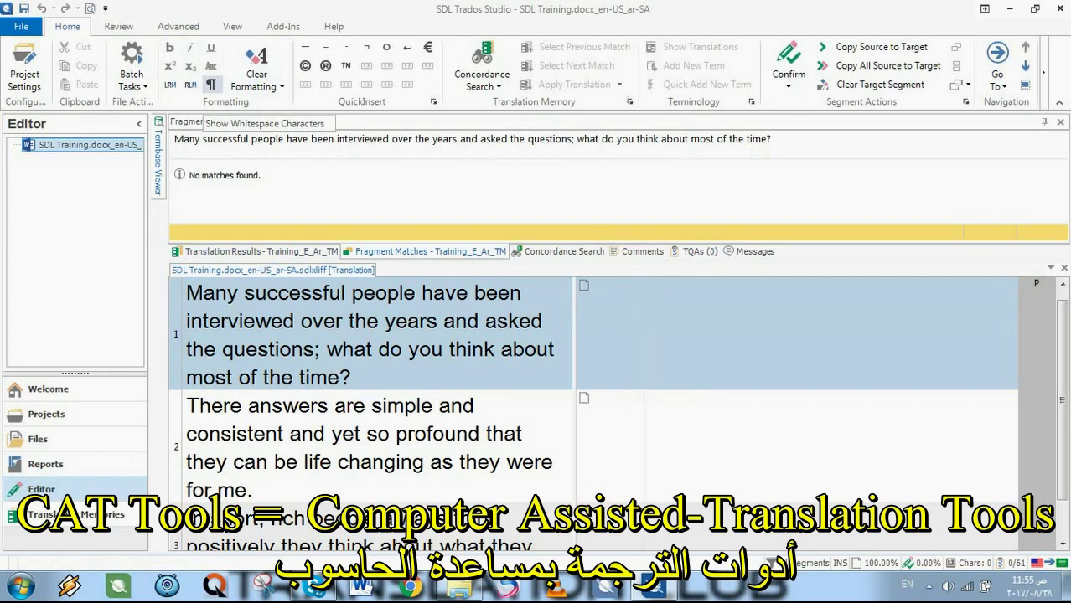
left_click(211, 85)
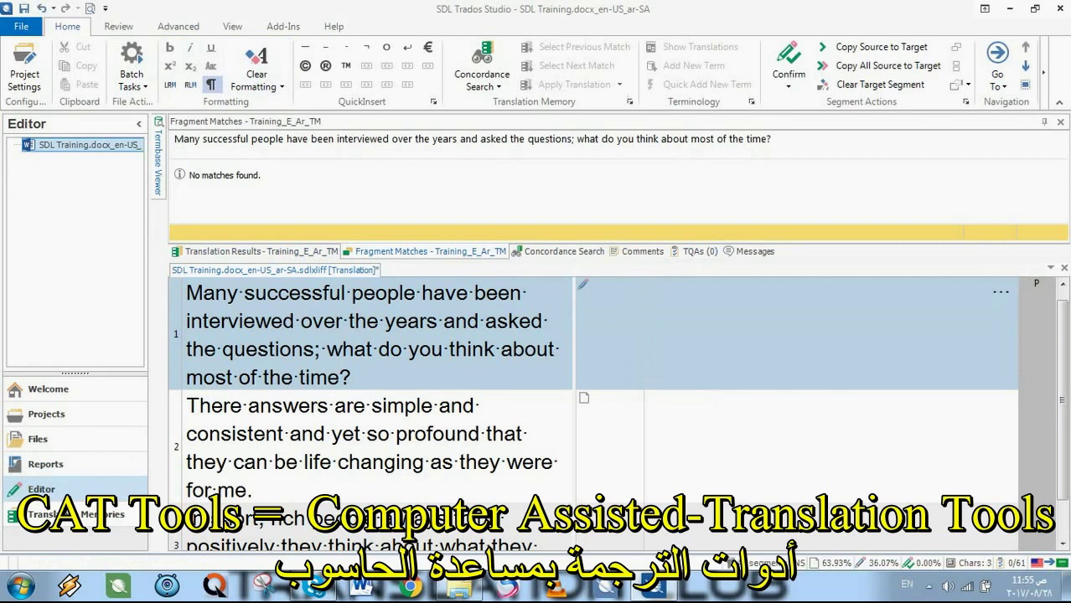
key("BackSpace")
key("BackSpace")
key("BackSpace")
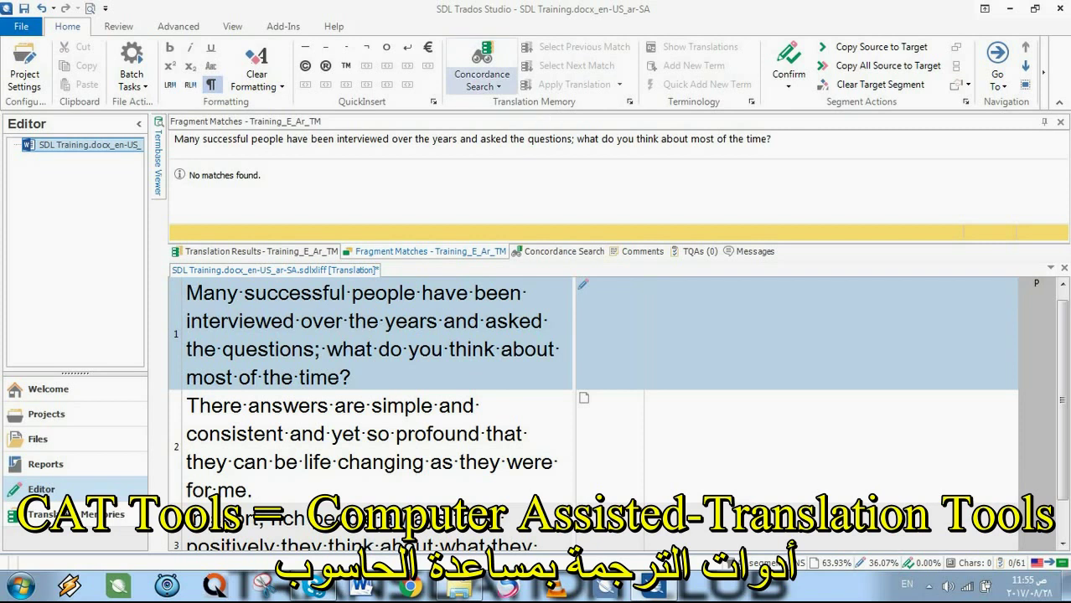
Run a concordance search in the translation memory for the word "successful" from the first source segment.
left_click(482, 84)
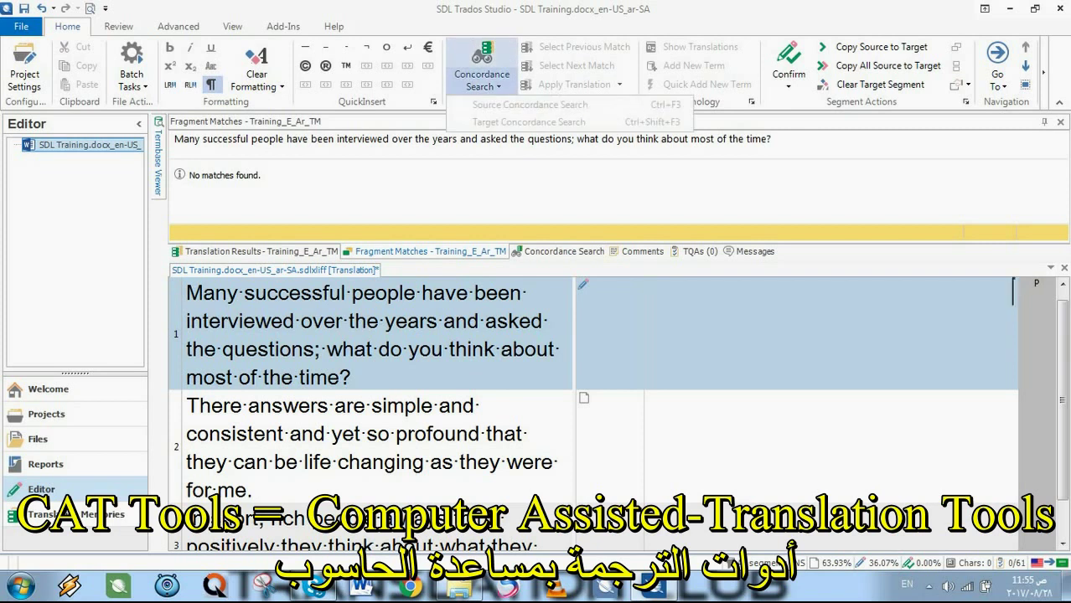
double_click(295, 292)
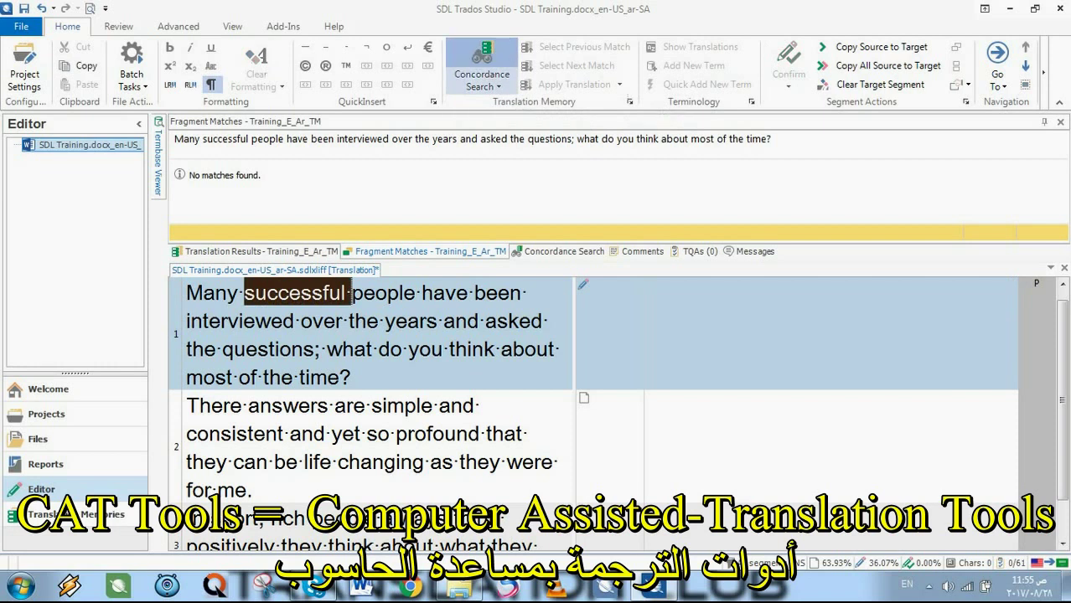
left_click(482, 67)
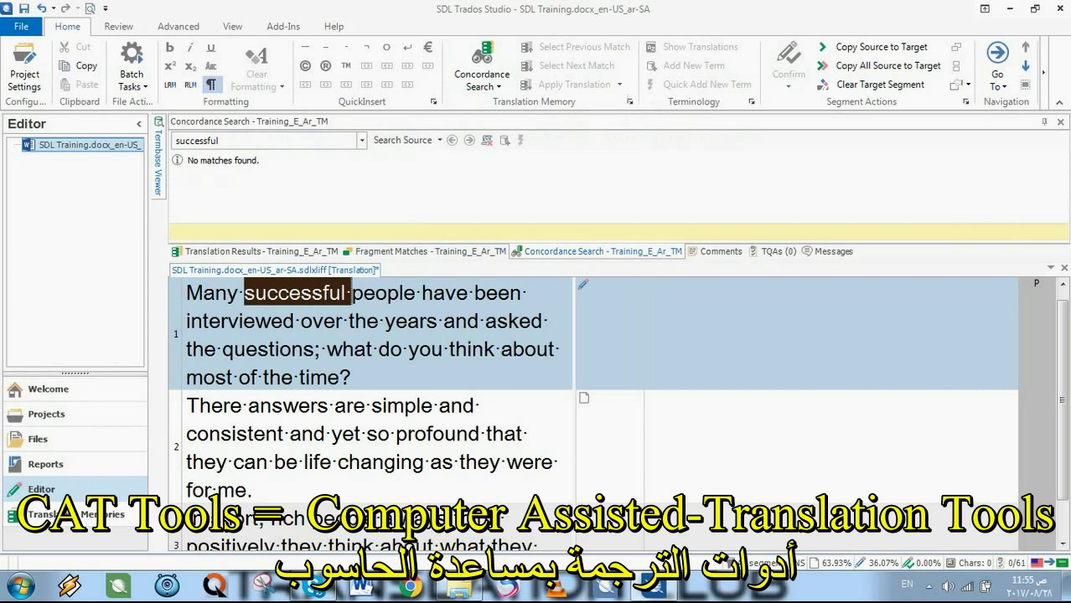
left_click(311, 321)
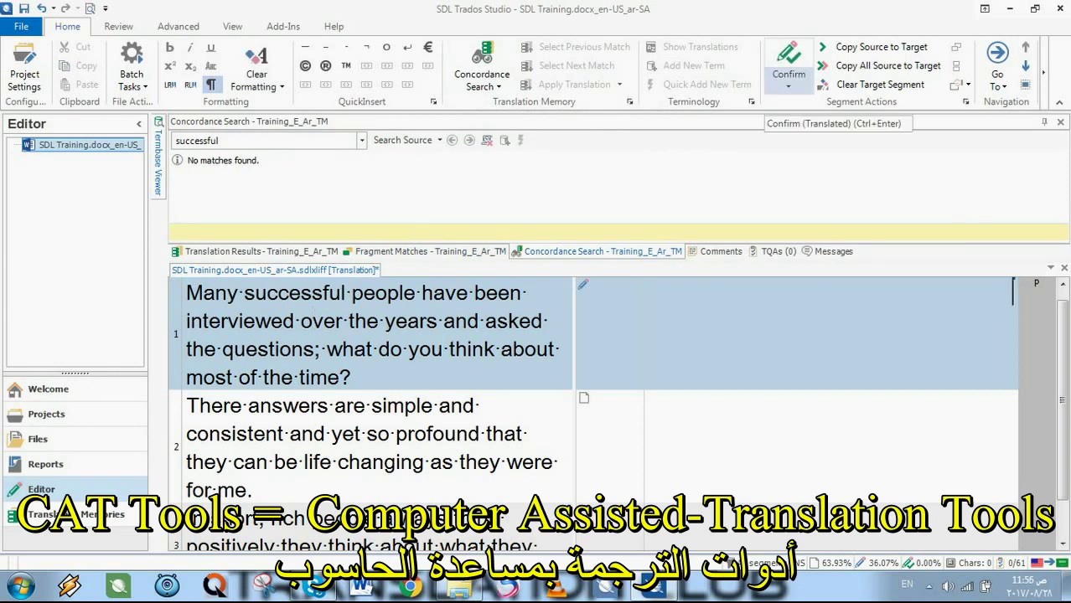
Check the available options for confirming a segment, and return to the start of the document.
left_click(789, 84)
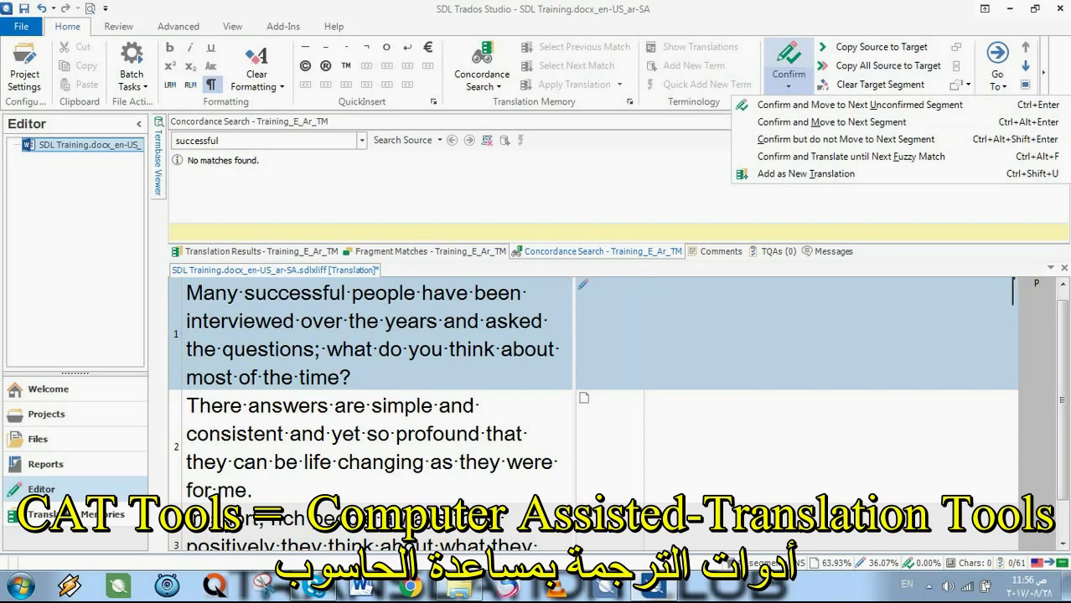
key("Escape")
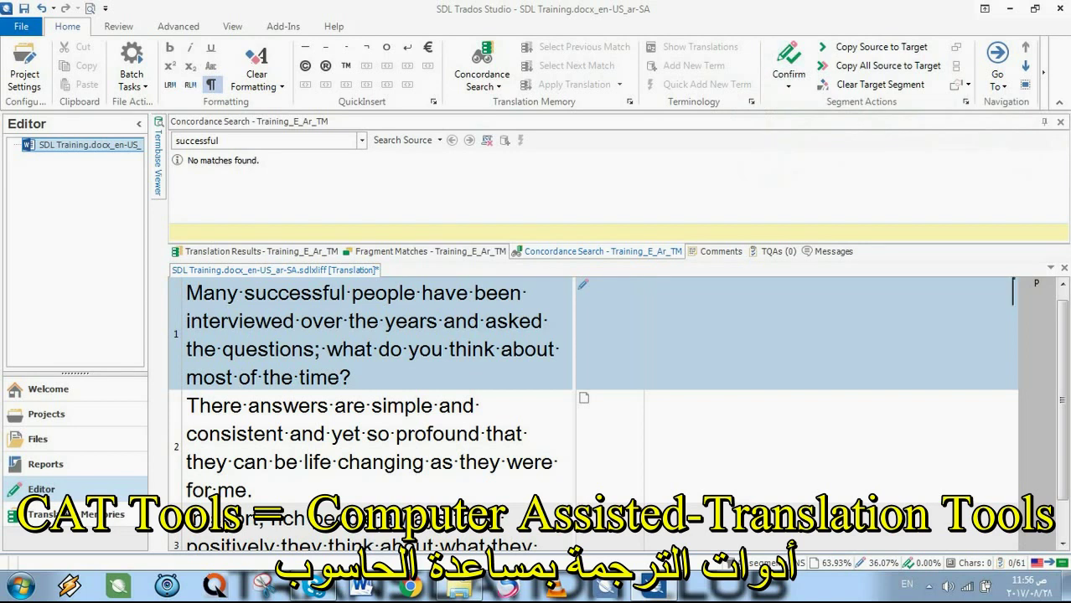
left_click(789, 83)
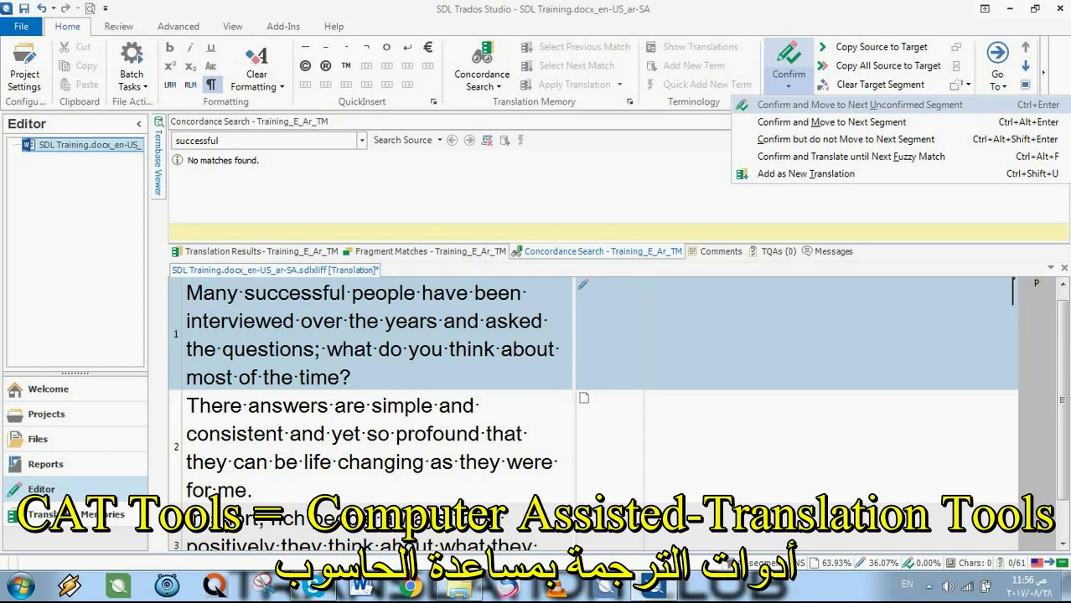
key("Escape")
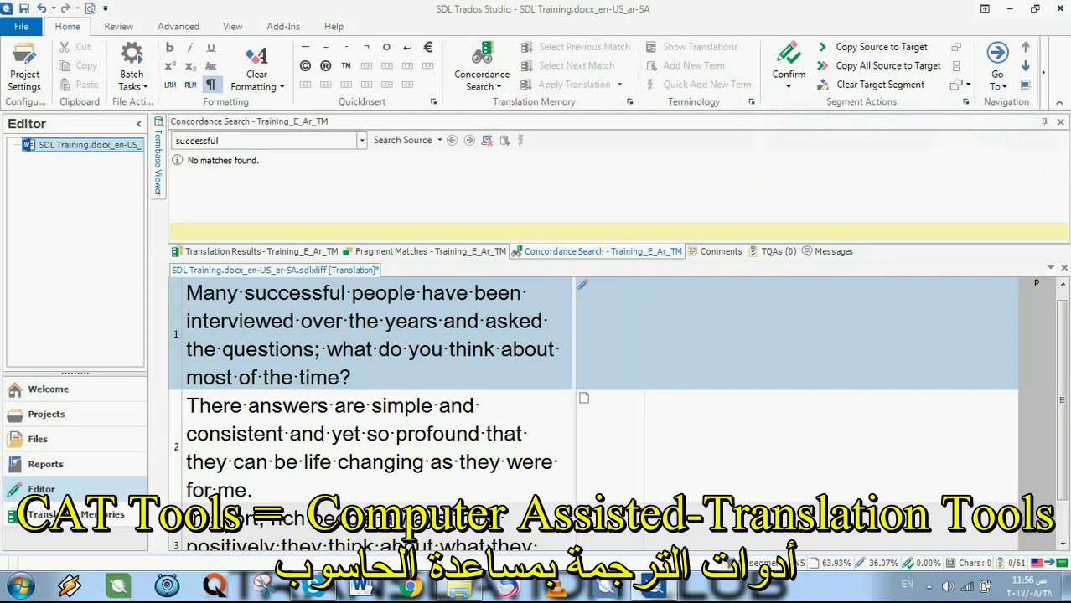
mouse_move(1062, 400)
left_mouse_down()
mouse_move(1062, 435)
mouse_move(1062, 391)
left_mouse_up()
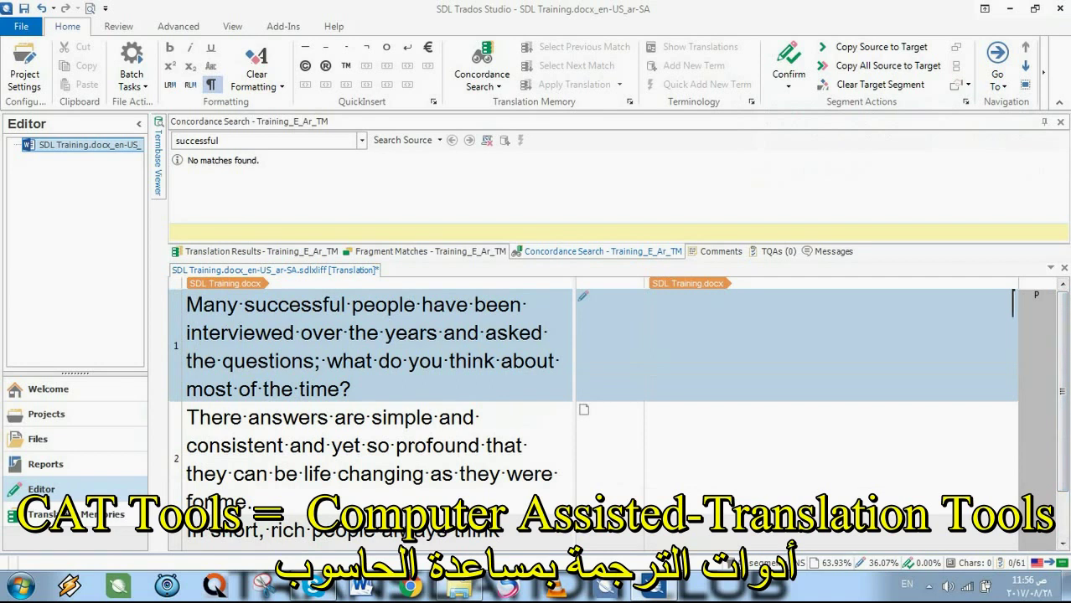
left_click(118, 26)
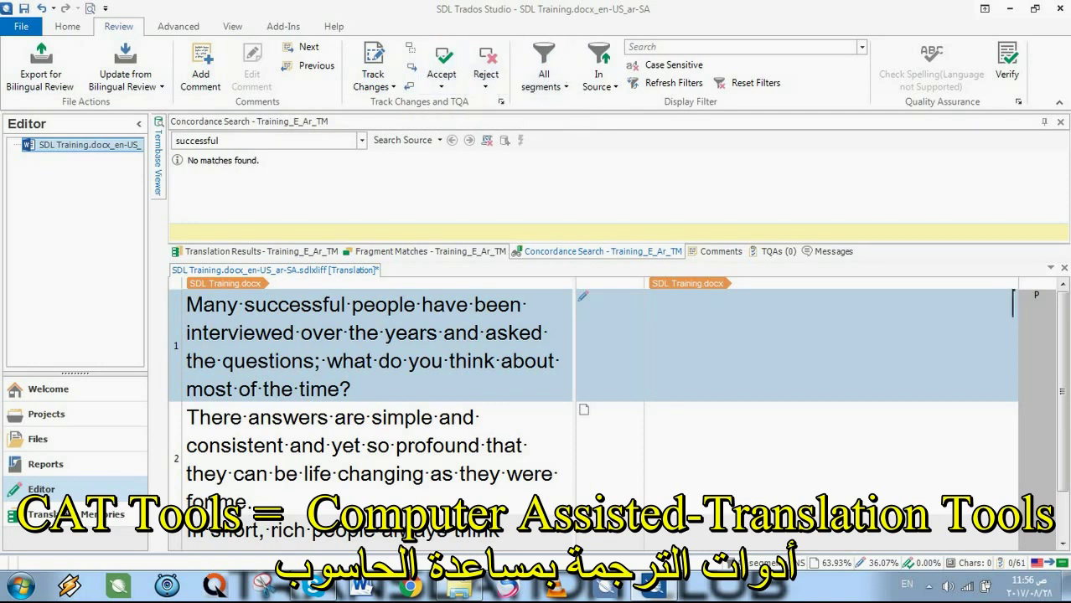
left_click(177, 26)
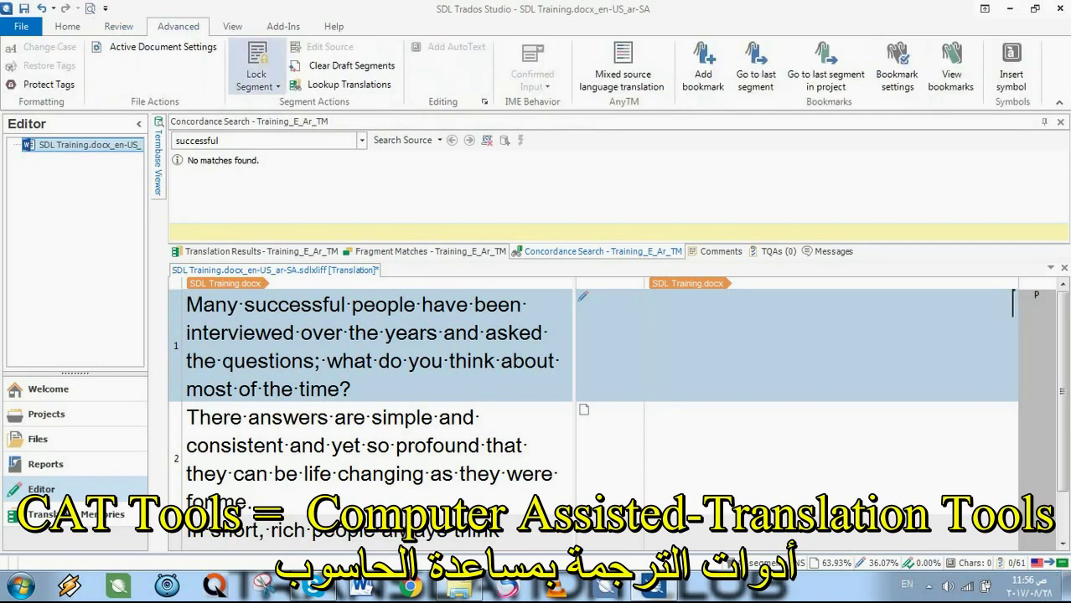
left_click(232, 26)
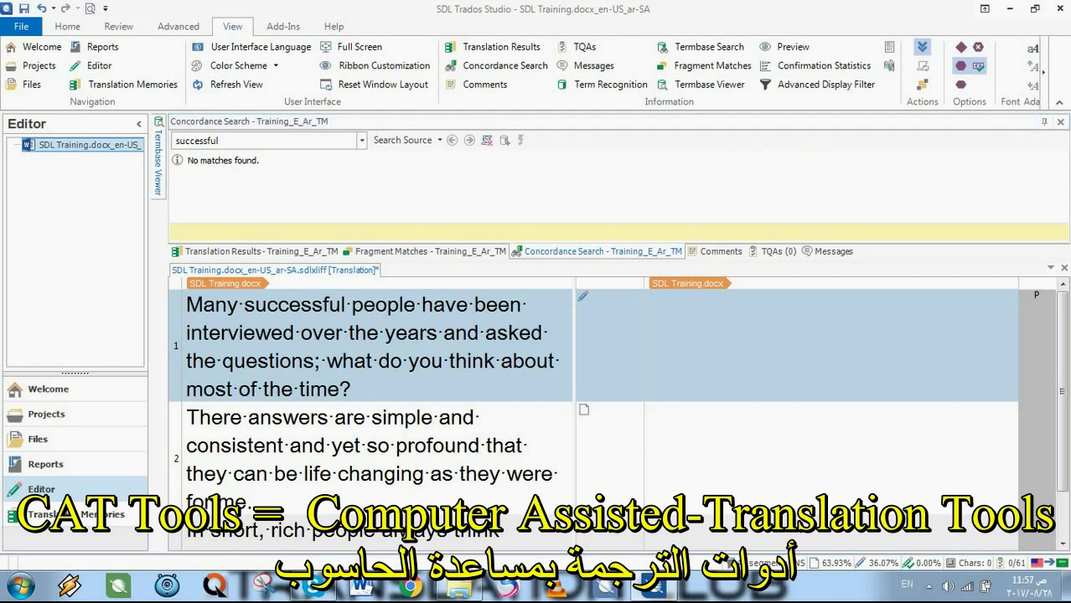
left_click(118, 26)
left_click(67, 26)
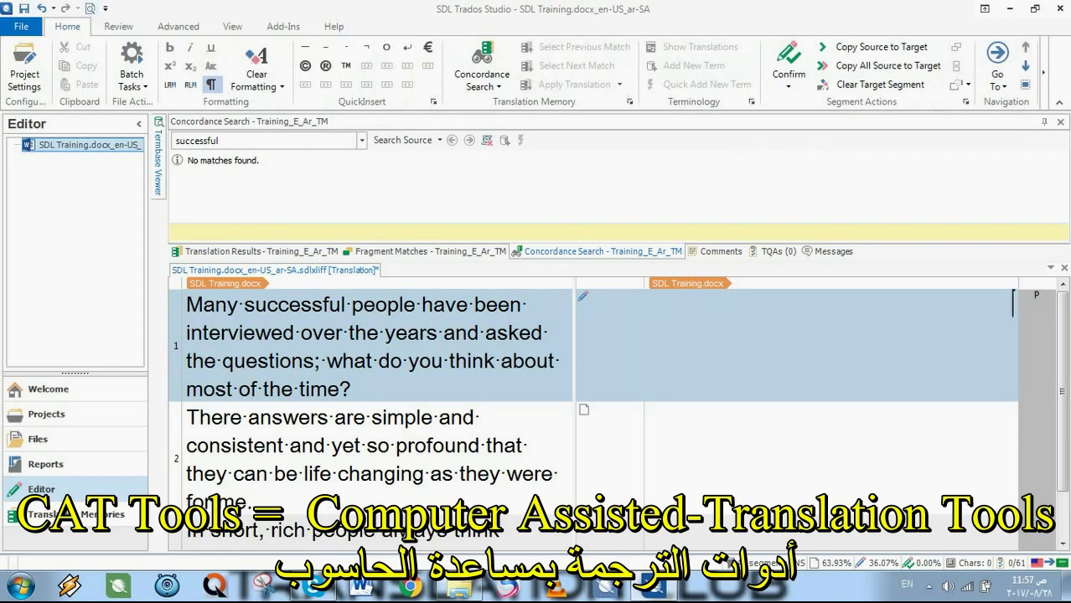
View the original SDL Training.docx text in Microsoft Word and return to the translation editor.
left_click(90, 9)
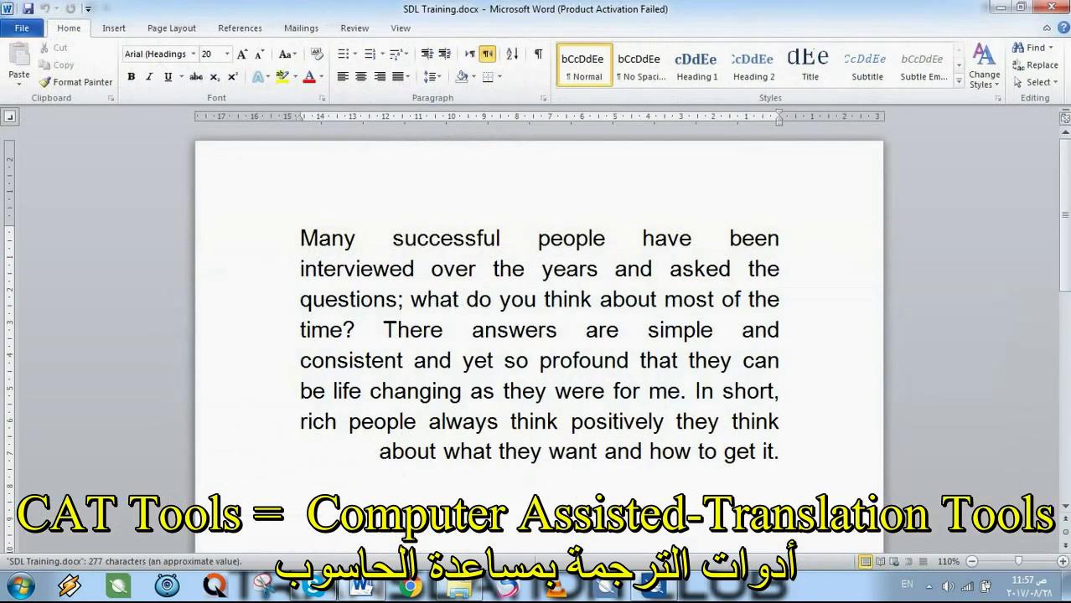
left_click(1052, 6)
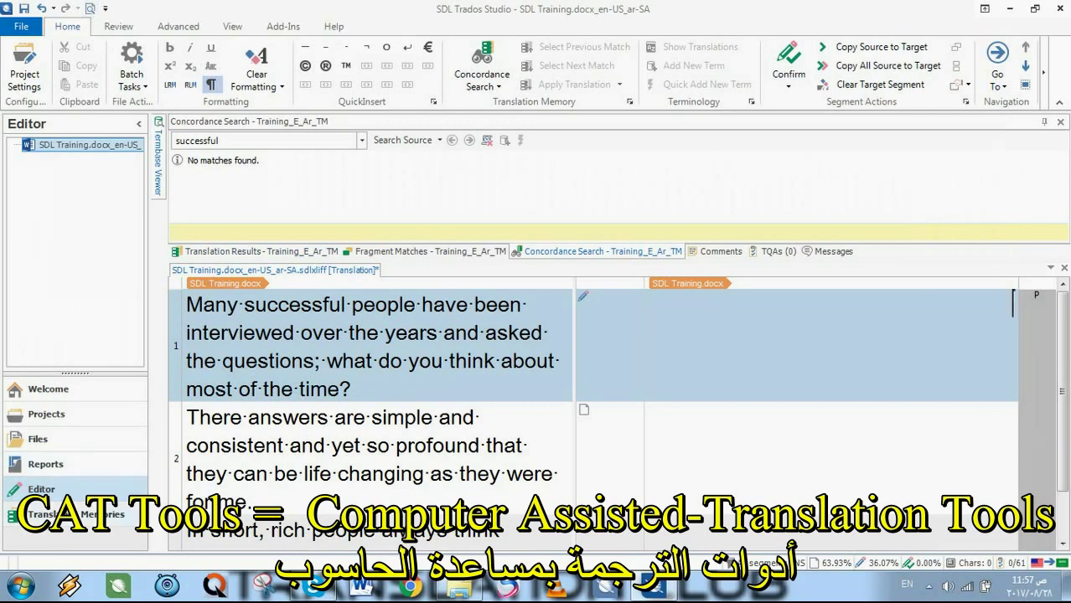
Examine the project's details and its file's details, and return to the SDL Training file in the translation editor.
left_click(46, 414)
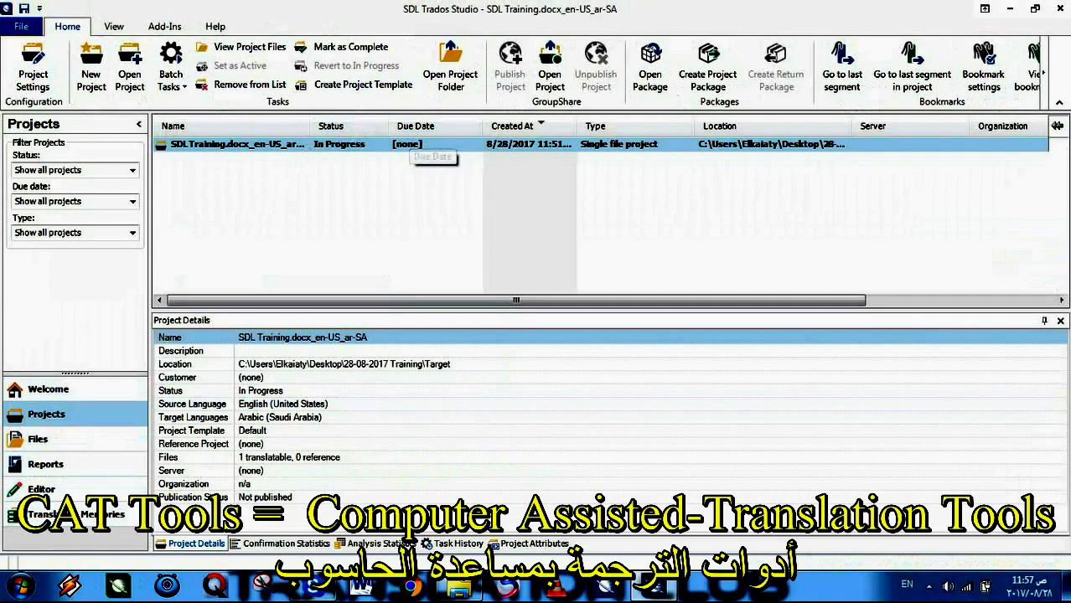
left_click(38, 439)
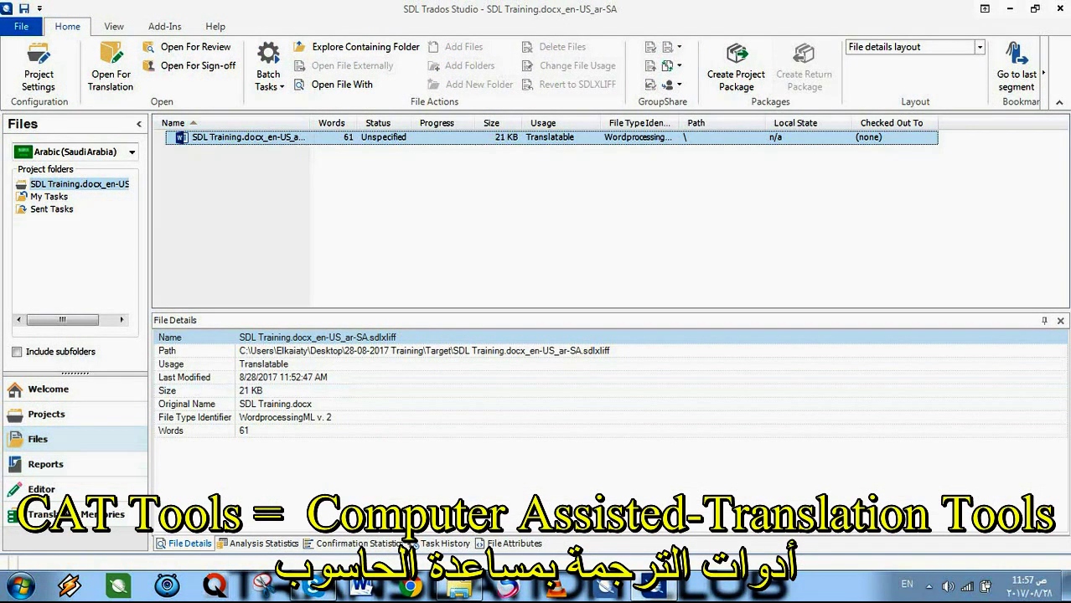
left_click(73, 489)
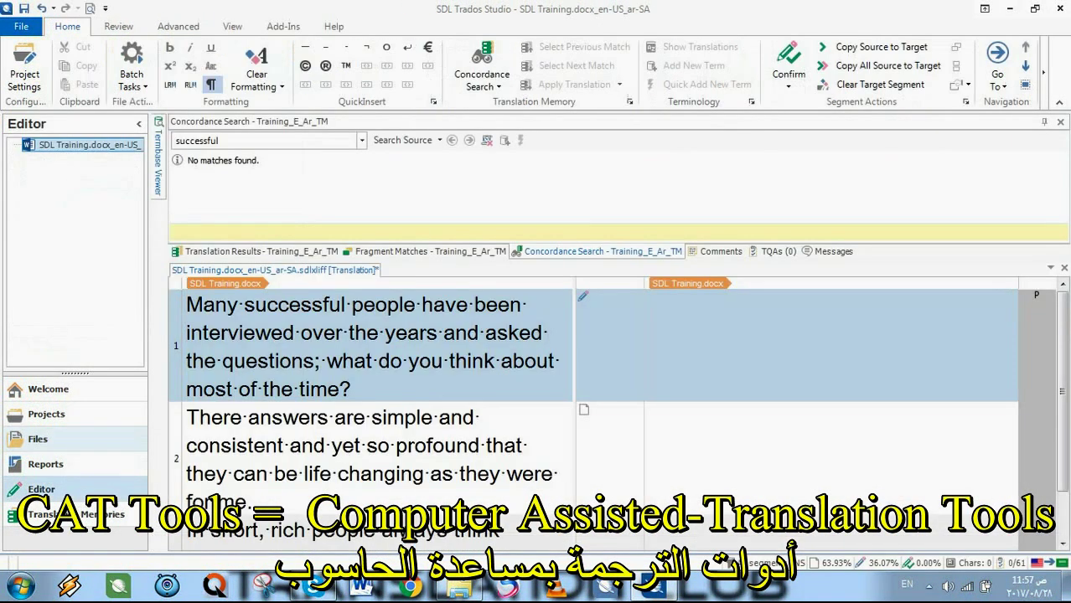
left_click(38, 439)
left_click(67, 389)
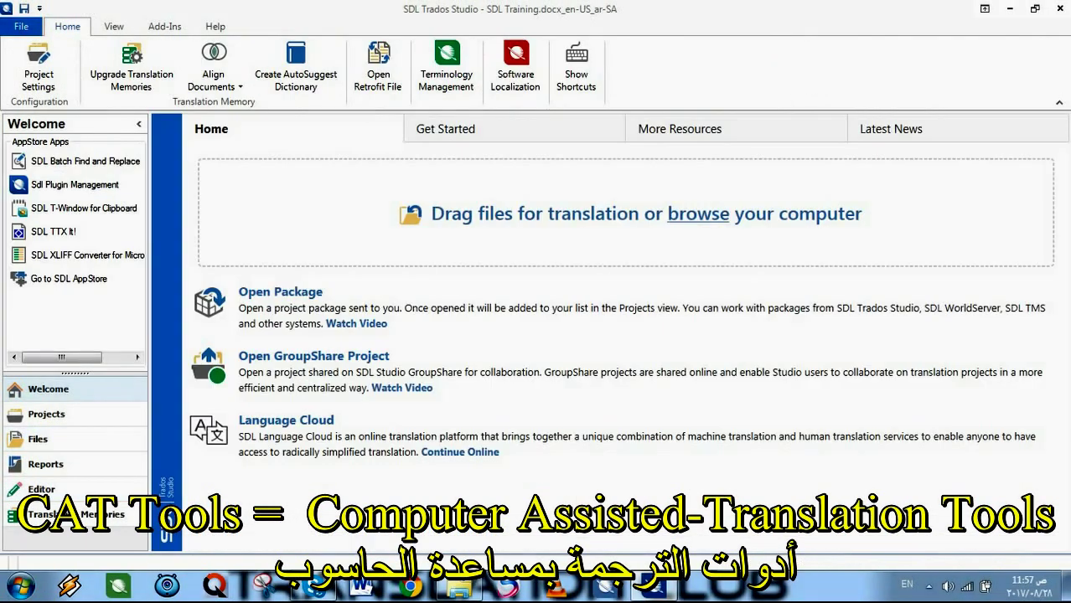
left_click(46, 415)
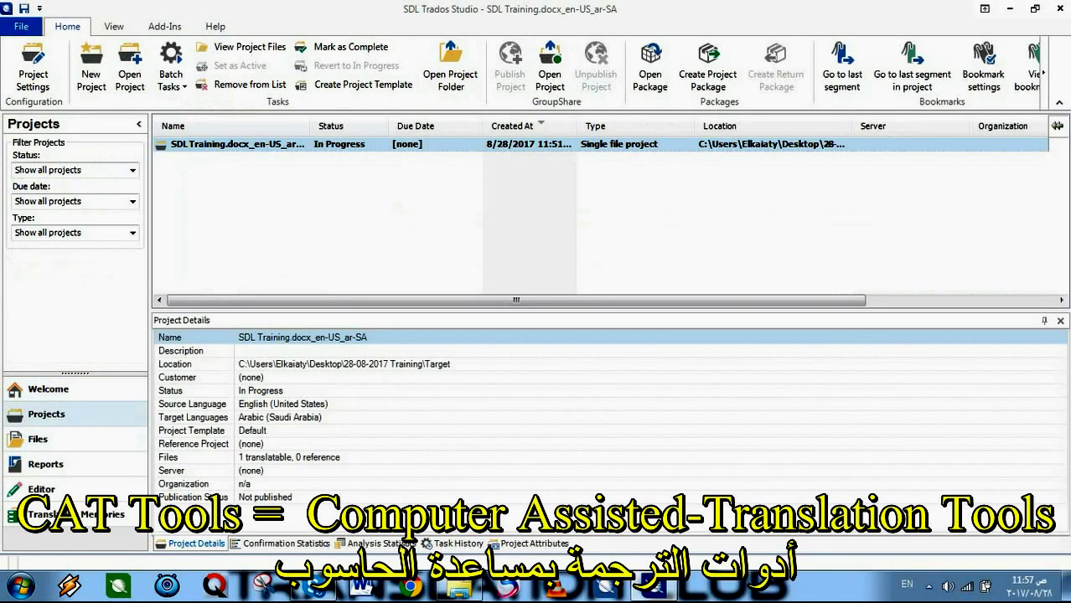
left_click(38, 440)
double_click(248, 137)
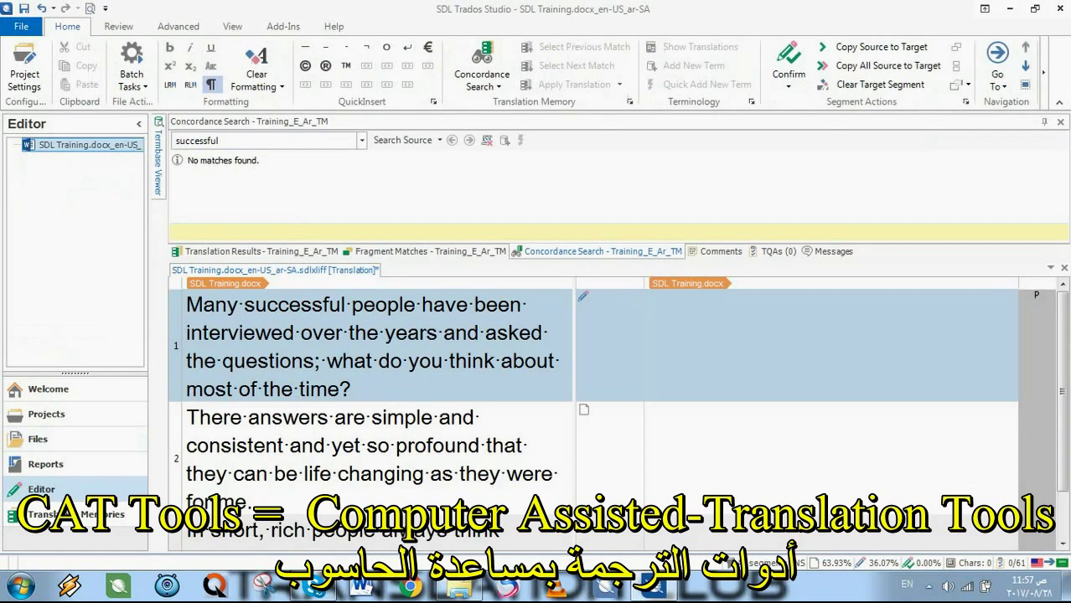
Save the file and begin segment 1's Arabic translation with "العديد من الأشخاص الناجحين قاموا بعمل مقابلات شخصية للعمل على مدار سنوات".
key("ctrl+s")
type("hgu")
key("BackSpace")
key("BackSpace")
key("BackSpace")
key("alt+shift")
type("العديد من ")
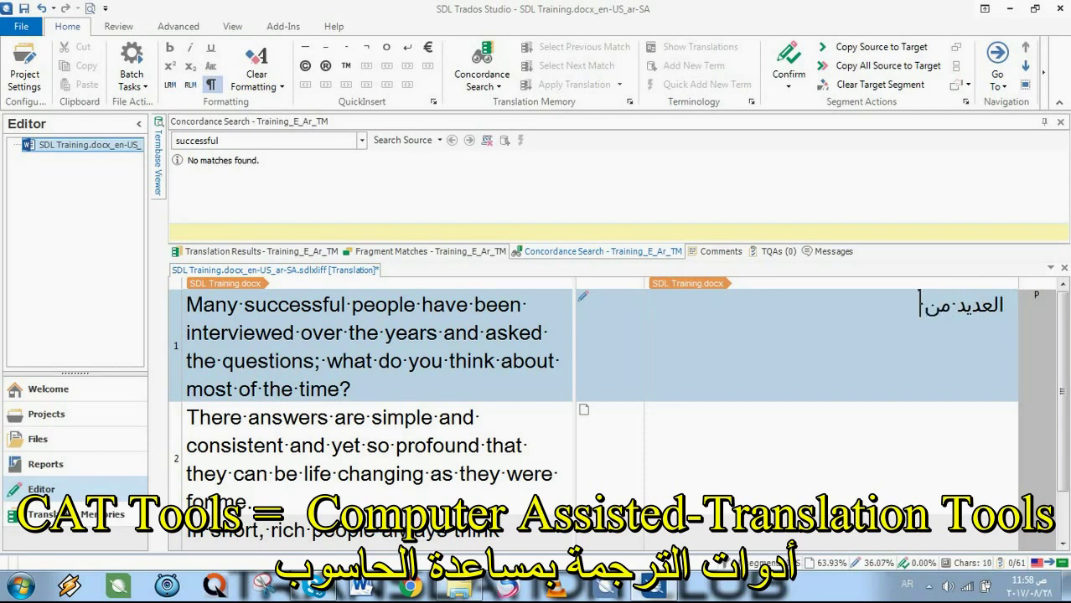
type("الأشخاص النا")
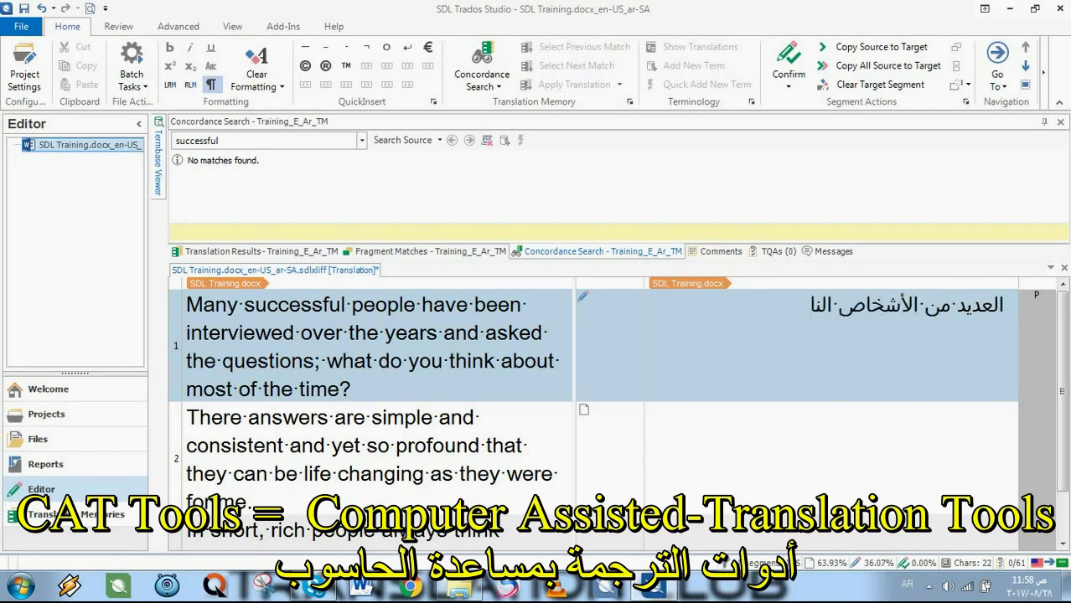
type("جحين قاموا بعمل")
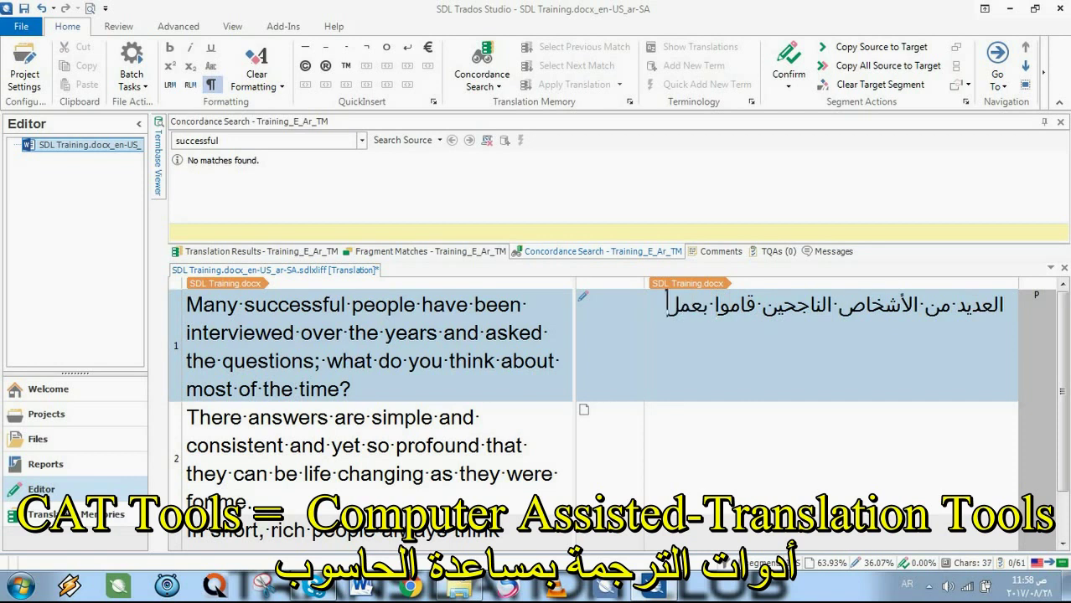
type(" مقابلات ")
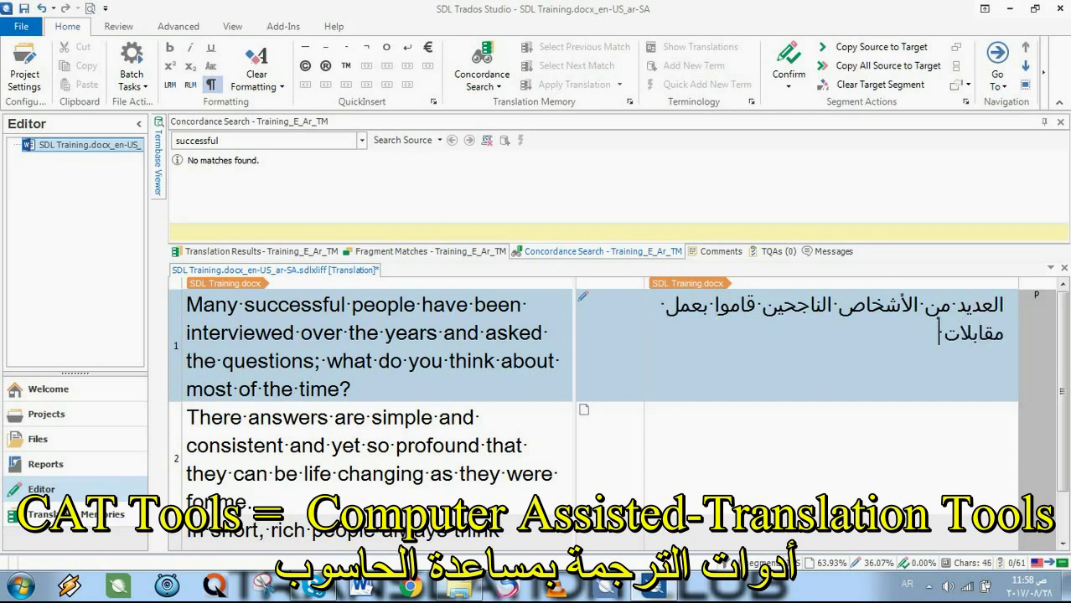
type("شخصية")
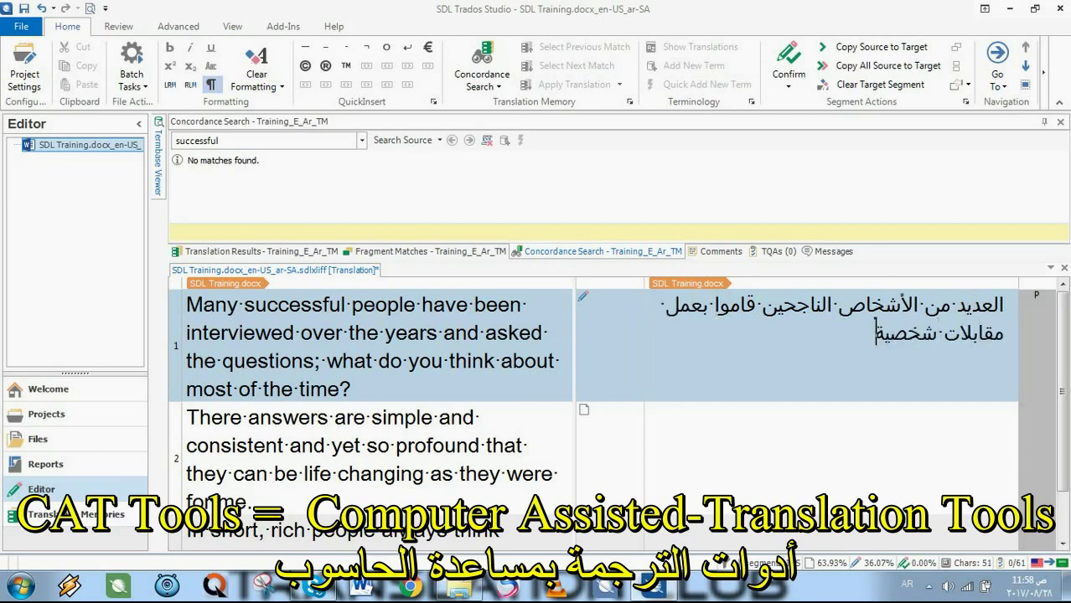
type(" للعمل ")
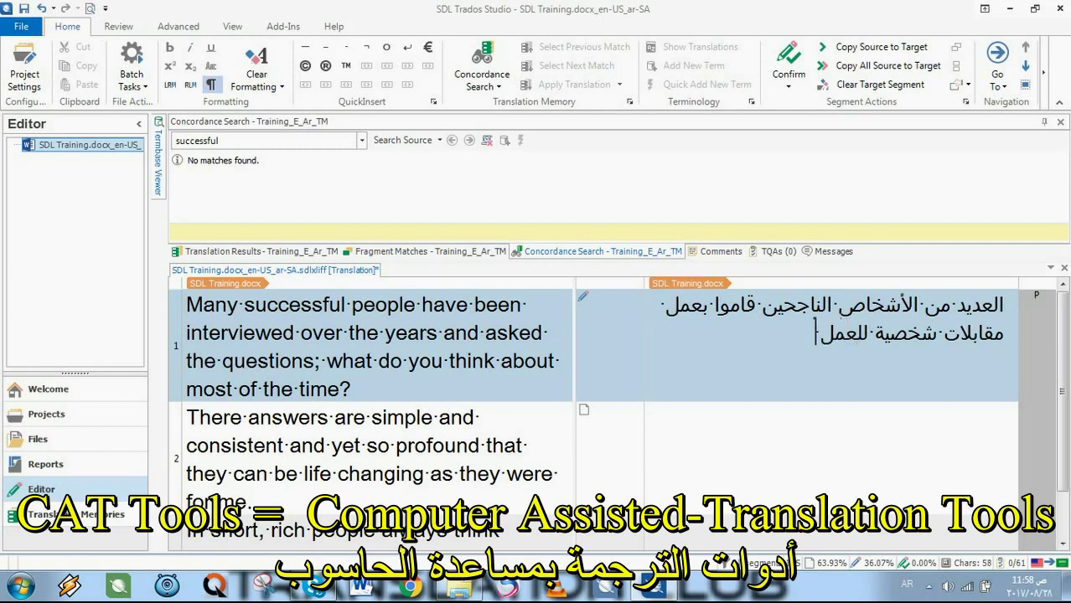
type("على مدار")
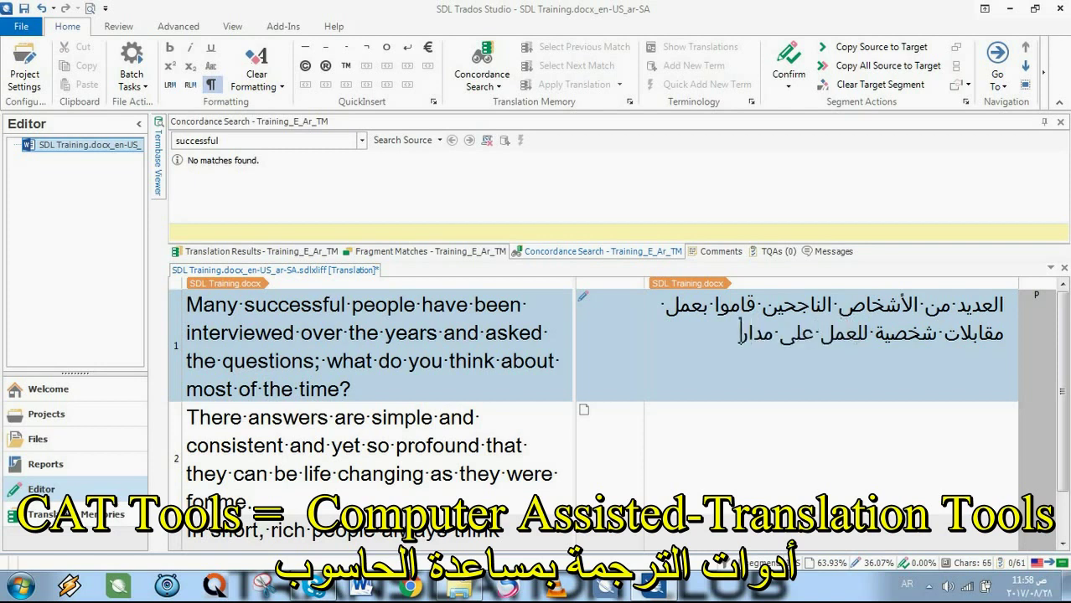
type(" سنوات")
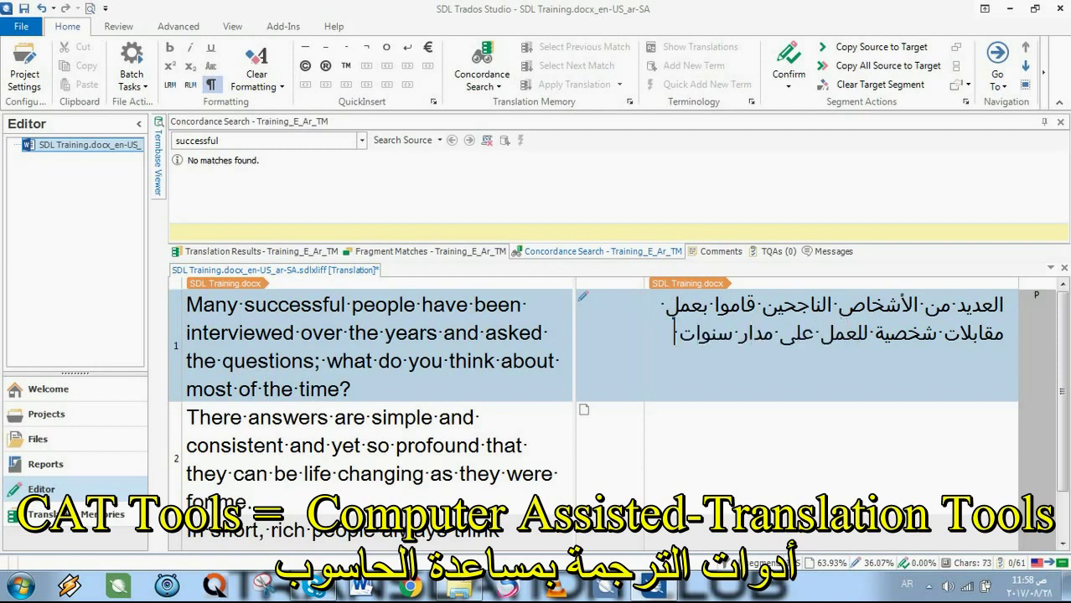
Complete segment 1's Arabic translation with "وتم طرح اسئلة عليهم مثل ماذا يشغل بالك طوال الوقت؟" and confirm the segment.
type(" وتم طرح ")
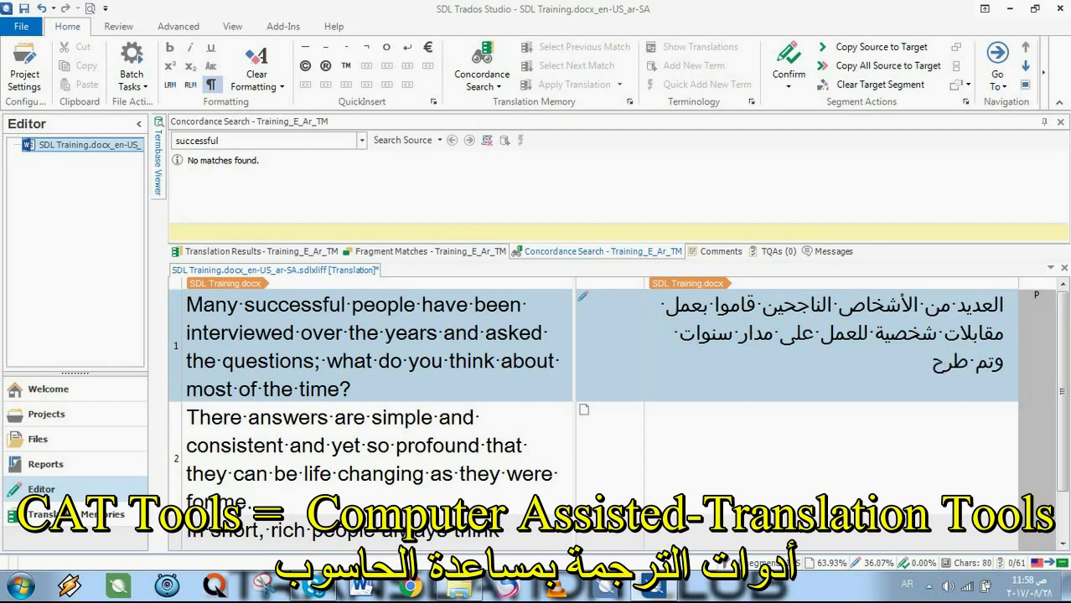
type("أ")
type("سئ")
type("لة")
type(" عليهم")
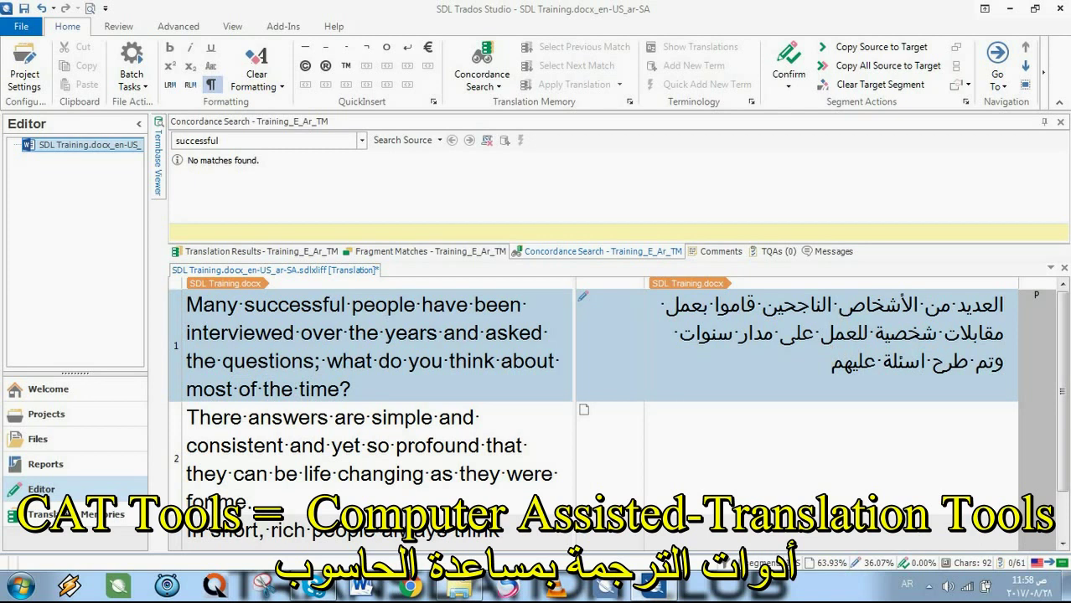
type("مثل ماذ")
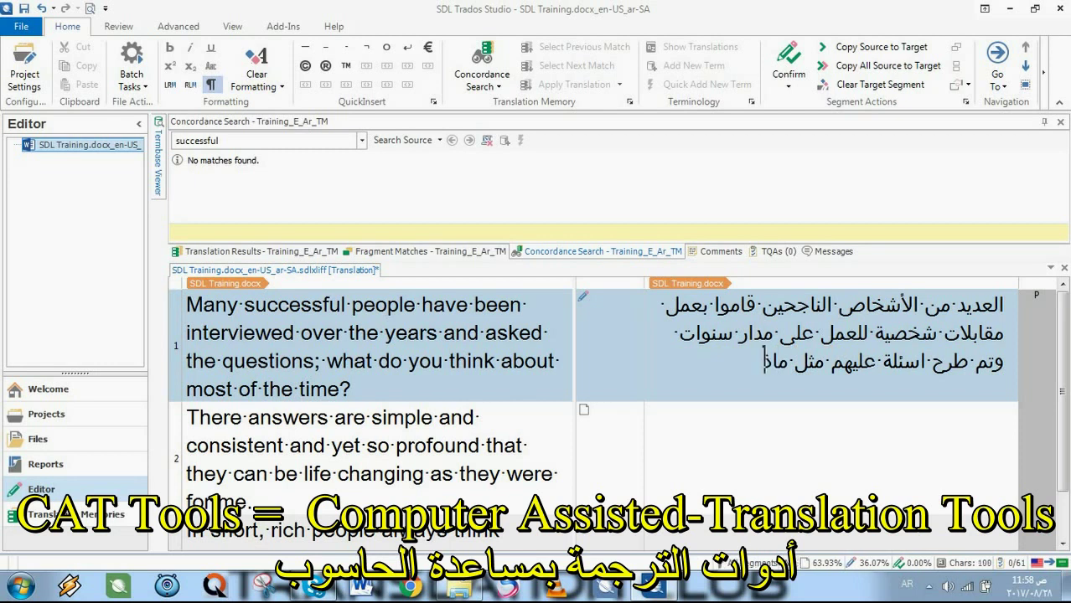
type("ا يشغل بالك طوال الو")
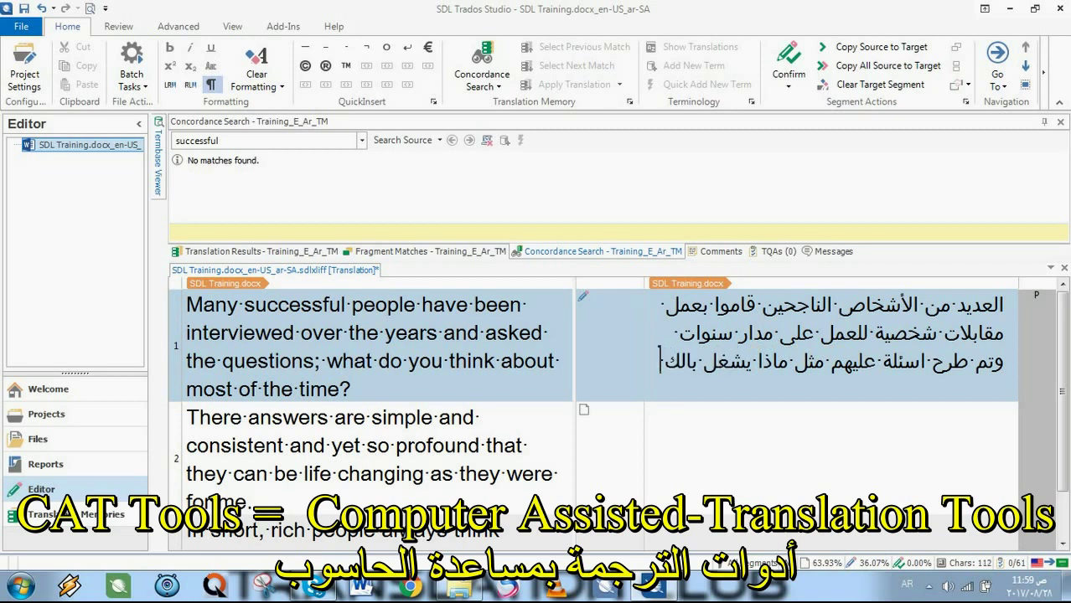
type("قت؟")
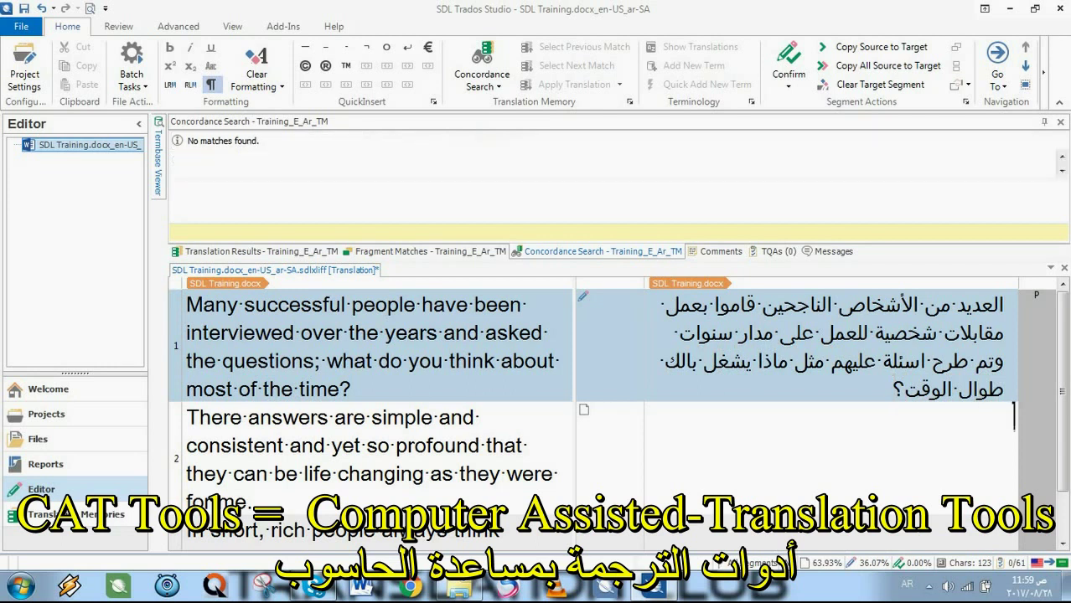
key("ctrl+Return")
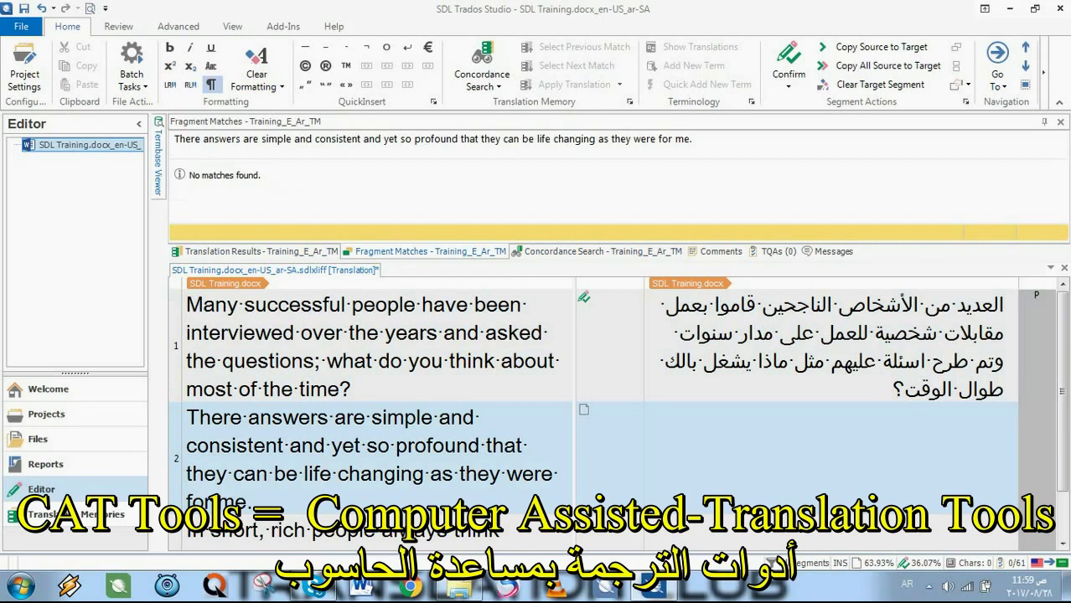
Revisit segment 1 to check its stored match in the Training_E_Ar_TM memory, and confirm the segment again.
left_click(895, 390)
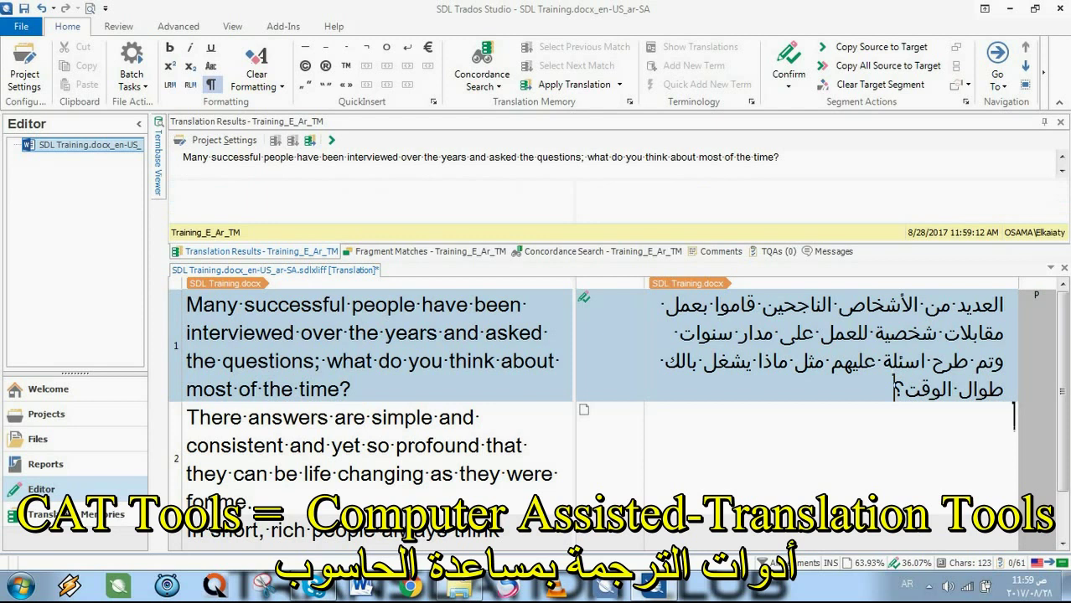
key("ctrl+Return")
key("alt")
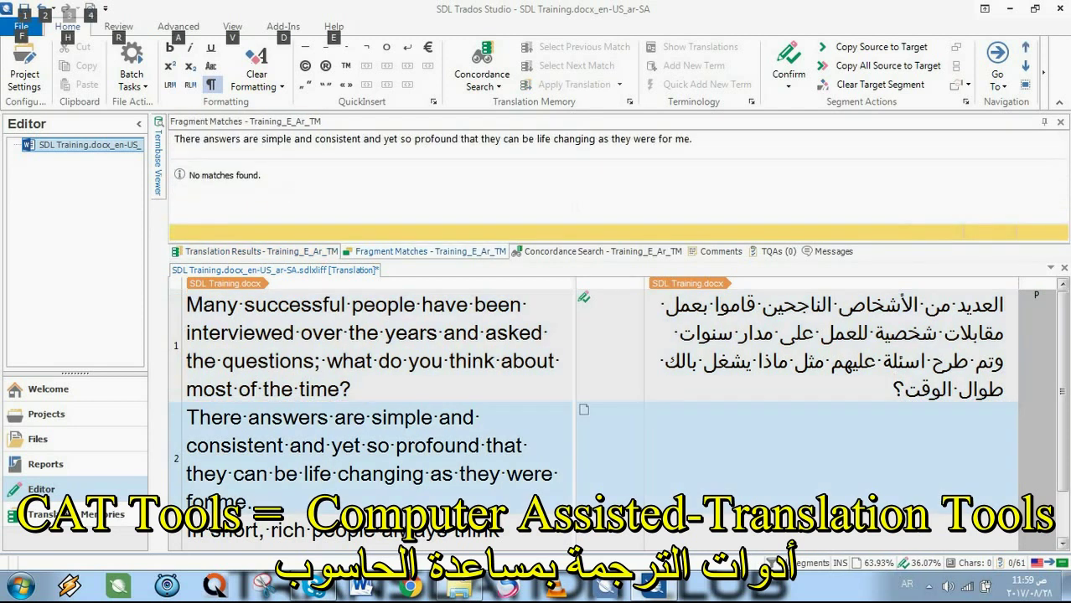
Examine the actions available for segment 2's source text and the batch tasks offered for the file.
left_click(1062, 514)
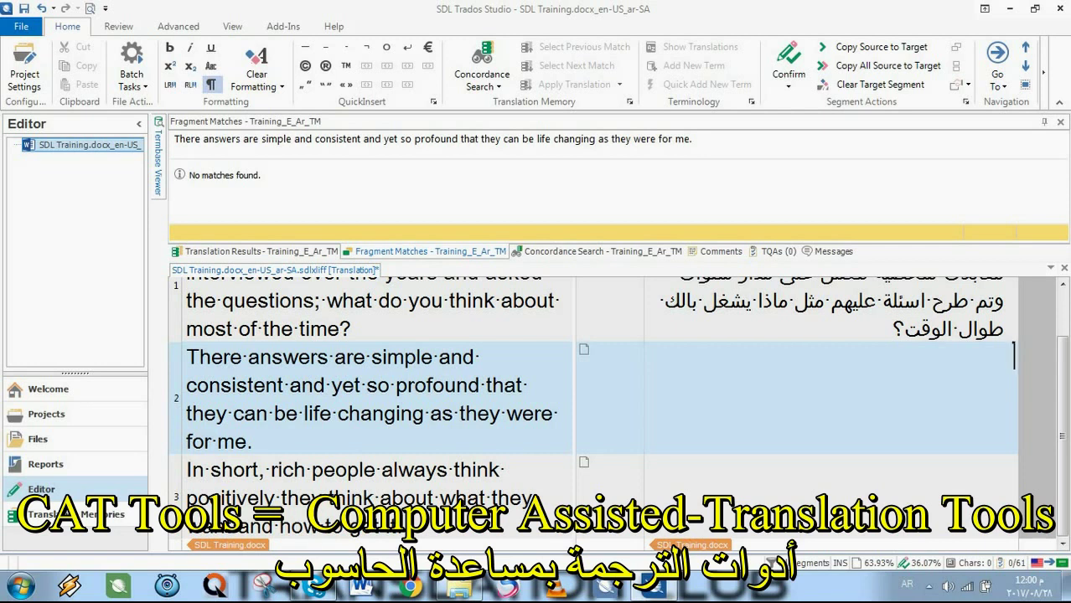
right_click(283, 356)
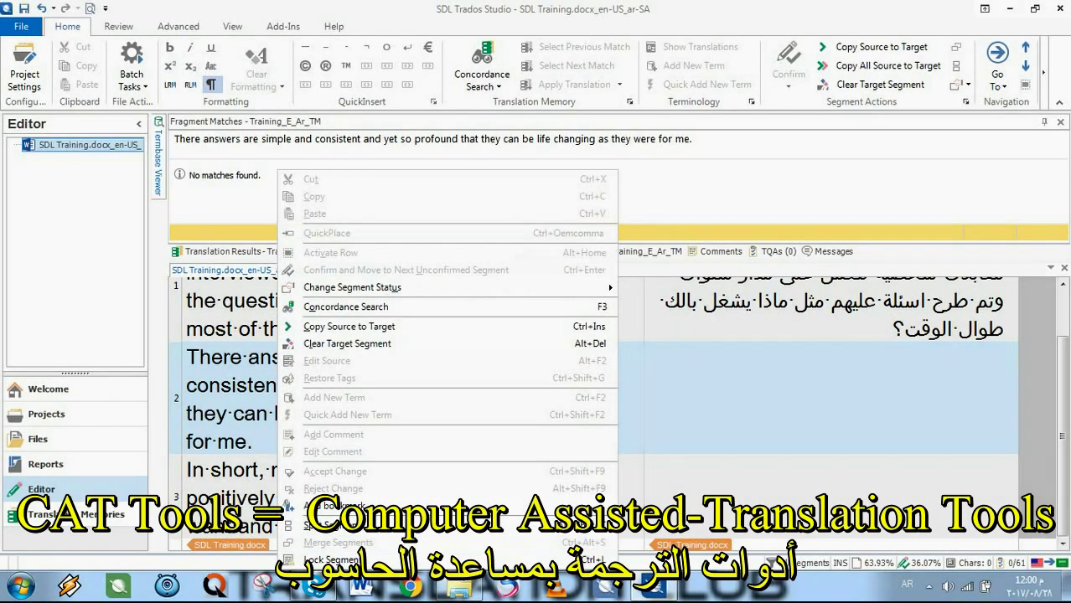
key("Escape")
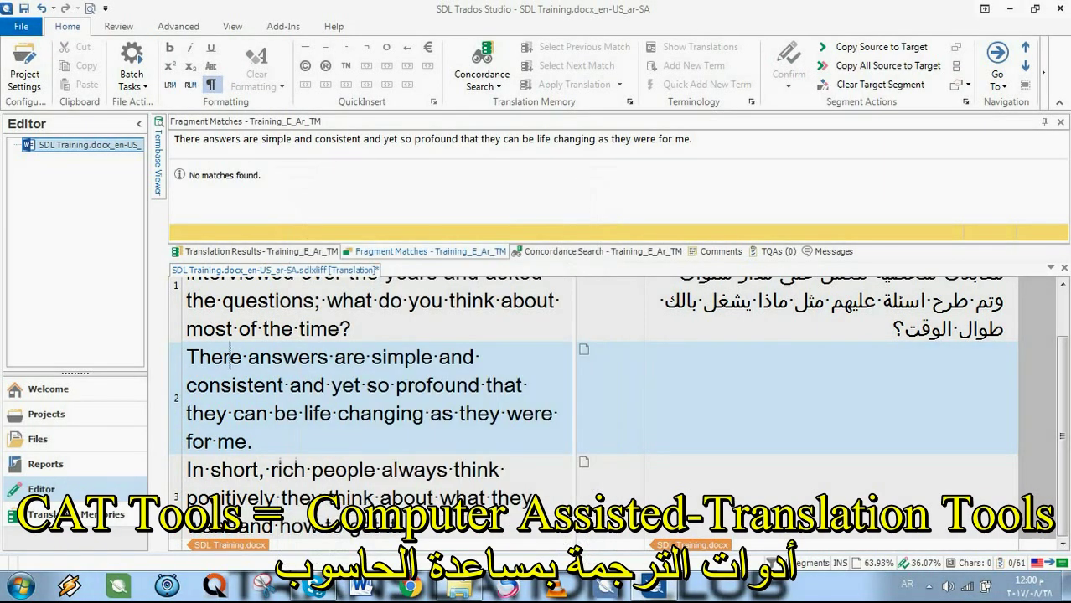
left_click(241, 357)
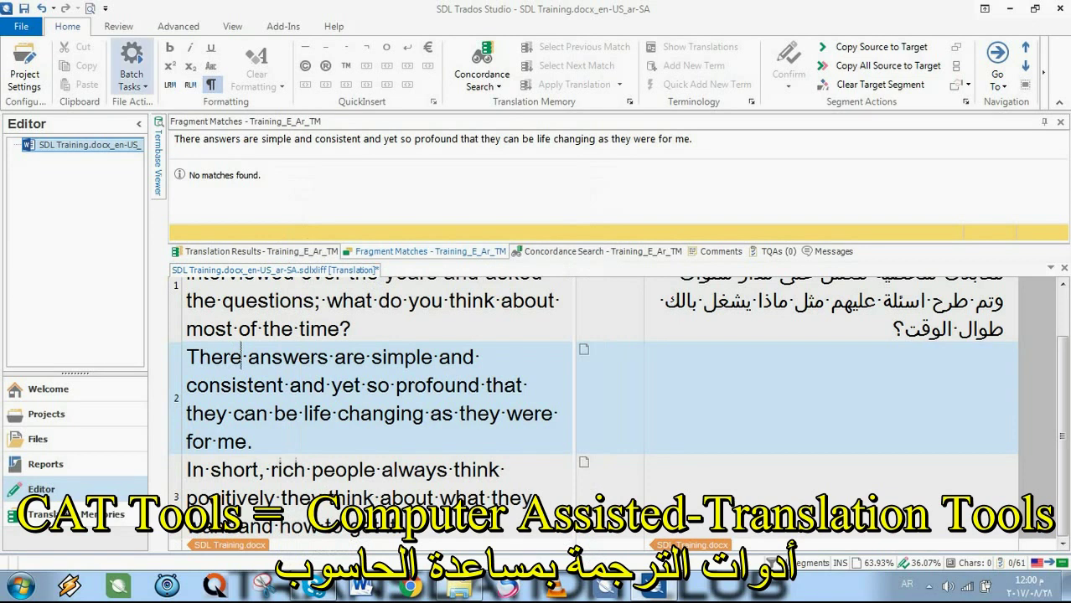
left_click(132, 76)
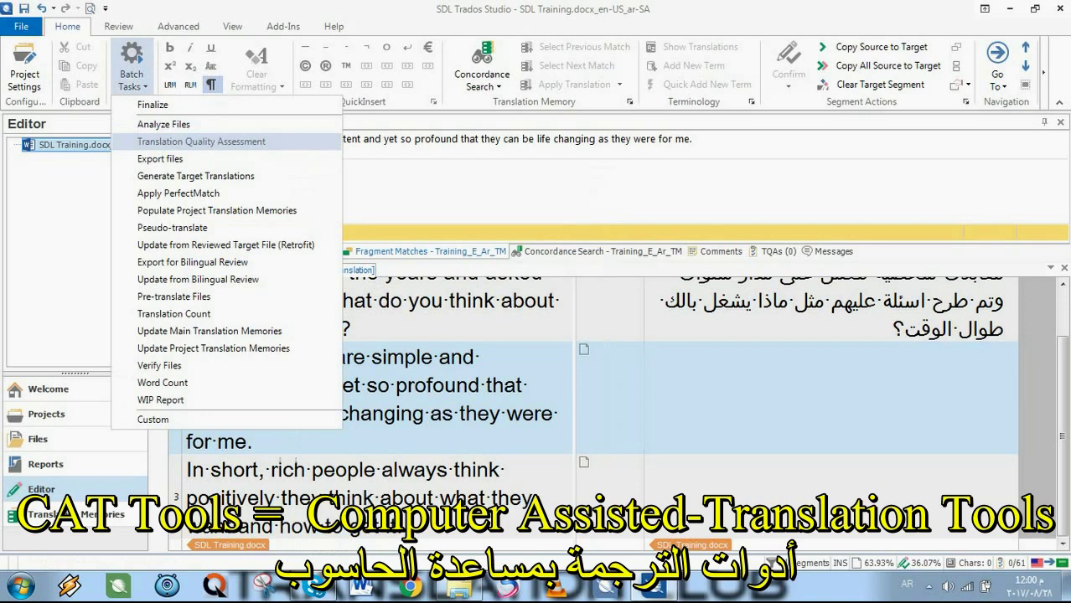
left_click(423, 416)
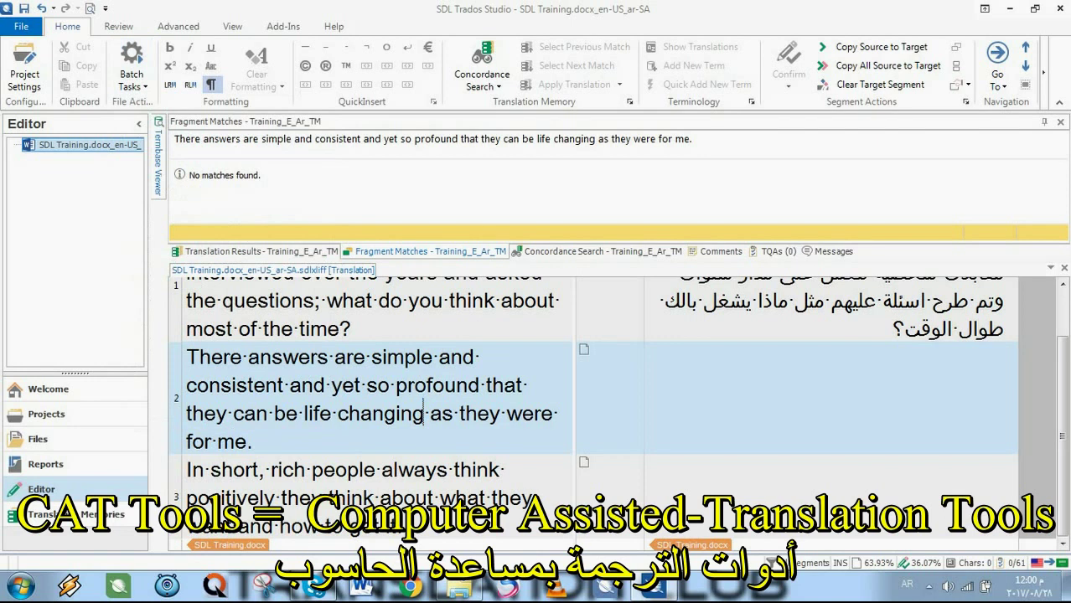
left_click(186, 357)
key("alt+shift")
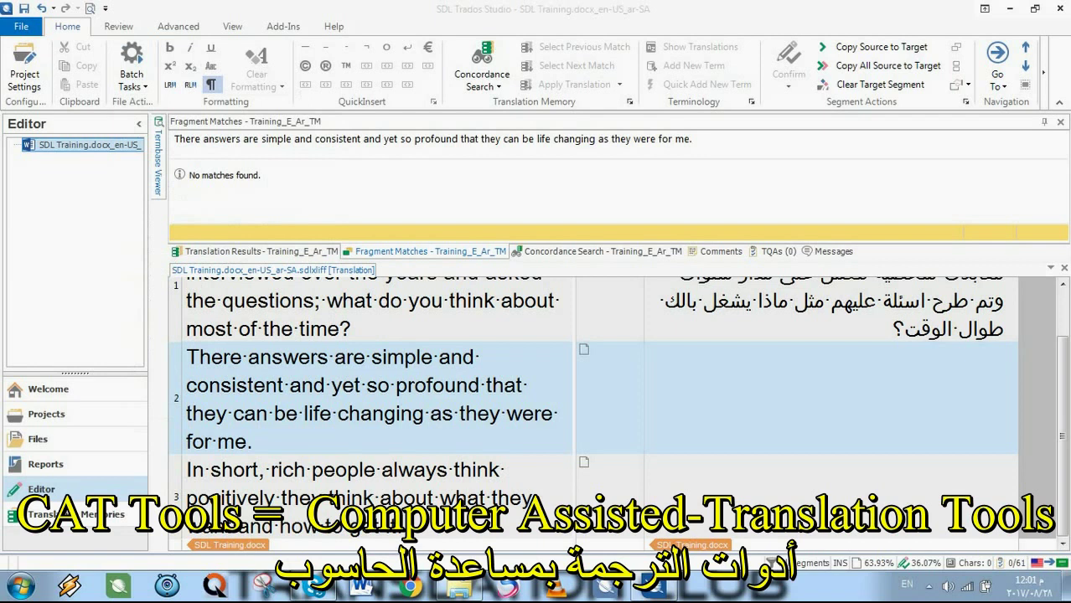
left_click(240, 357)
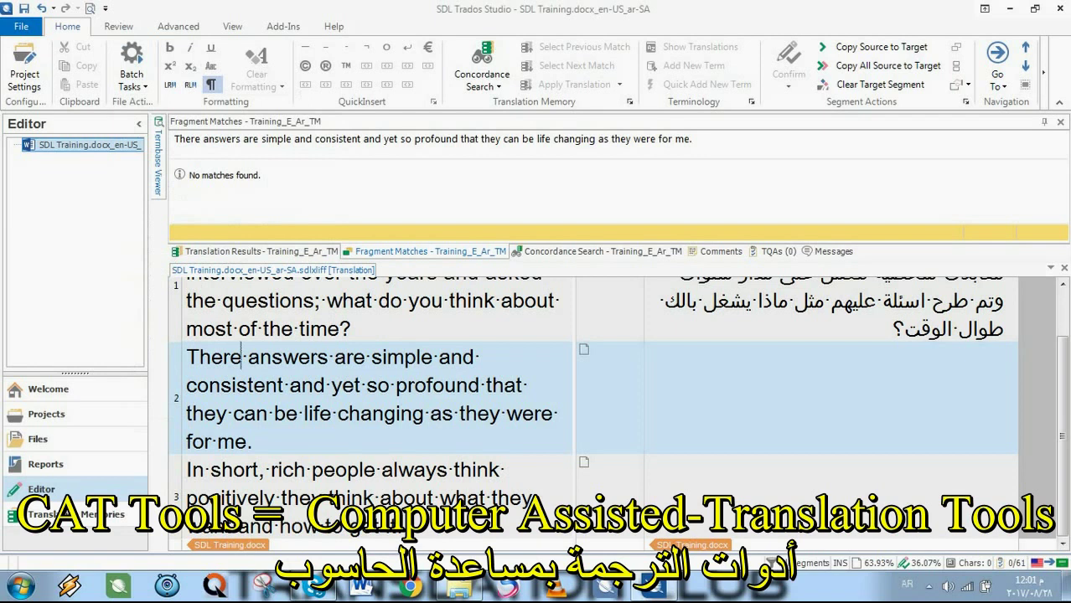
left_click(132, 80)
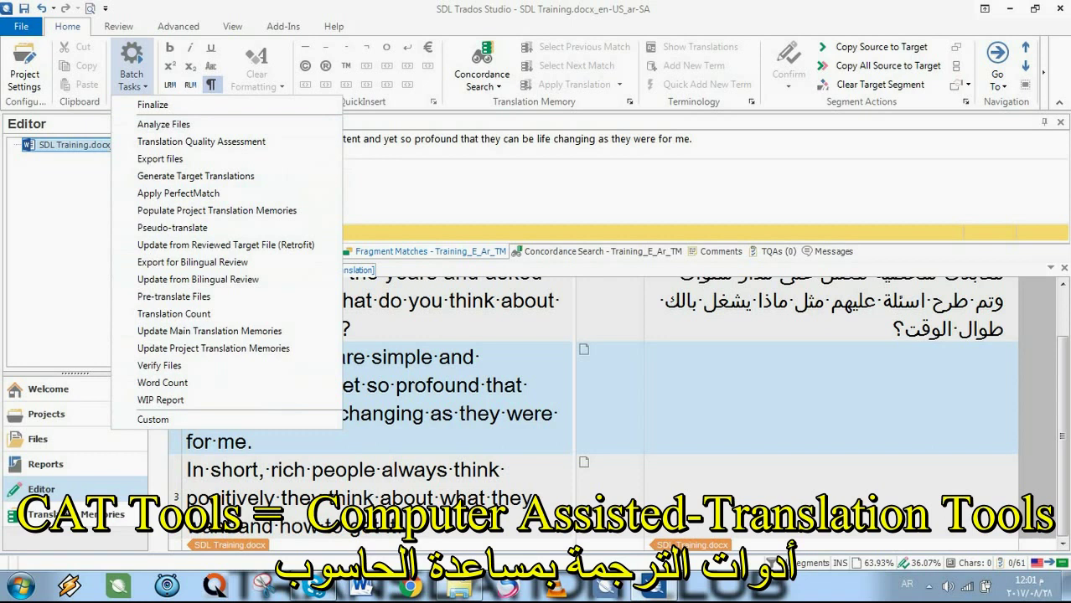
left_click(466, 413)
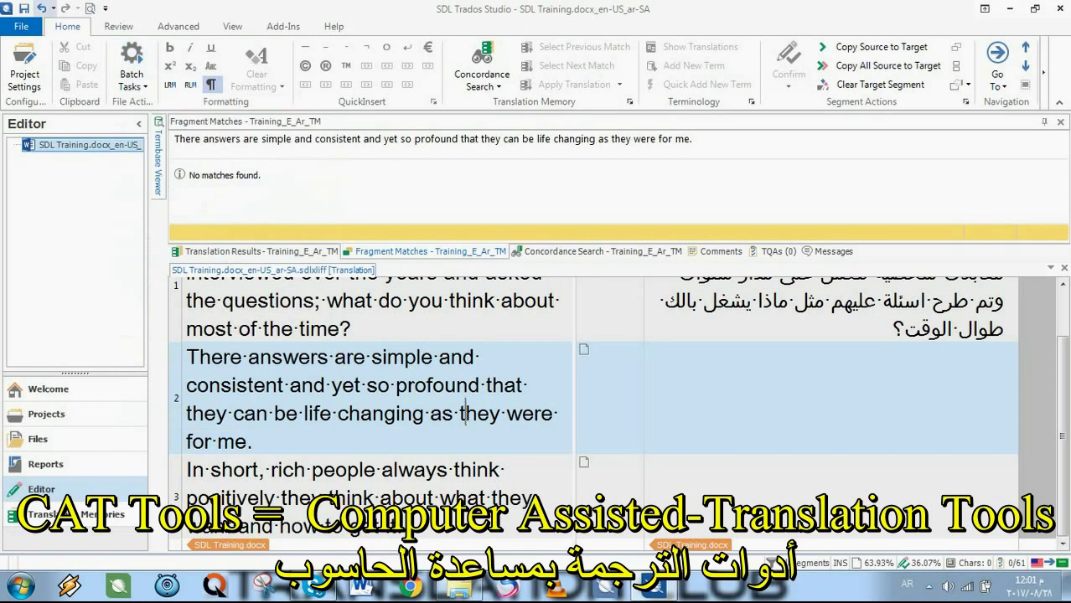
Examine the project settings for file types and general project options, and leave them without making changes.
left_click(24, 71)
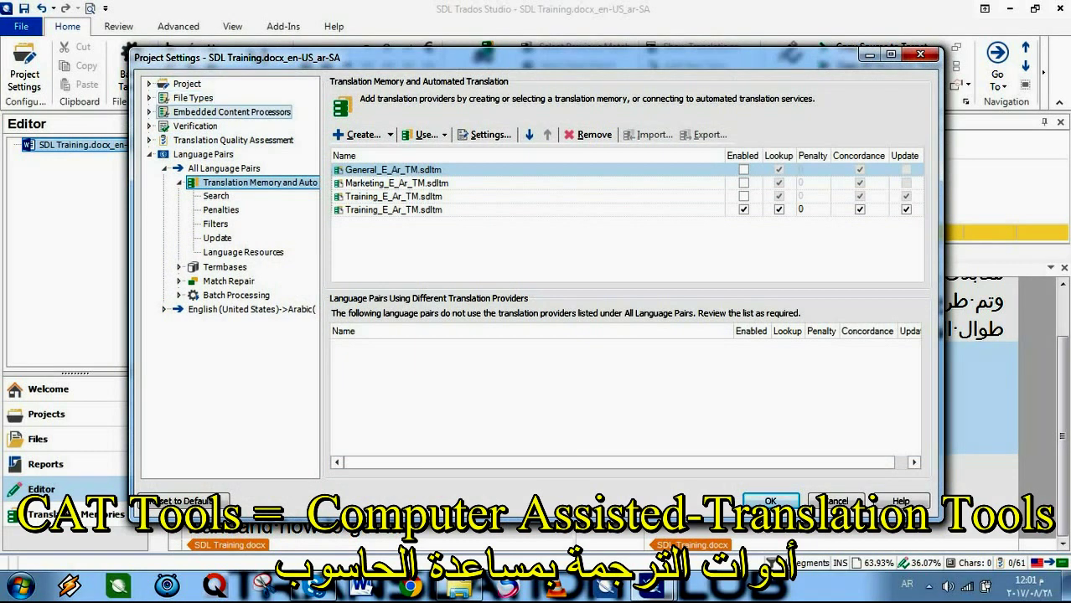
left_click(232, 112)
left_click(193, 97)
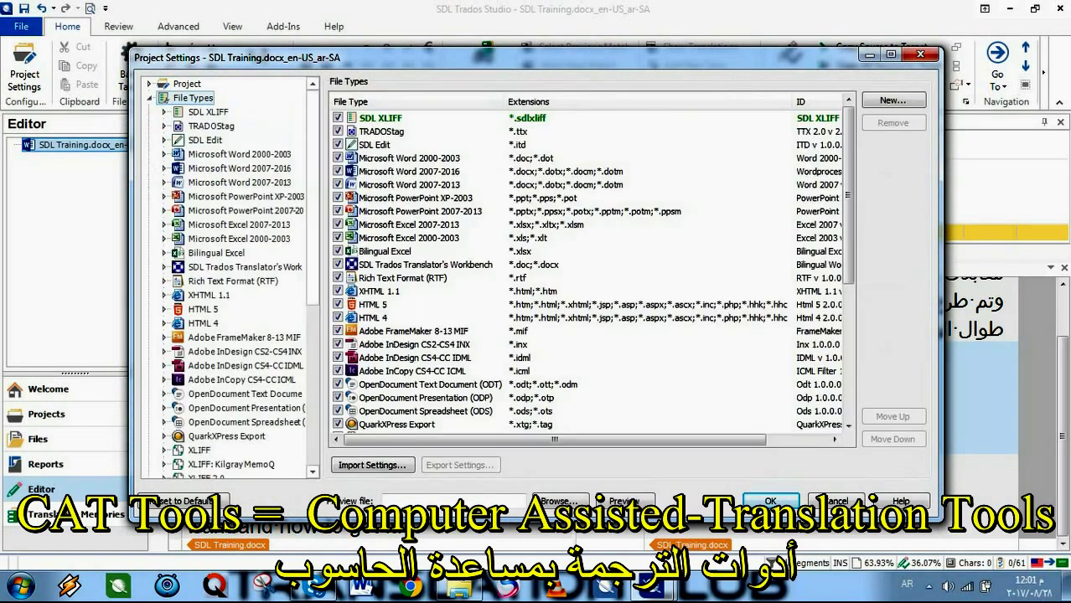
left_click(186, 84)
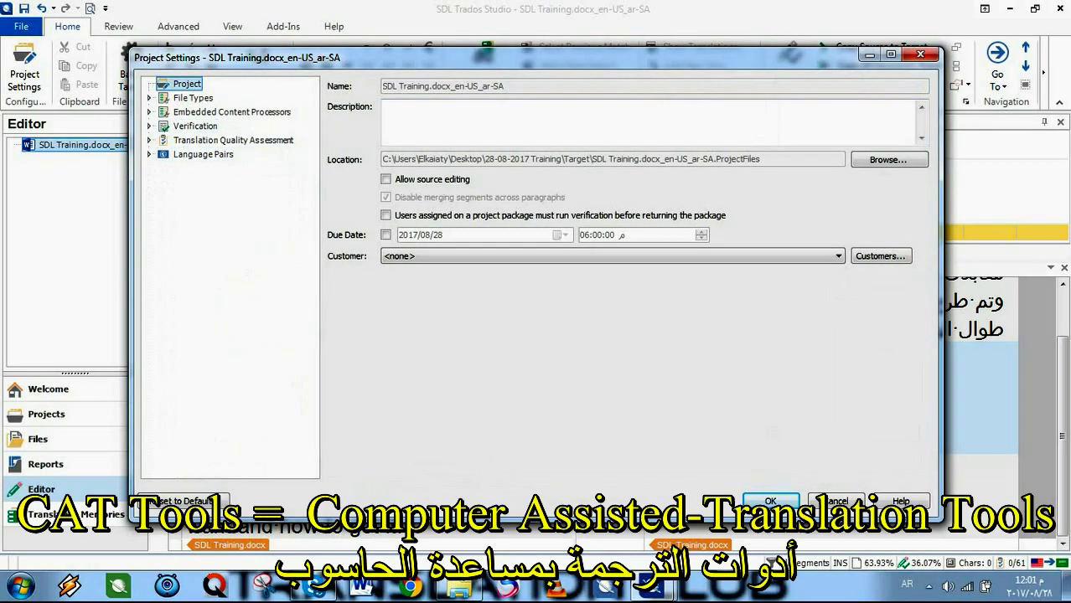
left_click(920, 53)
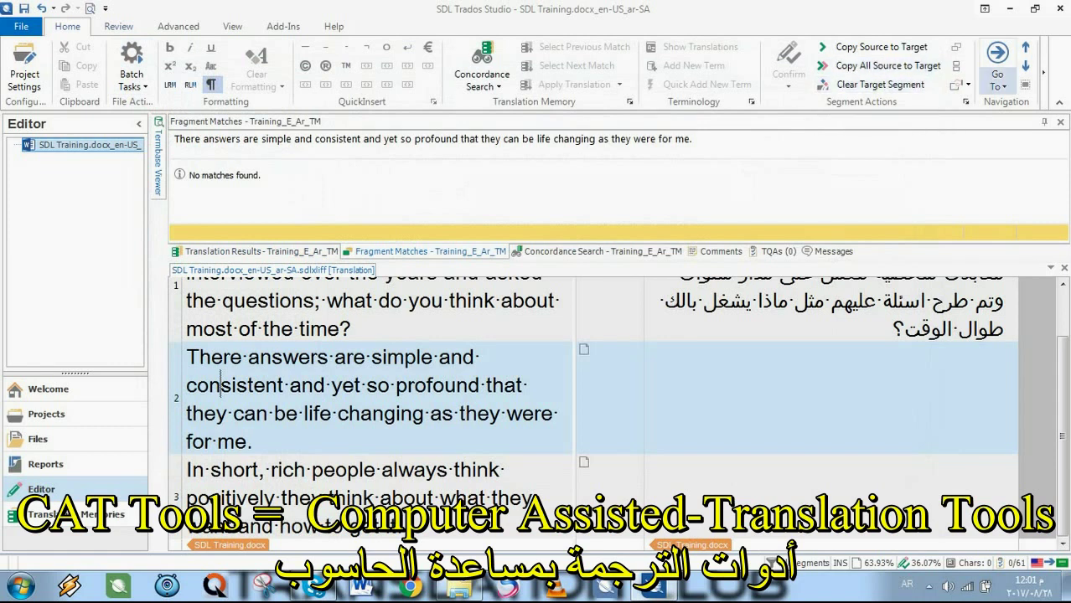
Look through the navigation, review, advanced, view and quick access commands, and return to segment 2's source text.
left_click(998, 79)
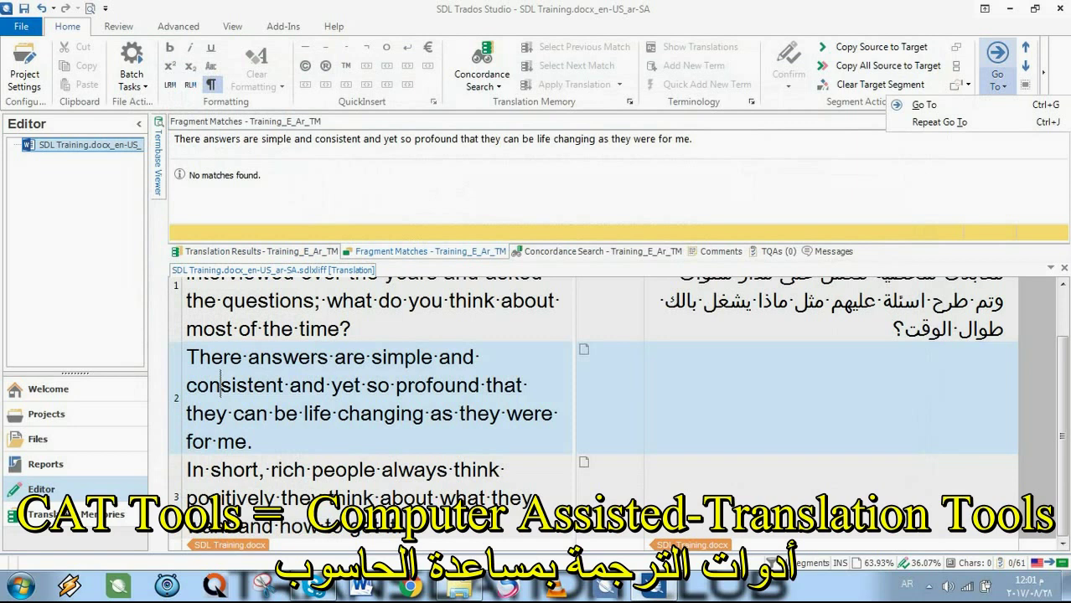
left_click(1044, 73)
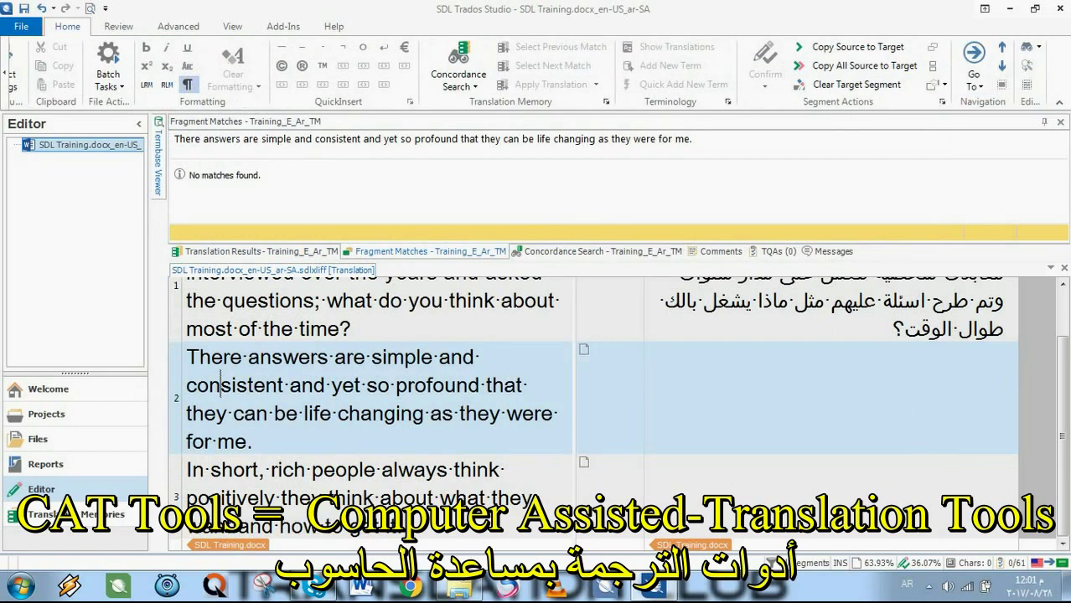
left_click(118, 26)
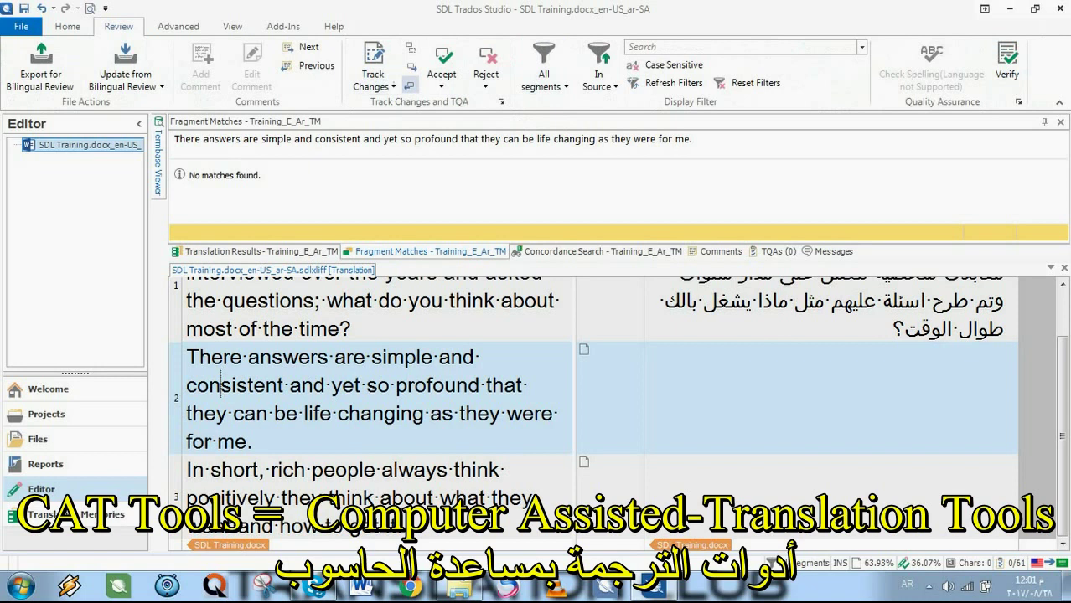
left_click(179, 26)
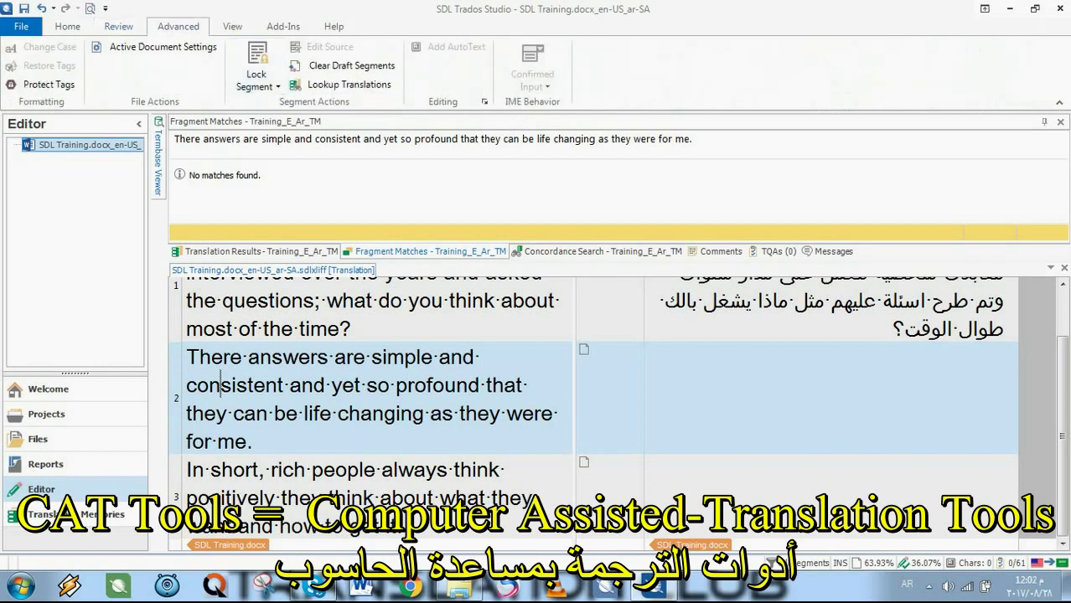
left_click(232, 26)
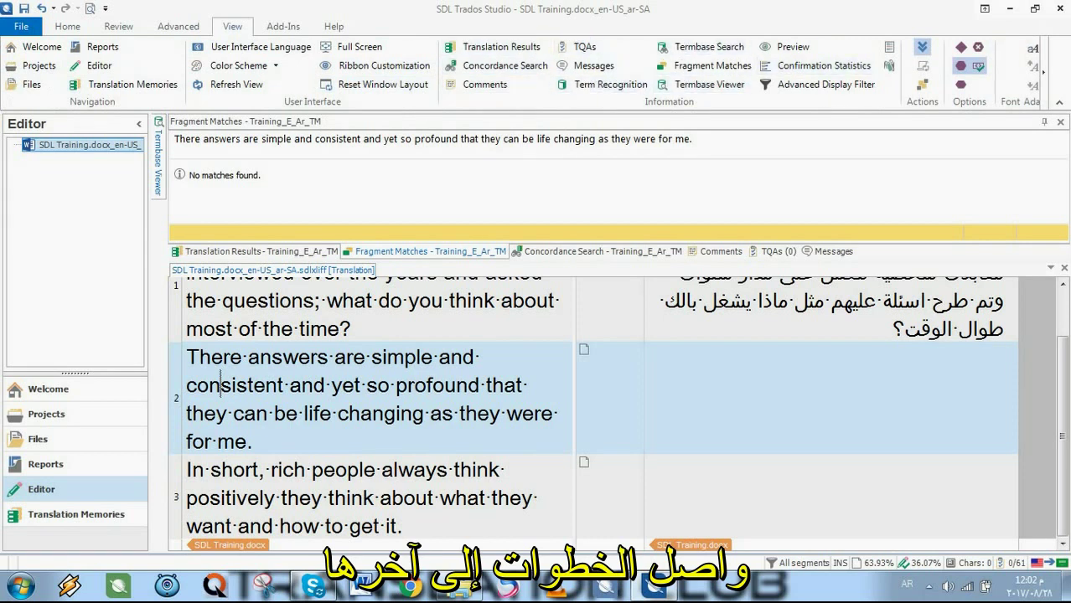
left_click(282, 26)
left_click(67, 26)
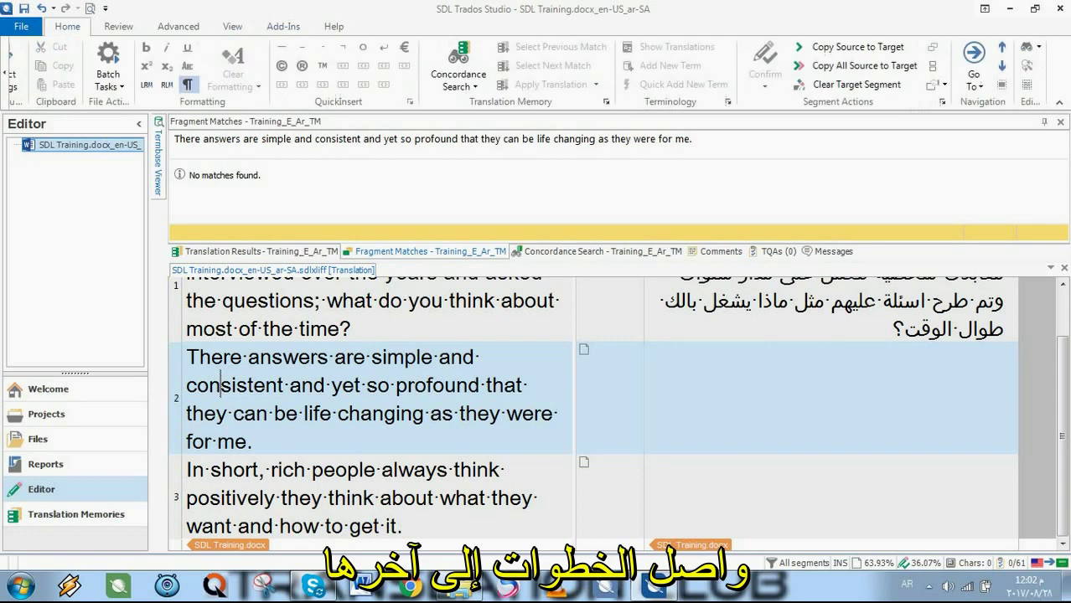
left_click(104, 7)
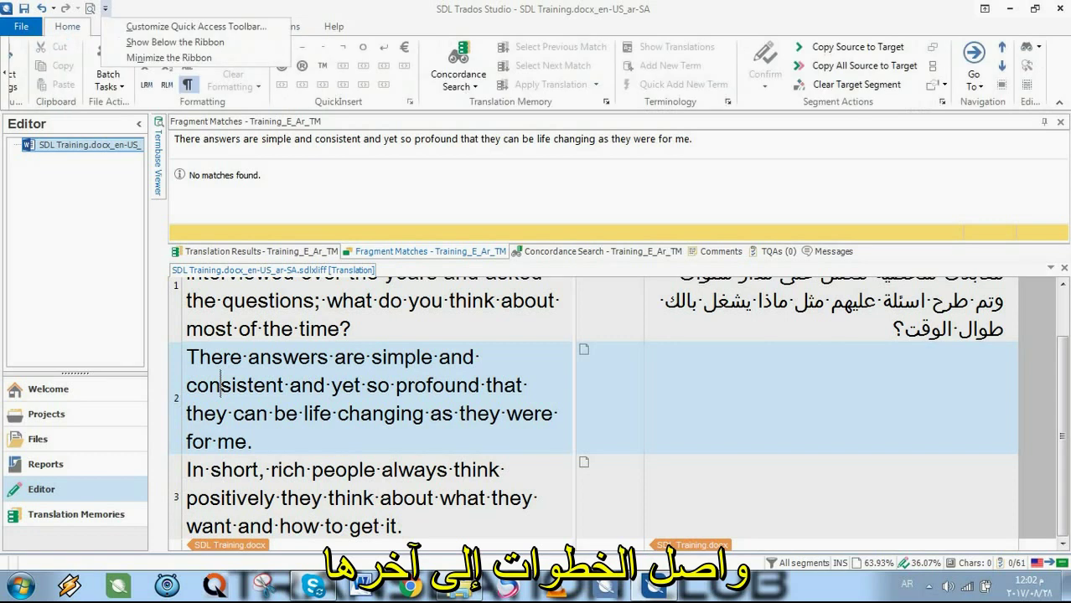
left_click(192, 414)
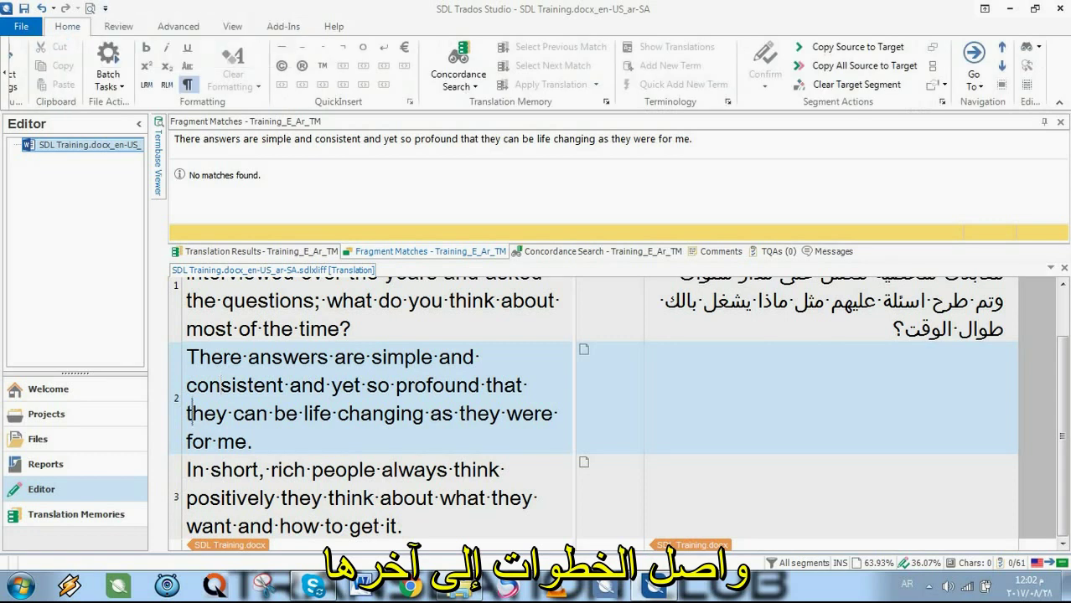
Check the editing and segment status options offered for the word "There" in segment 2's source text.
double_click(192, 414)
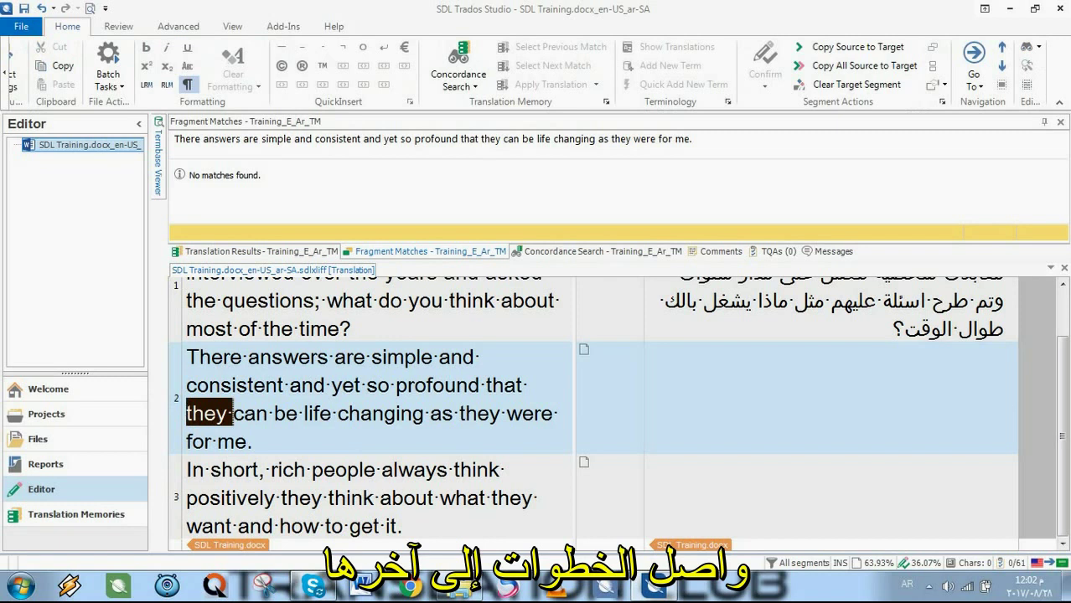
left_click(223, 356)
right_click(223, 355)
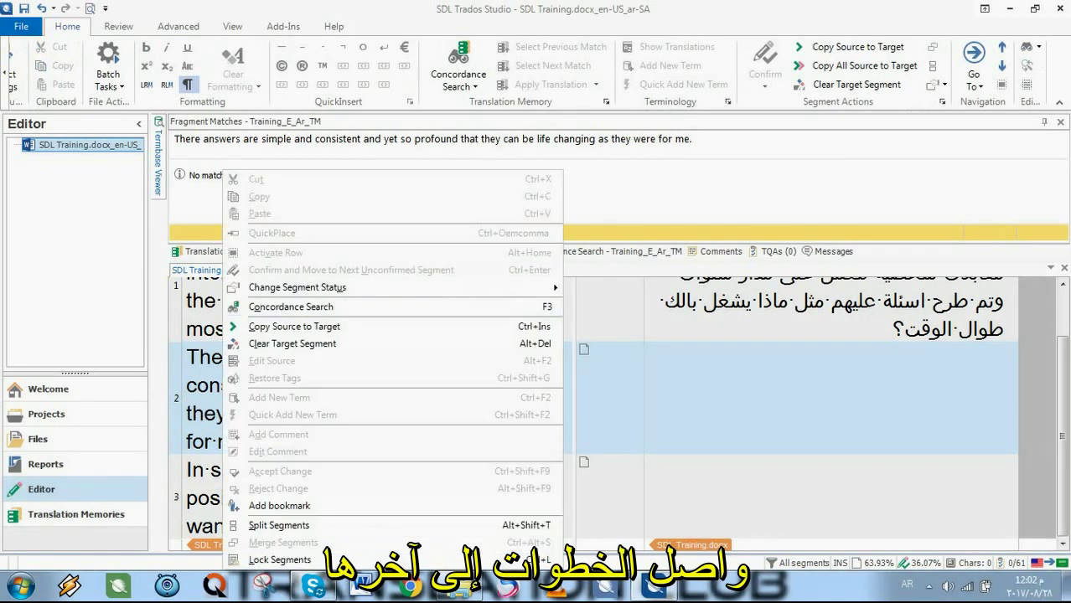
mouse_move(297, 287)
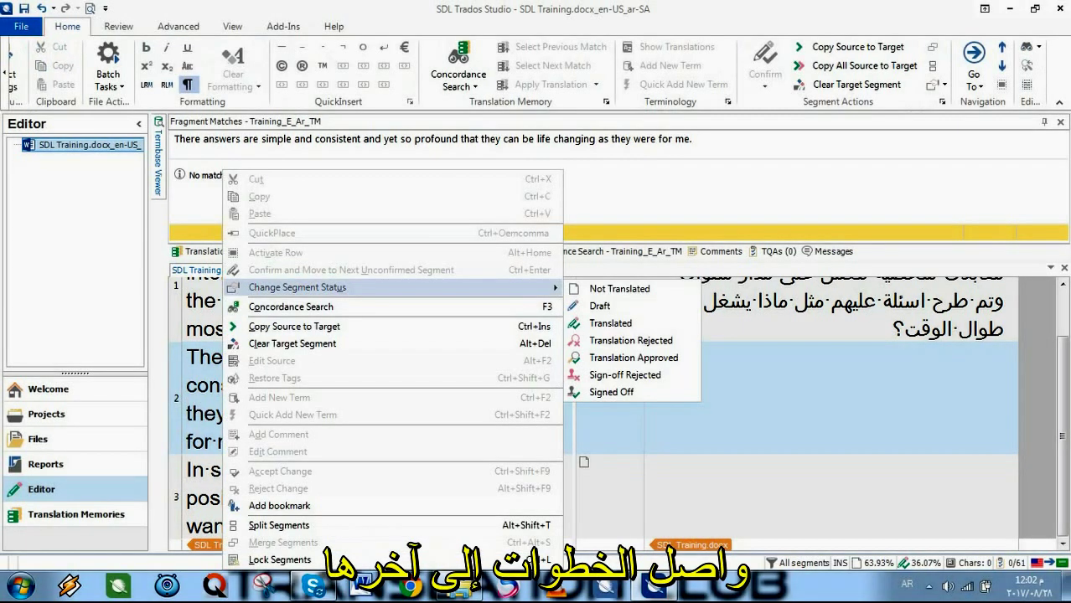
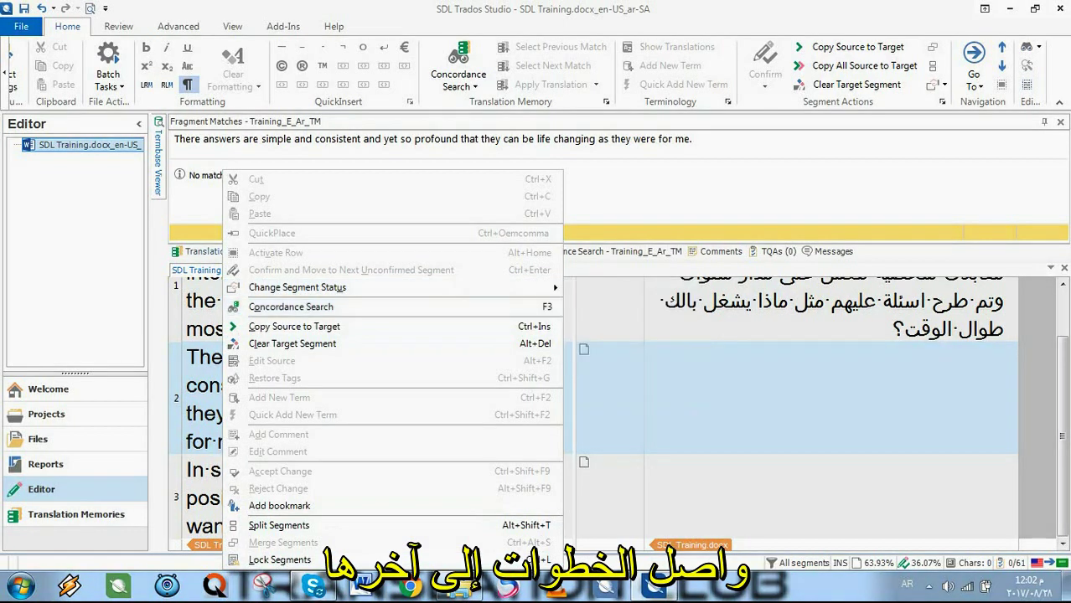
left_click(210, 357)
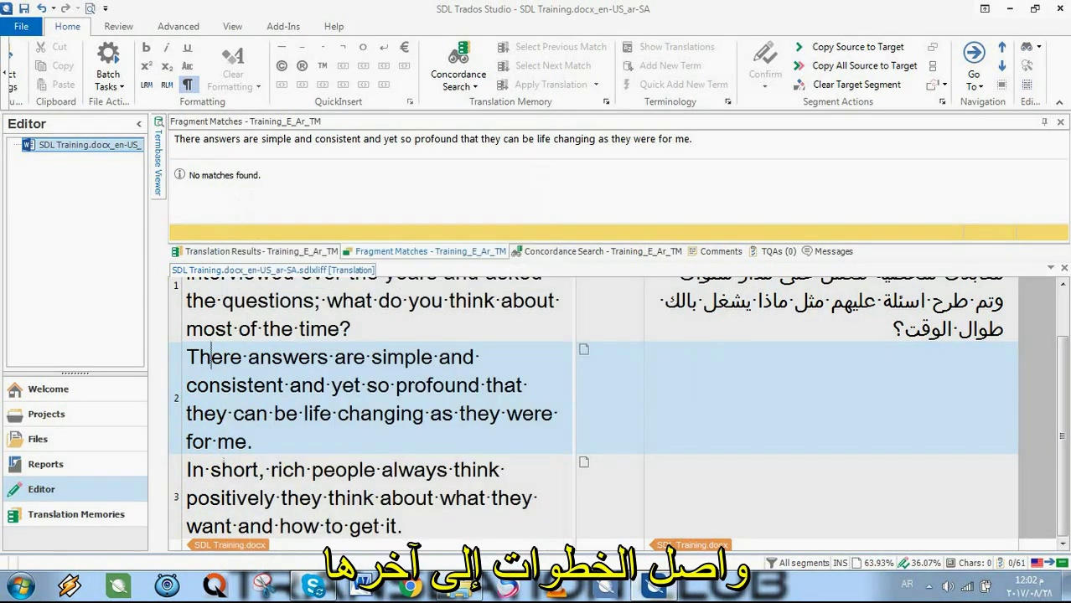
Start SDL Trados Studio 2015 from the desktop and return to the open SDL Training.docx translation.
left_click(653, 585)
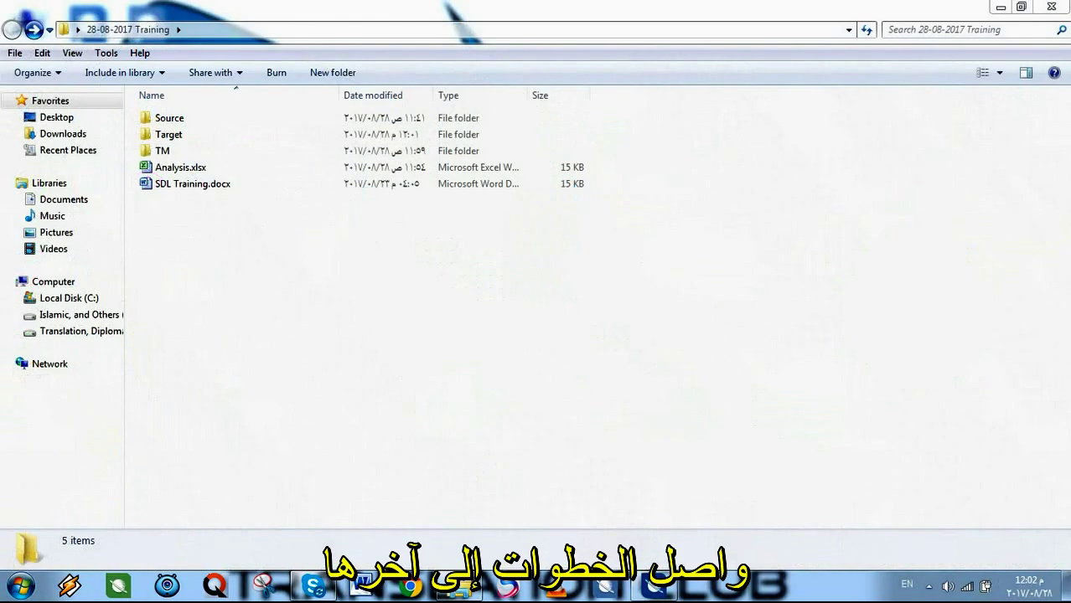
left_click(1066, 587)
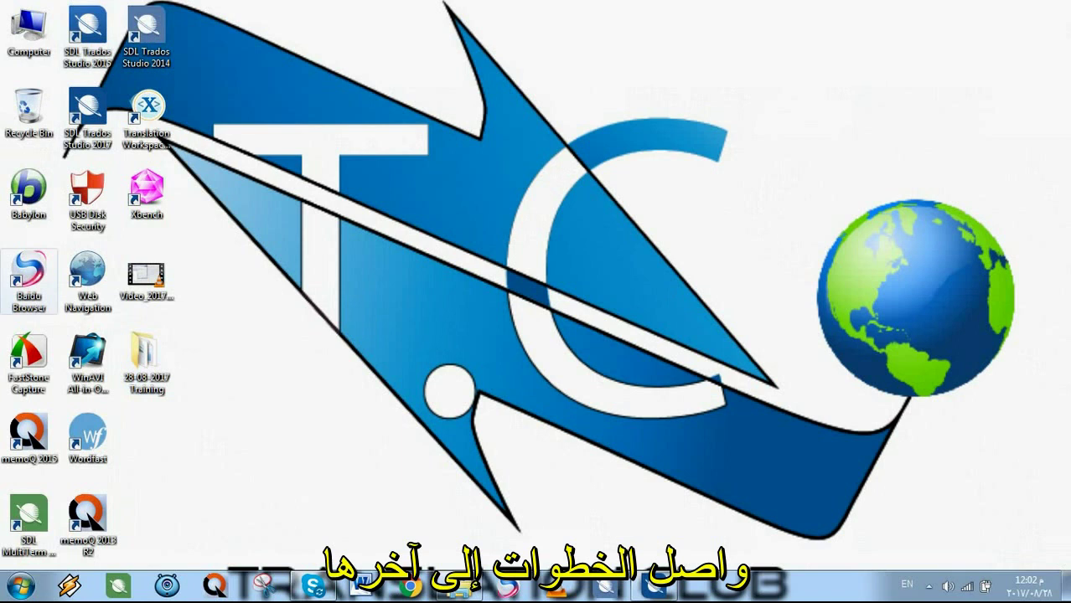
left_click(88, 36)
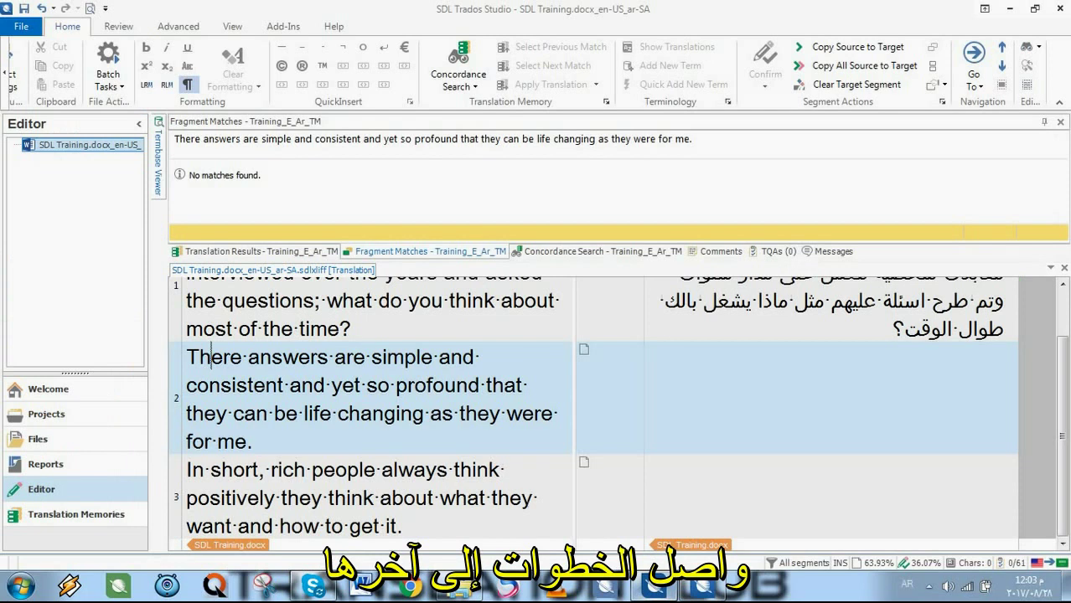
Check the actions available at the start of segment 2's source text without applying any.
left_click(216, 412)
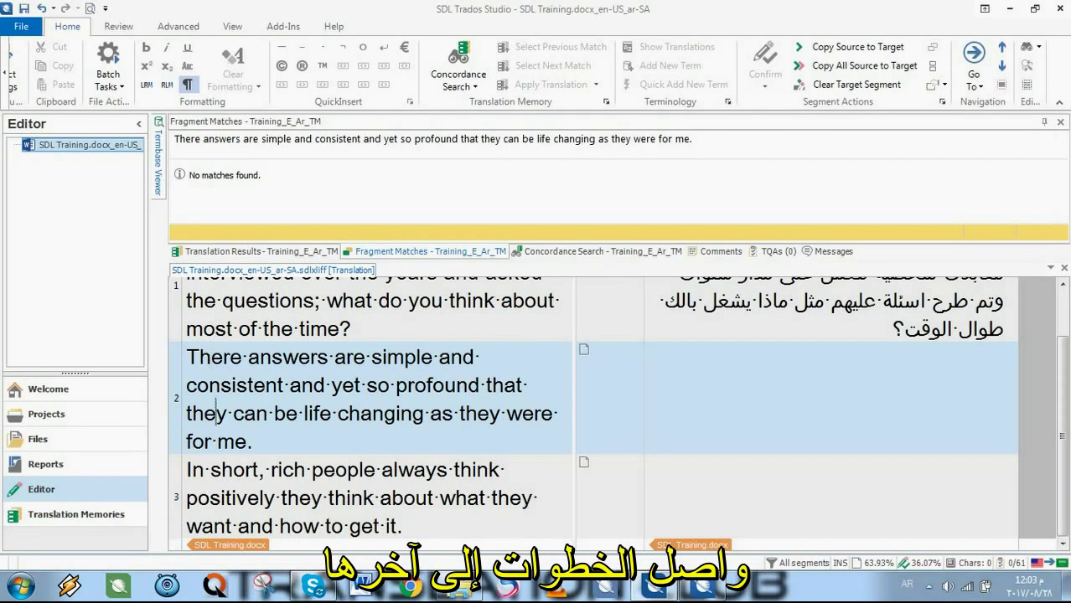
right_click(187, 356)
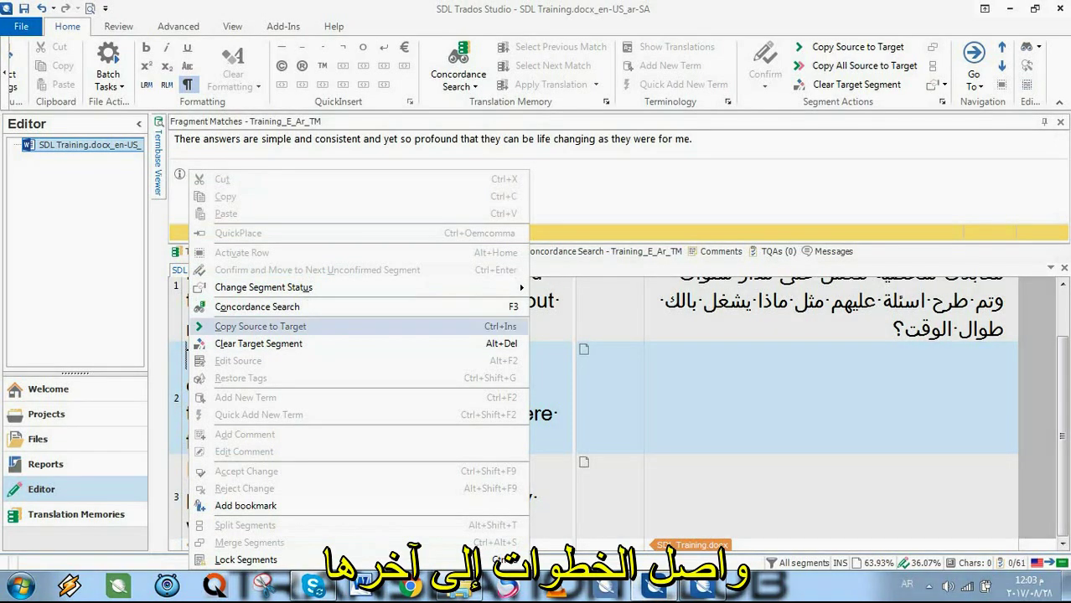
left_click(541, 386)
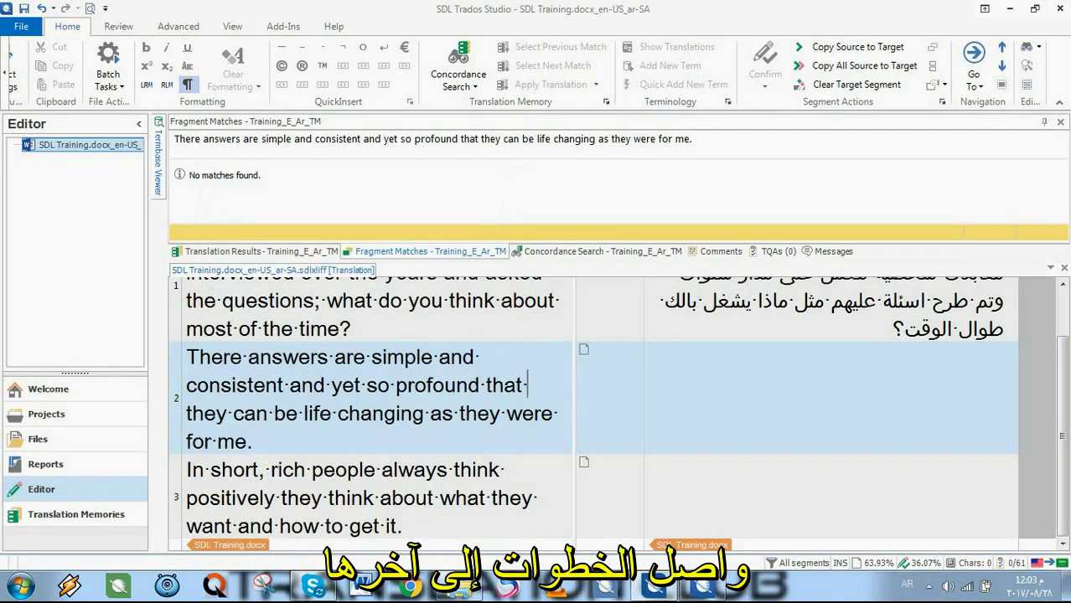
Select the entire source sentence of segment 2 and check the editing actions offered for the selection.
left_click_drag(199, 357, 209, 386)
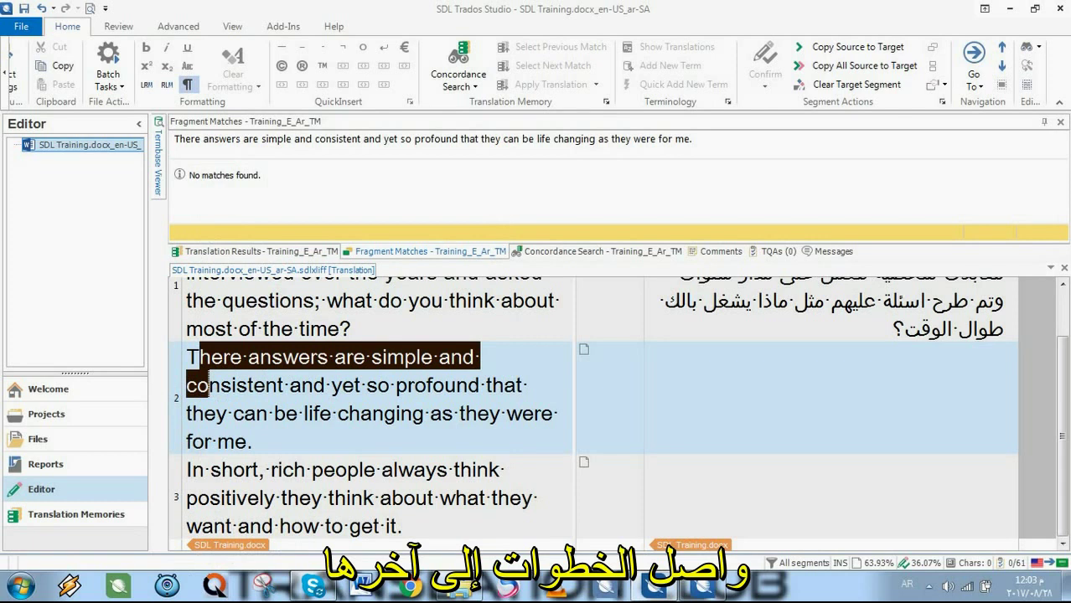
double_click(215, 357)
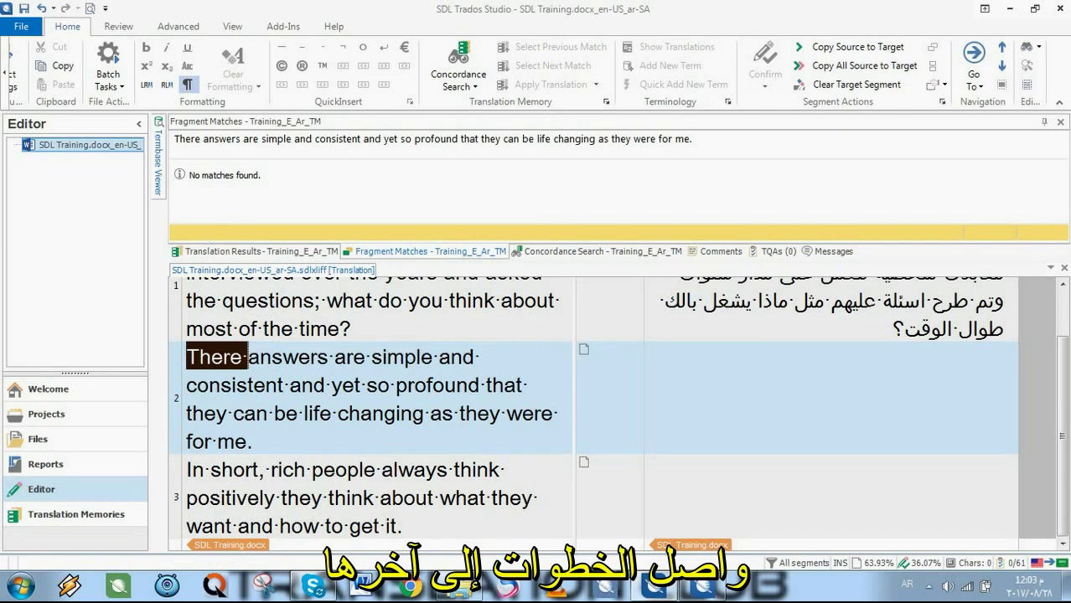
left_click_drag(243, 359, 224, 459)
key("ctrl+shift+Right")
right_click(224, 460)
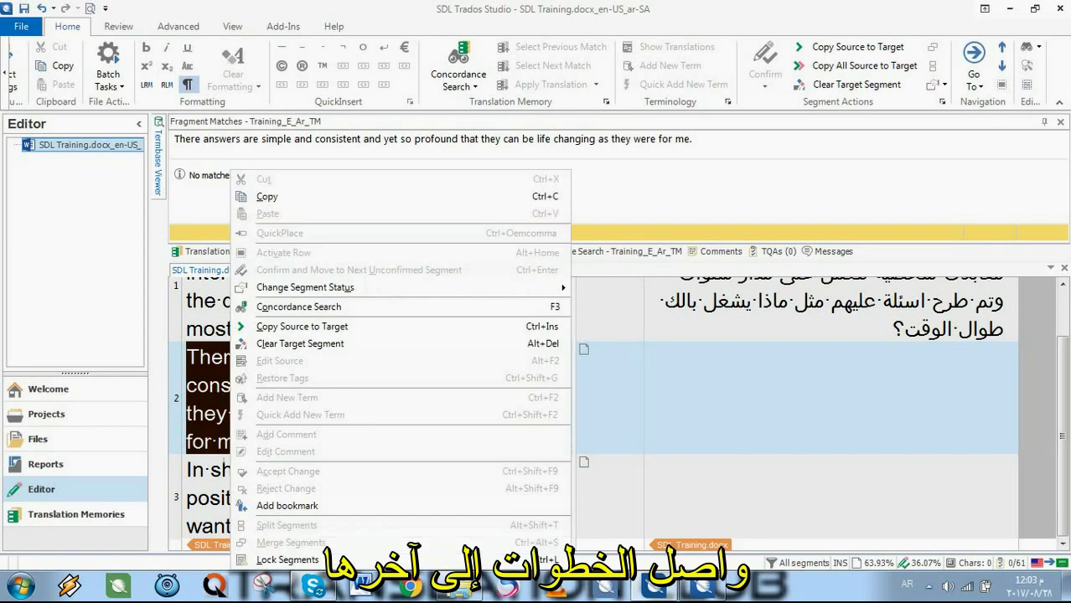
left_click(703, 587)
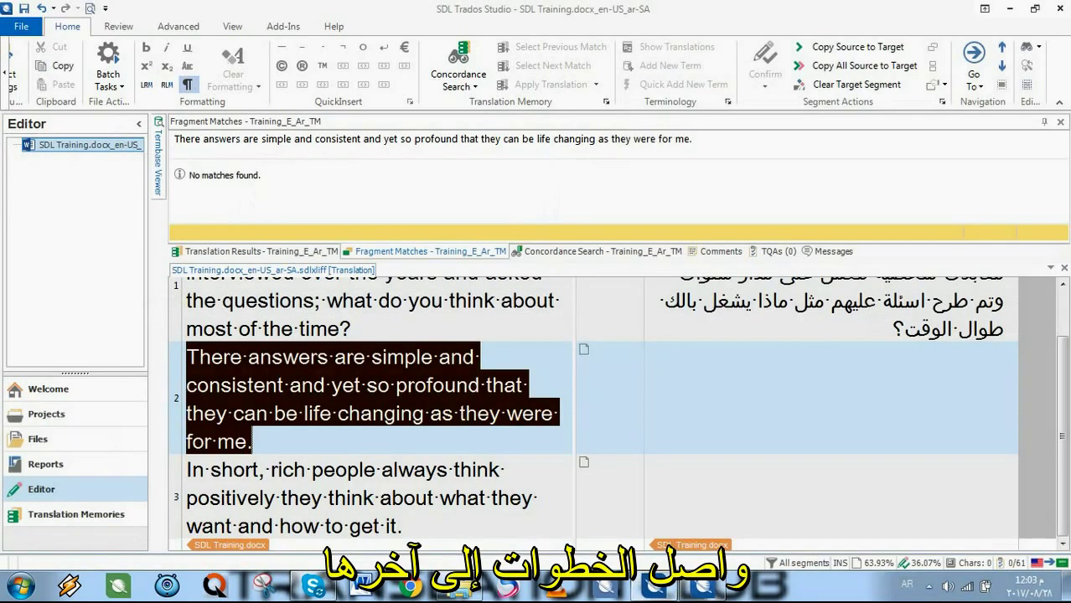
right_click(388, 385)
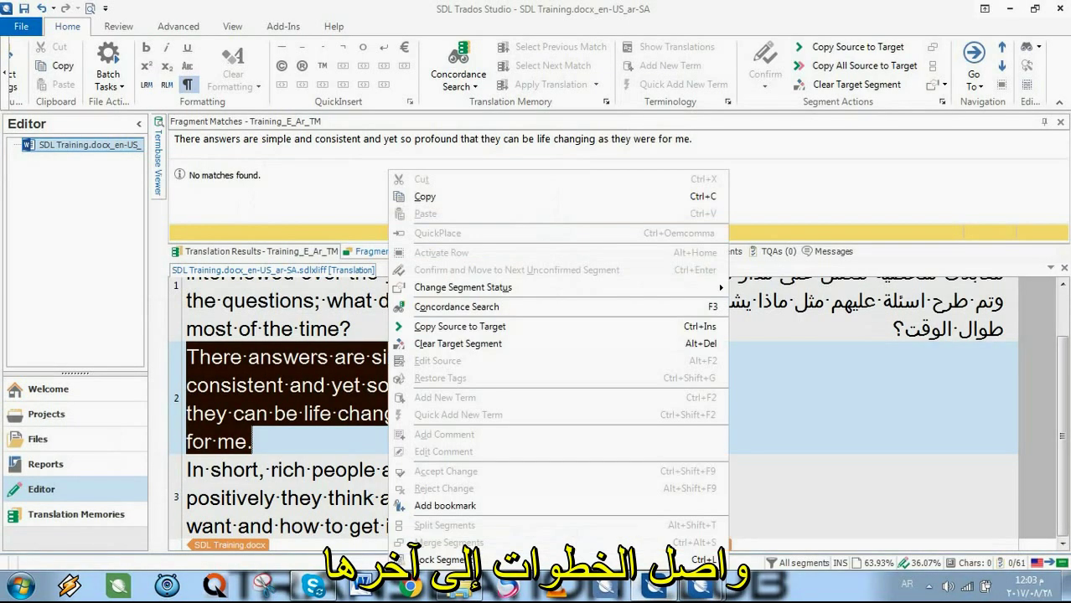
Check which commands, such as Edit Source, are available for segment 2 and for individual words in its source text.
key("Escape")
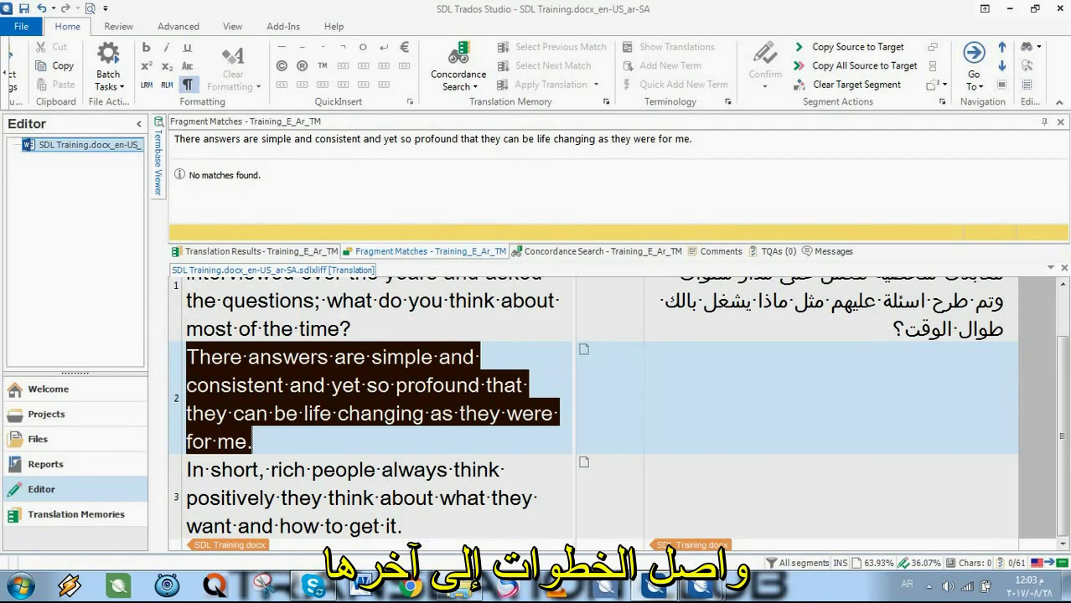
right_click(190, 386)
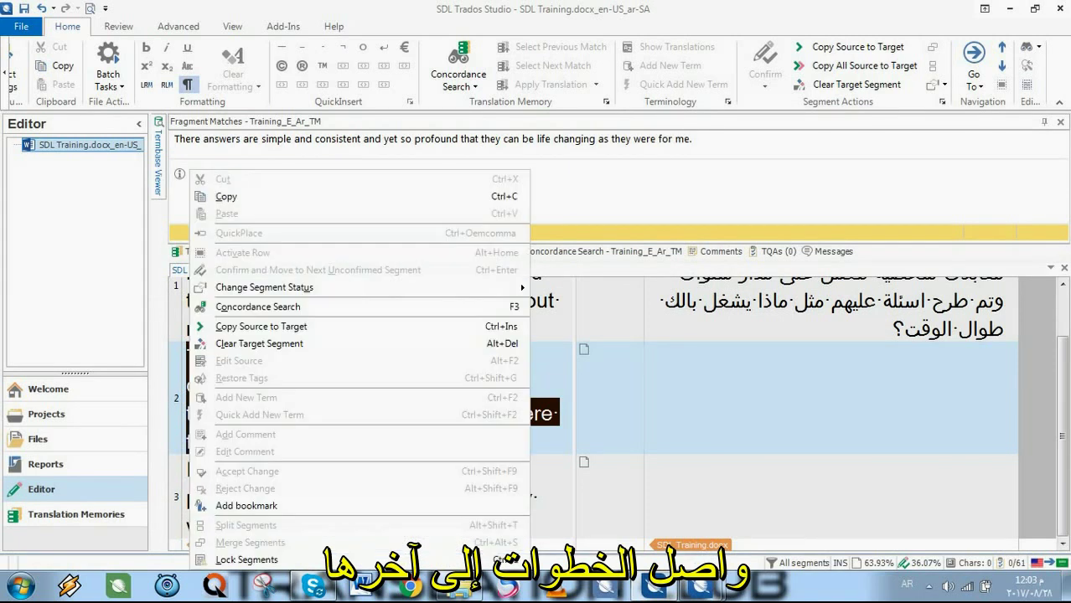
key("Escape")
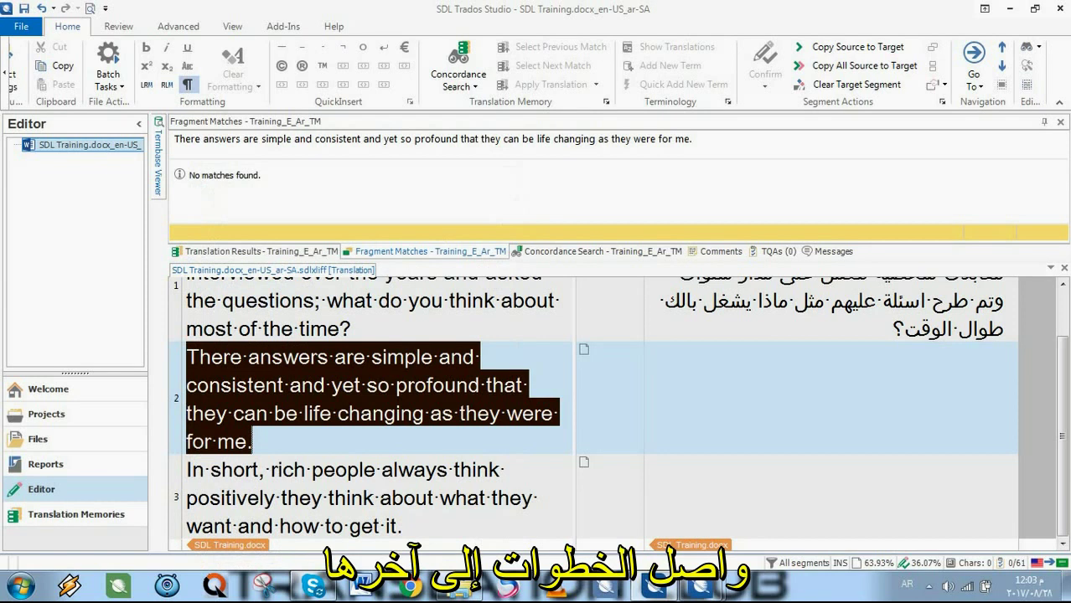
key("alt")
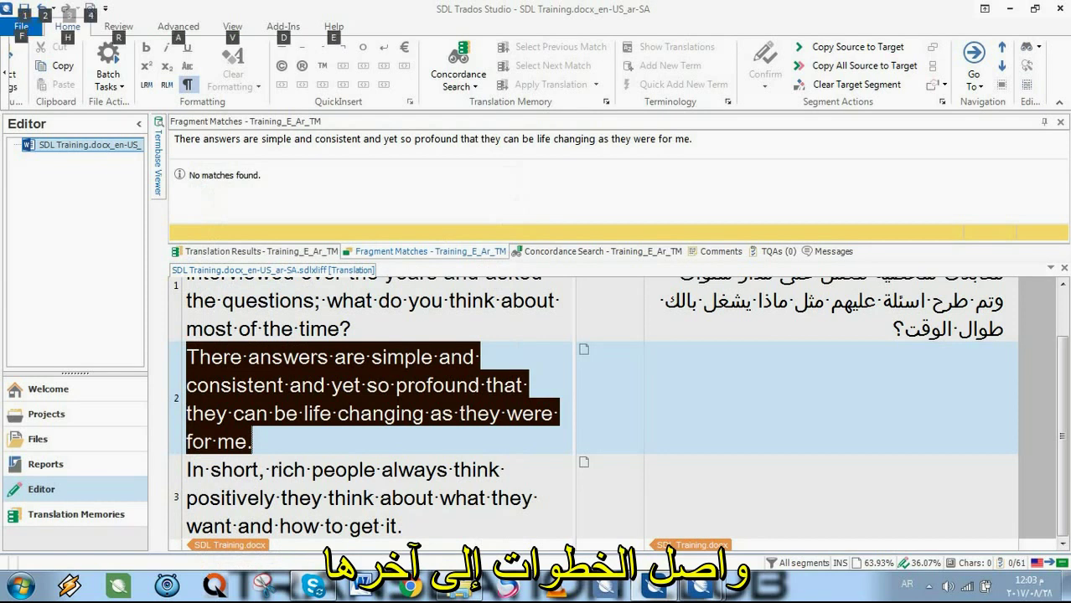
key("Escape")
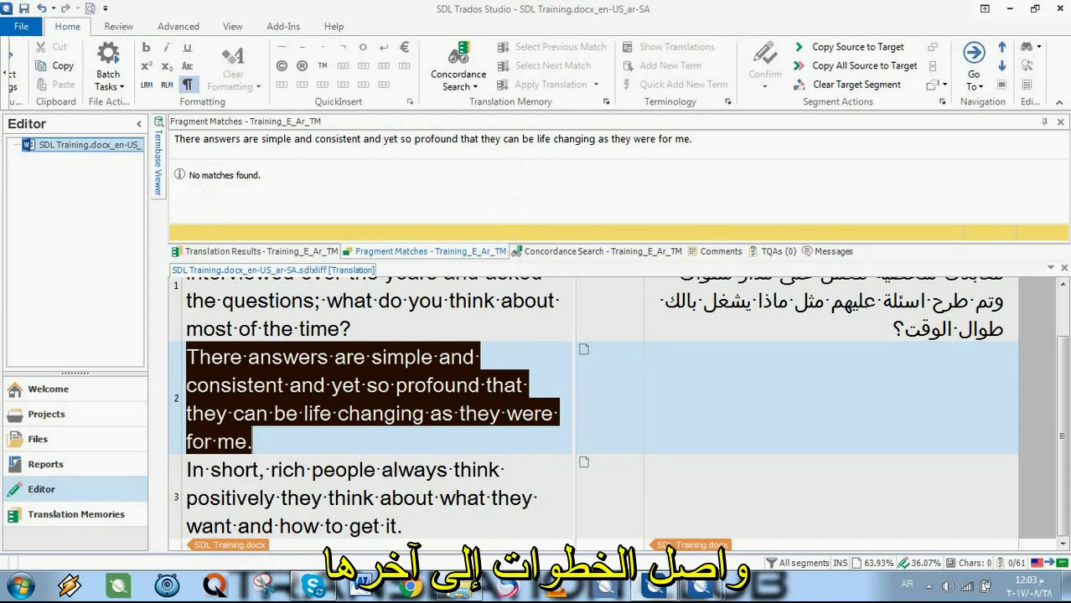
double_click(234, 386)
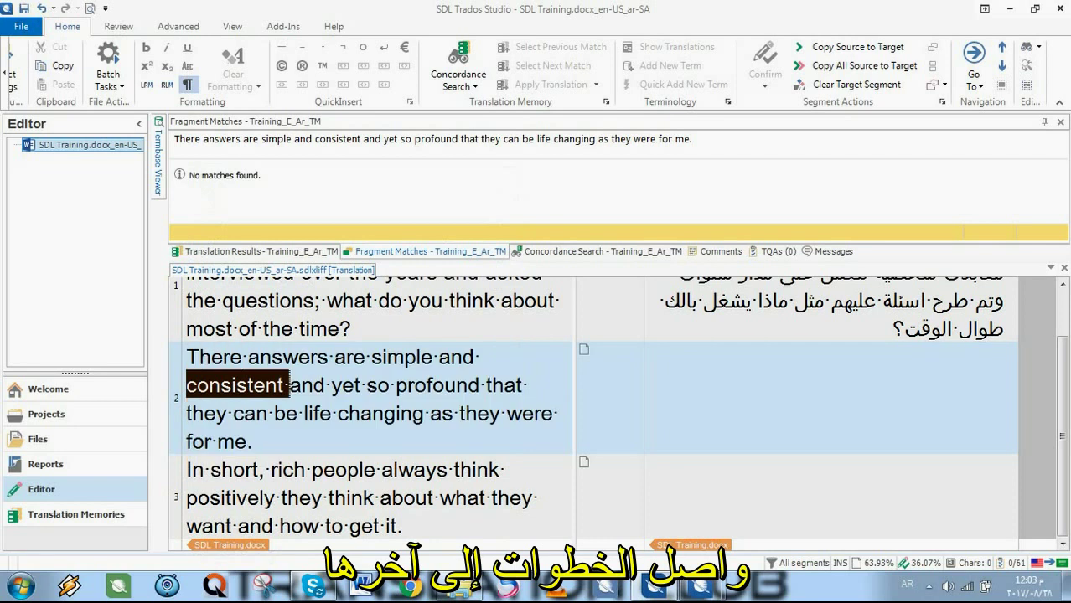
left_click(219, 357)
double_click(220, 357)
right_click(220, 357)
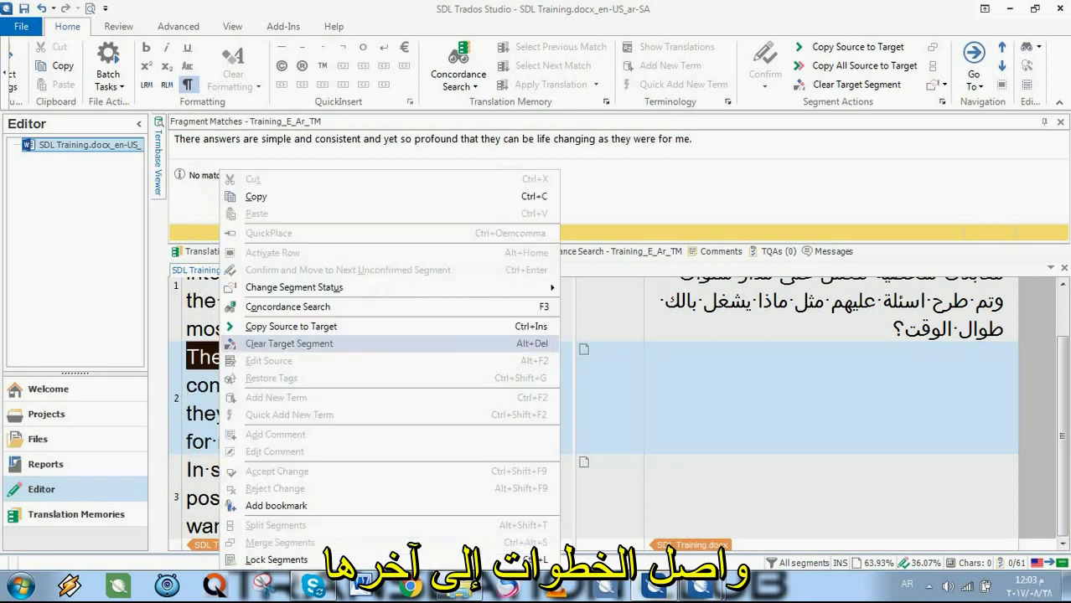
key("Escape")
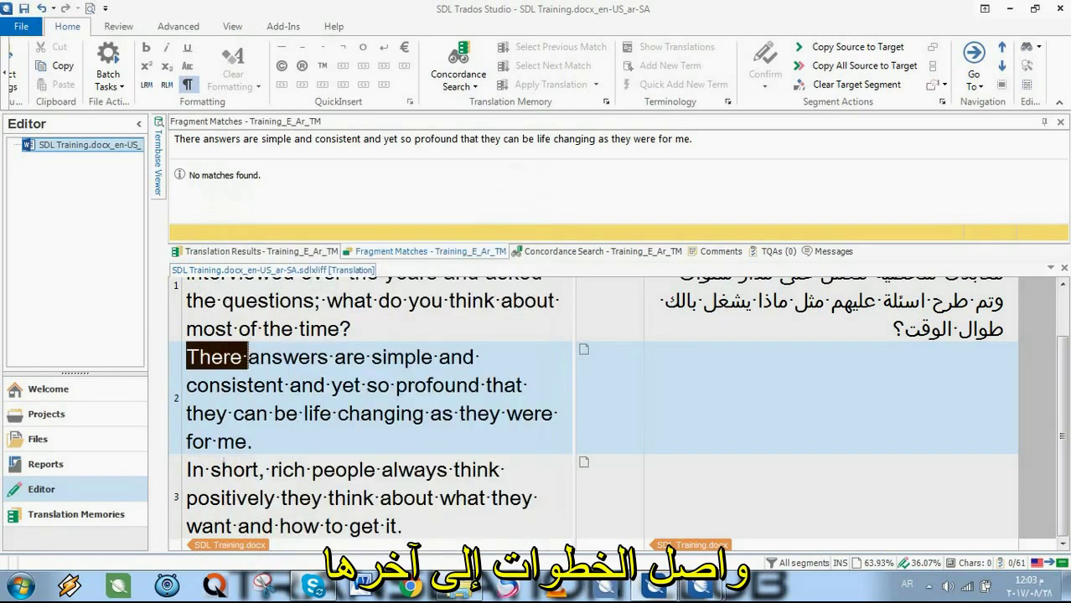
right_click(176, 391)
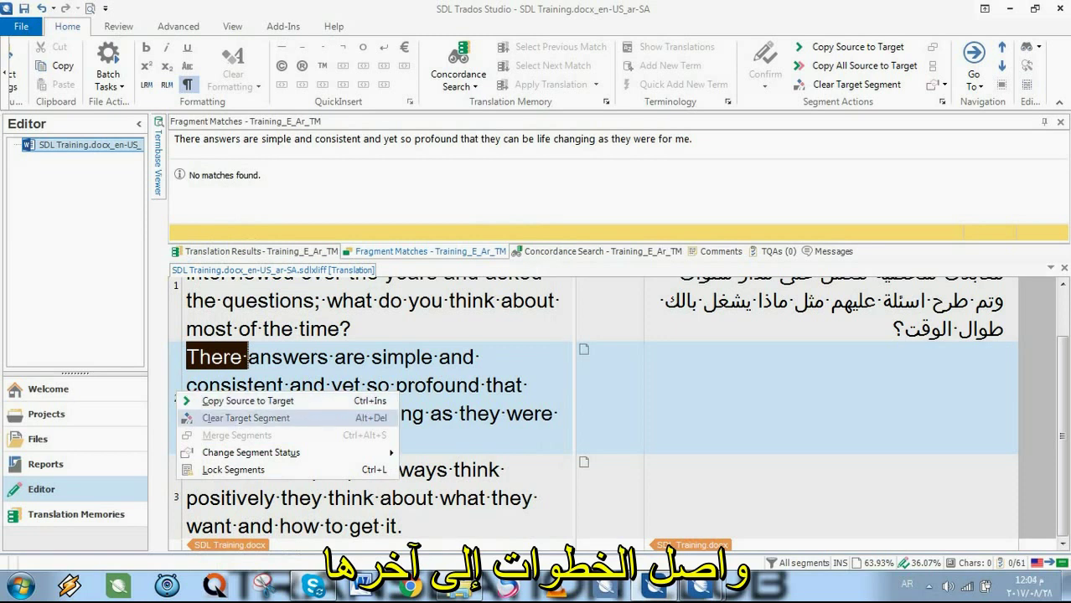
key("Escape")
left_click(420, 356)
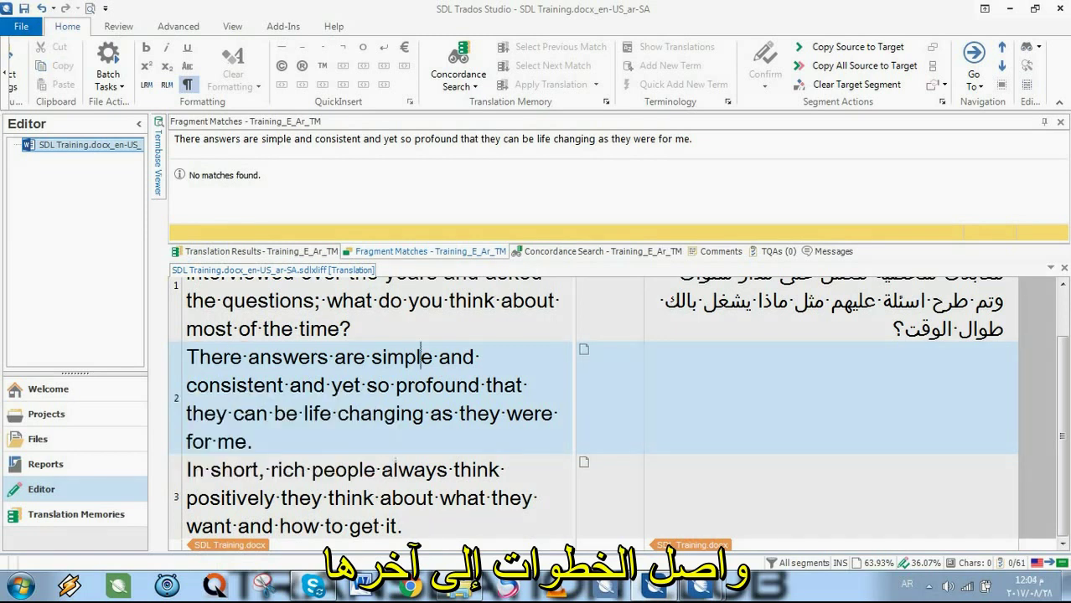
Try to assign Ctrl+E as the shortcut for Edit Source in the keyboard shortcut options.
left_click(20, 26)
left_click(41, 448)
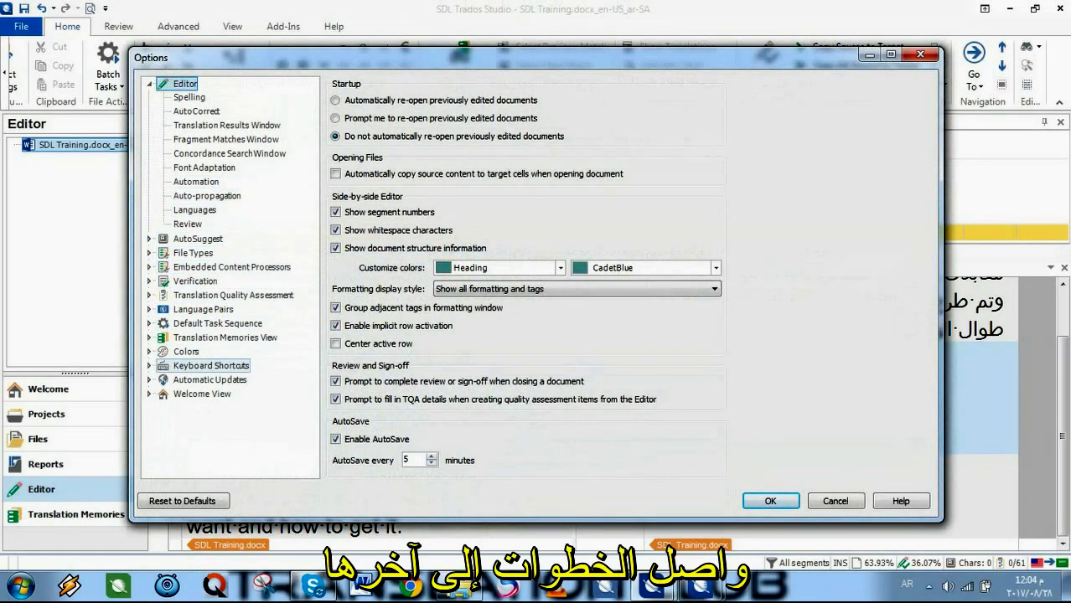
left_click(210, 366)
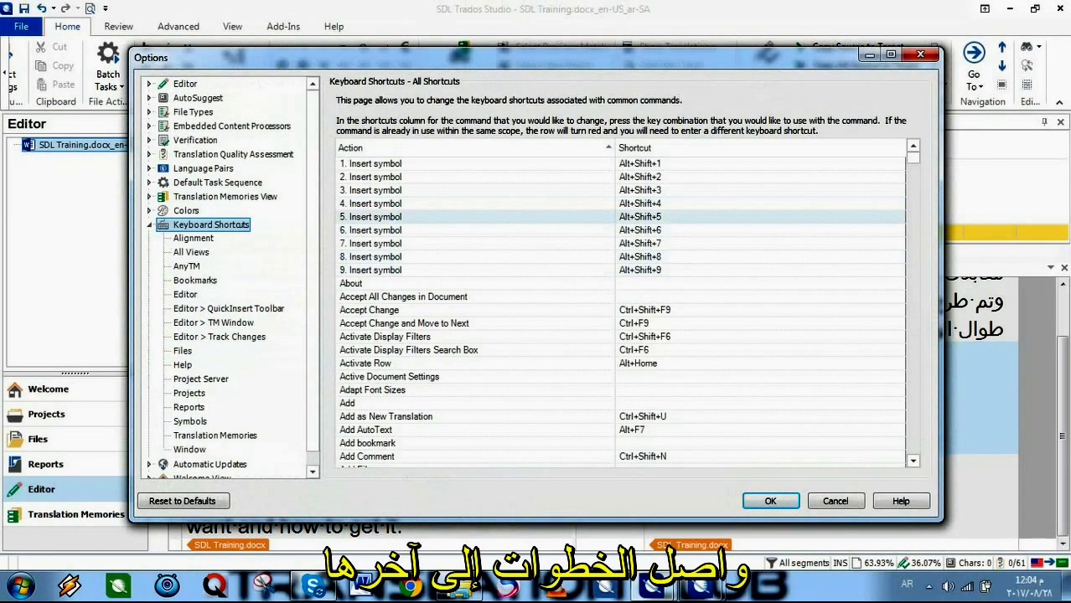
left_click_drag(914, 157, 914, 248)
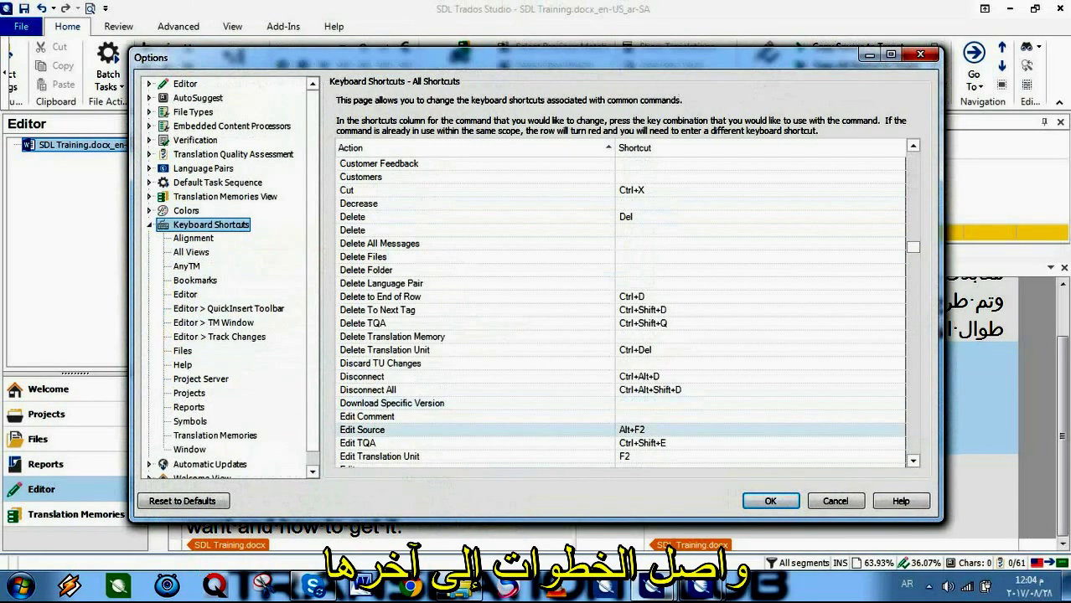
left_click(631, 430)
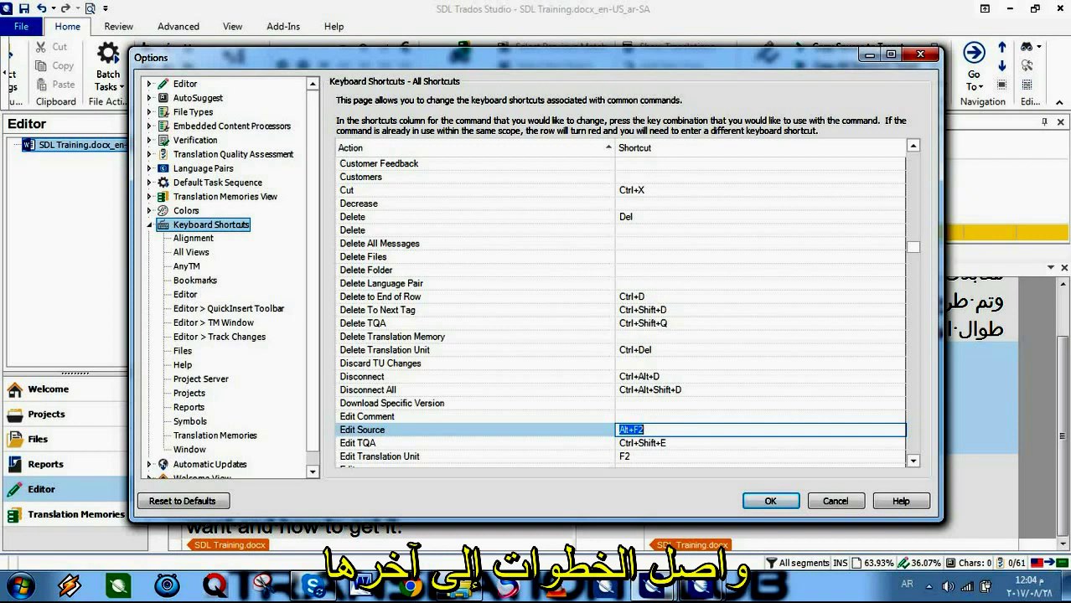
key("ctrl+e")
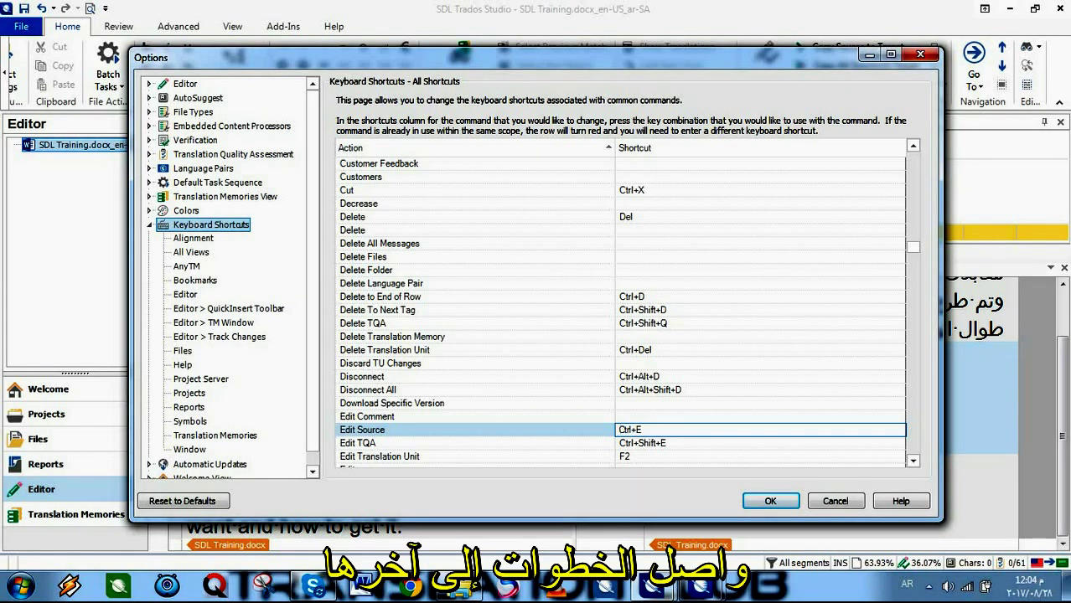
key("Return")
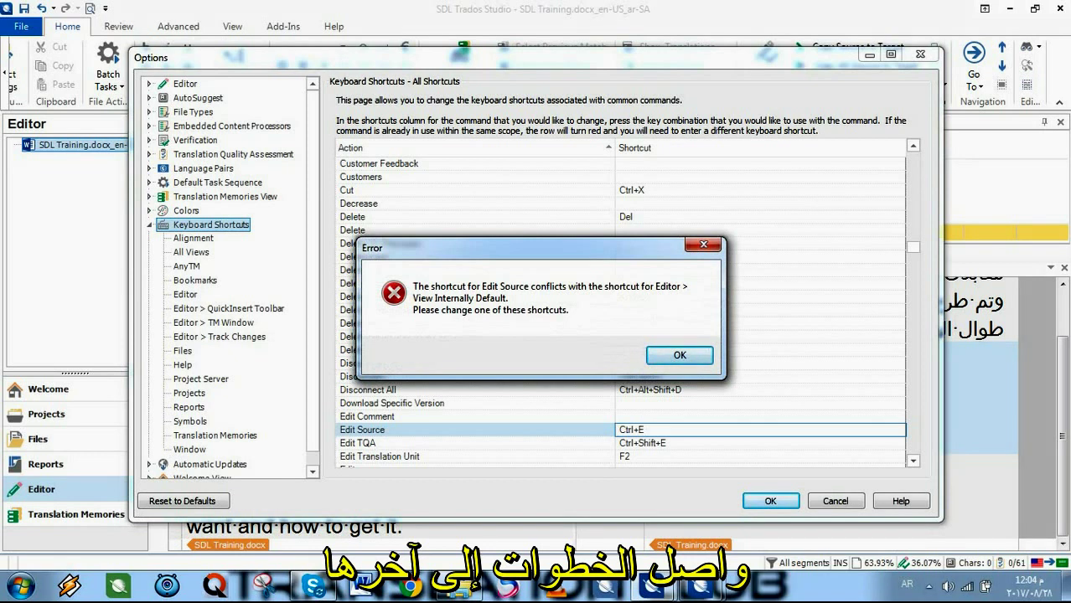
left_click(679, 355)
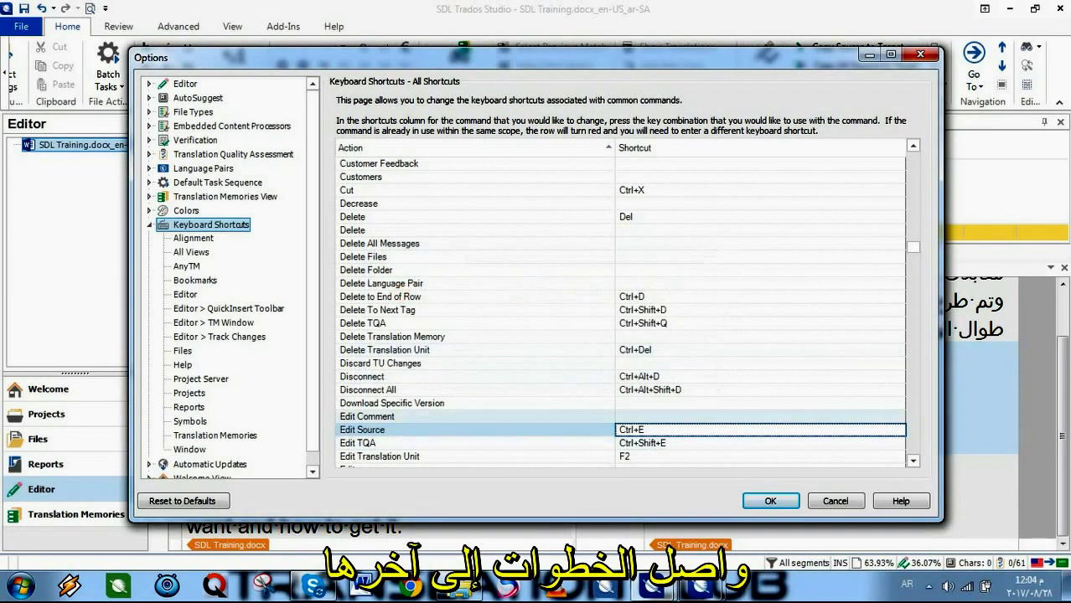
Set the Edit Source shortcut back to Alt+F2 and accept the options.
left_click_drag(655, 429, 631, 429)
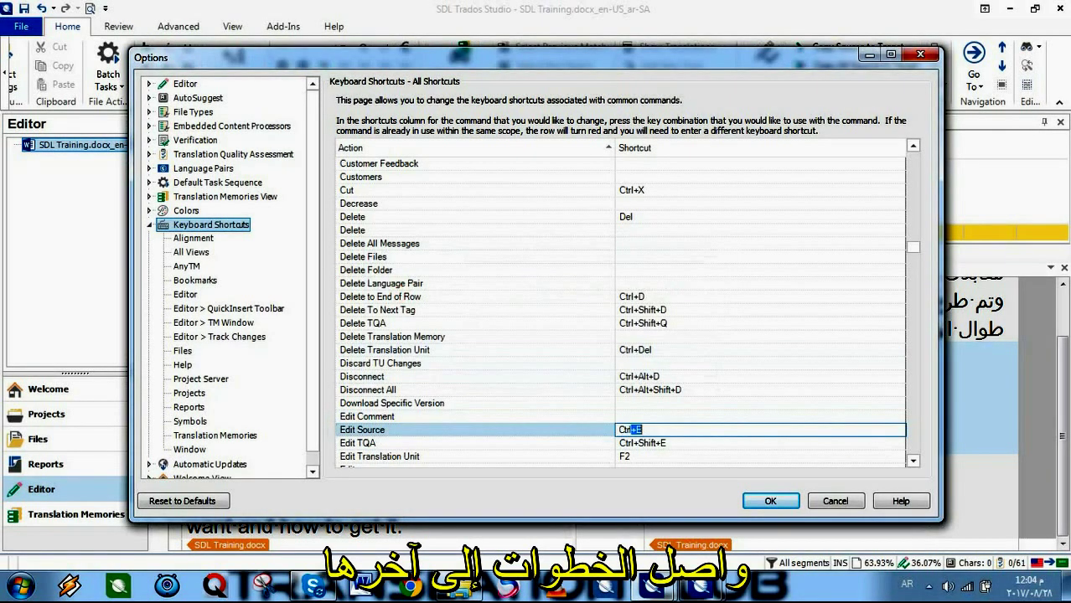
key("ctrl+a")
key("BackSpace")
key("alt+F2")
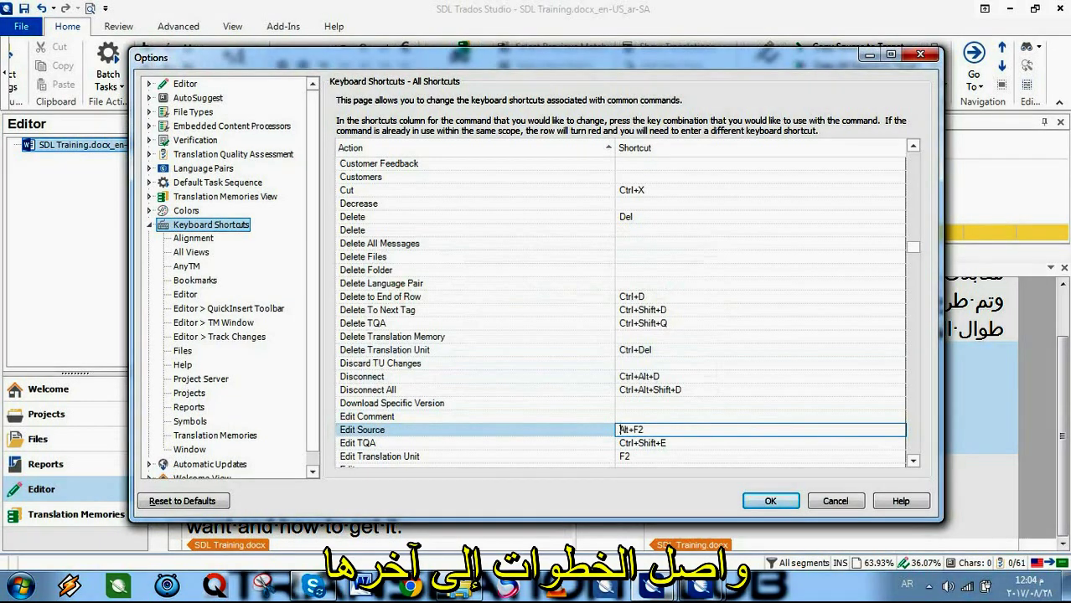
key("Return")
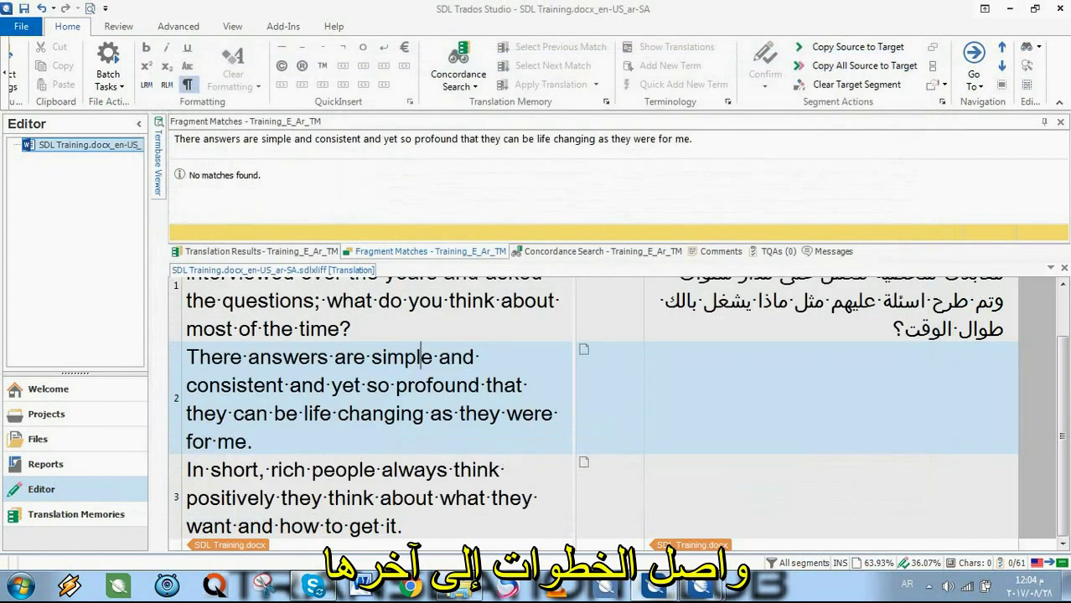
Select the whole source text of segment 2 and check its available commands and the review commands.
left_click(298, 357)
left_click_drag(187, 357, 252, 442)
right_click(264, 413)
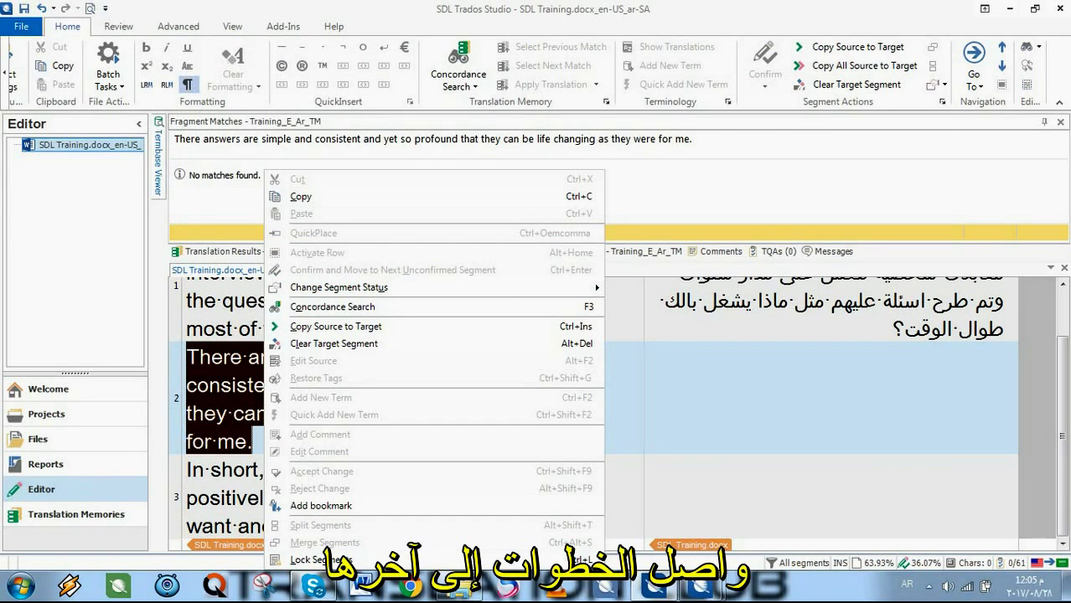
left_click(118, 26)
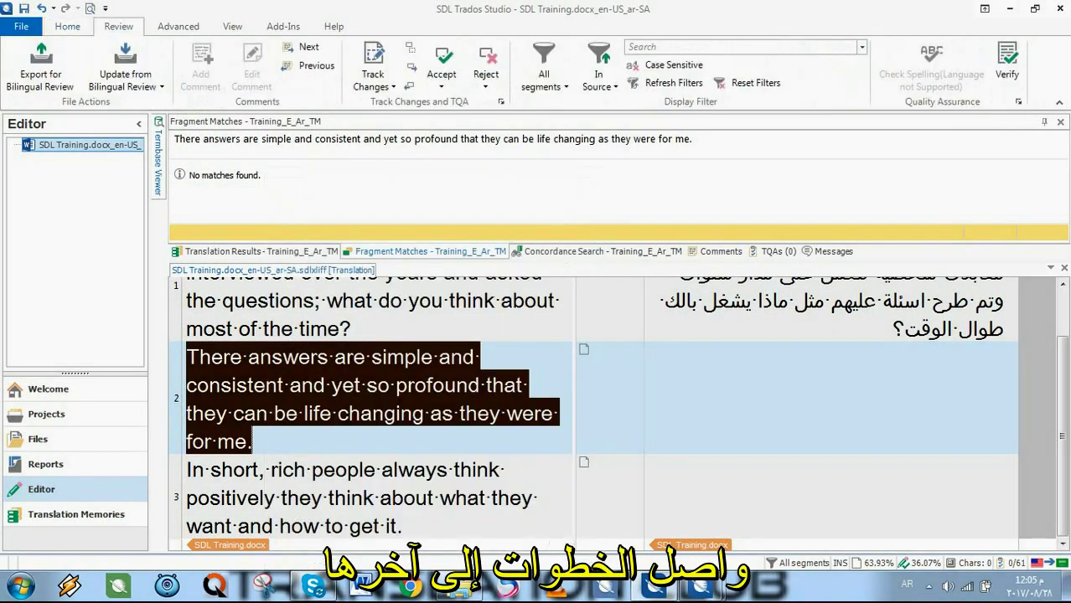
Switch to the other SDL Trados Studio instance, dismiss the Language Cloud welcome dialog and show the Editor view.
left_click(701, 587)
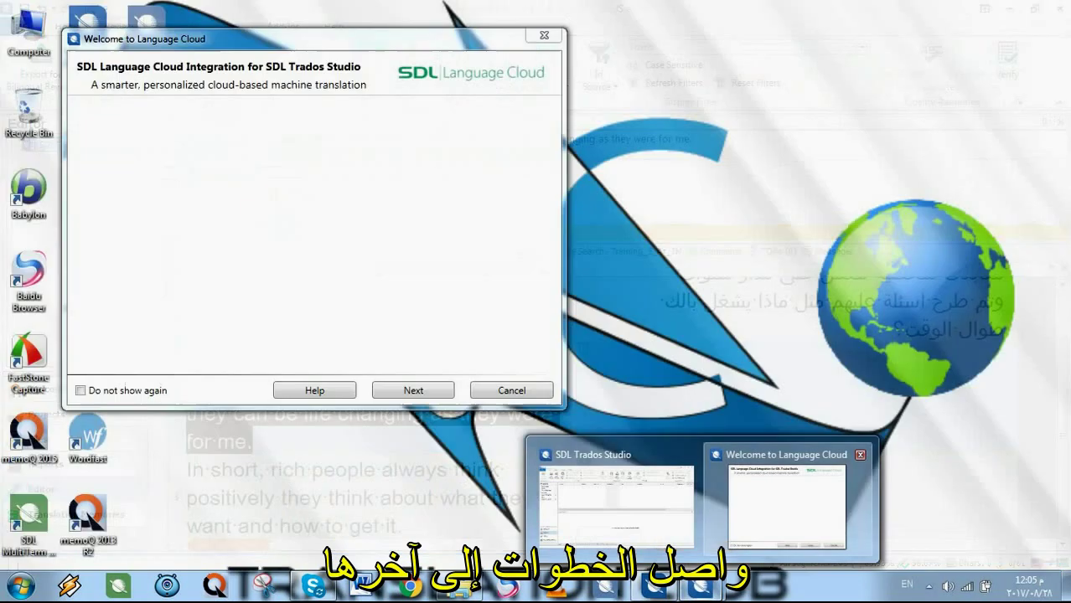
left_click(786, 503)
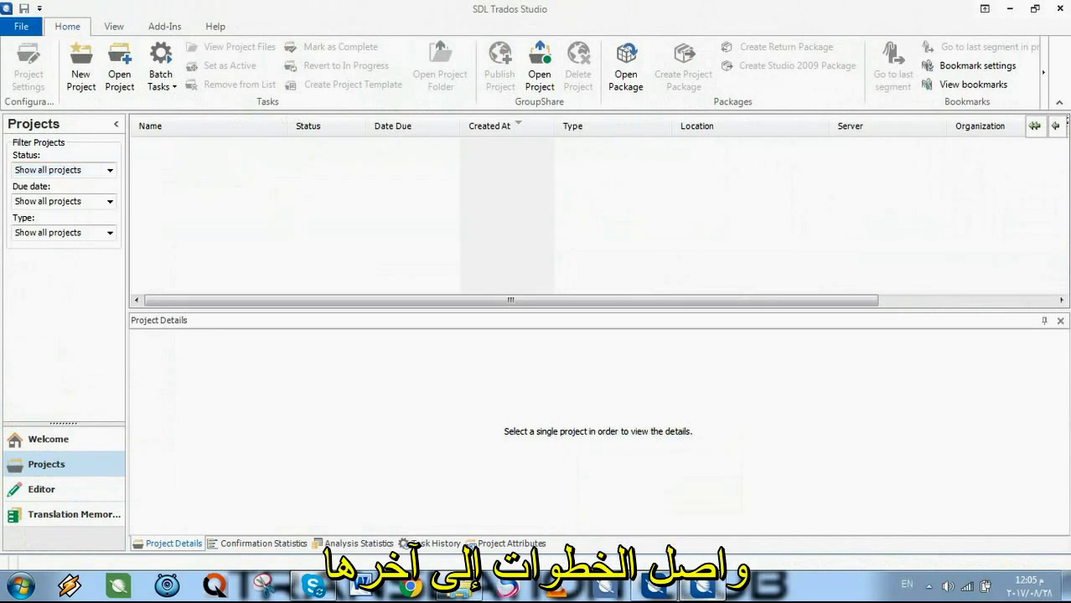
left_click(41, 490)
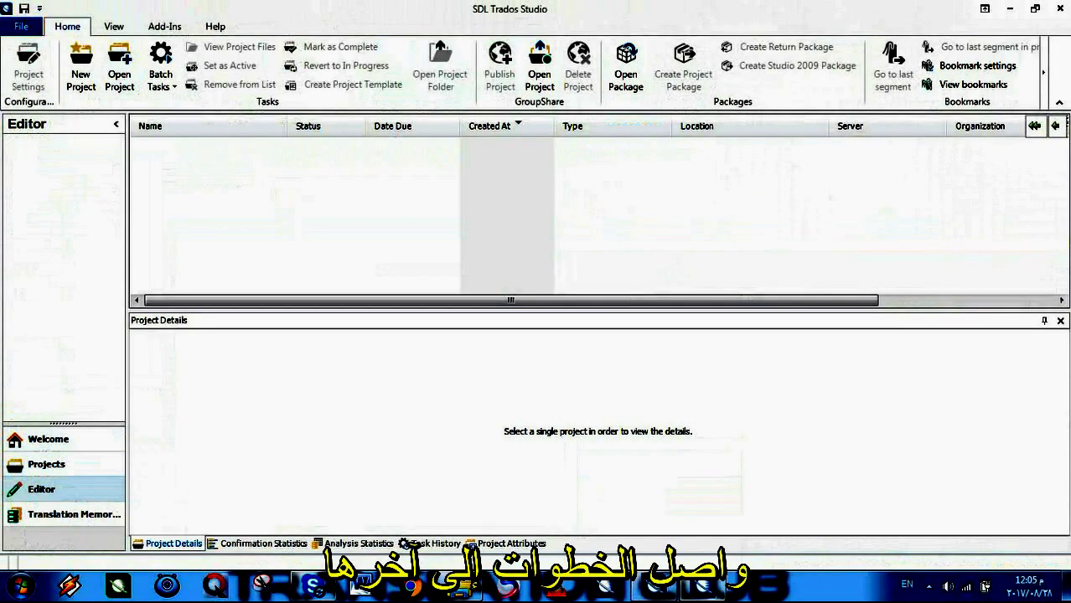
Switch to Windows Explorer and create a new folder named Target_1 in the 28-08-2017 Training folder.
mouse_move(653, 587)
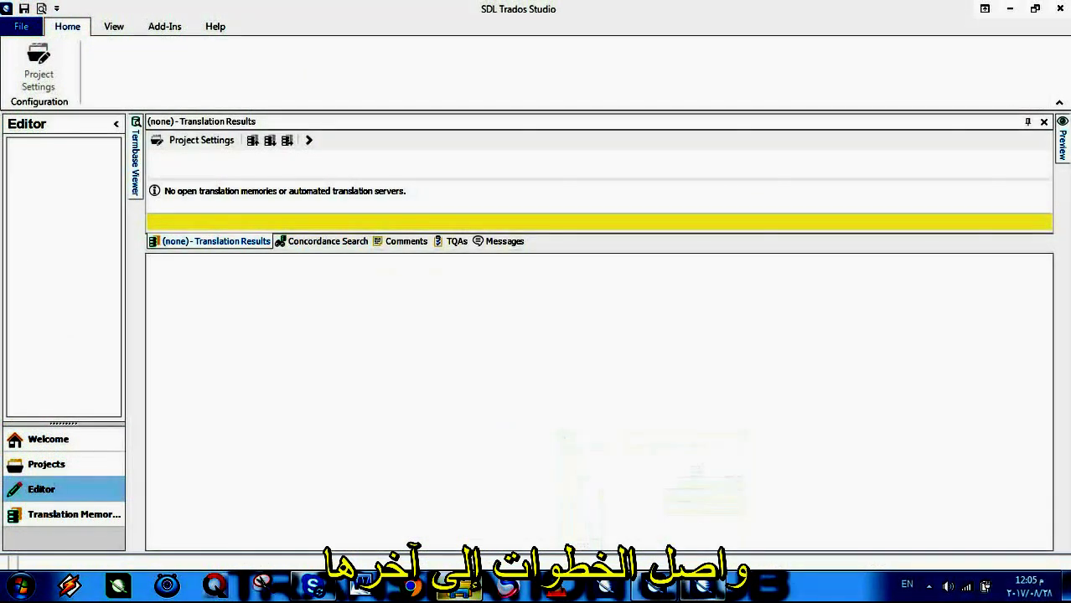
key("alt+Tab")
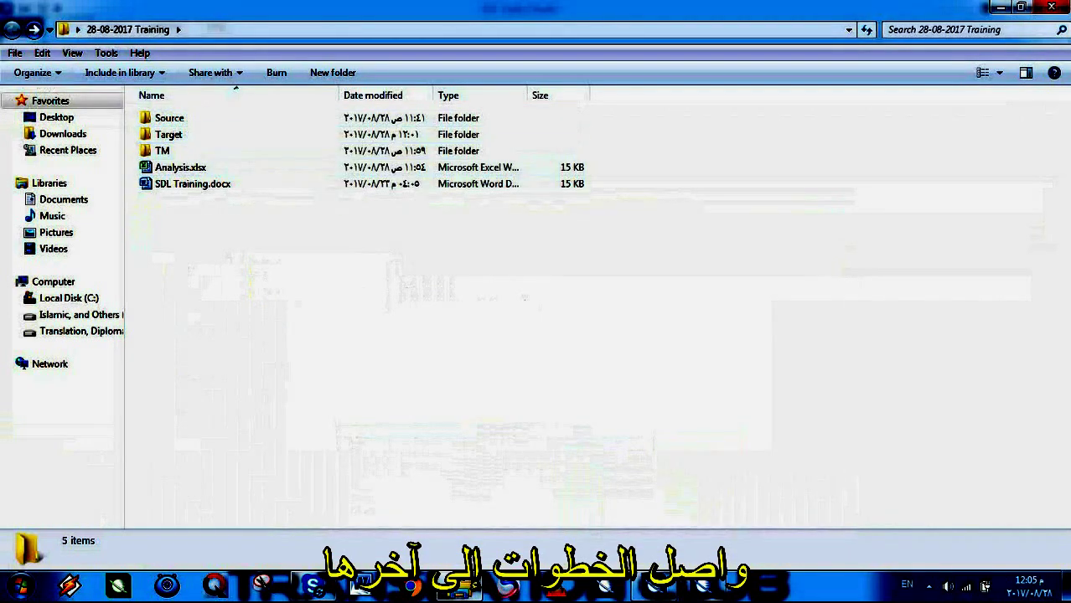
key("ctrl+shift+n")
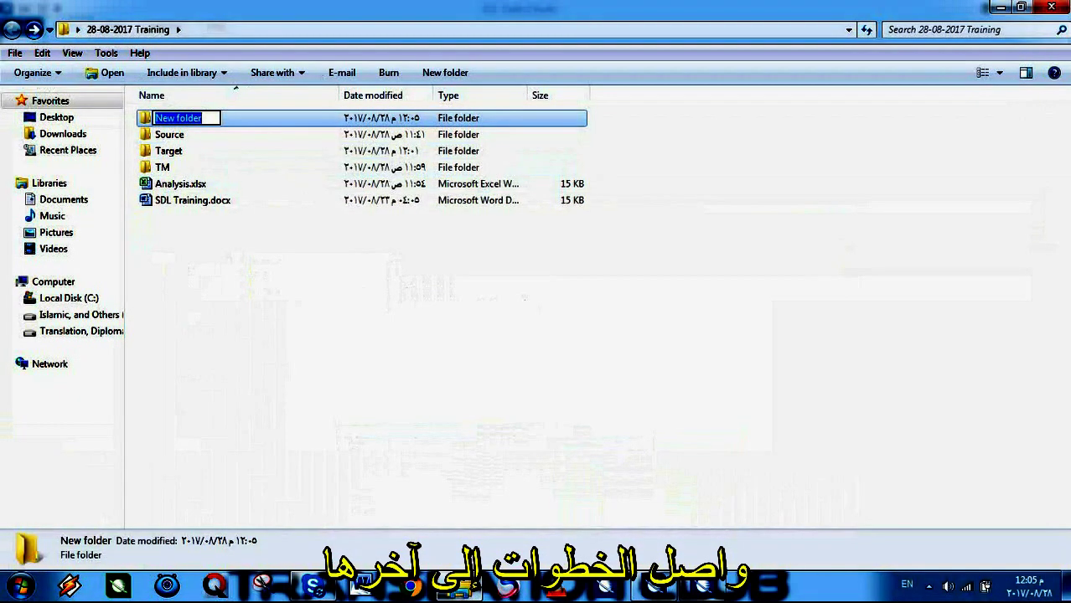
type("Target")
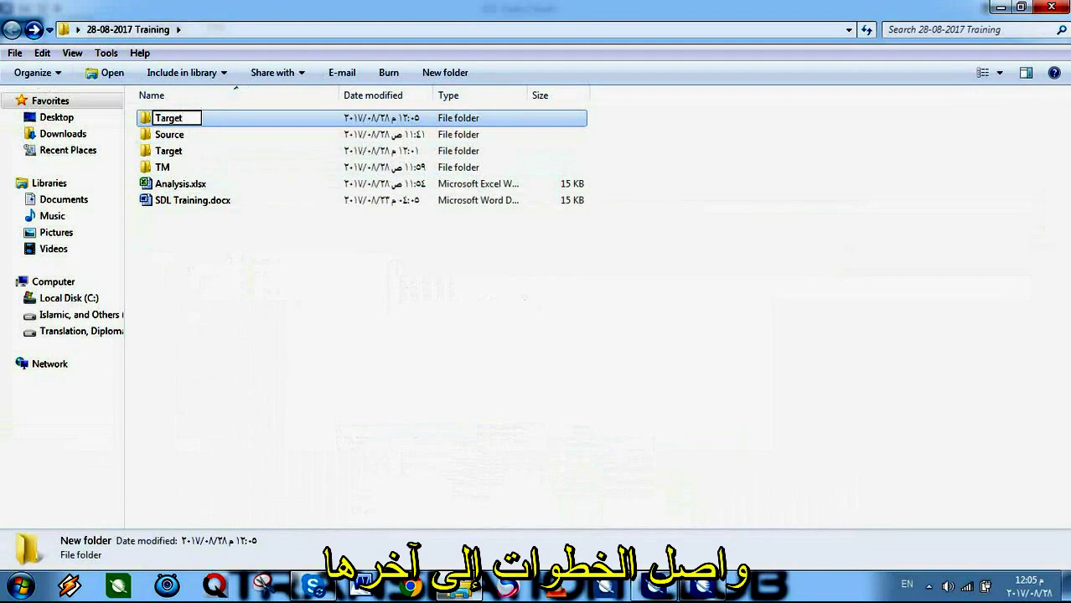
key("Return")
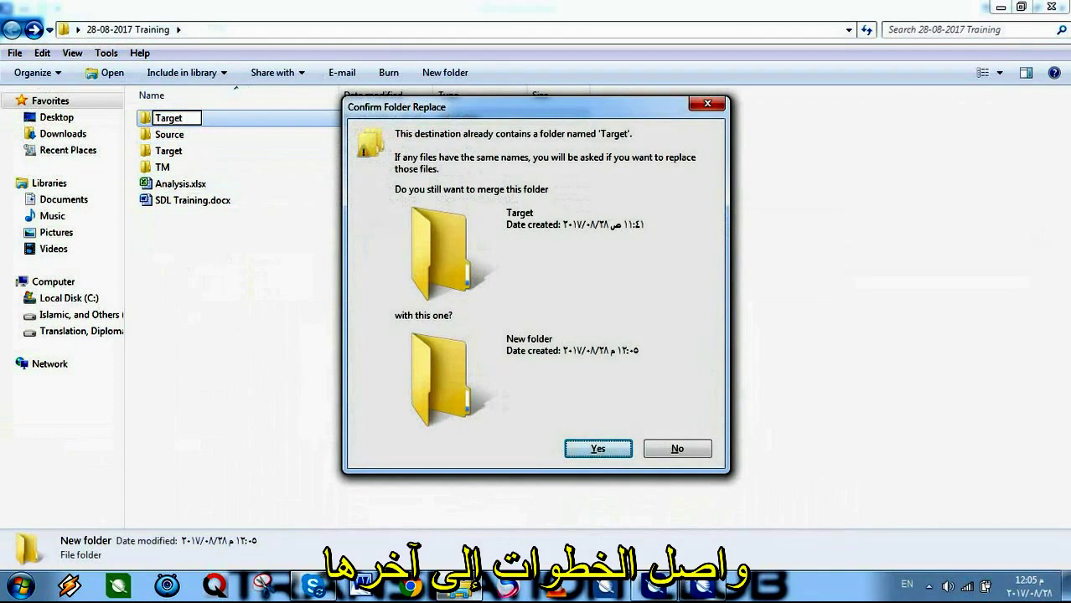
key("n")
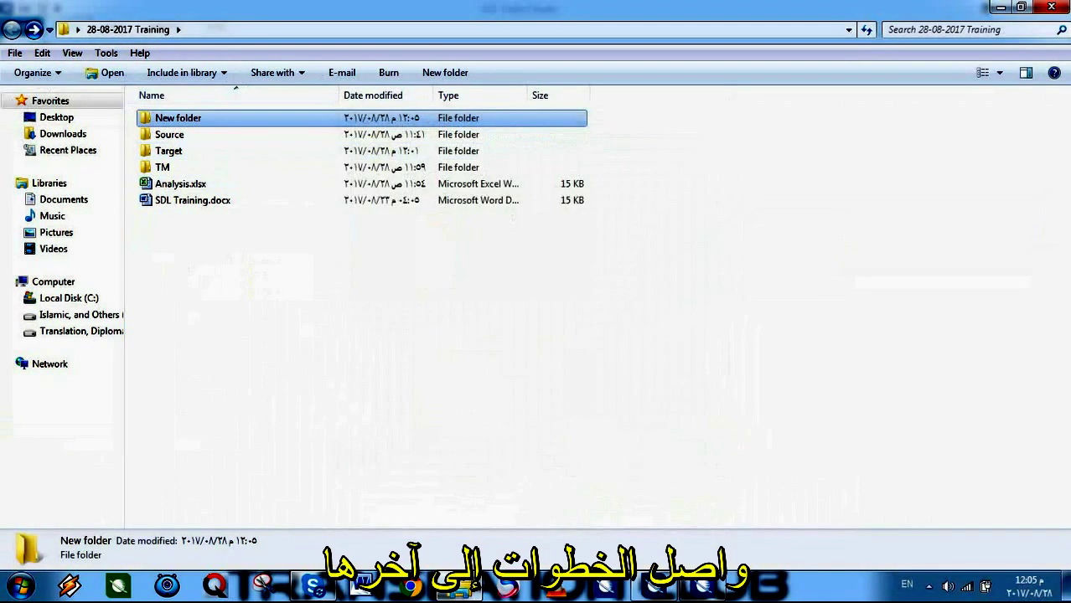
key("F2")
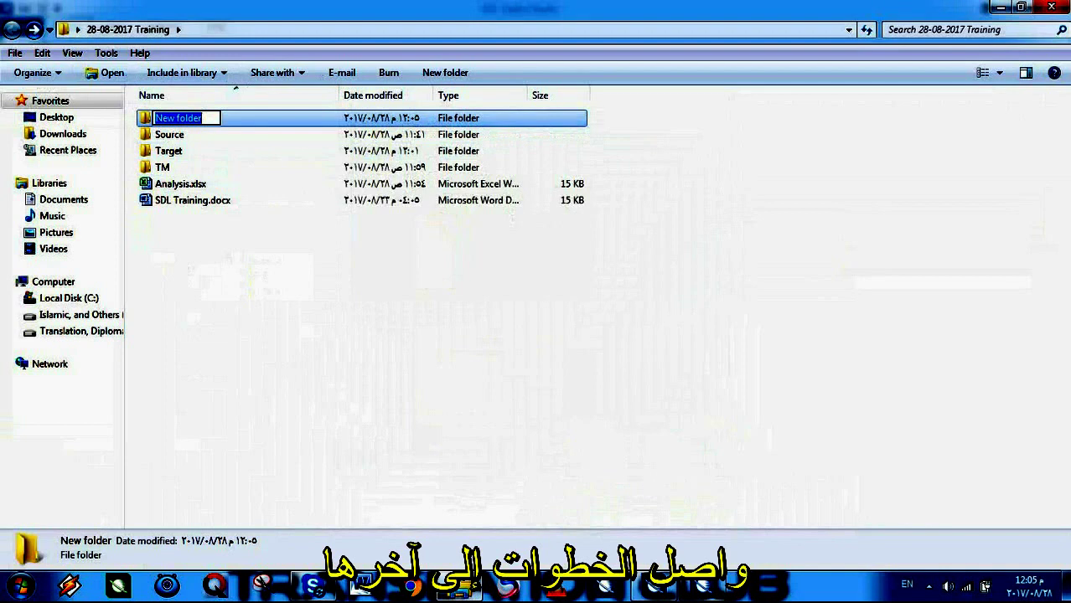
type("Target")
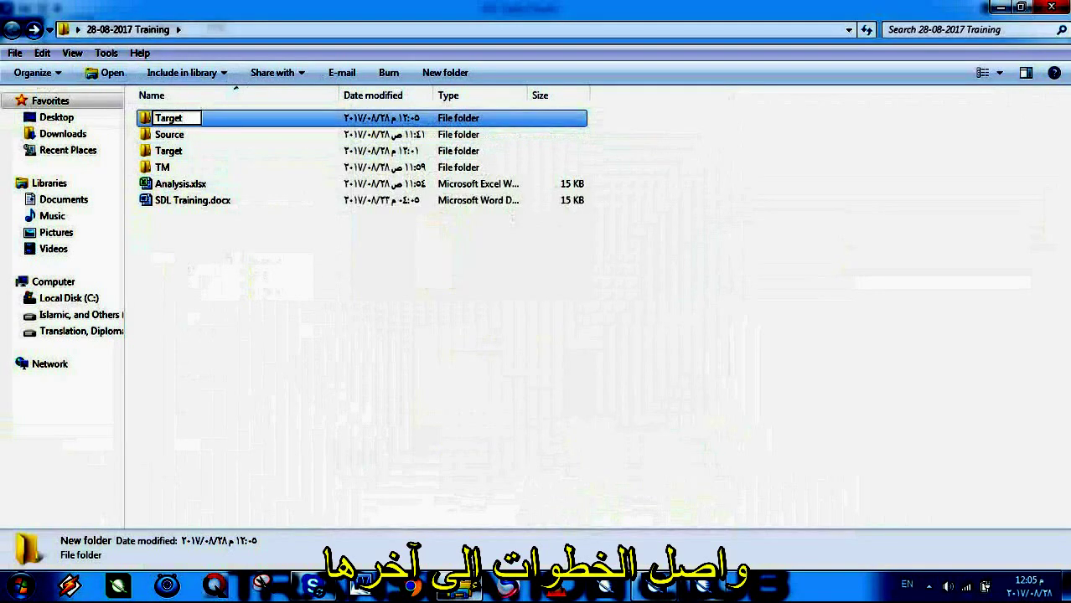
type("_1")
key("Return")
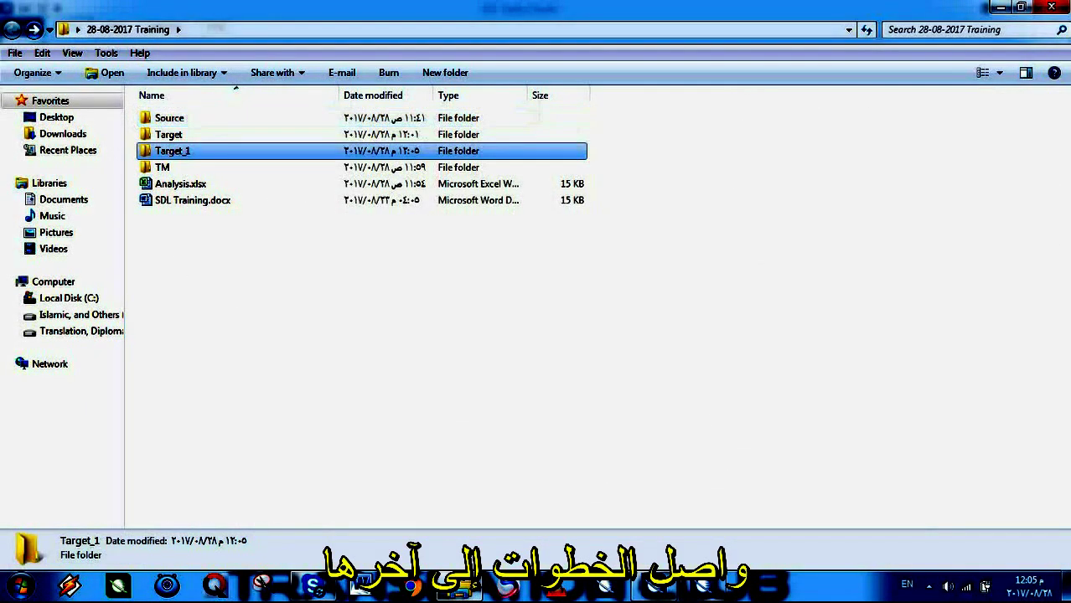
Copy SDL Training.docx from the 28-08-2017 Training folder into its Target_1 subfolder.
key("Down")
key("Down")
key("Down")
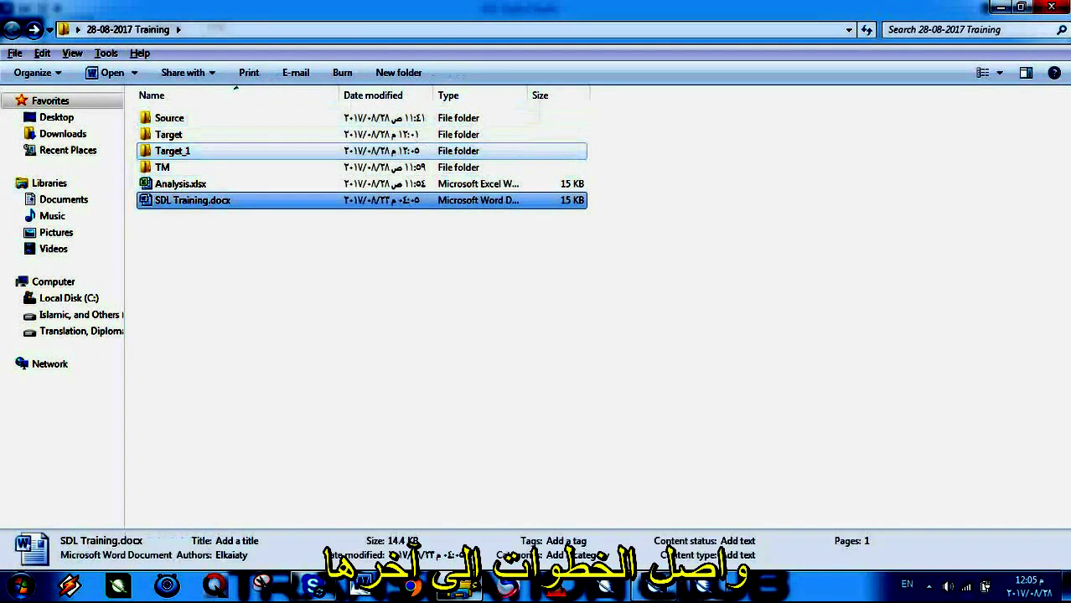
key("Up")
key("Up")
key("Up")
key("Return")
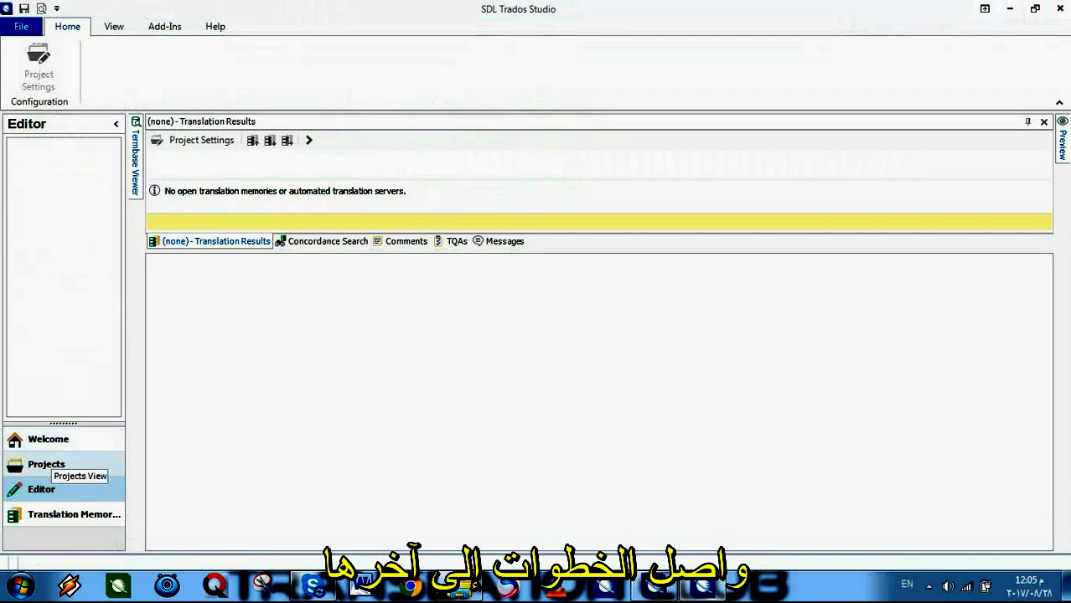
Switch to SDL Trados Studio 2015, show the Welcome view and open SDL Training.docx from Target_1 with Translate Single Document.
left_click(46, 465)
left_click(48, 440)
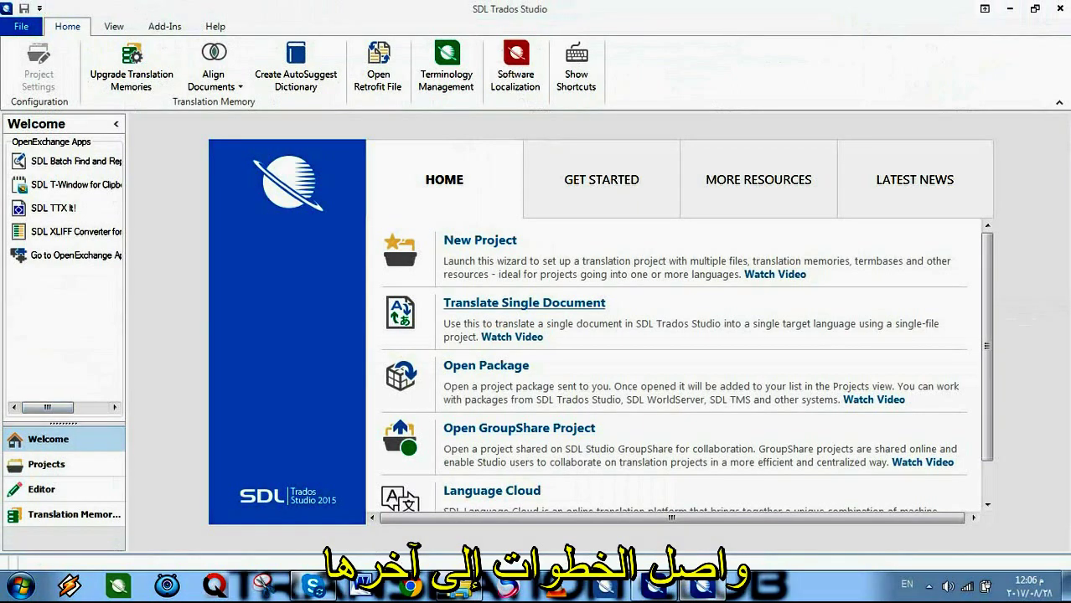
left_click(523, 303)
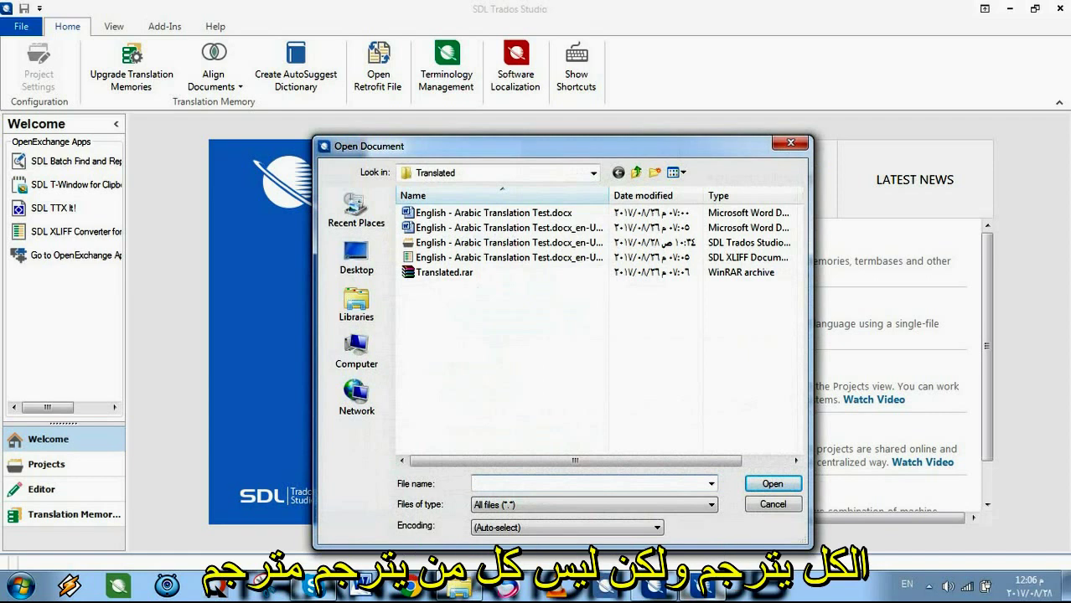
type("C:\\Users\\Shady\\Desktop\\28-08-2017 Training\\Target_1")
key("Return")
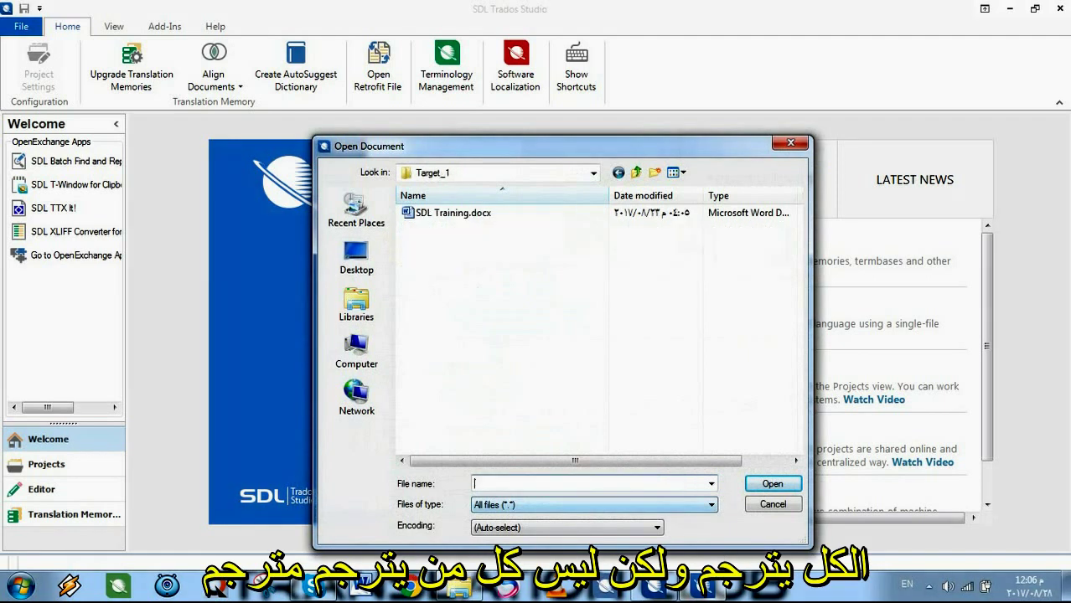
double_click(452, 213)
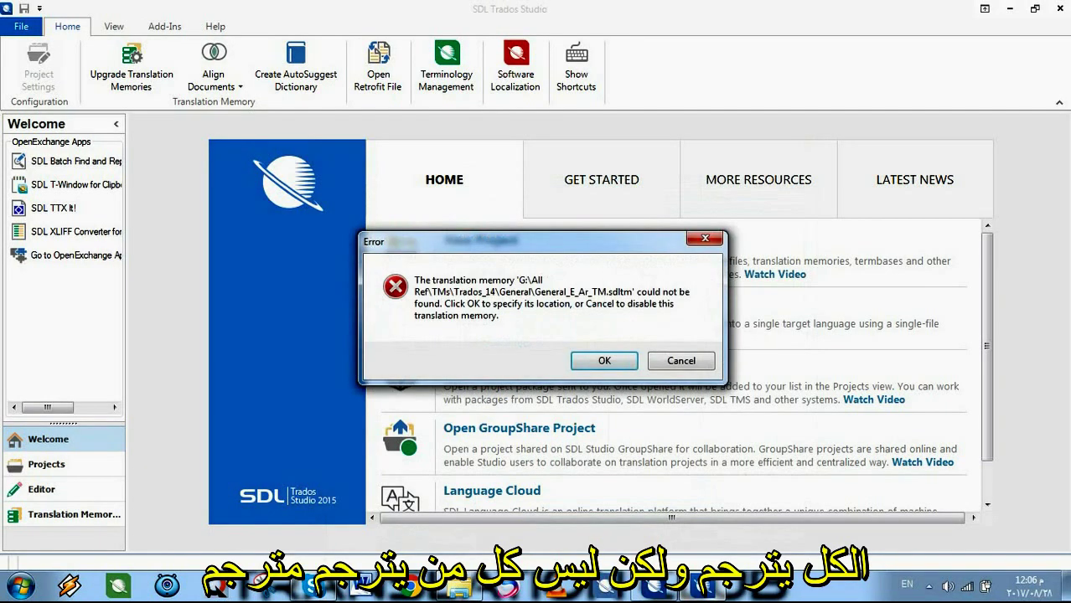
Replace the missing translation memory with Training_E_Ar_TM.sdltm from the training TM folder and open the document from English (United States) to Arabic (Saudi Arabia).
key("Return")
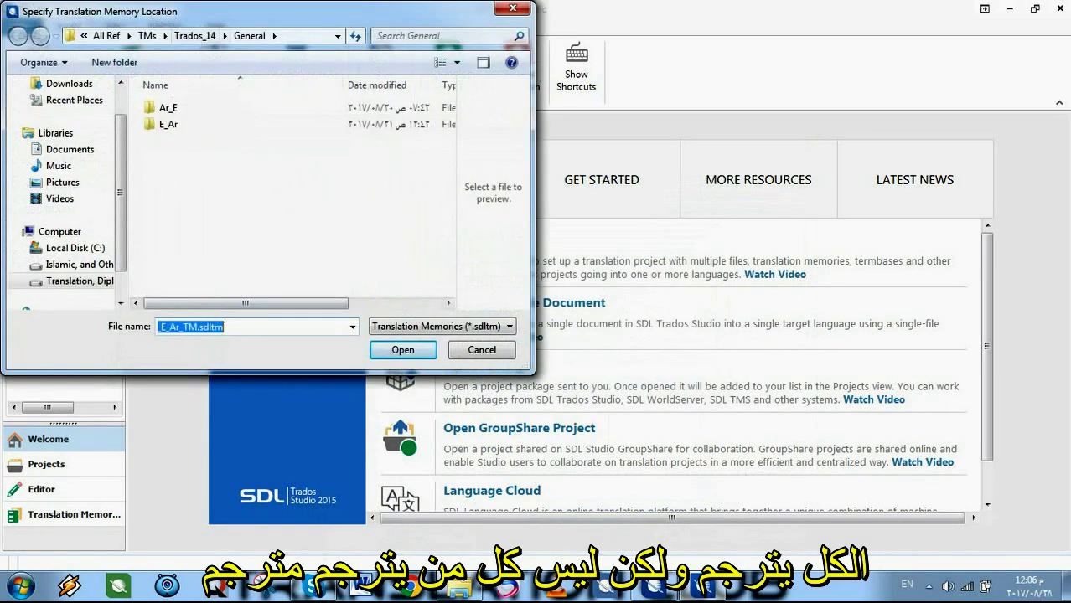
left_click(197, 36)
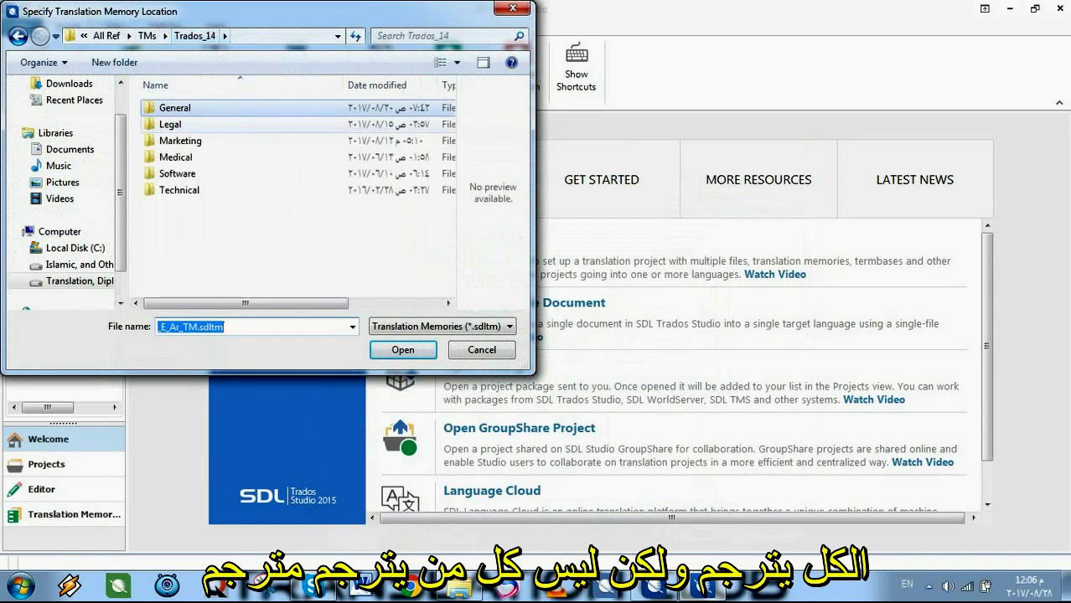
double_click(170, 124)
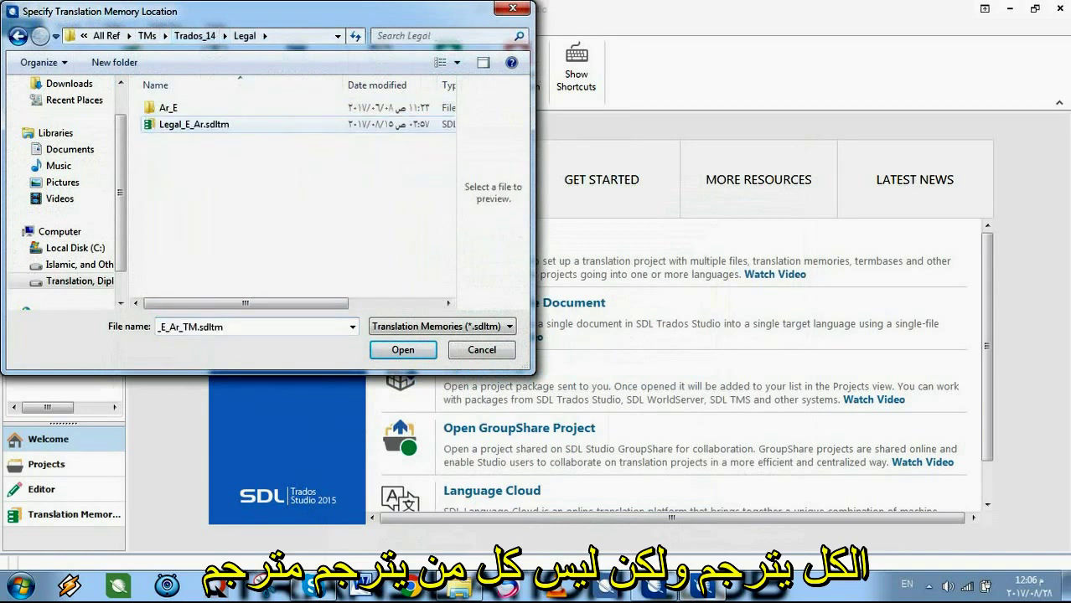
key("BackSpace")
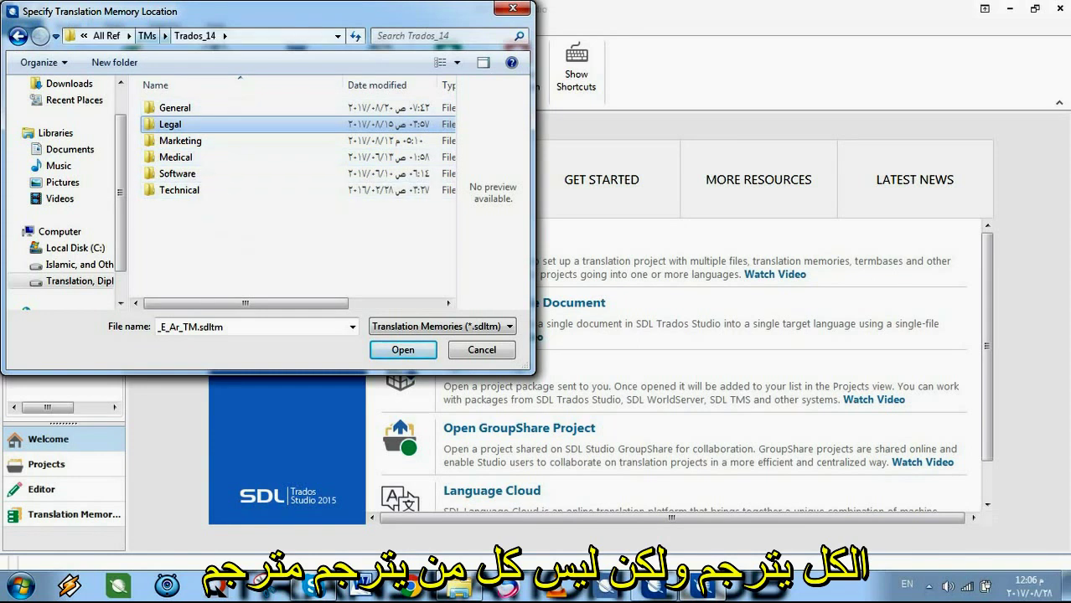
left_click(207, 327)
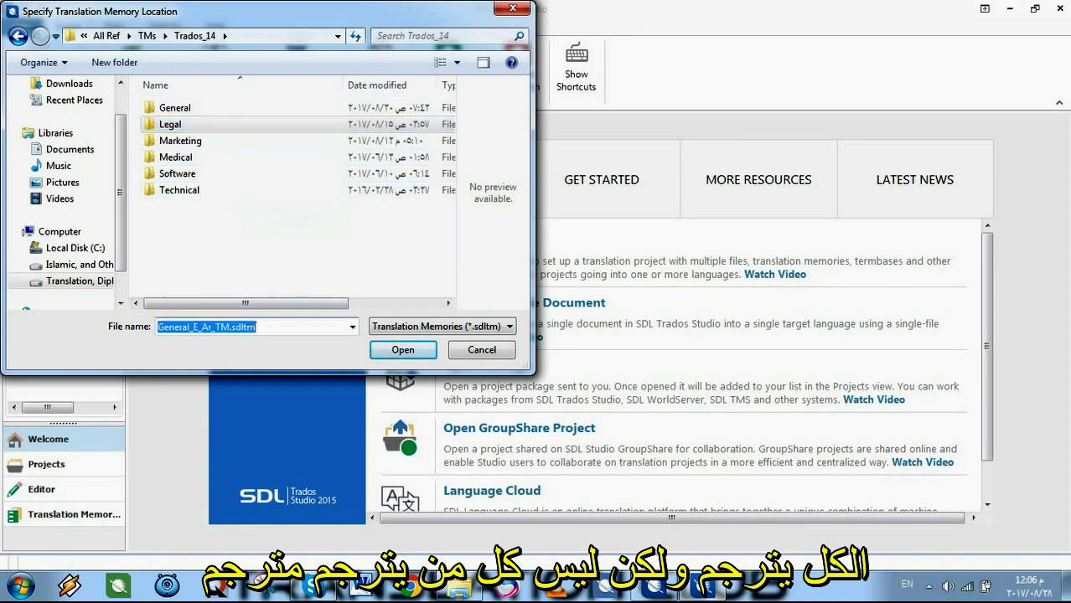
key("ctrl+v")
key("Return")
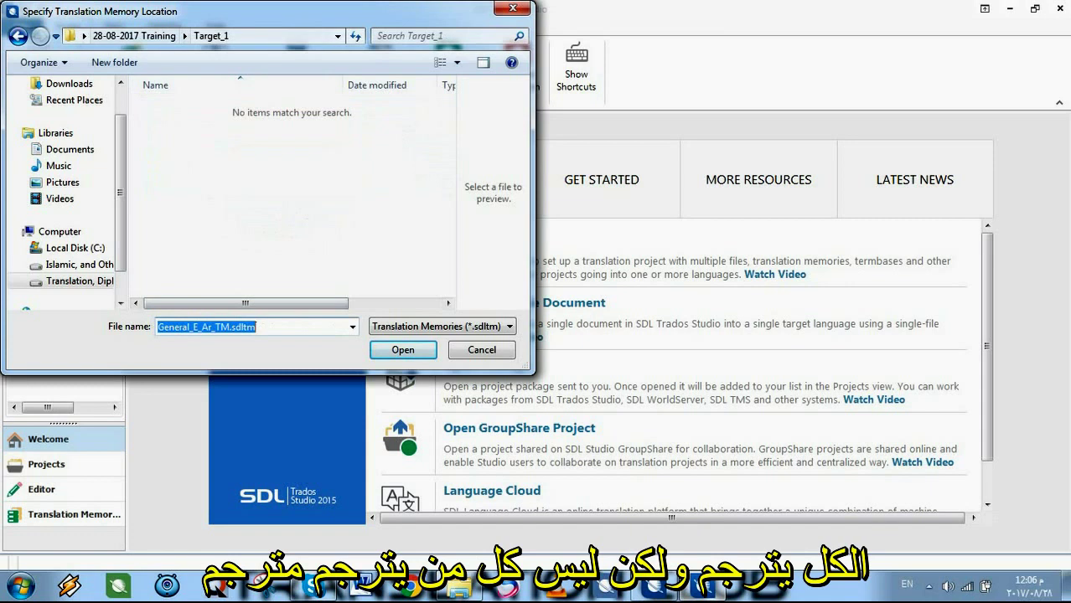
left_click(134, 36)
double_click(167, 157)
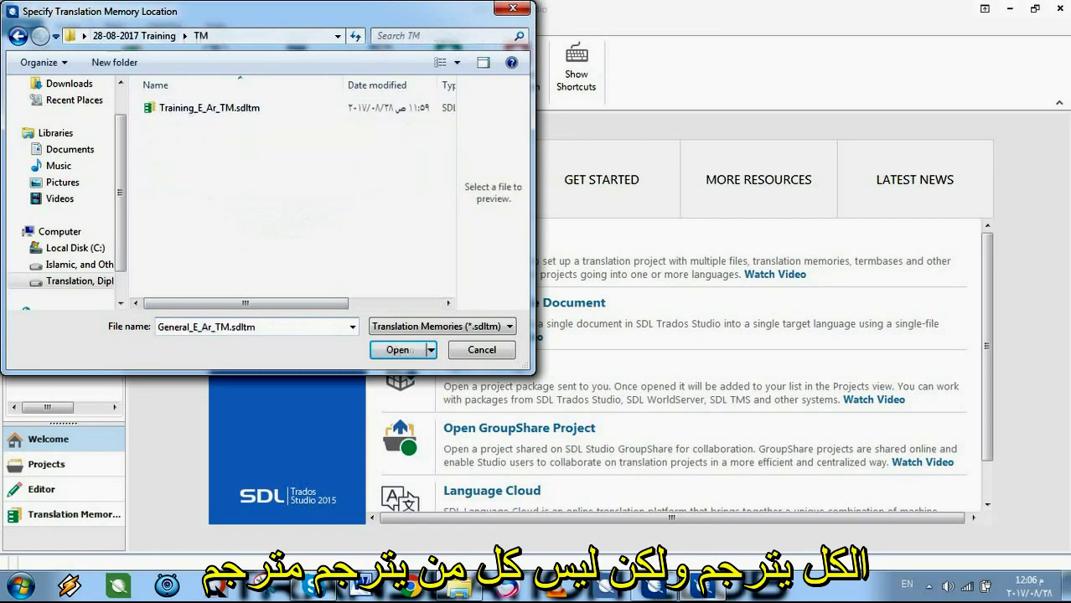
double_click(193, 108)
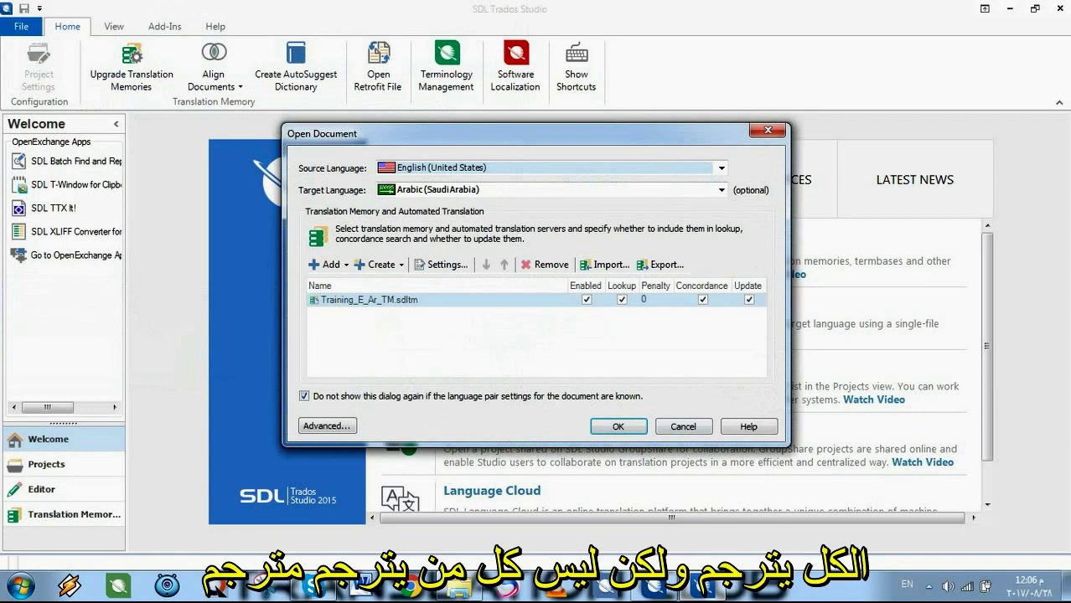
key("Return")
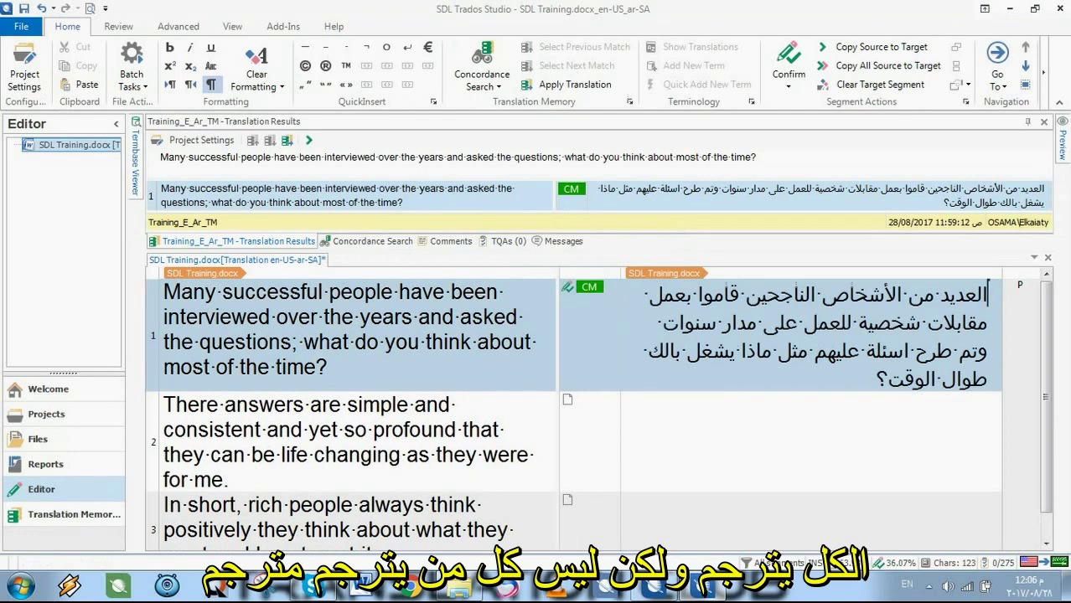
Confirm segment 1, then check the commands available for segment 2's source text, first unselected and then fully selected.
key("ctrl+Return")
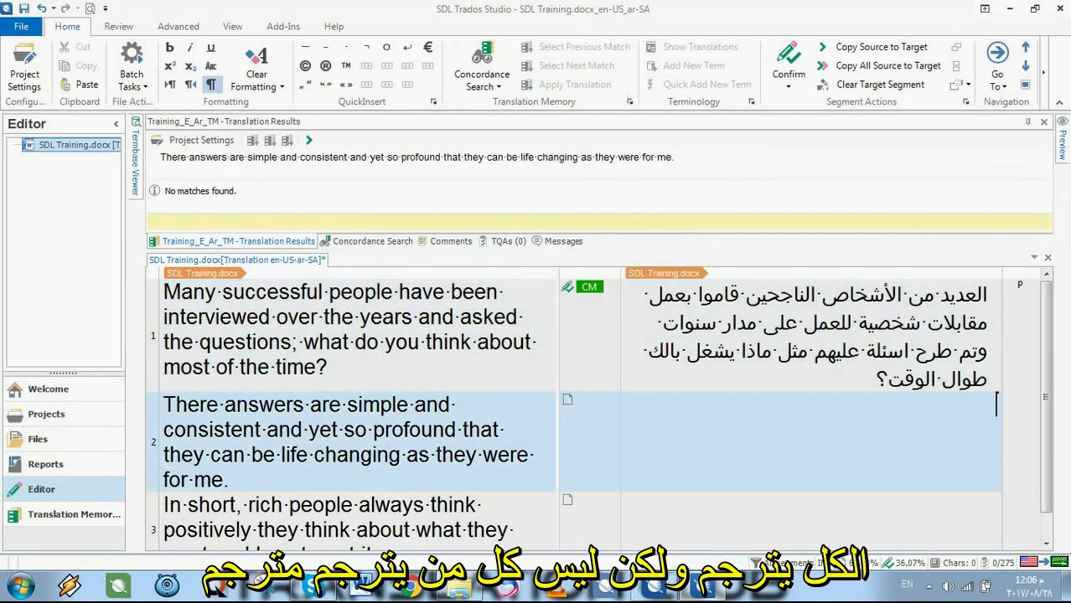
right_click(169, 405)
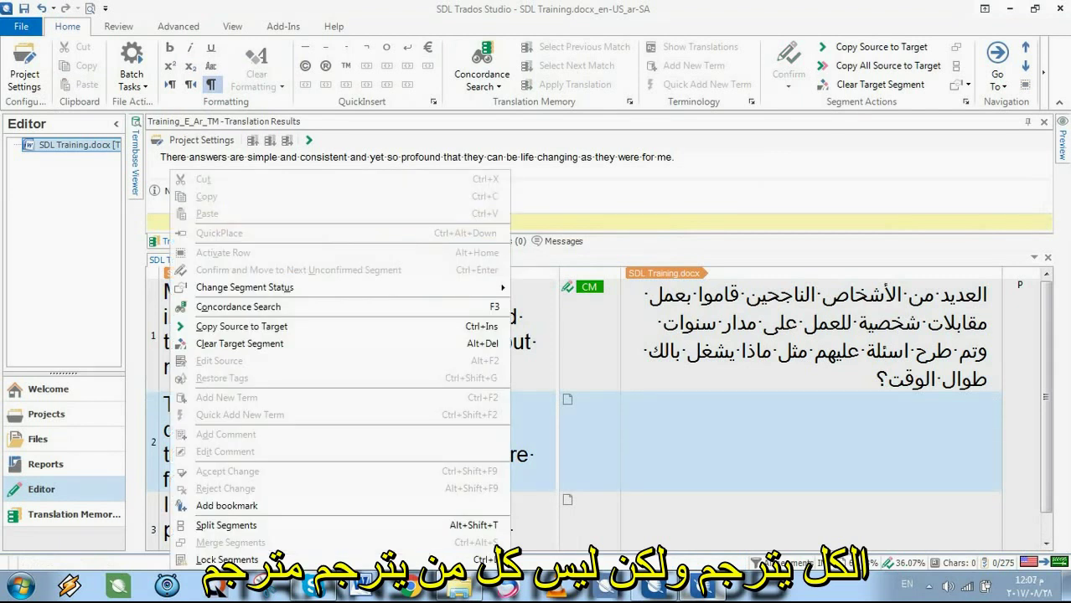
key("Escape")
key("ctrl+a")
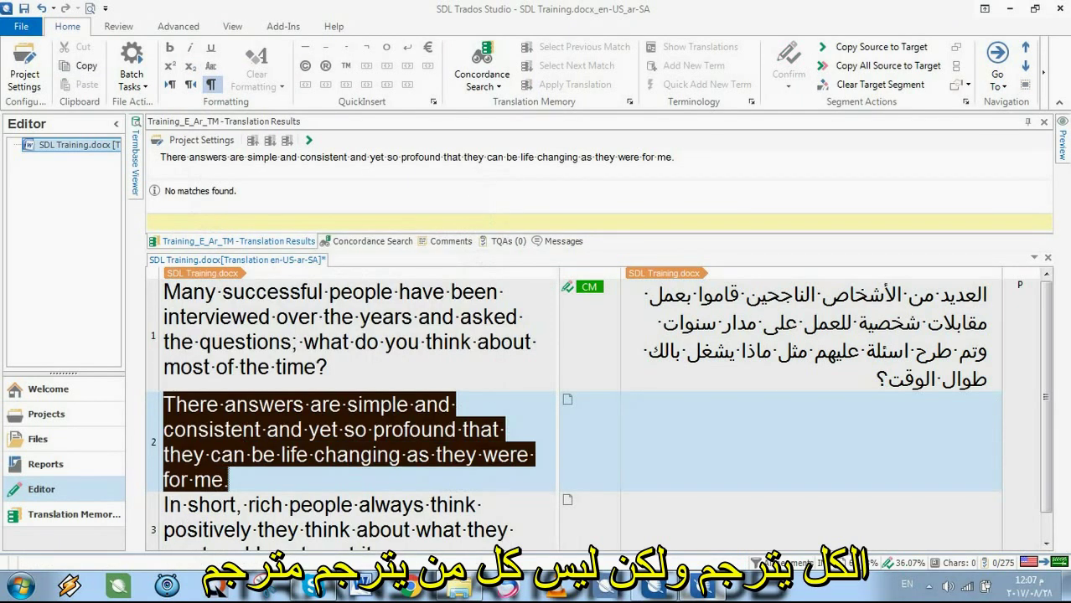
right_click(221, 430)
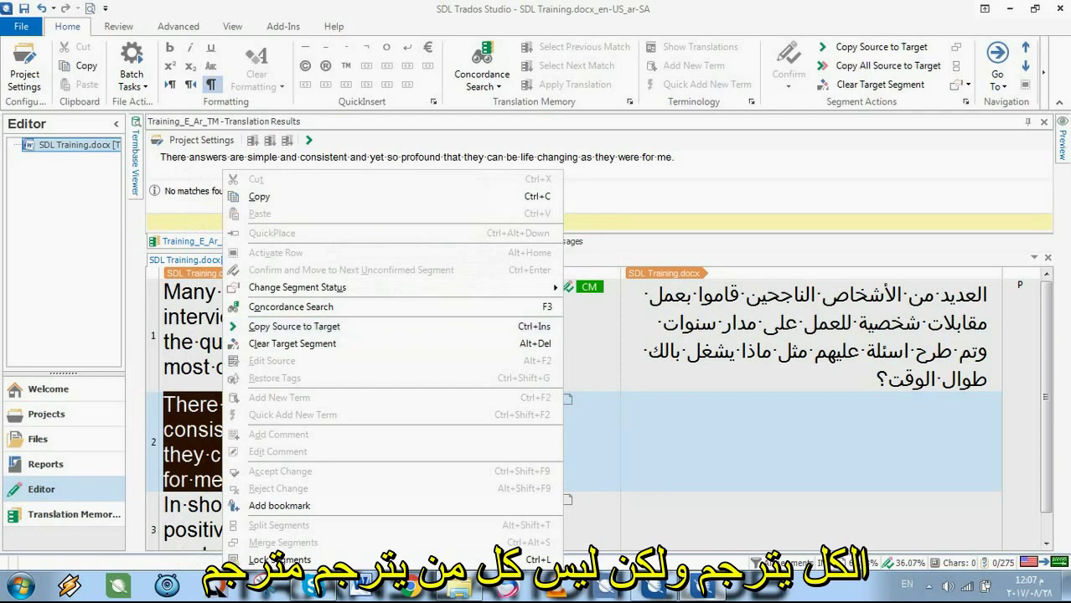
key("Escape")
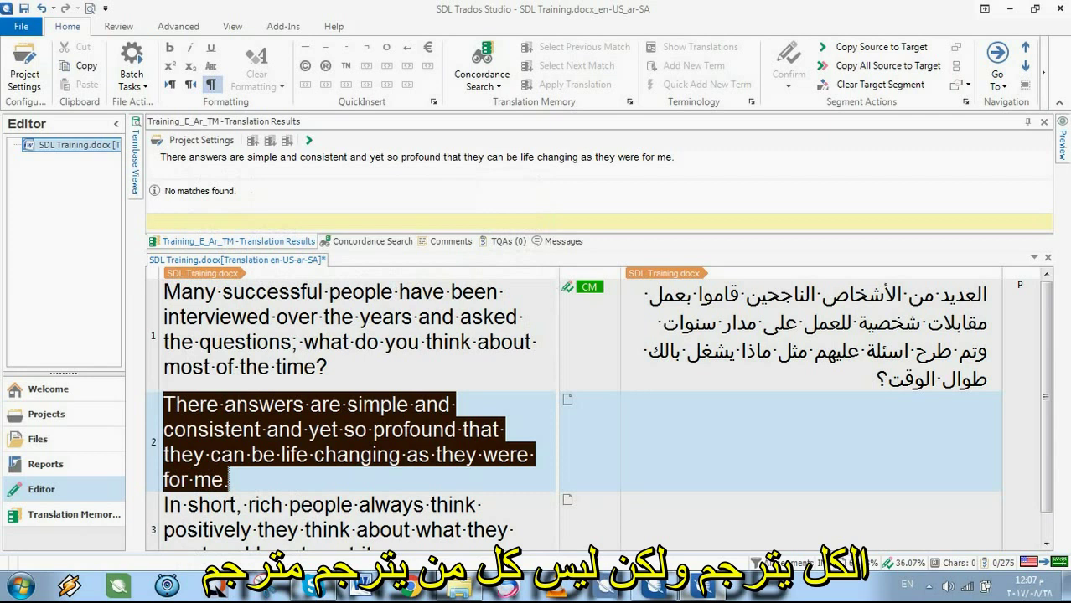
left_click(995, 405)
left_click(228, 480)
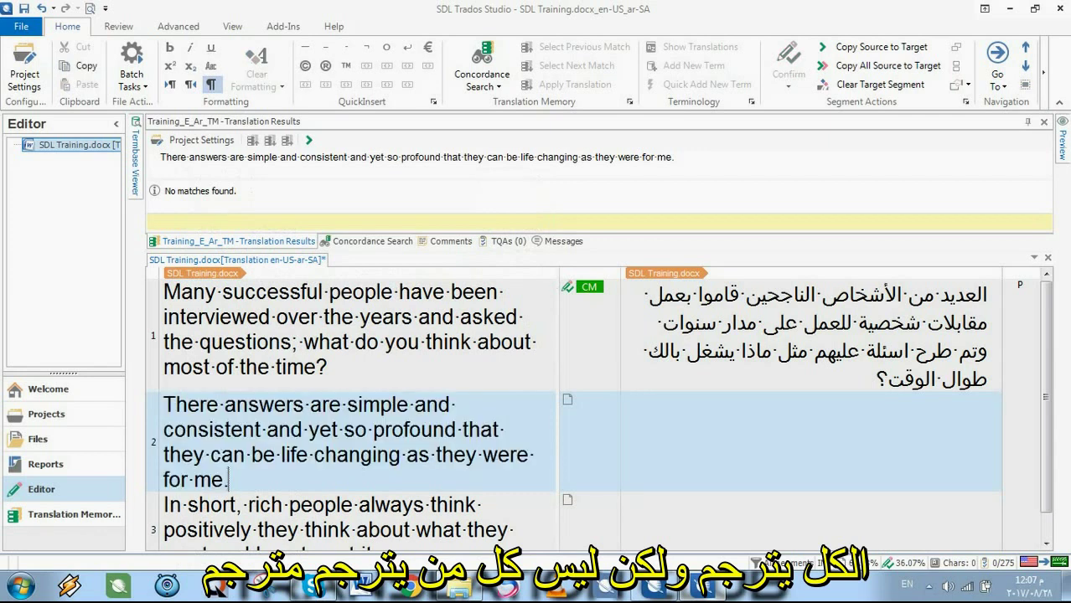
Save the bilingual file as SDL Training.docx_en-US_ar-SA.sdlxliff in the Target_1 folder.
key("ctrl+s")
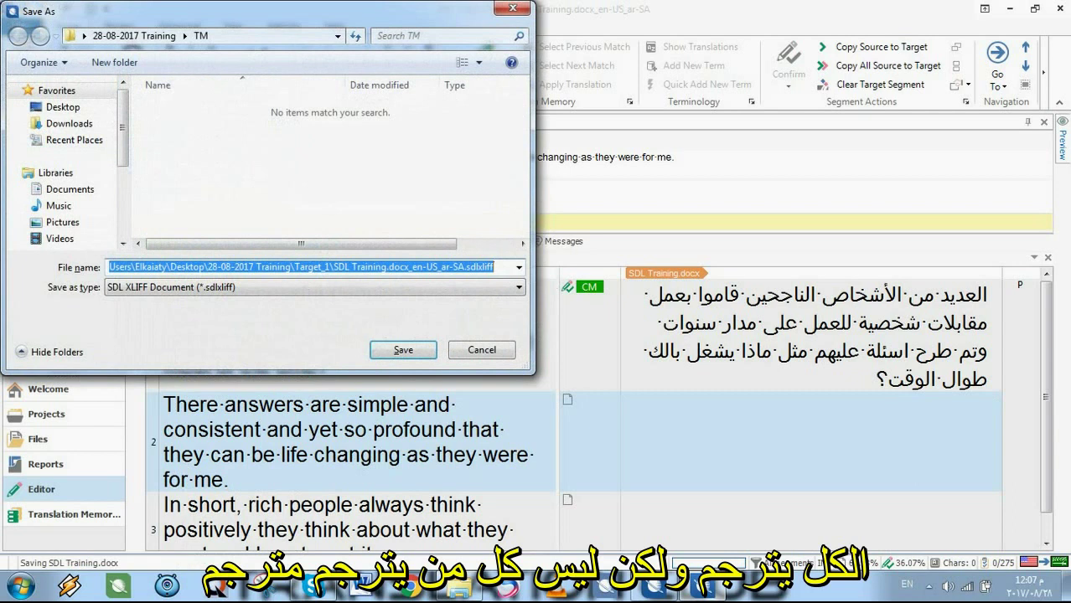
left_click(134, 36)
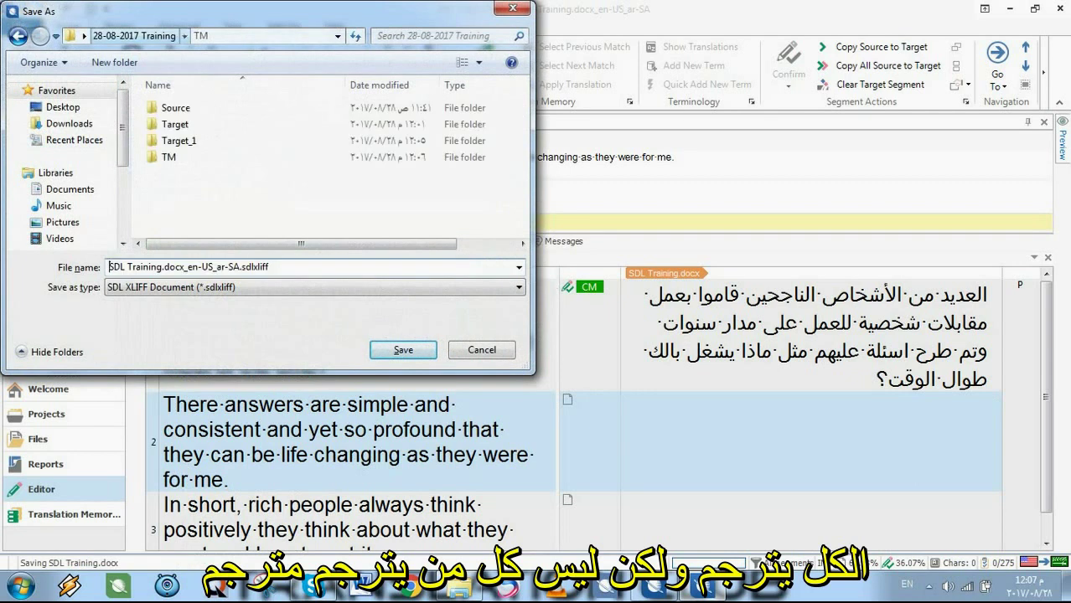
double_click(178, 139)
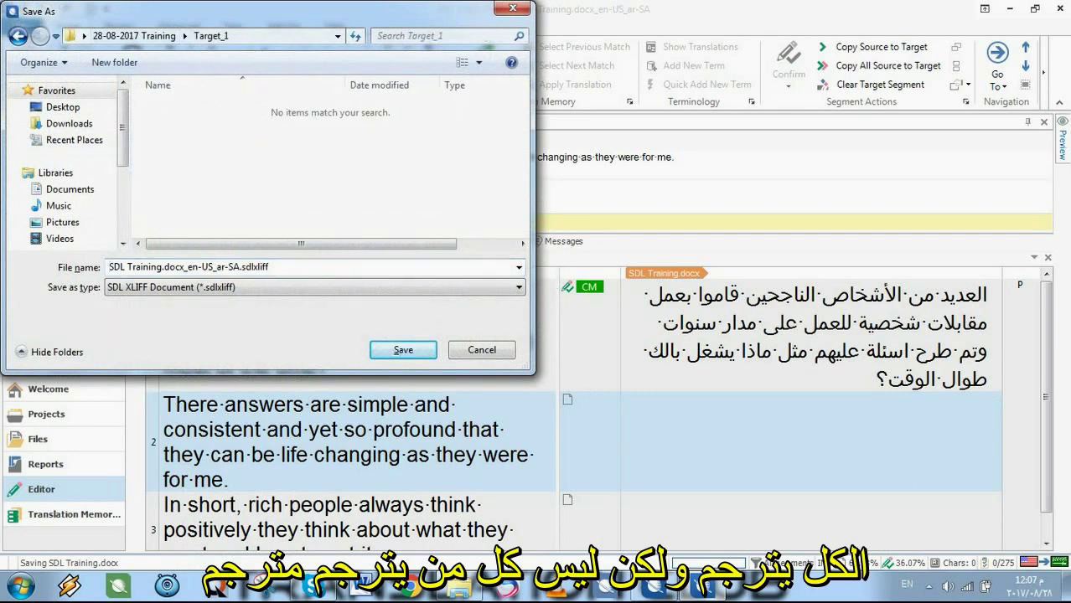
key("Return")
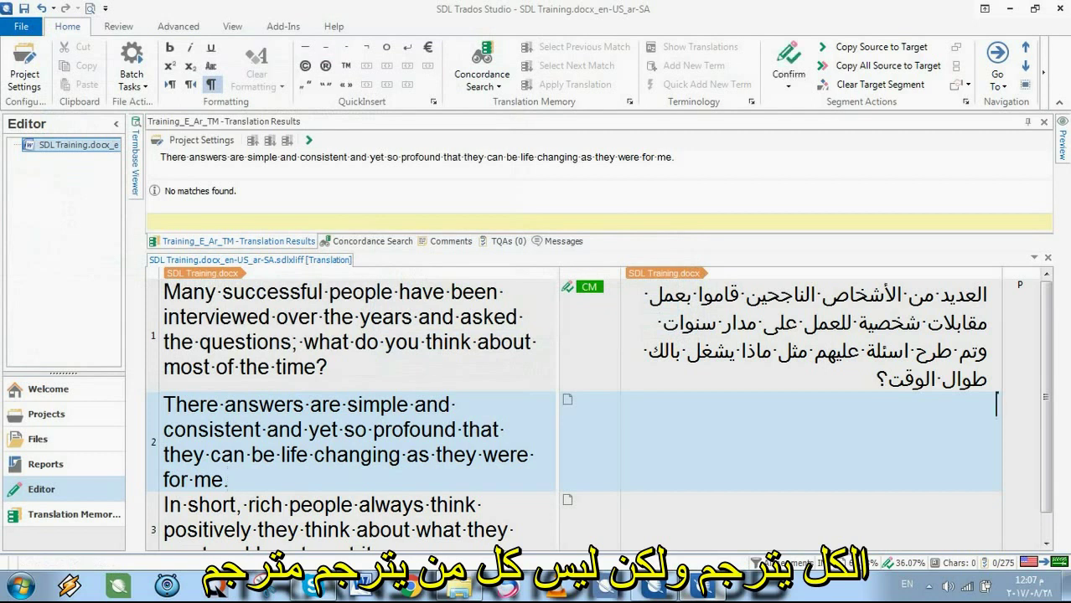
Check cursor placement in segment 1's target and in both the source and target of segment 2.
left_click(757, 349)
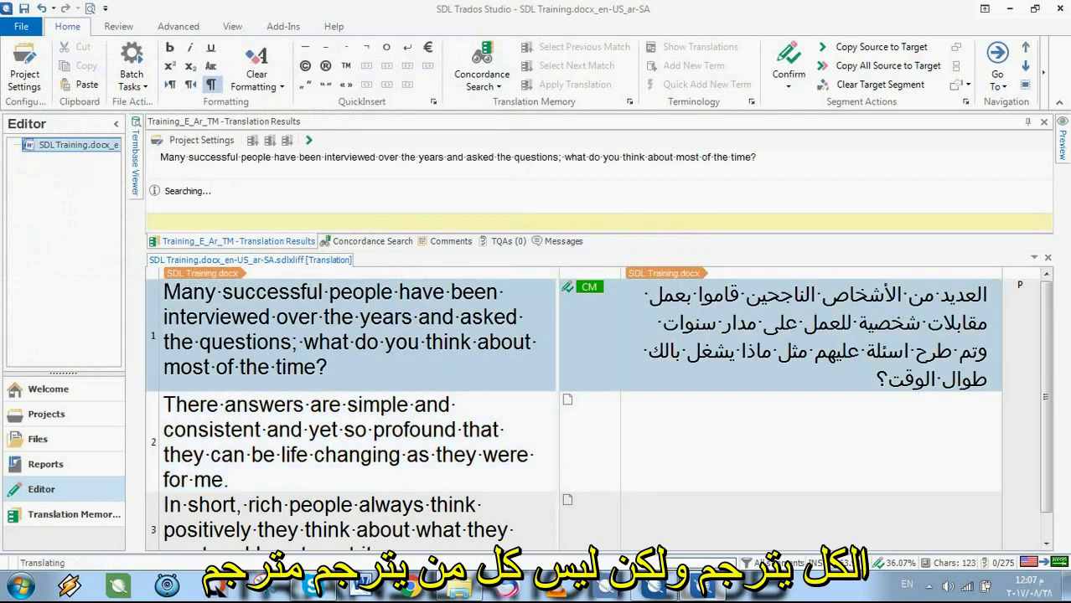
left_click(996, 406)
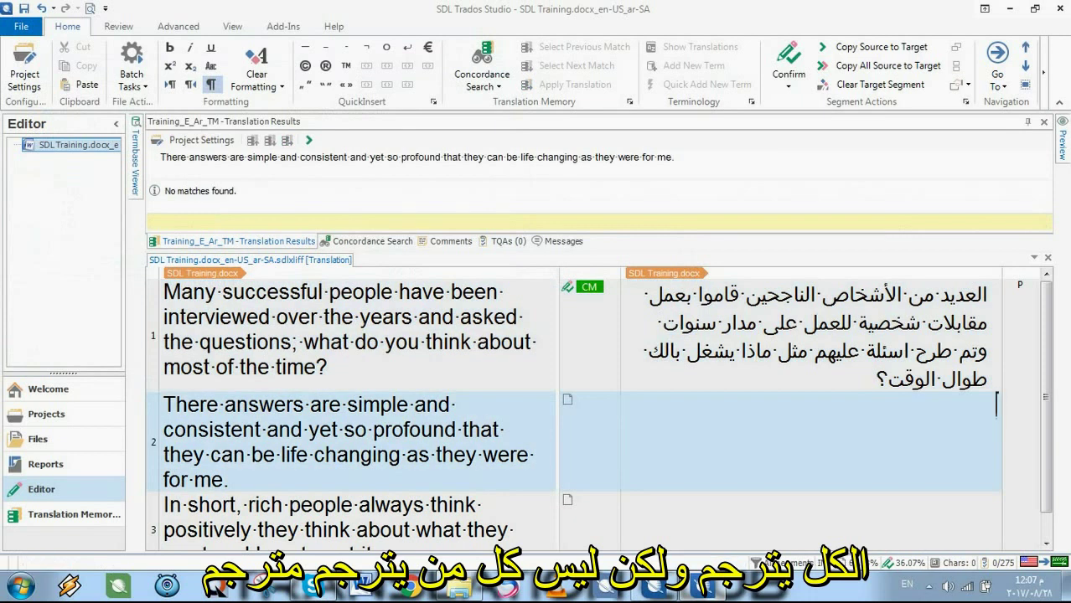
left_click(360, 456)
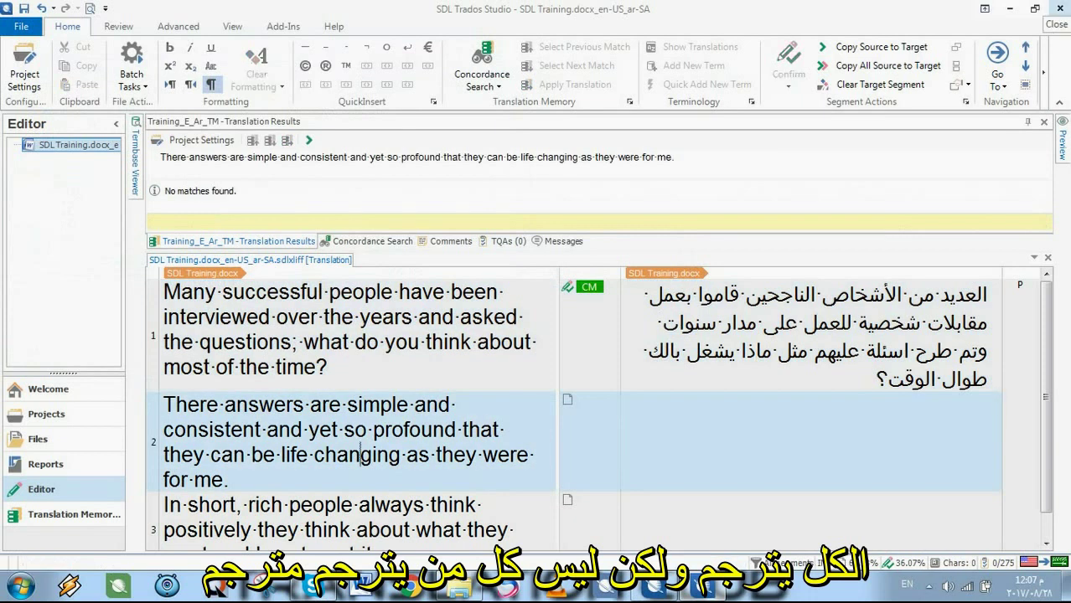
left_click(996, 405)
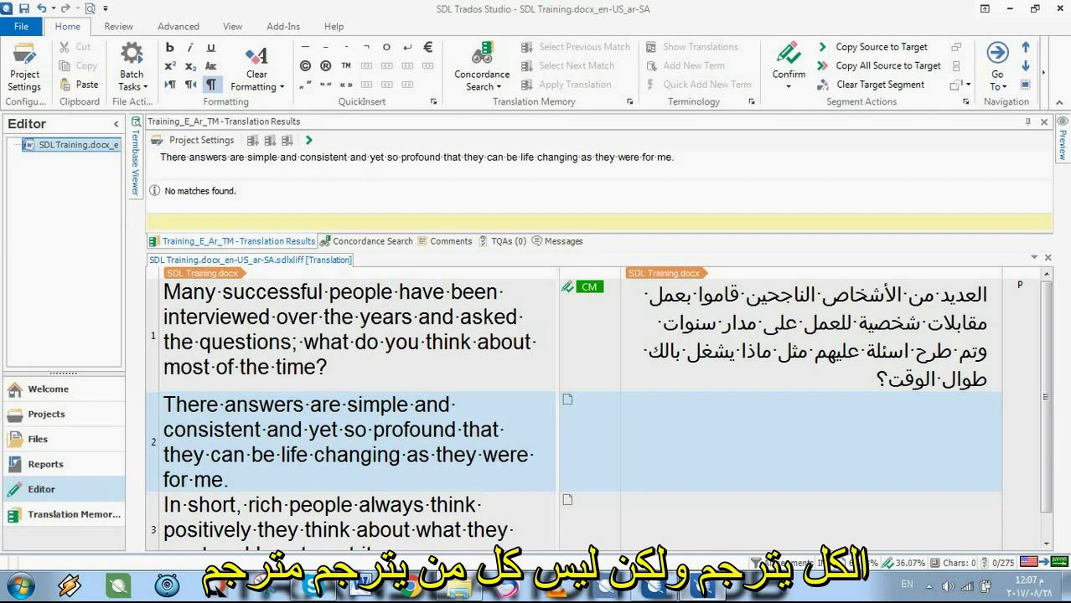
Switch to Windows Explorer to check the files in Target_1, then return to segment 1's target text in SDL Trados Studio.
left_click(459, 587)
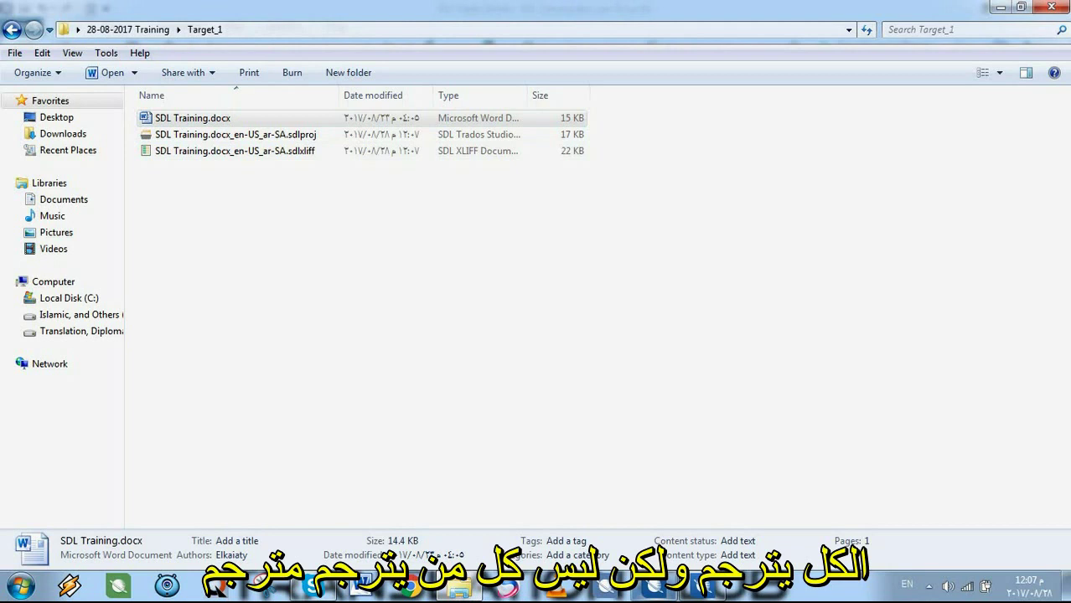
left_click(703, 586)
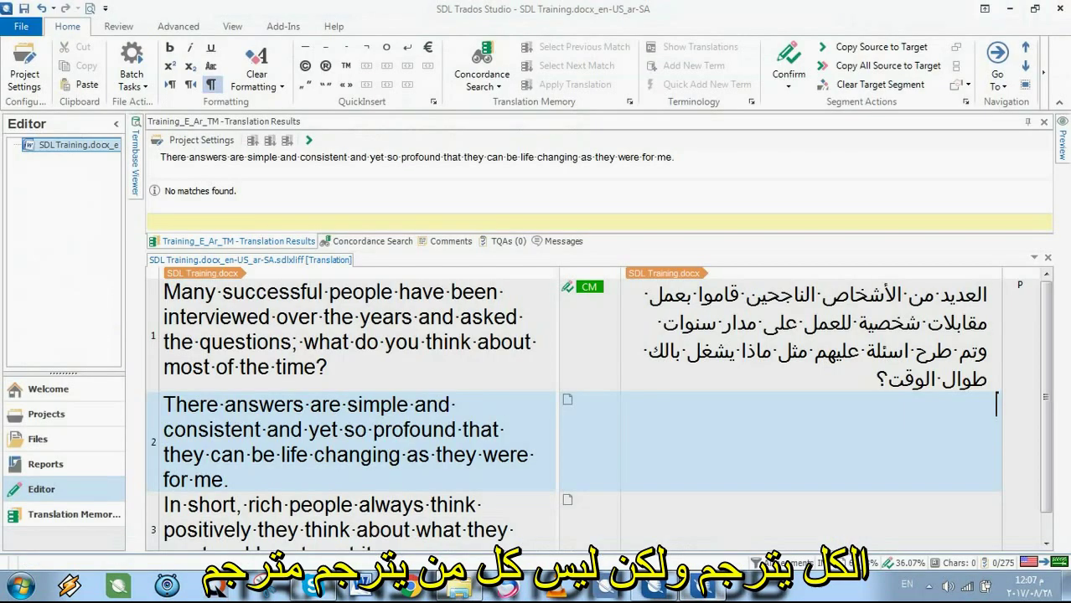
left_click(877, 378)
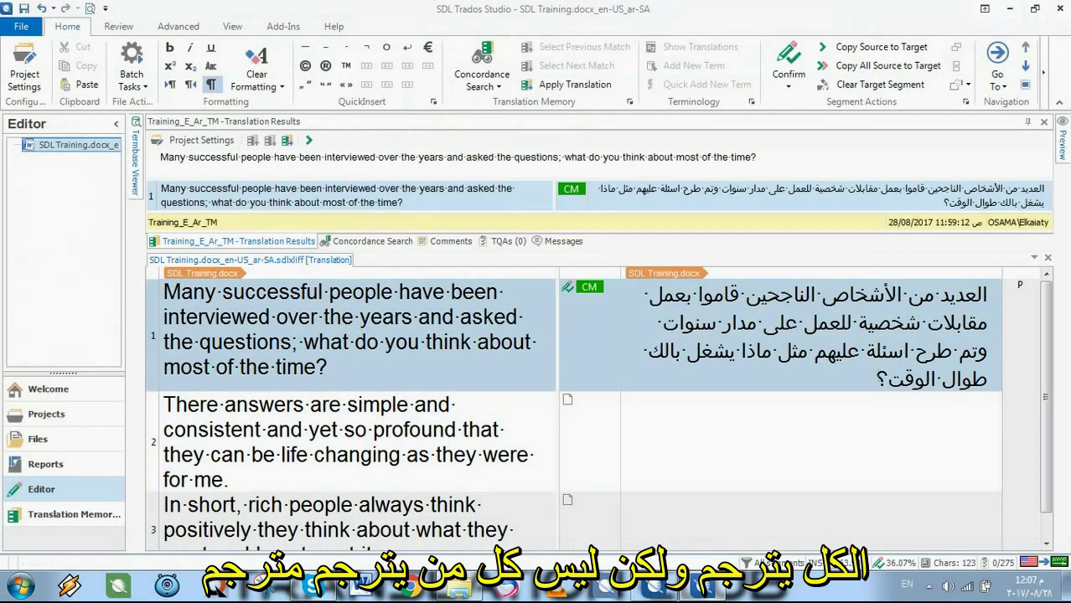
left_click(929, 587)
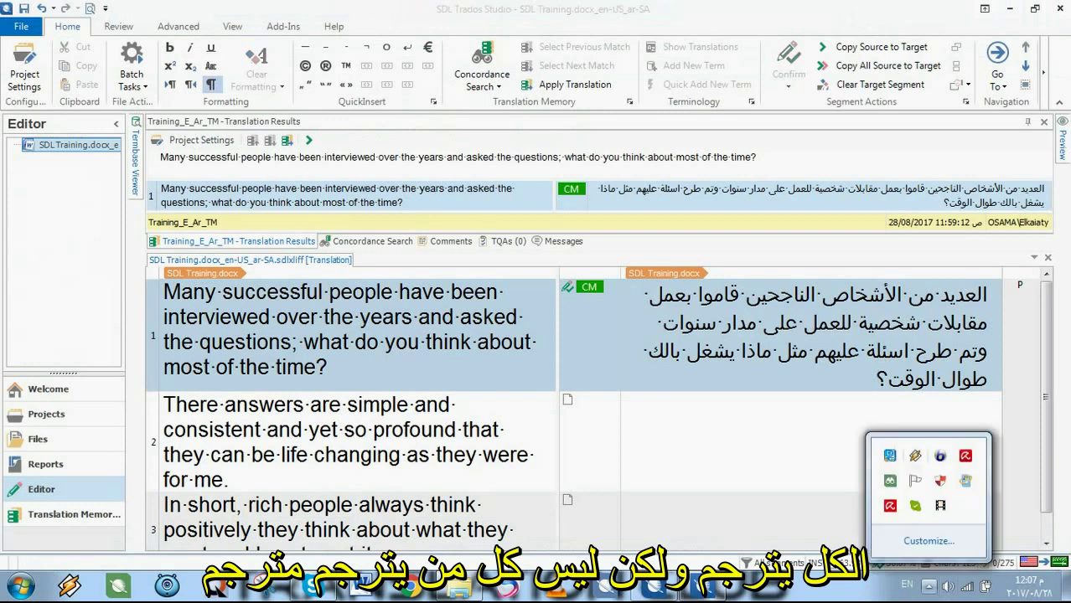
left_click(936, 504)
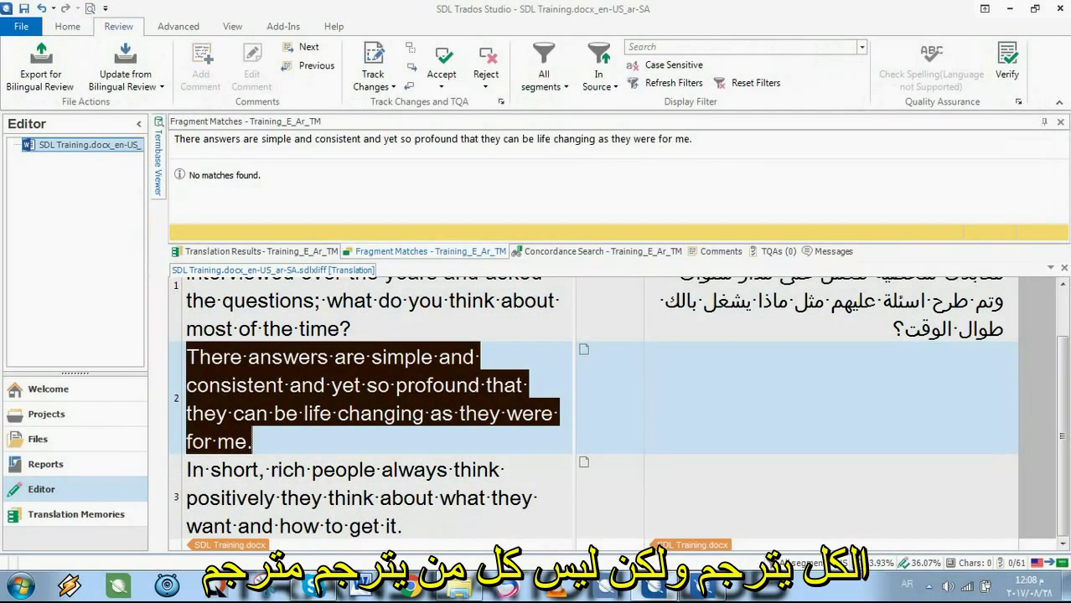
Begin segment 2's Arabic translation with "جاءت ردودهم بسيطة ومحددة و".
left_click(252, 442)
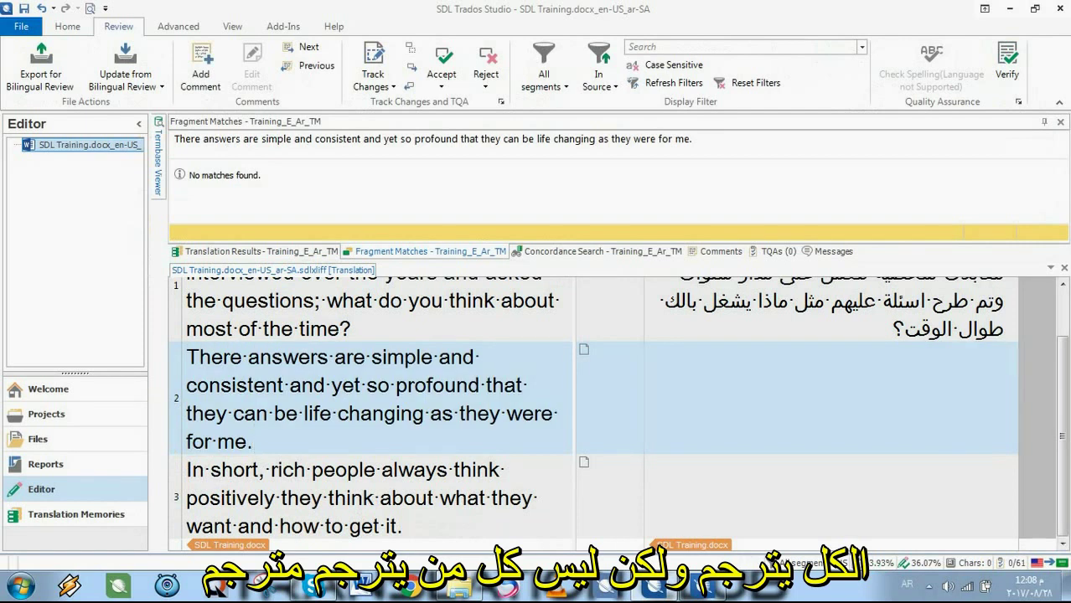
type("جاءت ")
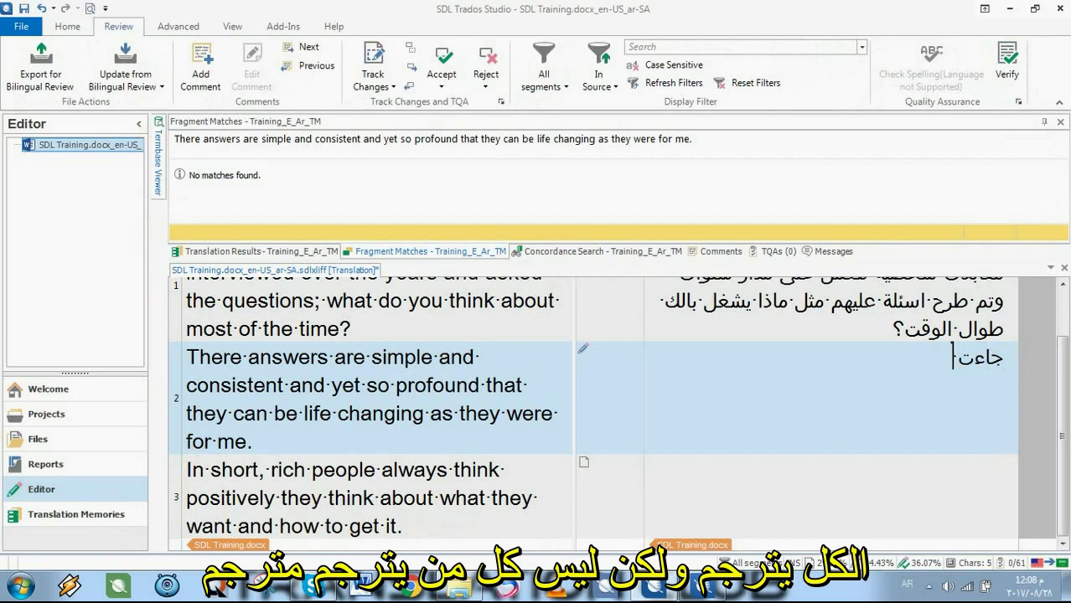
type("ردودهم بسي")
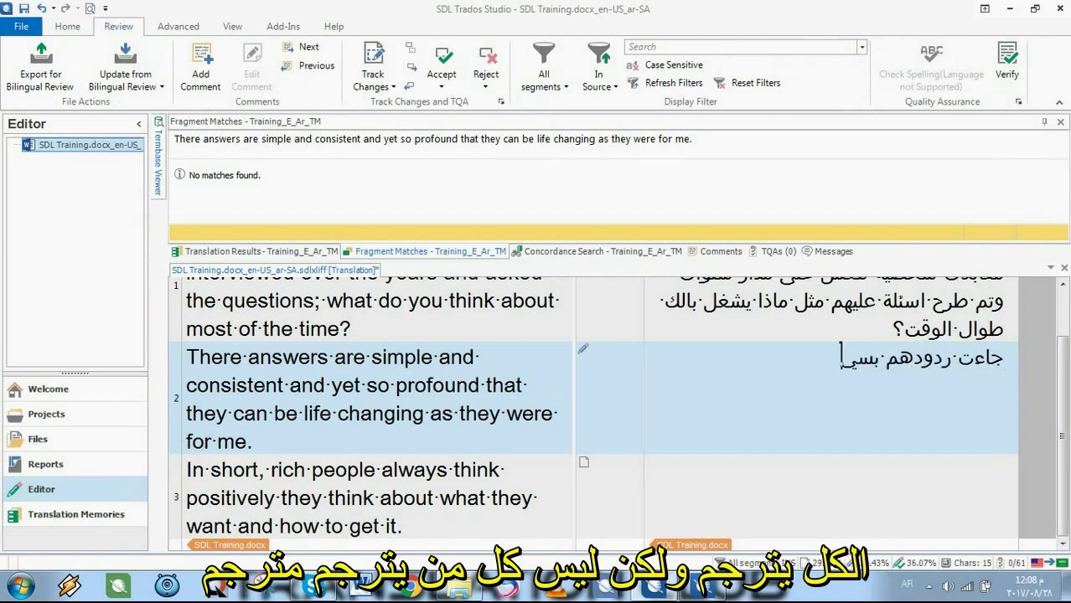
type("طة ومحدد")
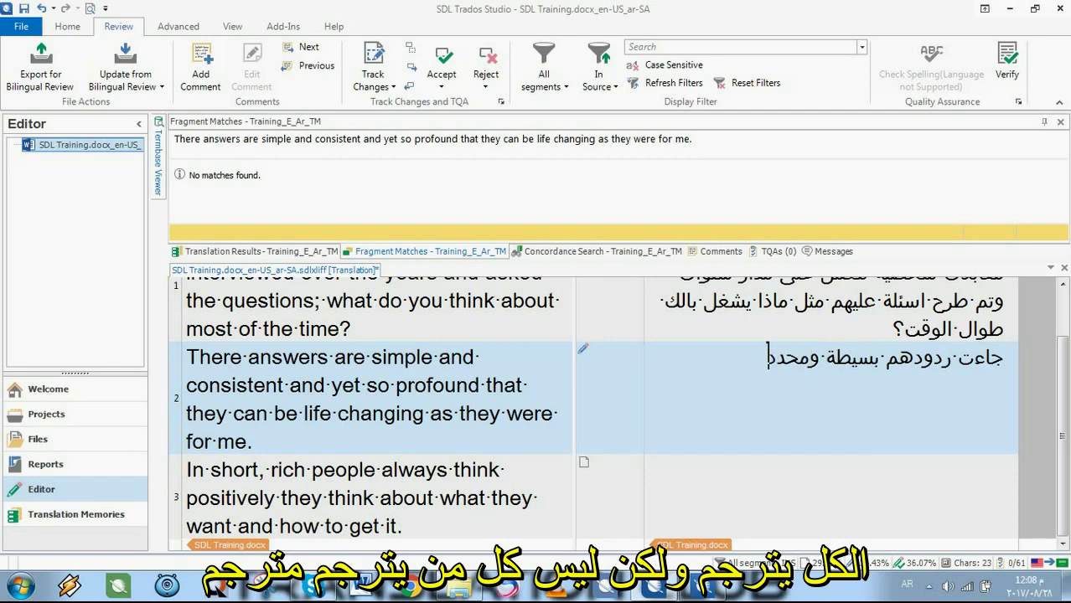
type("ة و")
Look up the word "profound" from segment 2's source text in the Babylon dictionary.
left_click(427, 389)
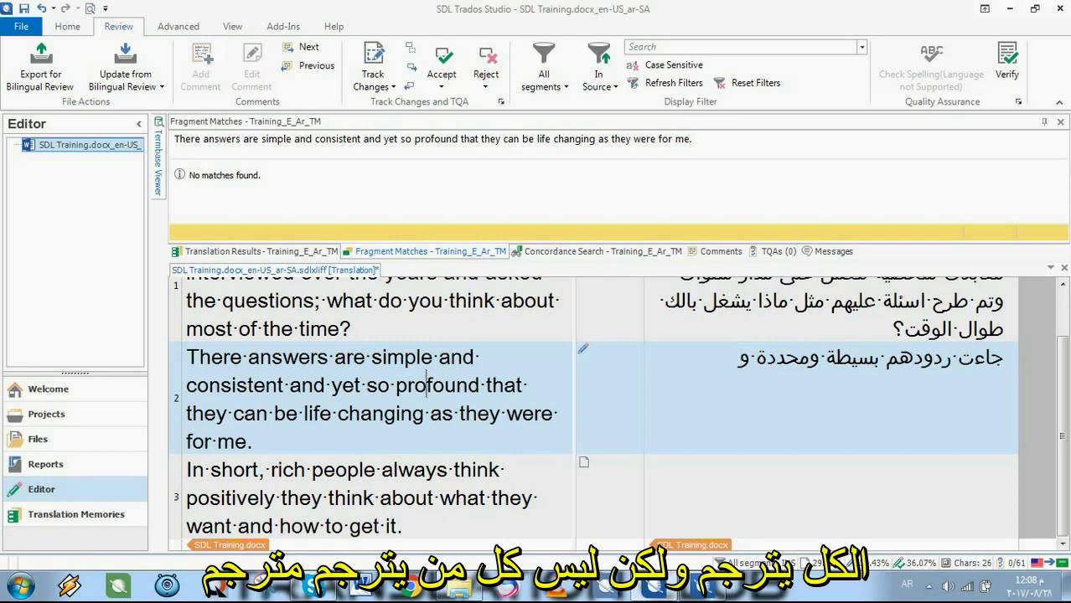
double_click(427, 387)
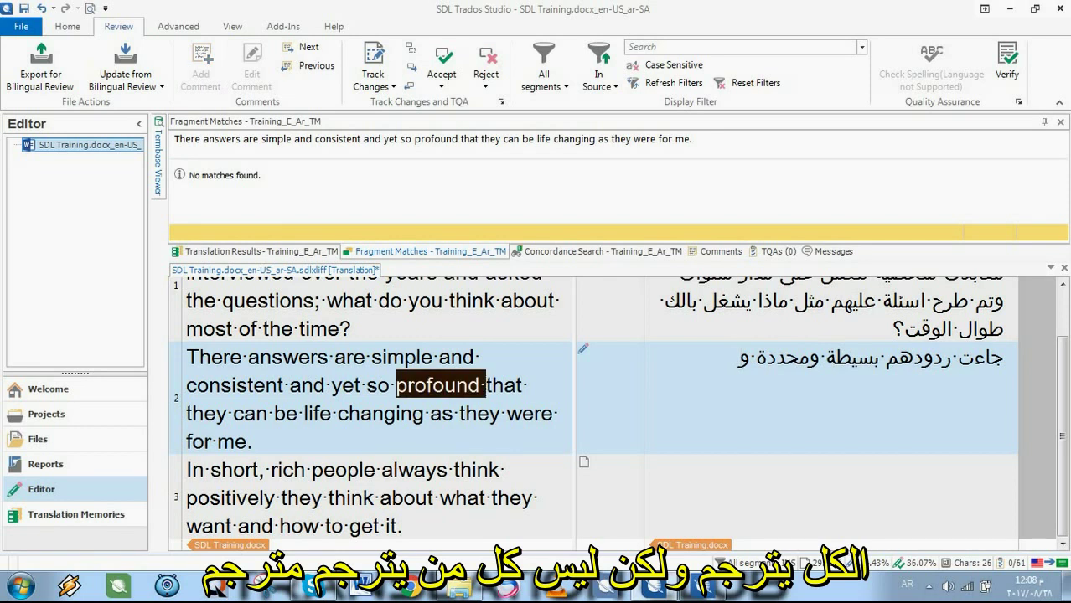
right_click(431, 386, "ctrl")
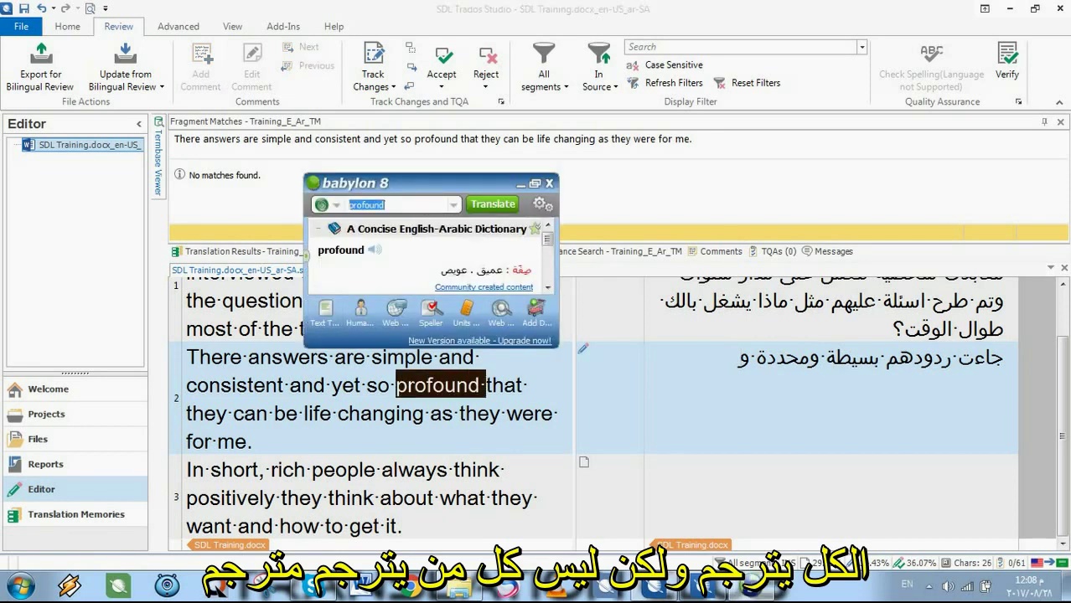
Complete segment 2's target after "ومحددة و" with "عميقة بأنه يمكنهم تغيير الحياة كما كان الحال معي.".
left_click(734, 357)
key("alt+shift")
type("ع")
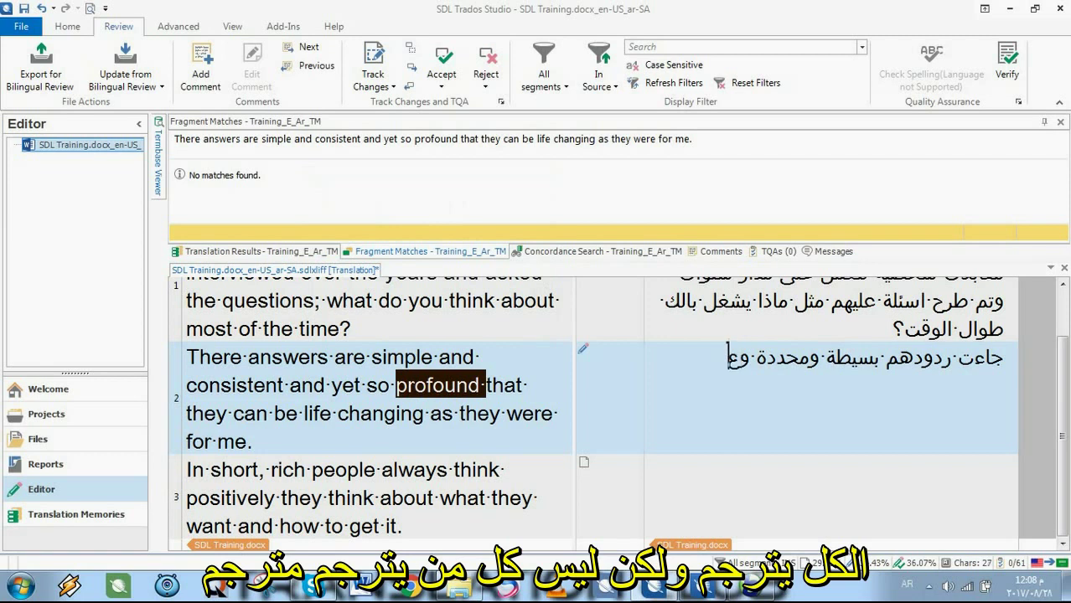
type("ميقة بأنه")
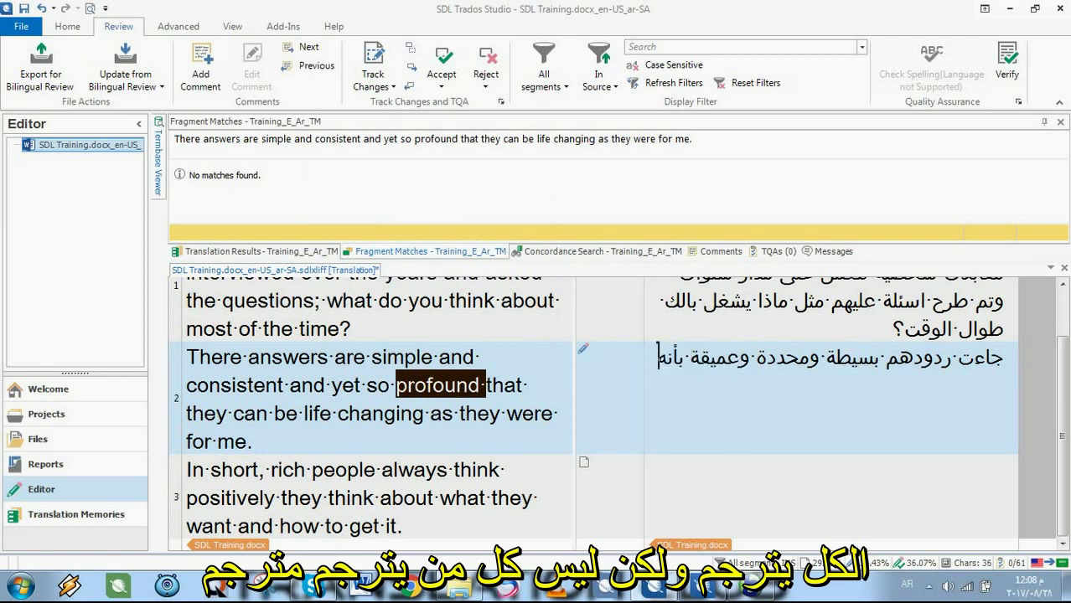
key("BackSpace")
type("ه يمكنهم ت")
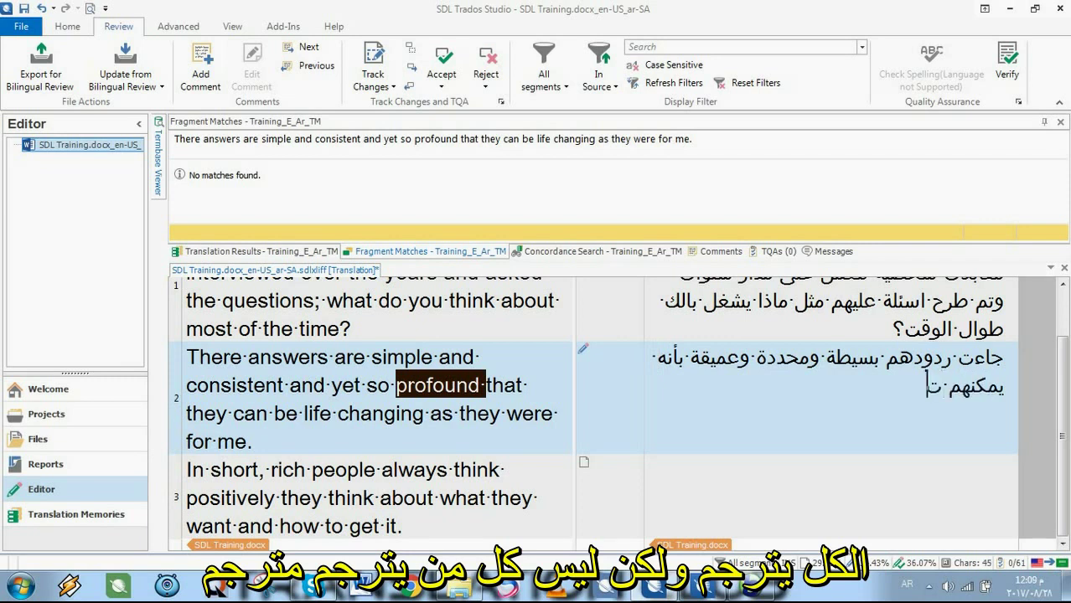
type("غيير الحياة")
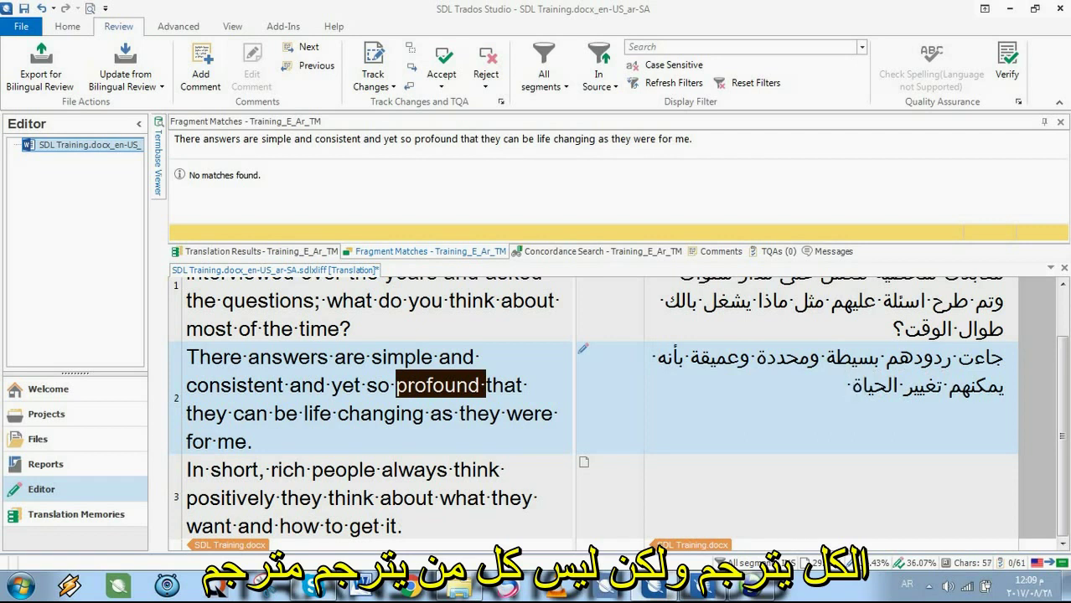
type(" كما كان الحال معي")
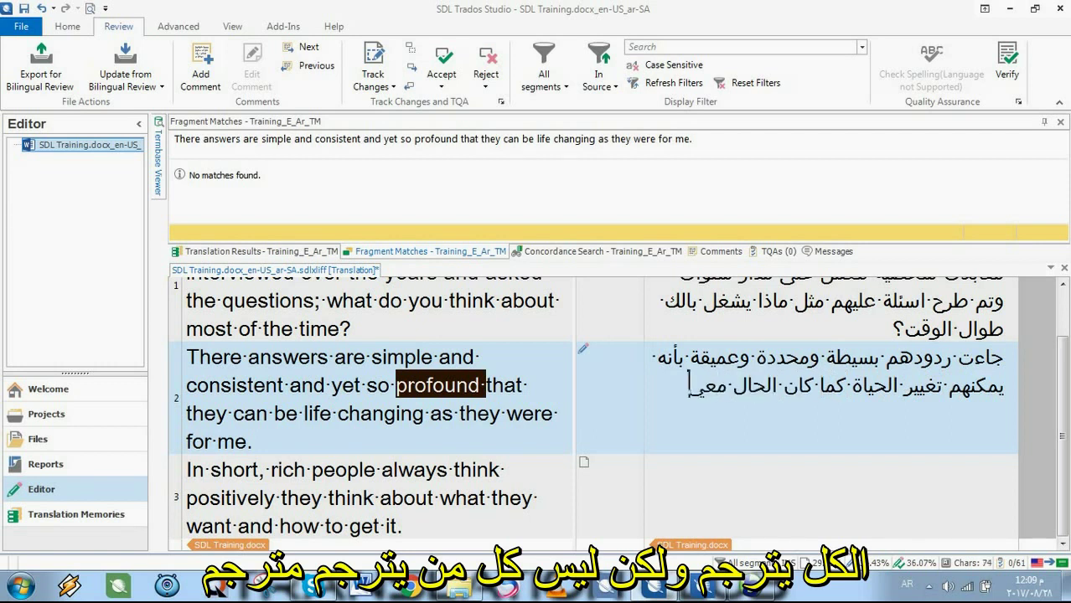
type(".")
Insert "جدًا" after "وعميقة" in segment 2's target and confirm the segment.
left_click(692, 357)
type("ج")
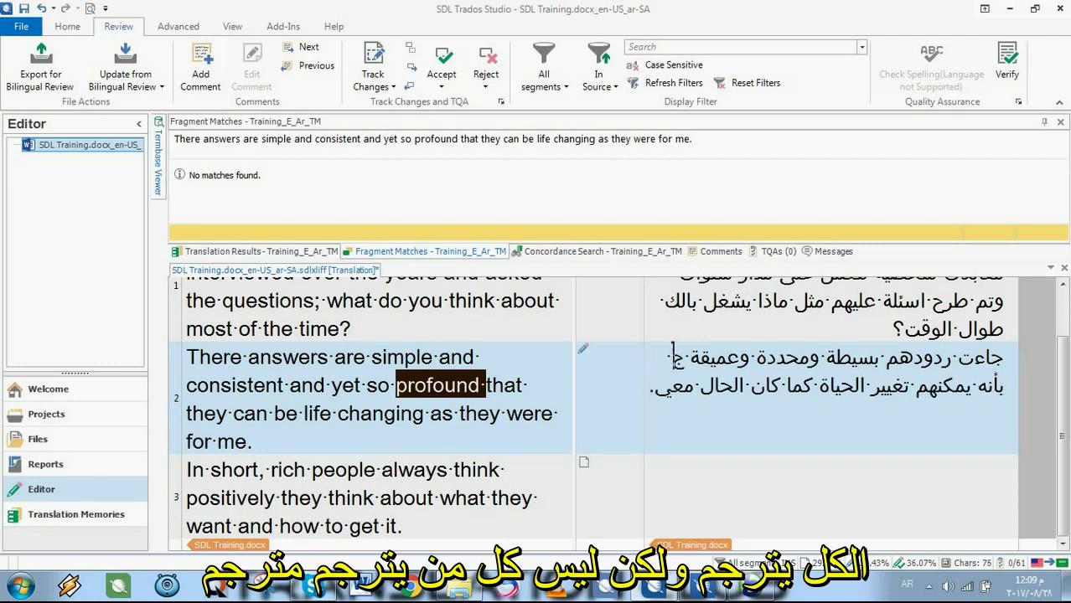
type("داً")
key("ctrl+Return")
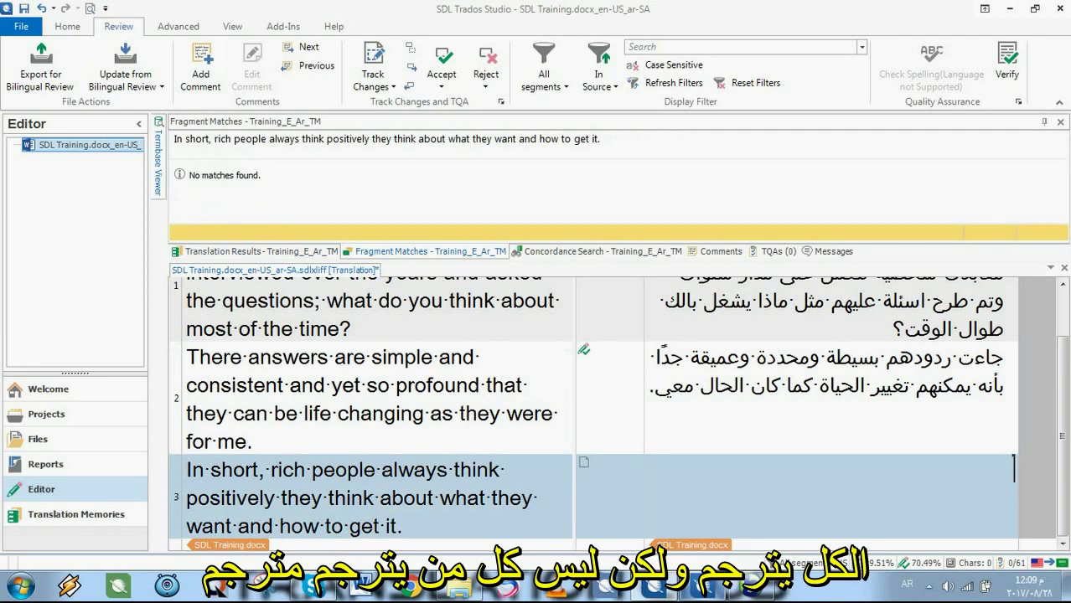
Check the document in the other Studio window, return, change the "و" before "عميقة" in segment 2's target to "ولكن", and reconfirm the segment.
mouse_move(702, 586)
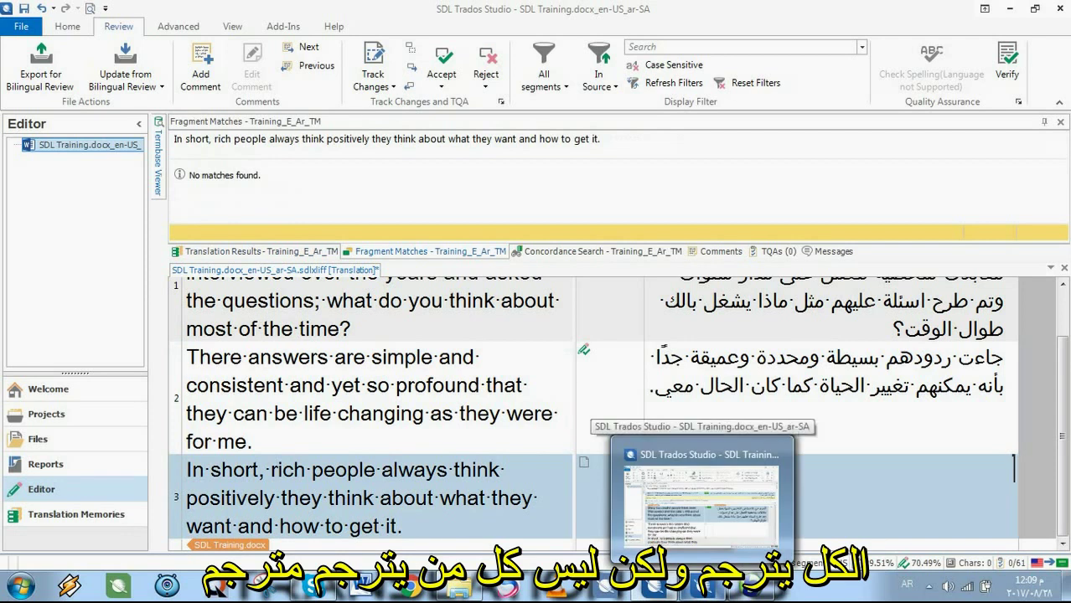
left_click(703, 494)
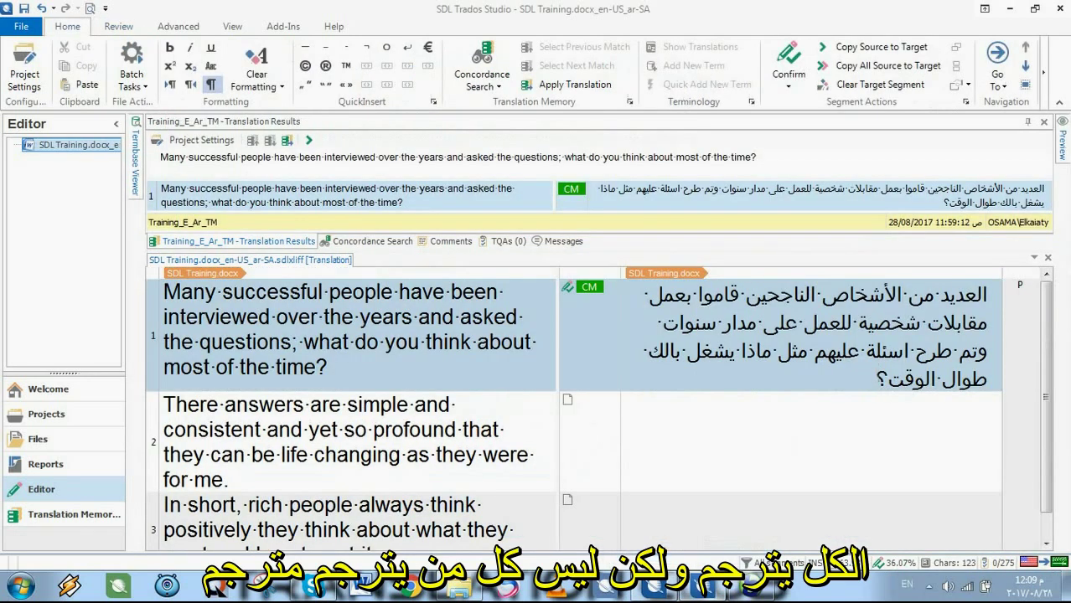
left_click(648, 589)
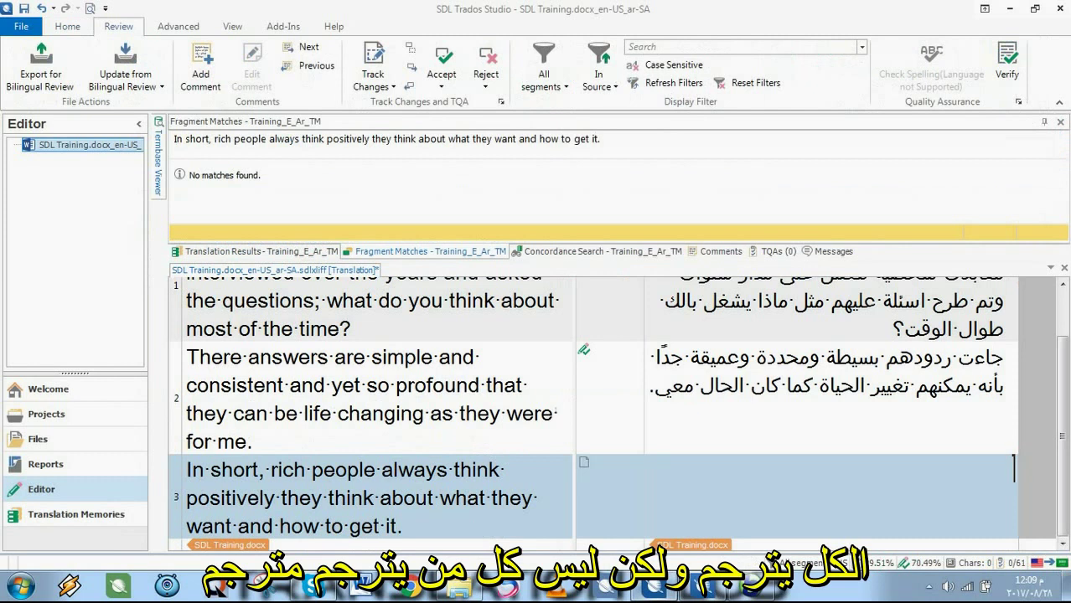
left_click(740, 356)
type("لكن")
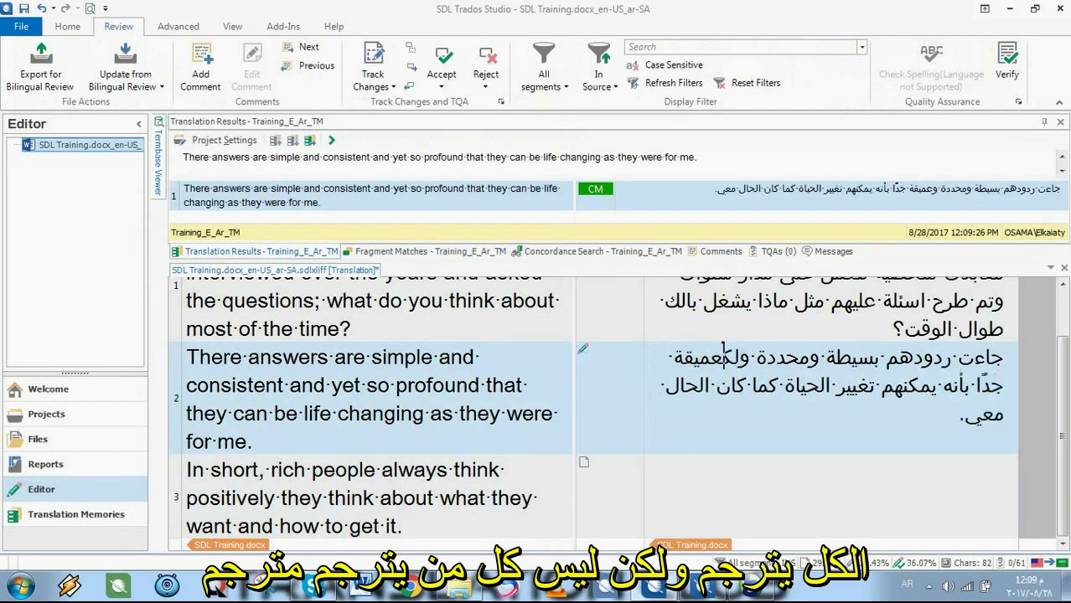
key("ctrl+Return")
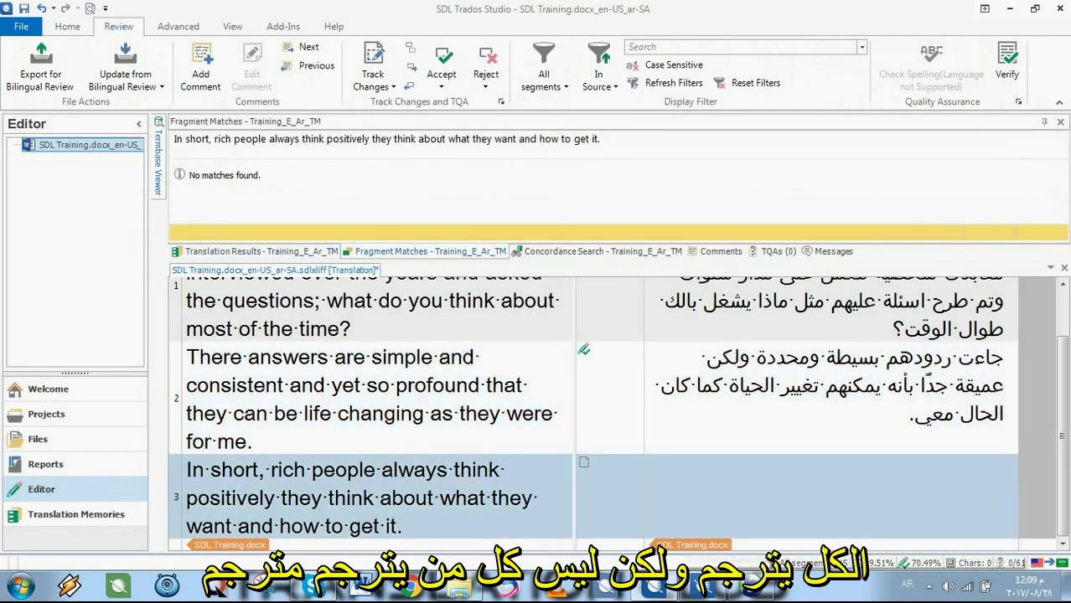
Switch to the other Studio window and confirm segments 1 and 2, using the translation memory match for segment 2.
key("alt+Tab")
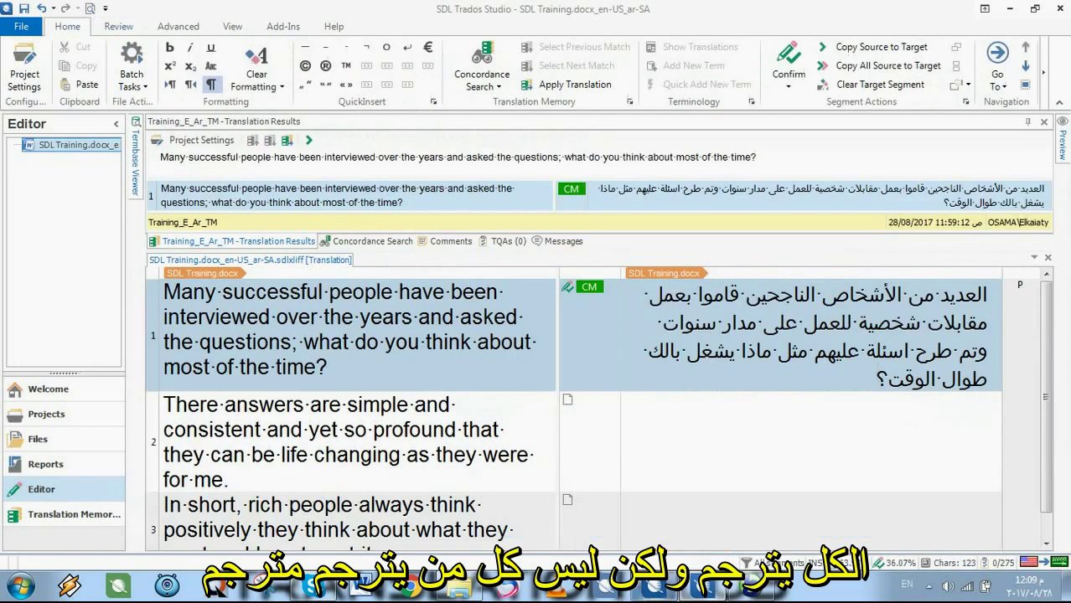
key("alt+Tab")
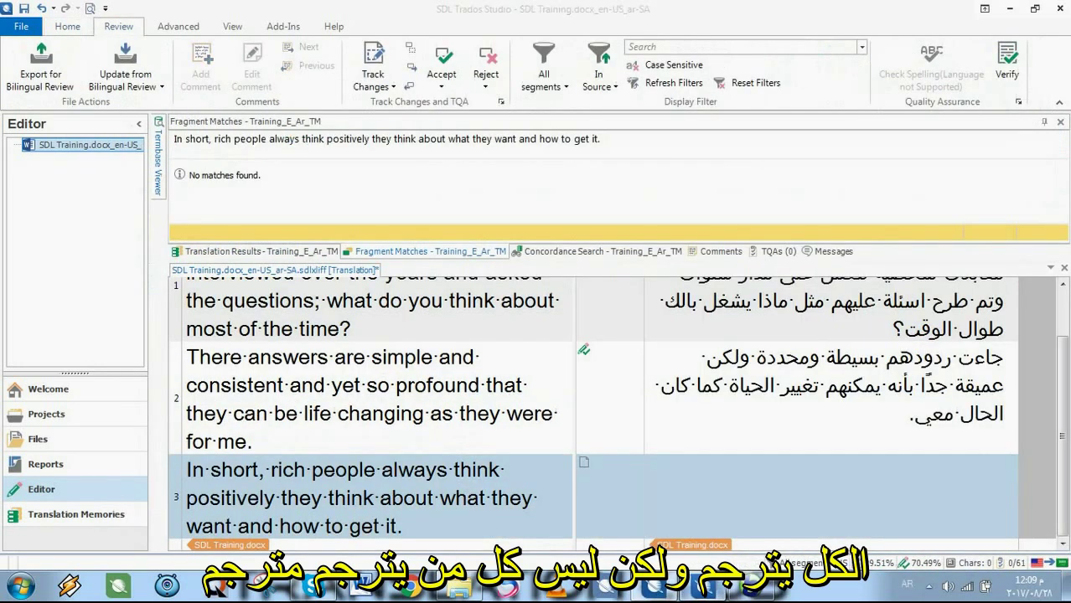
key("alt+Tab")
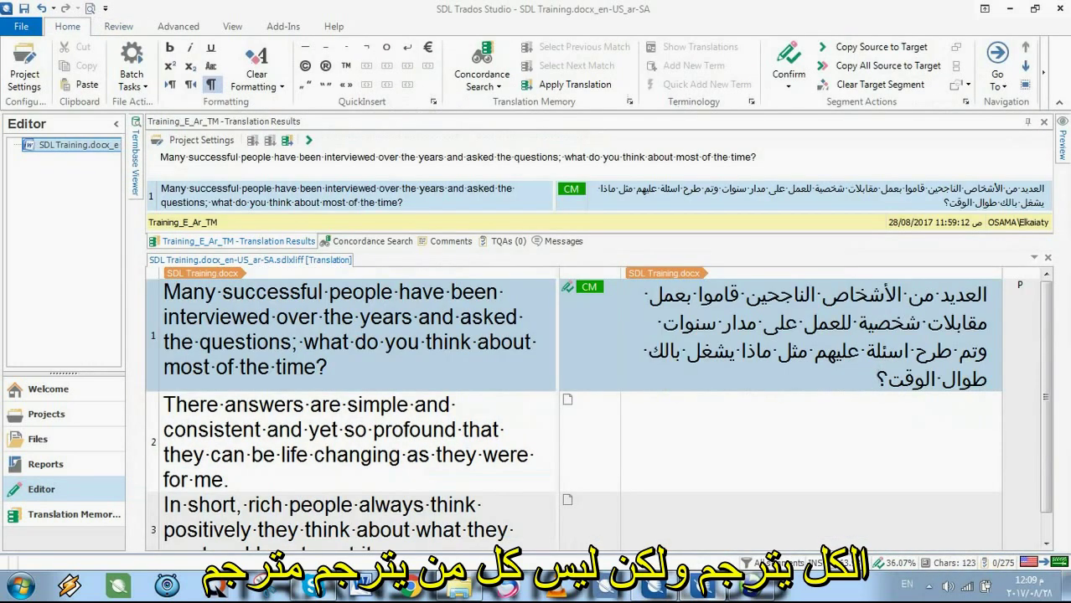
key("ctrl+Return")
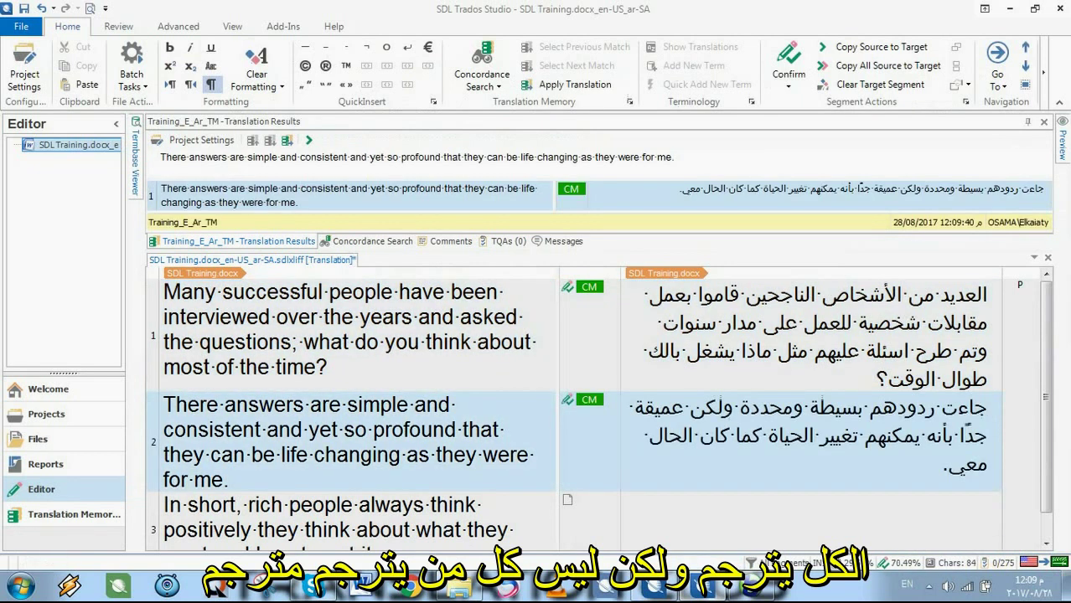
key("ctrl+Return")
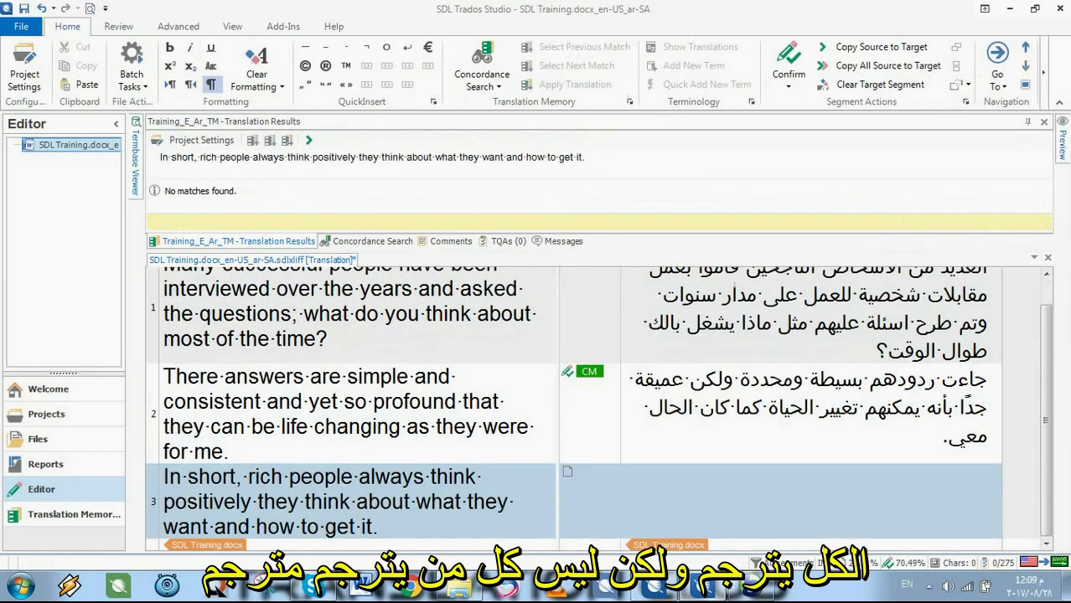
Return to the Studio window where segment 2 was translated and start segment 3's target with "وباختصار،".
left_click(805, 411)
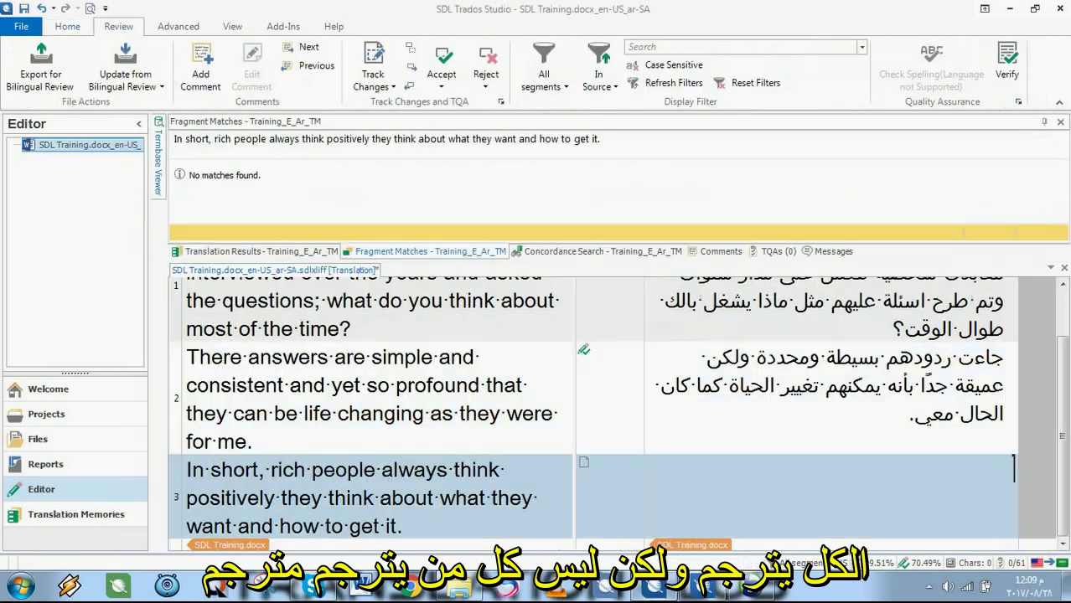
key("alt+shift")
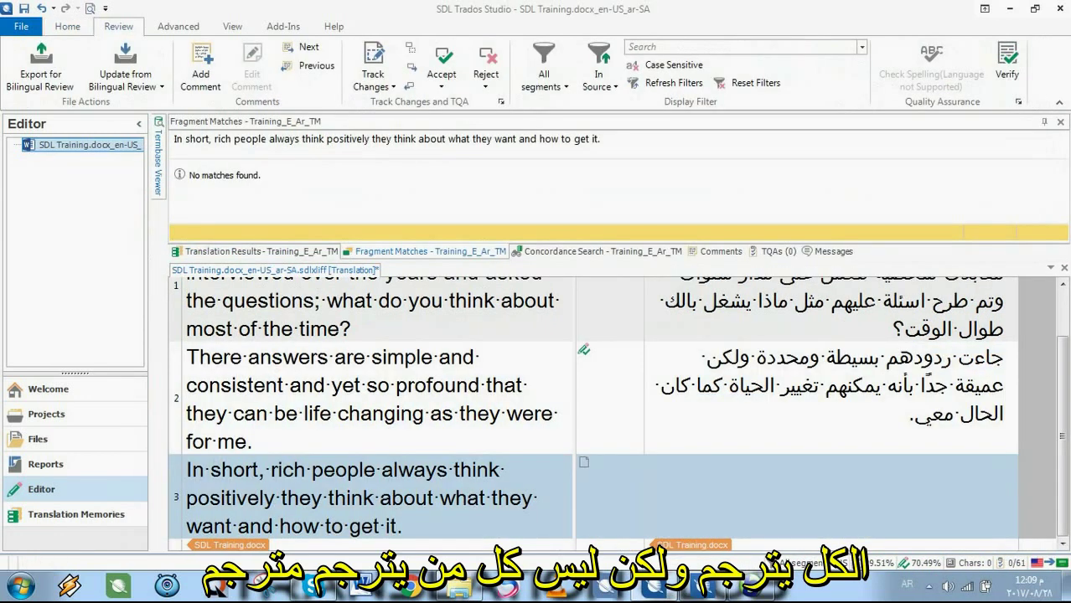
type("واب")
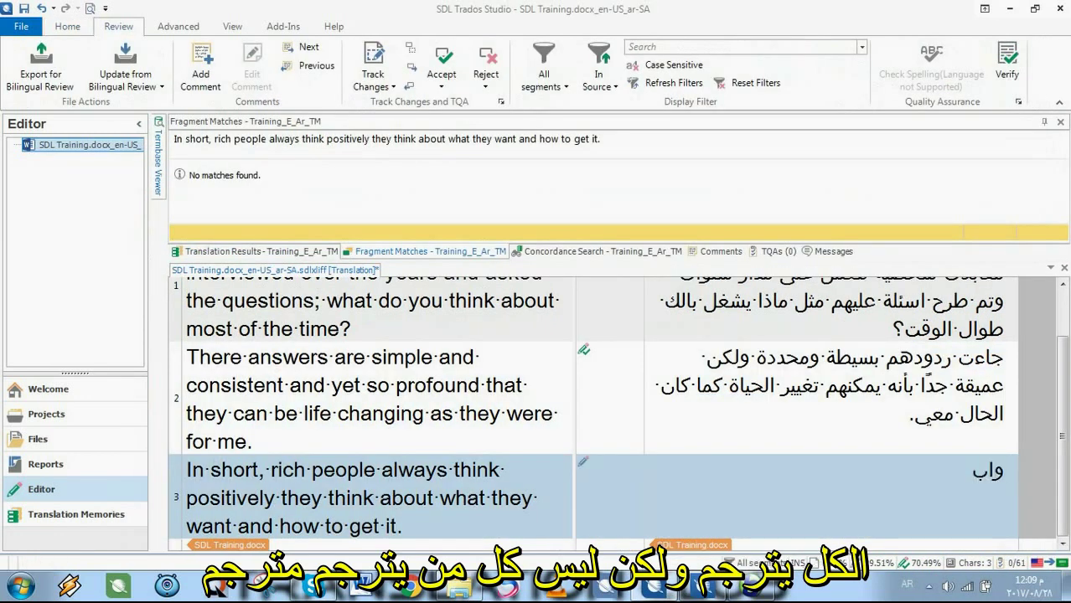
type("ختصار،")
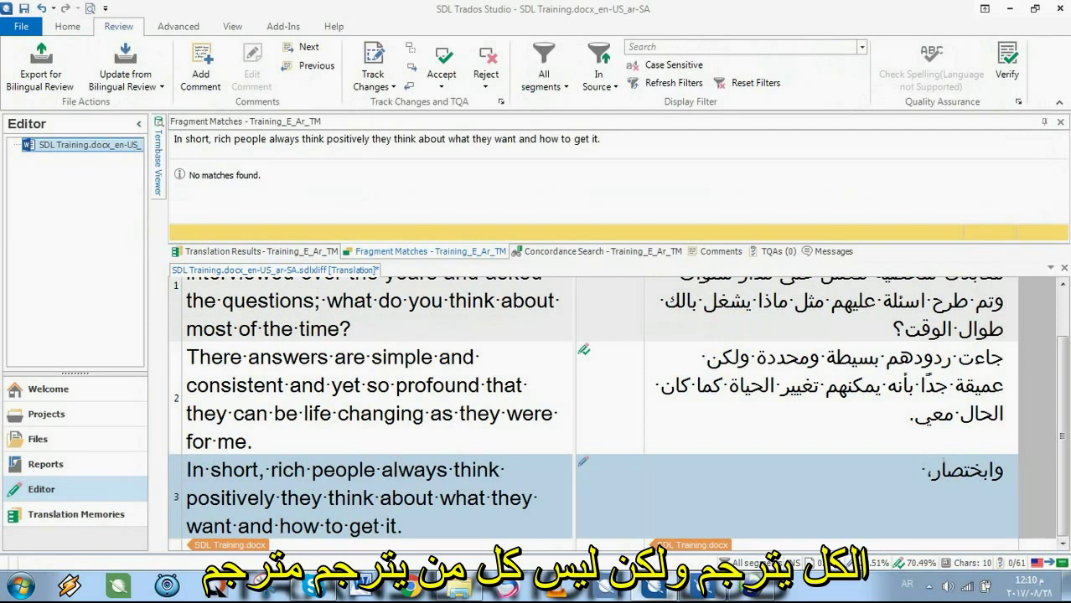
key("BackSpace")
key("BackSpace")
key("BackSpace")
key("BackSpace")
key("BackSpace")
key("BackSpace")
key("BackSpace")
key("BackSpace")
key("BackSpace")
type("باختصار")
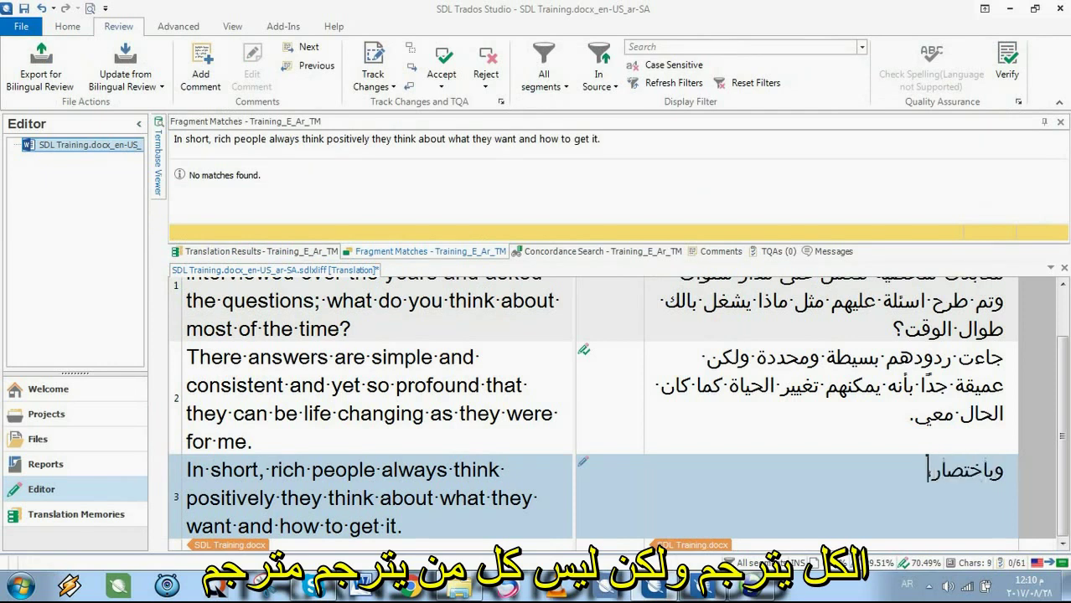
type("،")
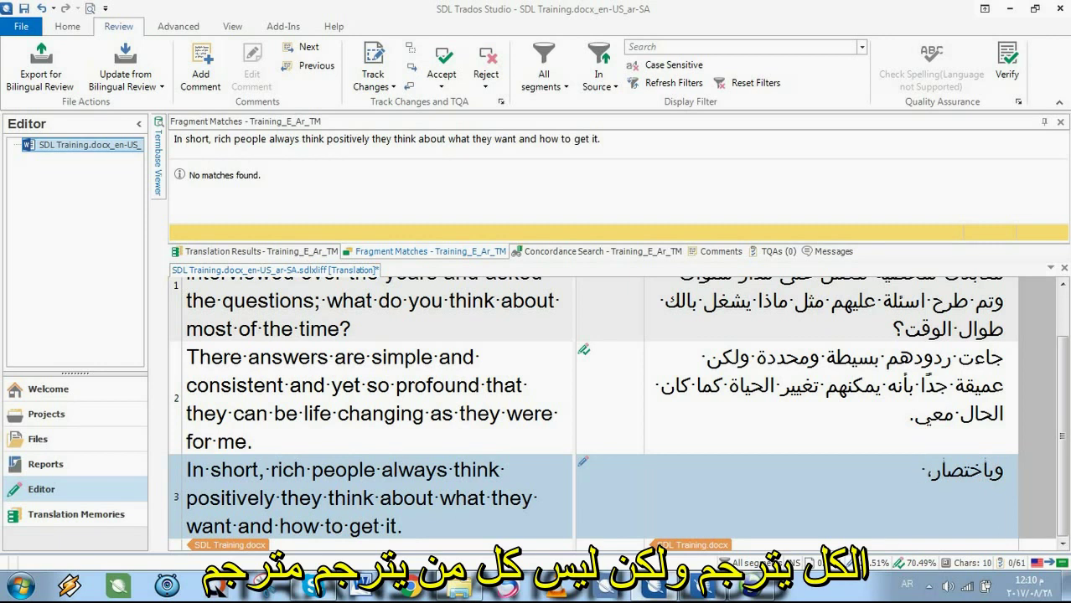
Complete segment 3's target with "يفكر الأغنياء دائمًا بصورة إيجابية. فهم يفكر فيما يريدونه وكيف يحصلون عليه." and confirm the segment.
type("يفكر الأغنياء")
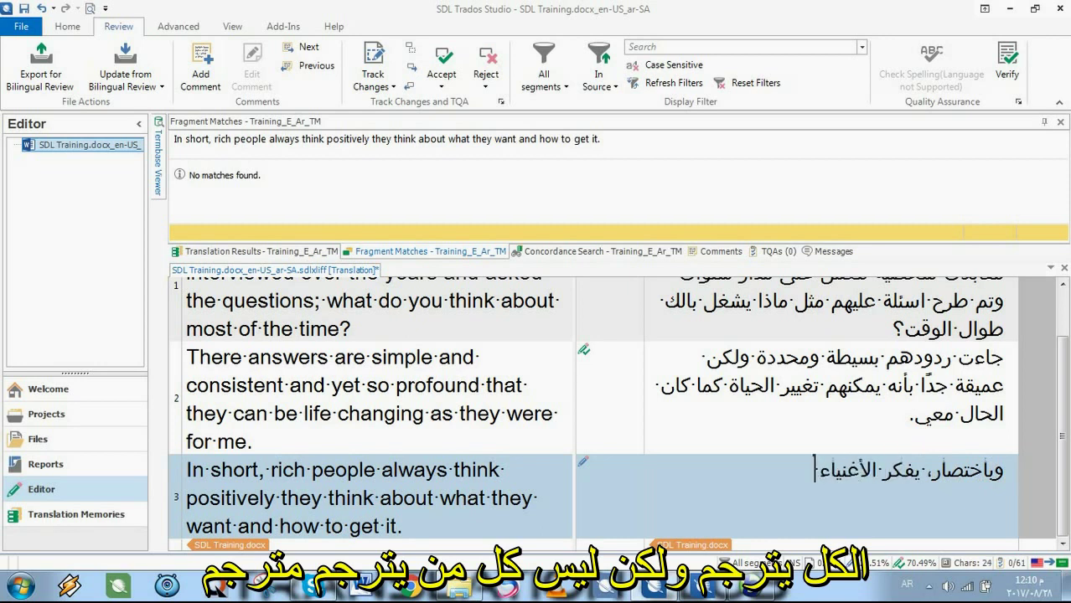
type(" دائمًا بصورة")
type(" إيج")
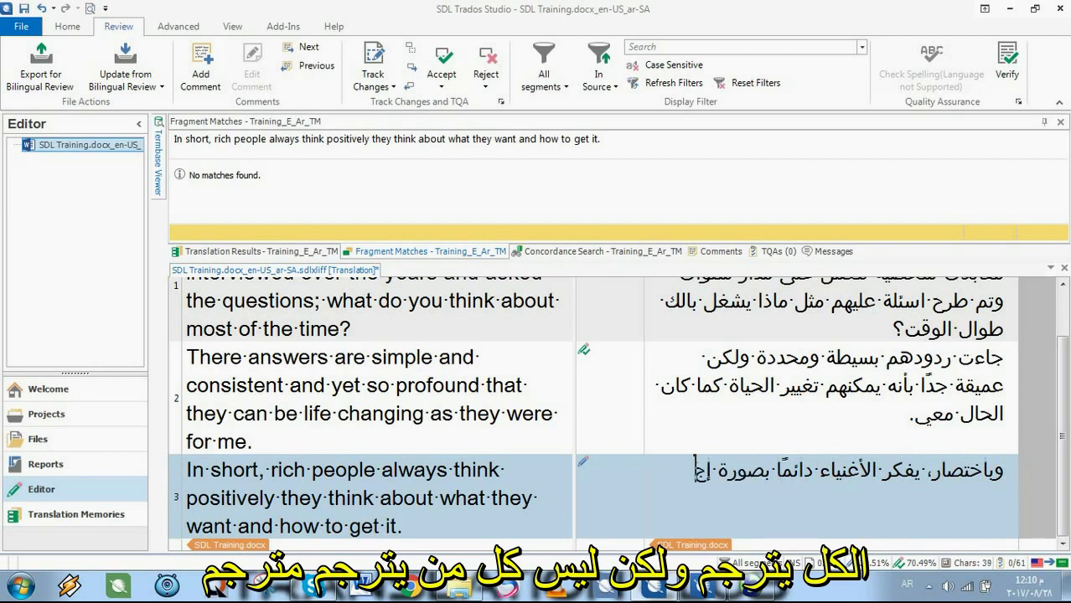
type("ابية")
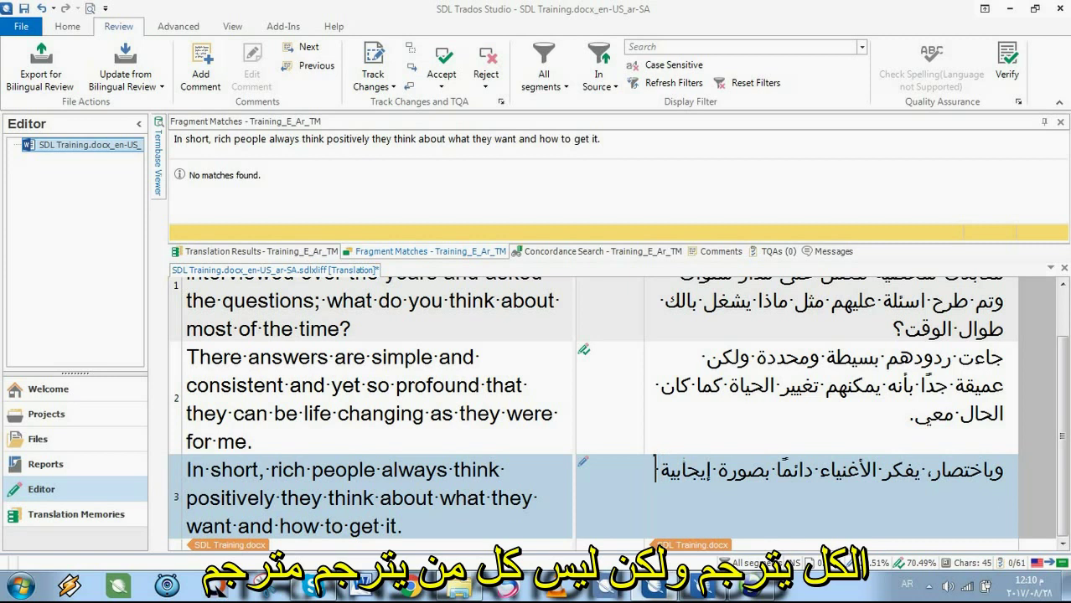
type(". فهم يفكر ")
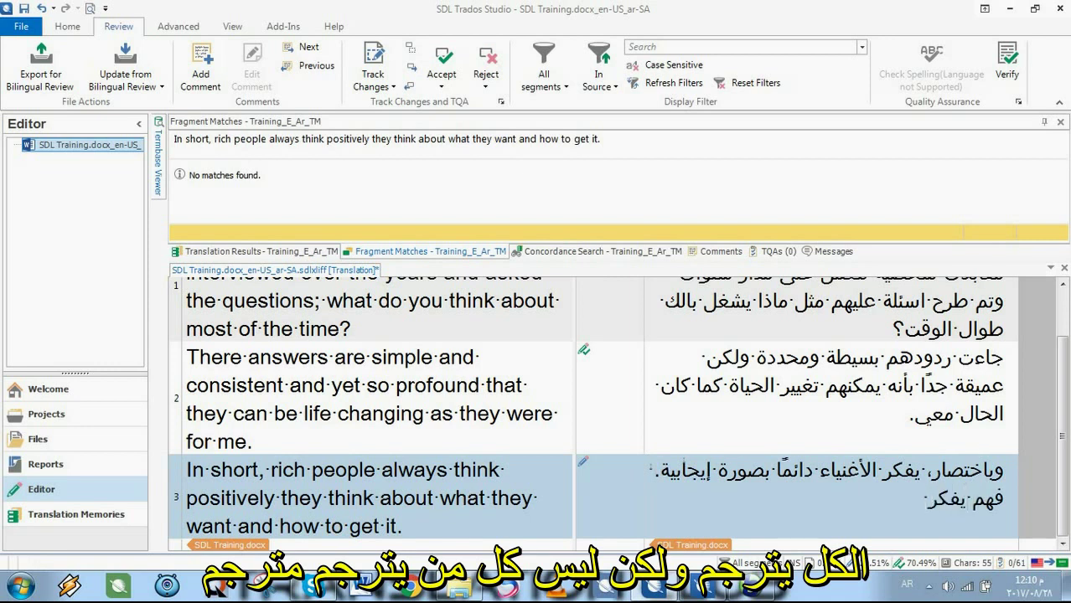
type("فيما يريدونه وف")
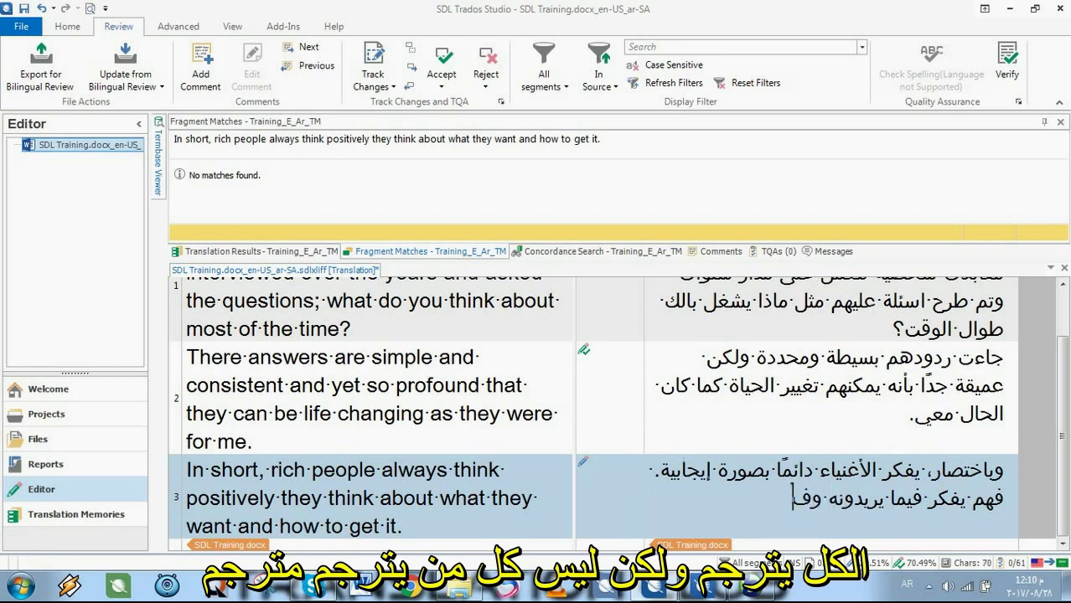
key("BackSpace")
type("كيف يح")
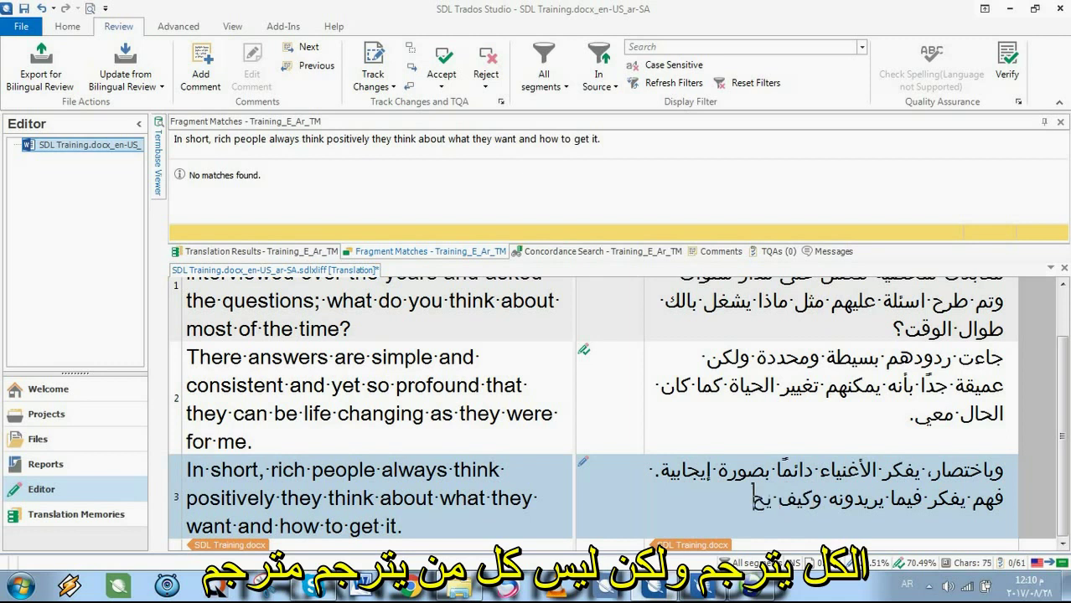
type("صلون عليه.")
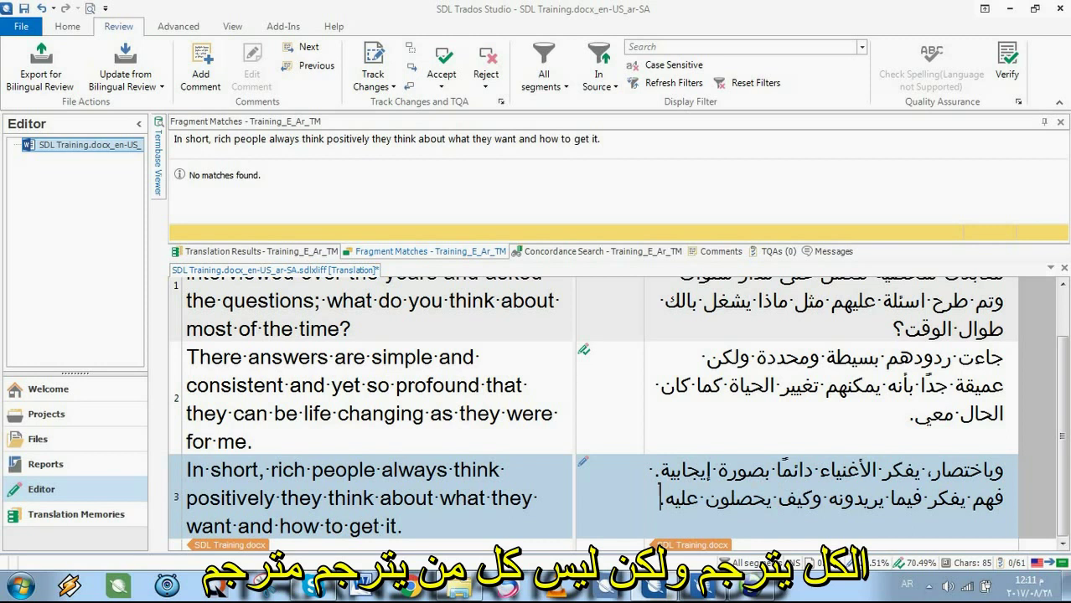
key("ctrl+Return")
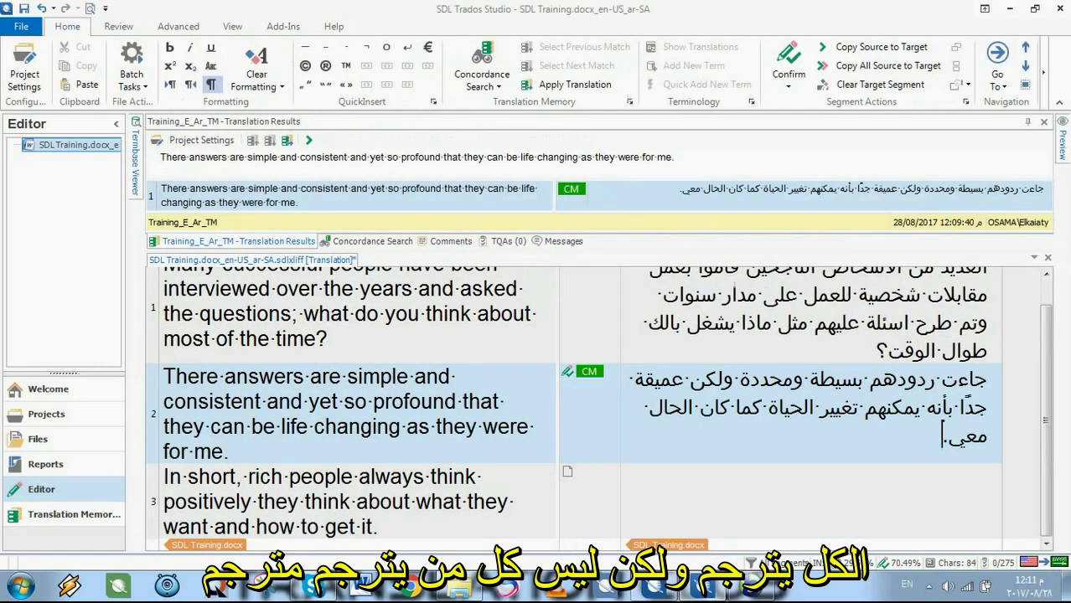
In the other Studio window, move on from segment 2, confirm segment 3 with its translation memory match, and review the targets.
key("ctrl+Return")
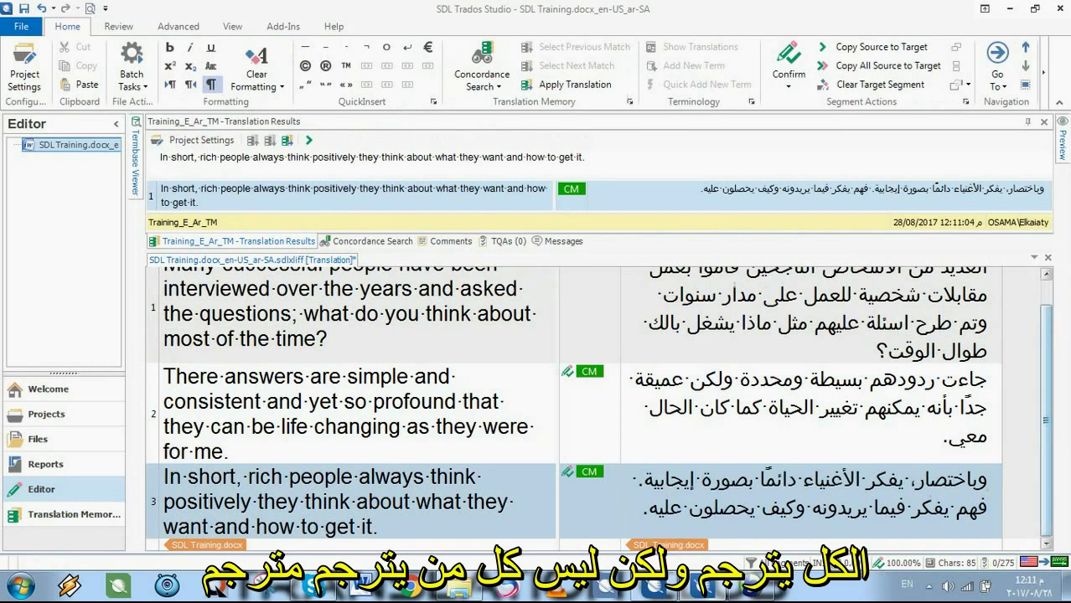
scroll(598, 409, "up", 1)
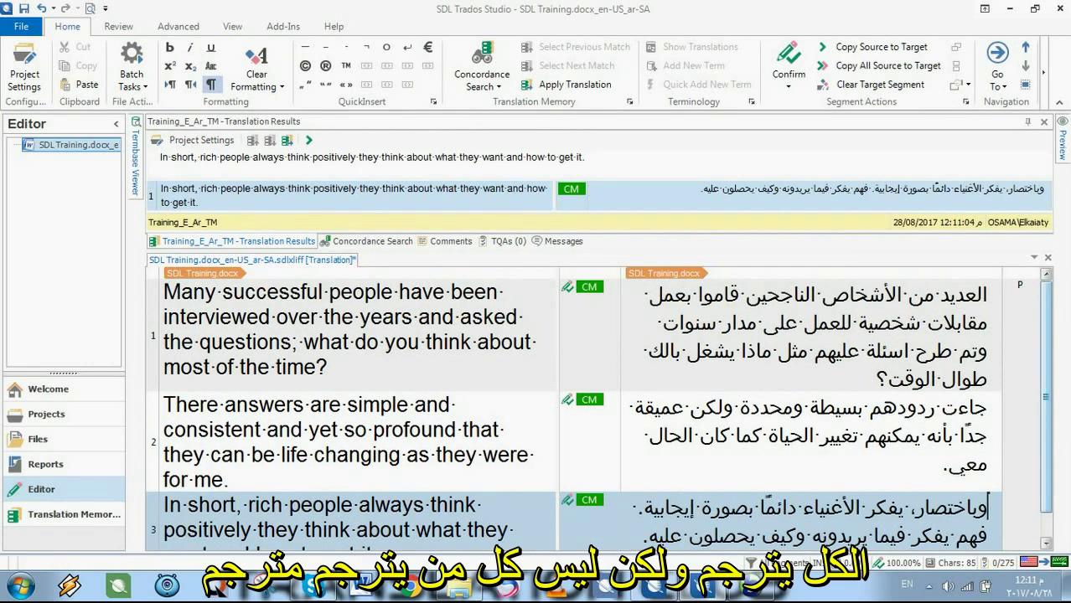
scroll(598, 409, "down", 1)
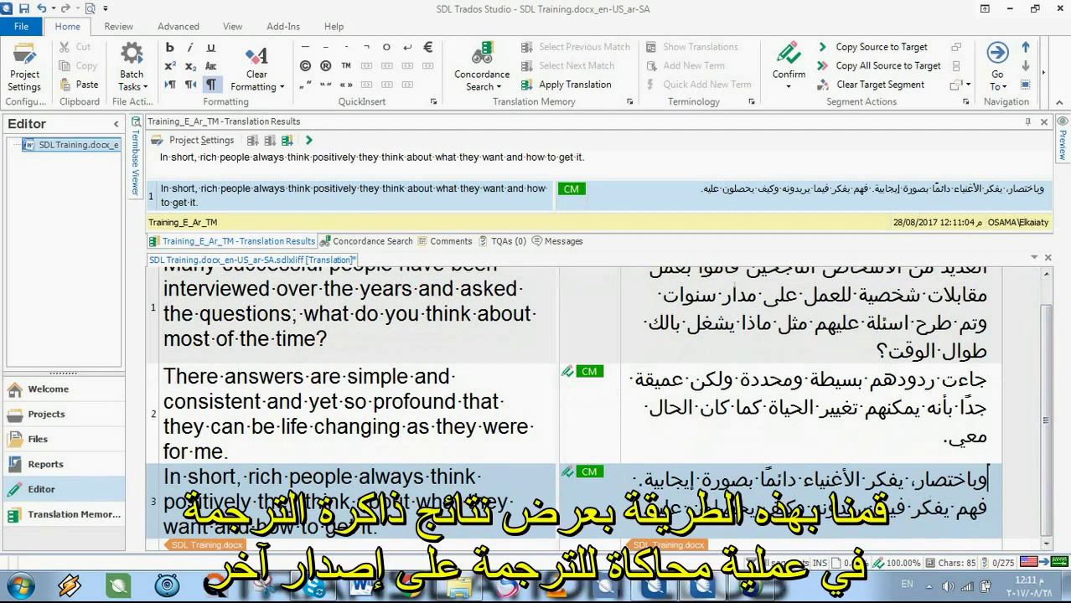
Close this Studio window and save the changes to SDL Training.docx_en-US_ar-SA.sdlxliff.
key("alt")
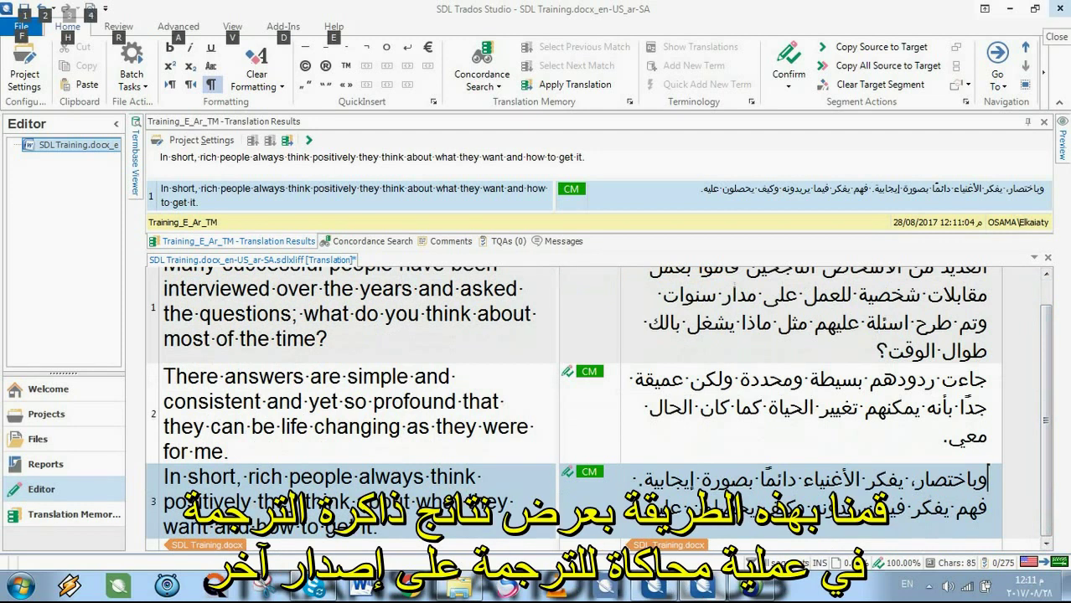
left_click(1060, 9)
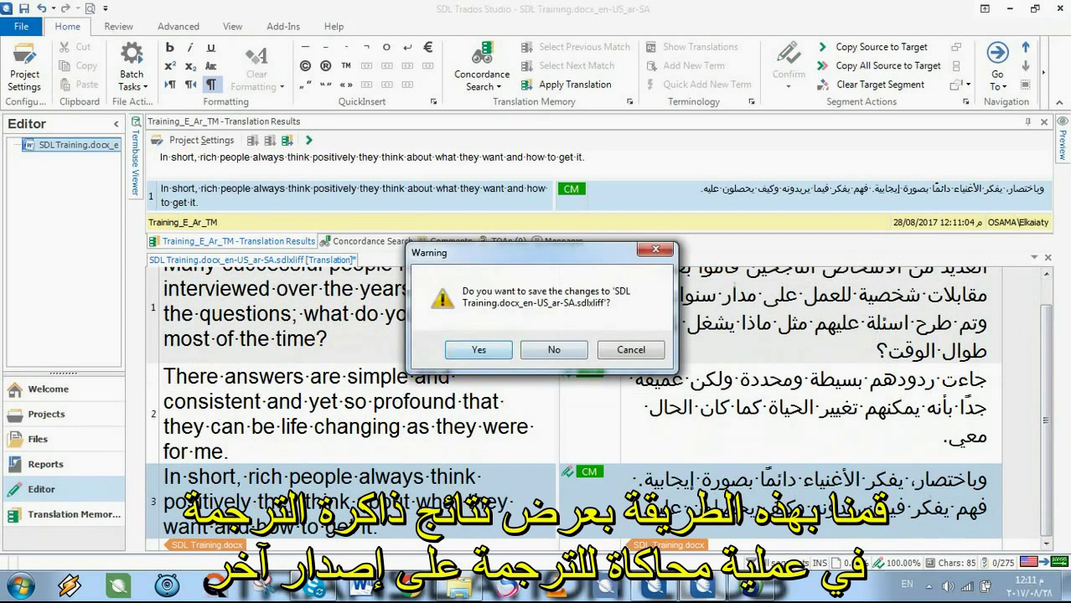
key("Return")
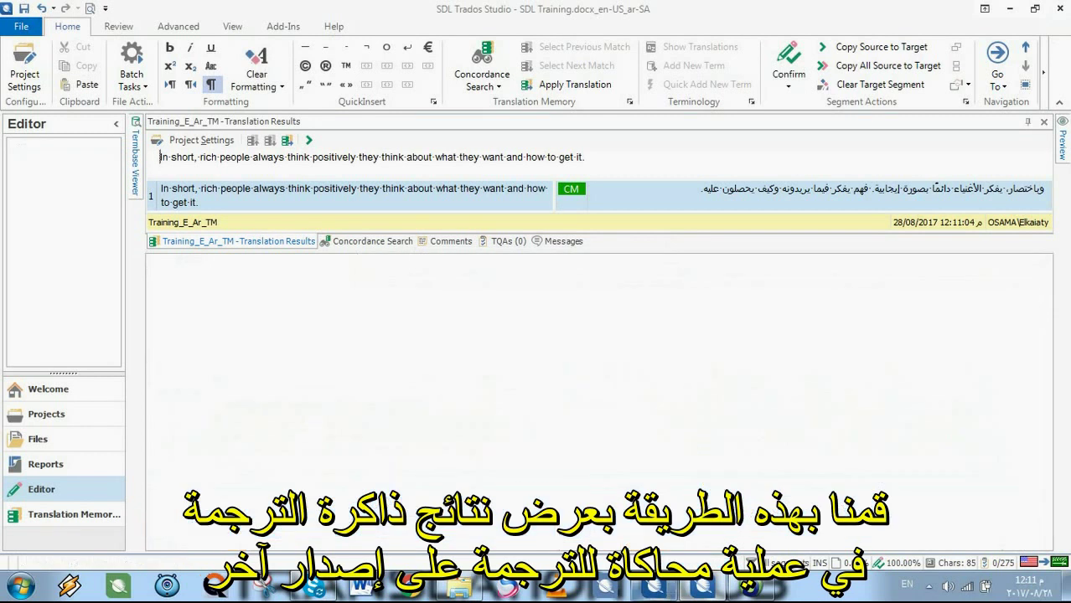
Return to the remaining Studio window and run a concordance search for "people" from segment 1's source text.
left_click(654, 587)
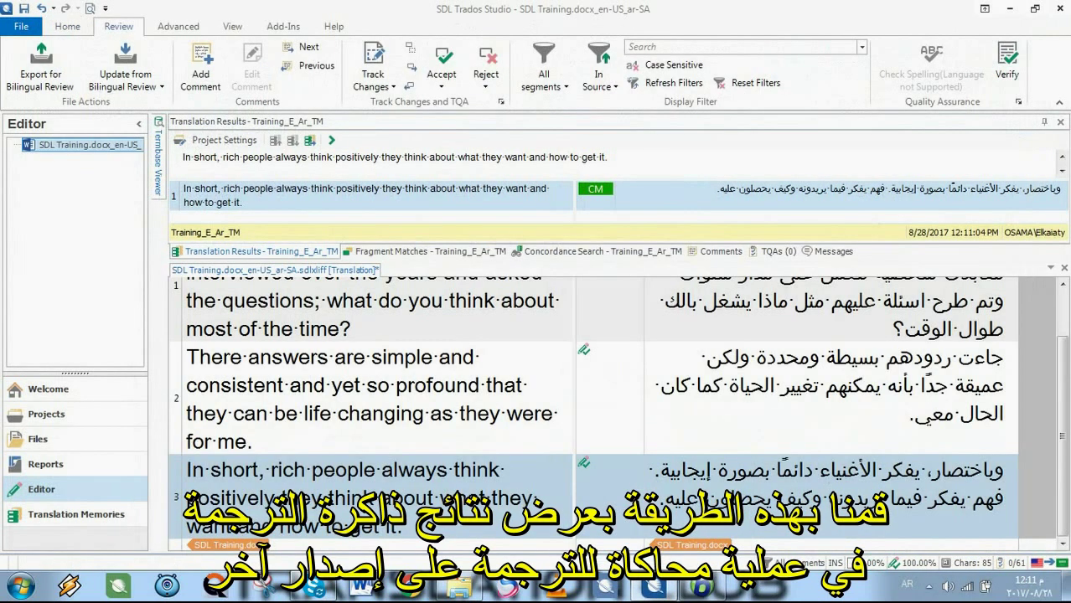
left_click(67, 26)
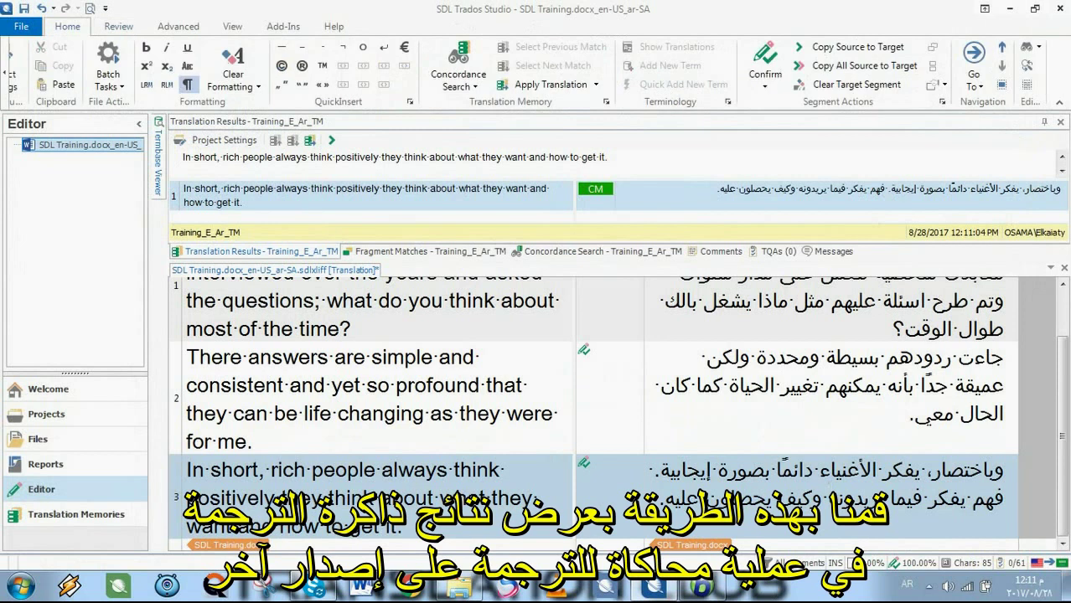
scroll(593, 411, "up", 2)
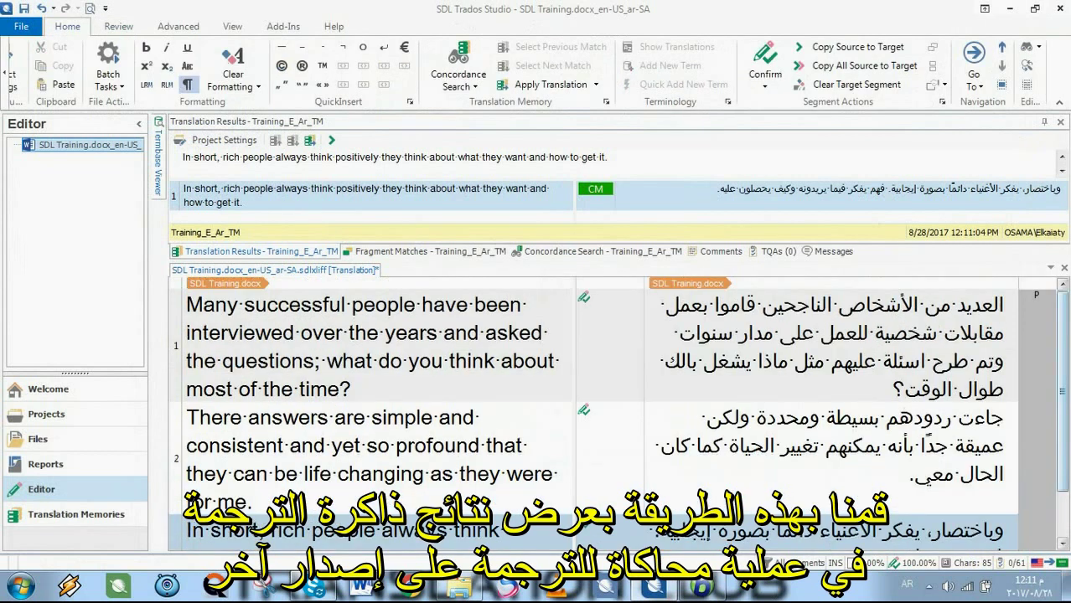
double_click(384, 305)
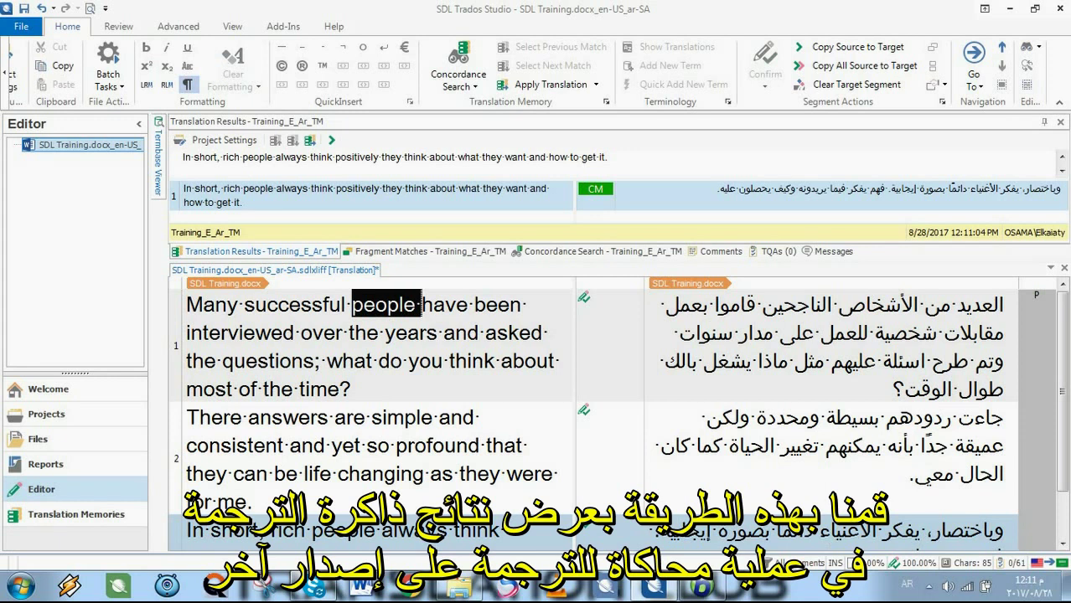
key("F3")
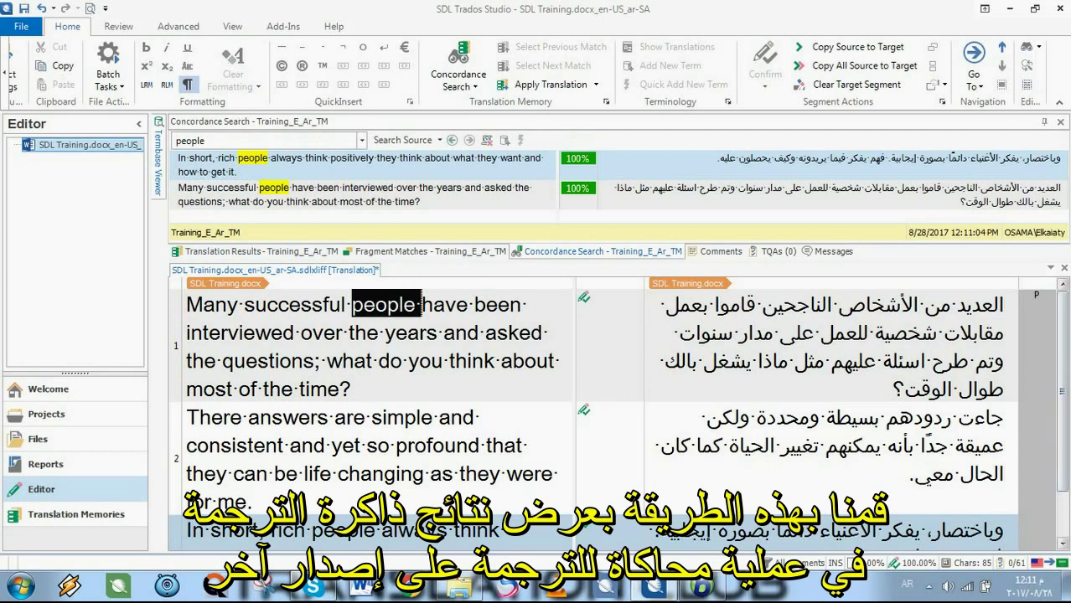
left_click(827, 541)
scroll(614, 415, "up", 1)
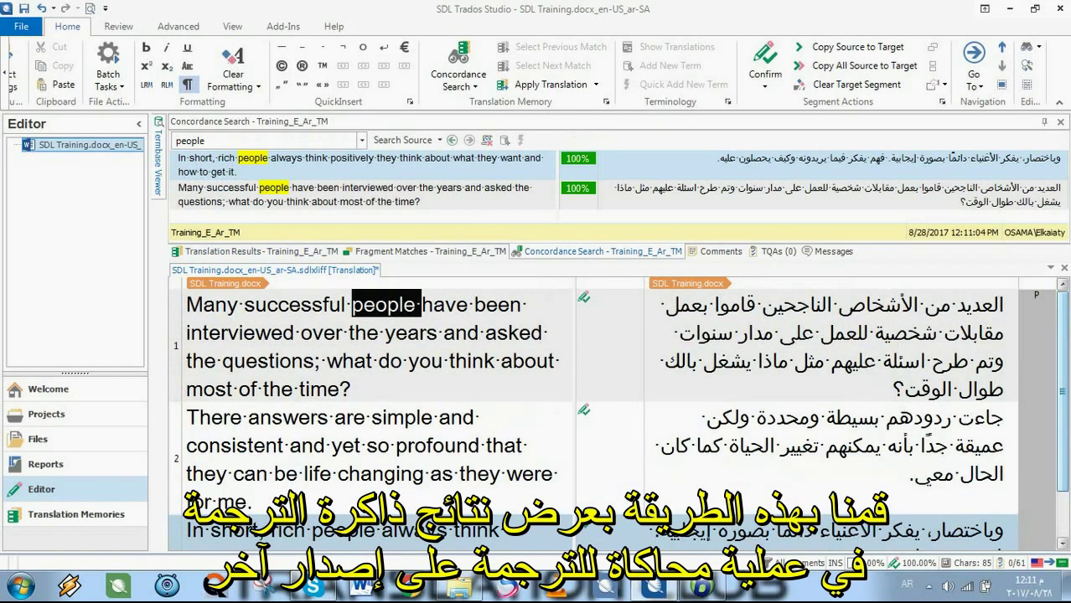
Save the bilingual document and view the translated target document in Word.
left_click(798, 417)
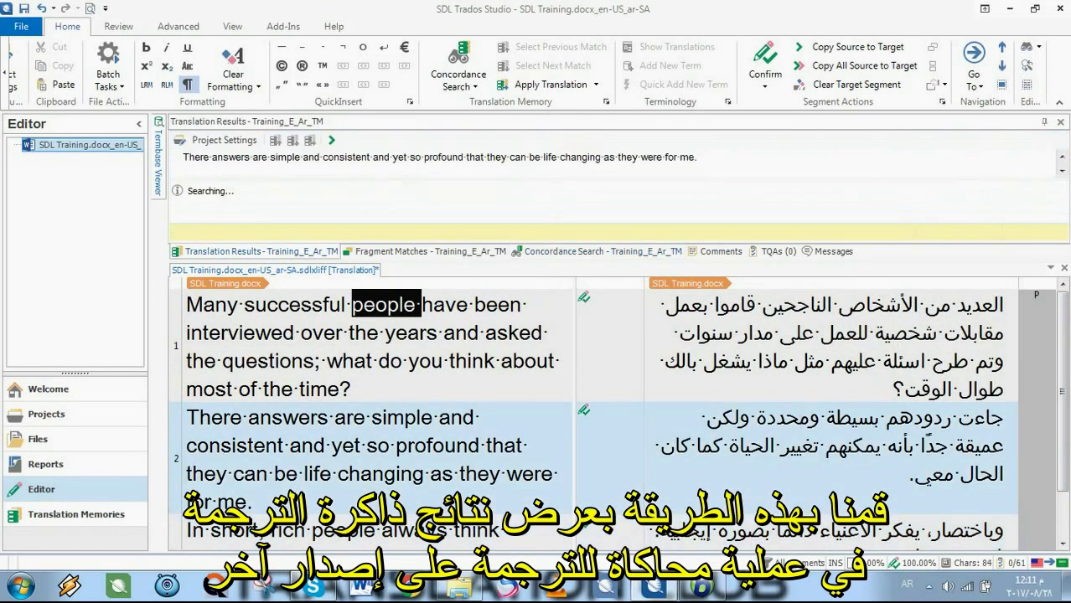
key("ctrl+s")
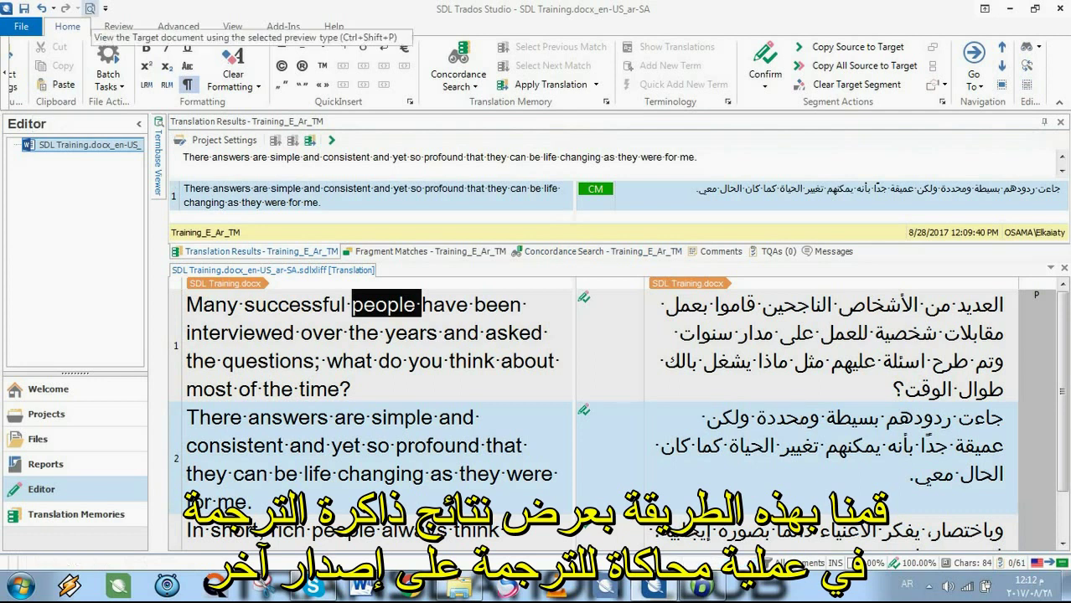
left_click(89, 8)
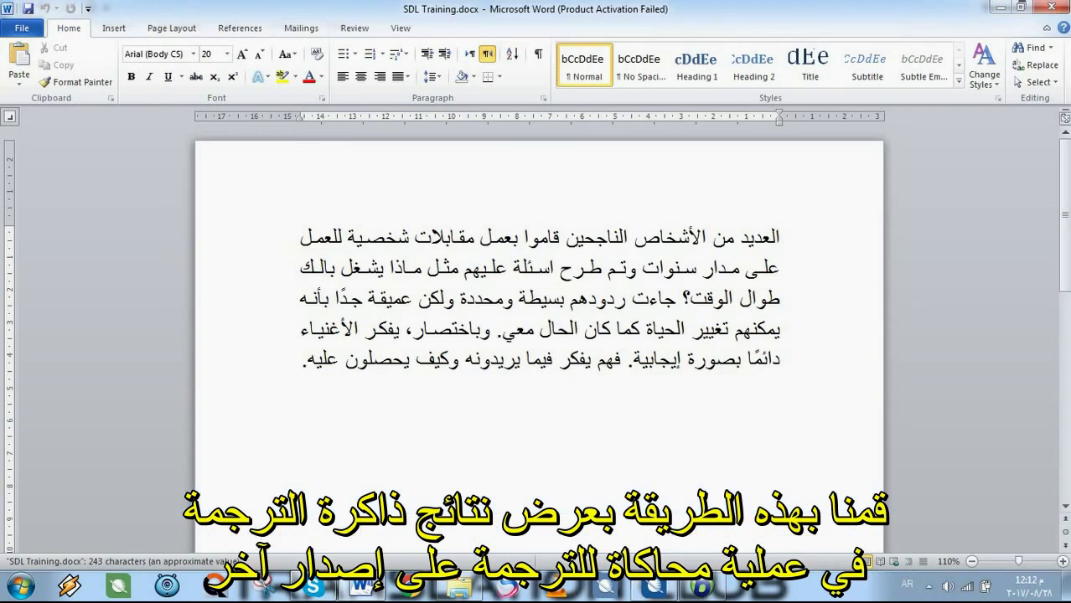
key("Return")
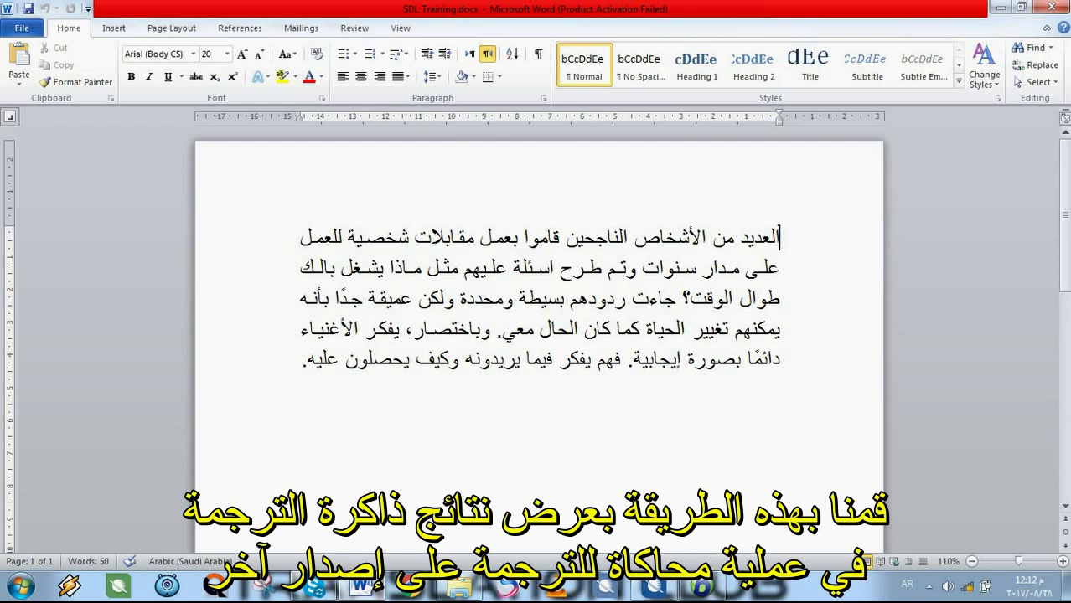
Try changing "يفكر" after "فهم" to "يفكرون" in the Word preview, and close it without saving.
left_click(364, 330)
left_click(559, 359)
type("ون")
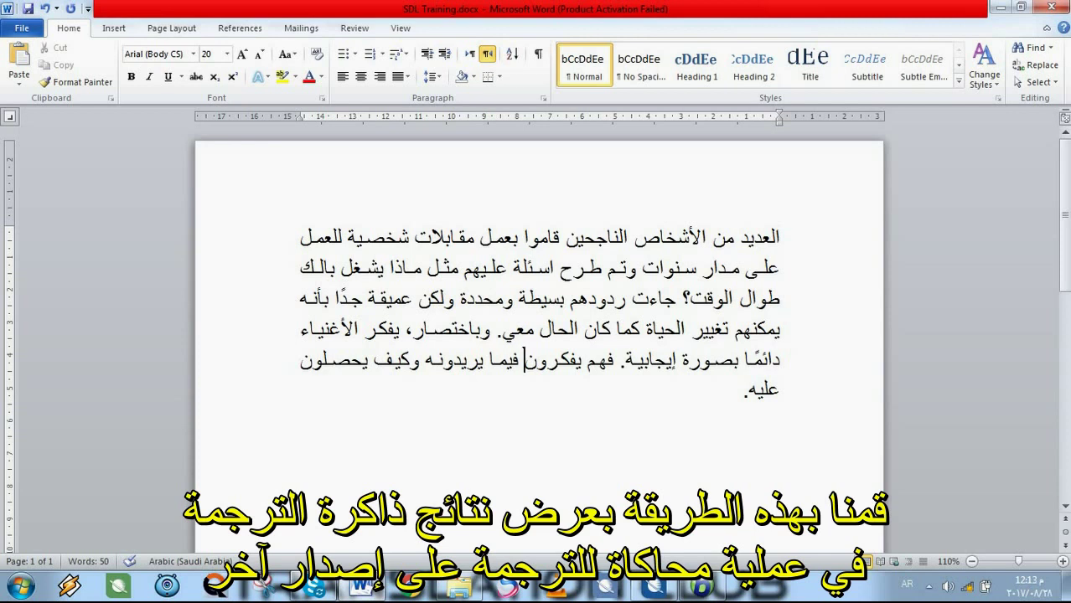
left_click(1051, 6)
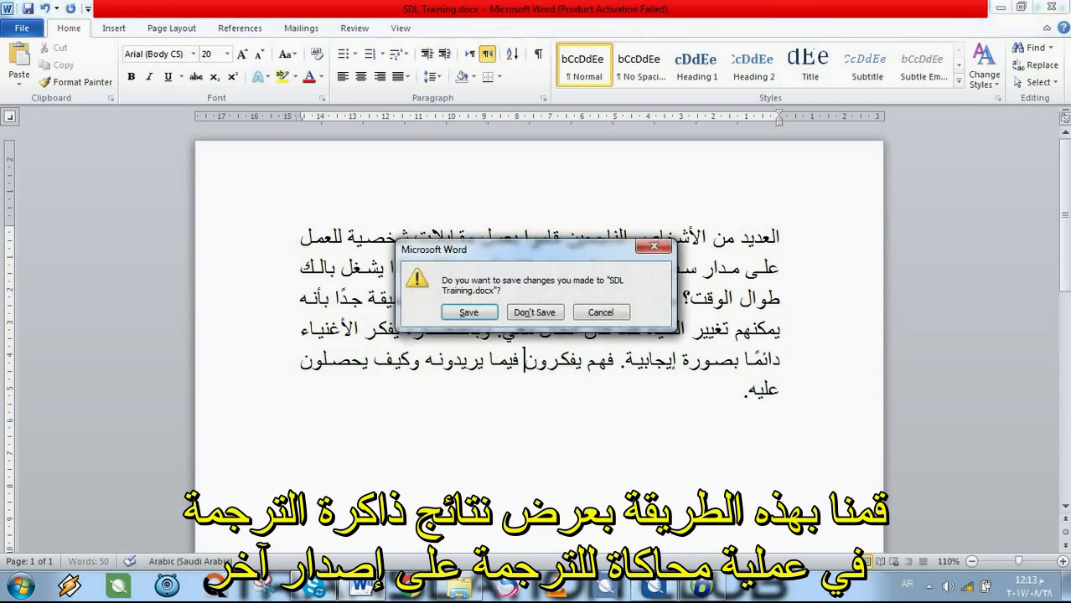
left_click(535, 311)
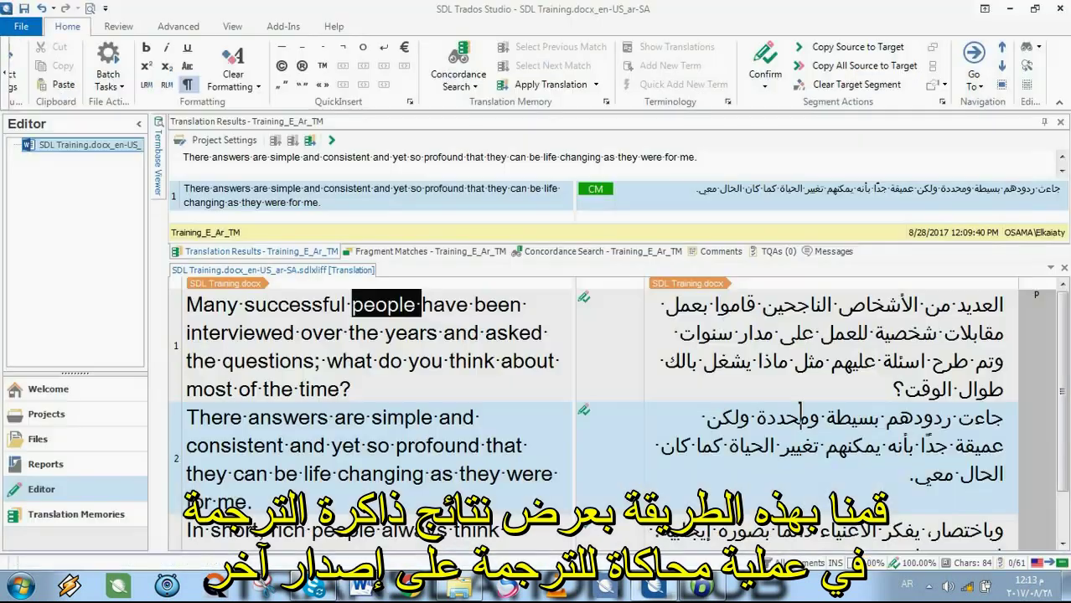
Change "يفكر" after "فهم" in segment 3's target to "يفكرون" and reconfirm the segment.
left_click(1061, 528)
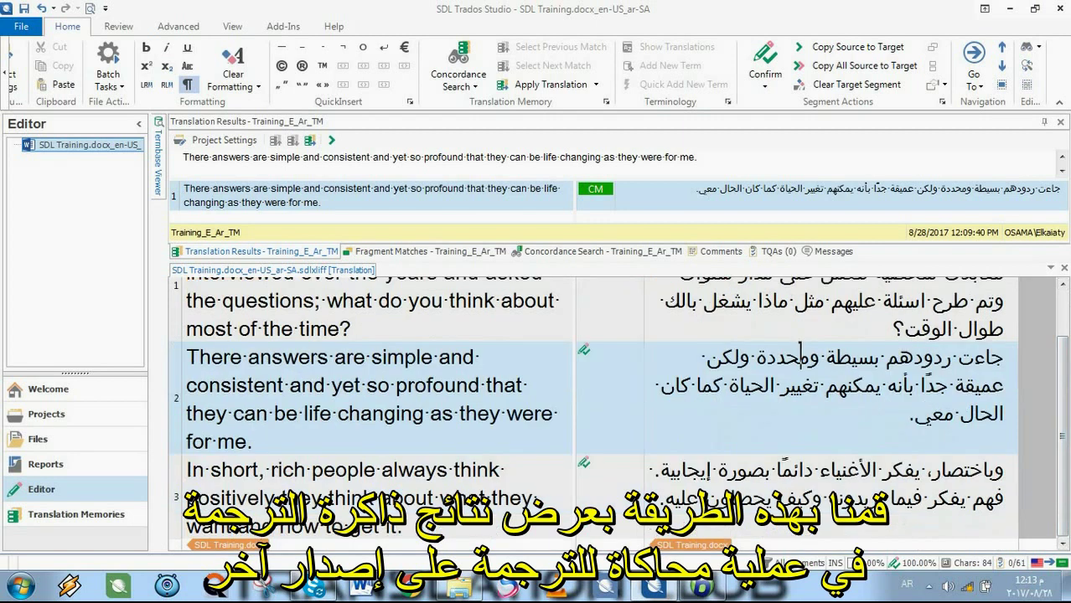
key("ctrl+Return")
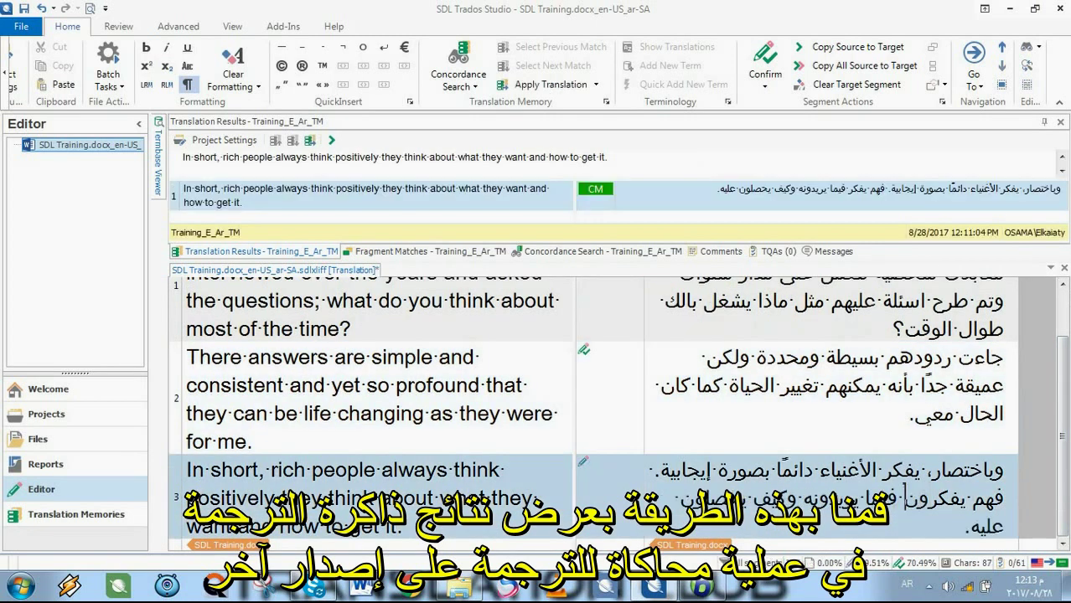
key("ctrl+Return")
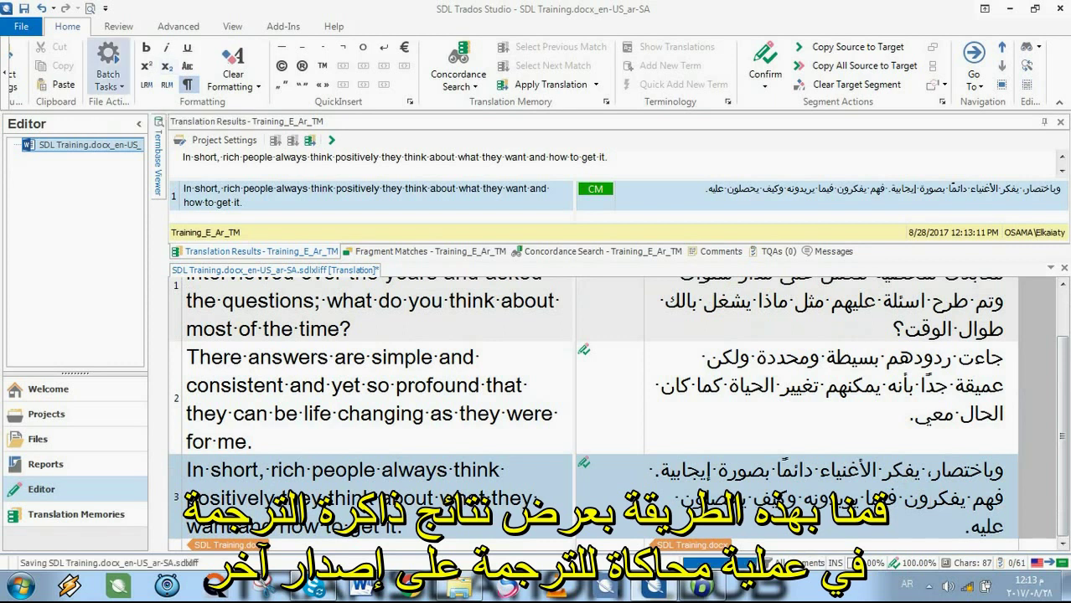
Run the Export for Bilingual Review batch task on the document and open the exported review file in Word.
left_click(108, 79)
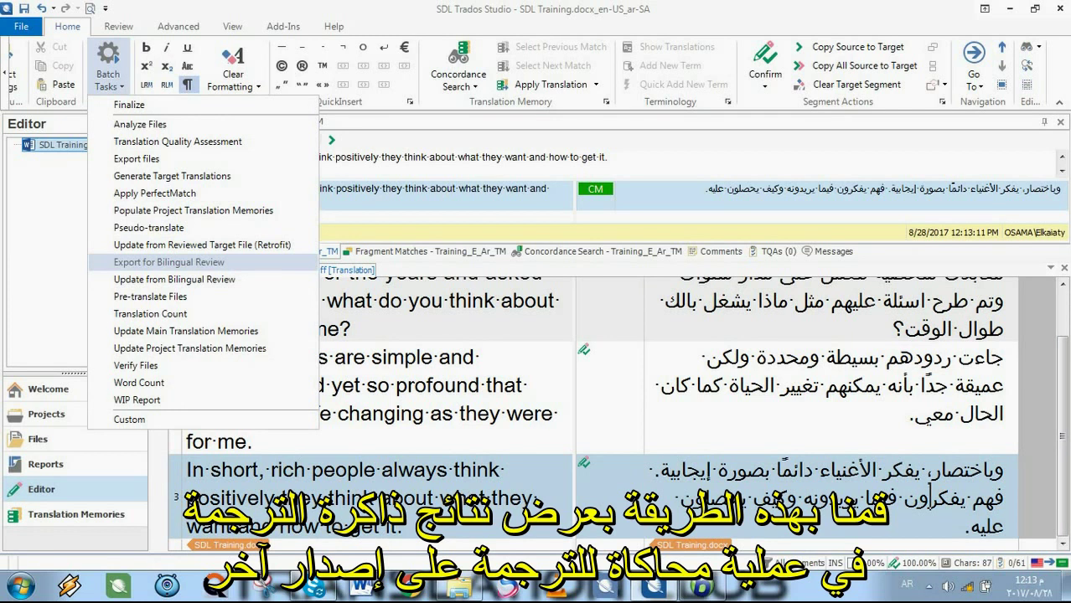
left_click(169, 262)
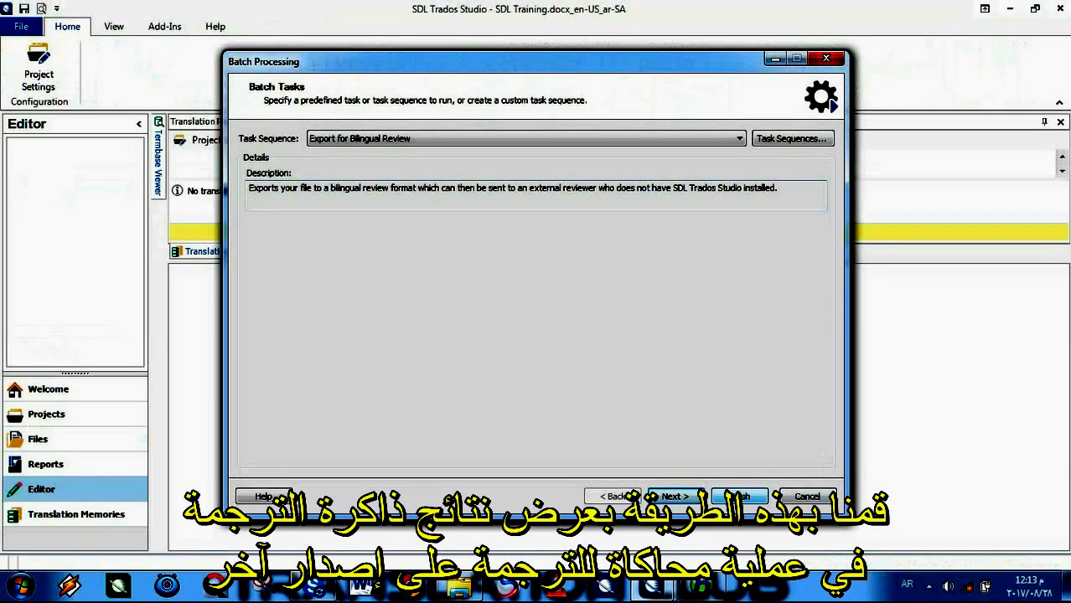
left_click(738, 497)
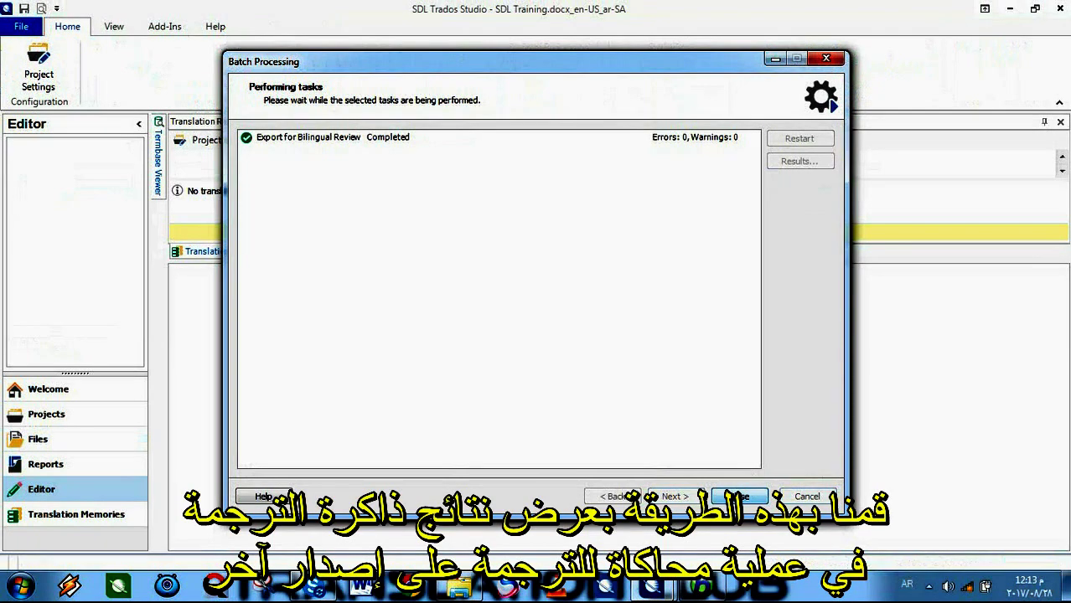
left_click(739, 496)
left_click(590, 349)
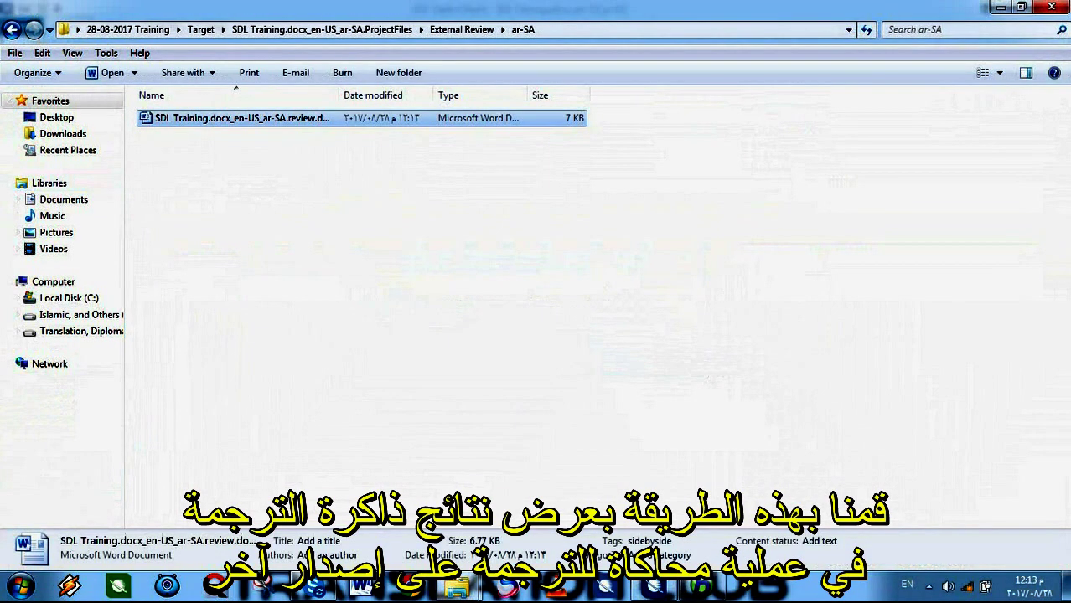
key("Return")
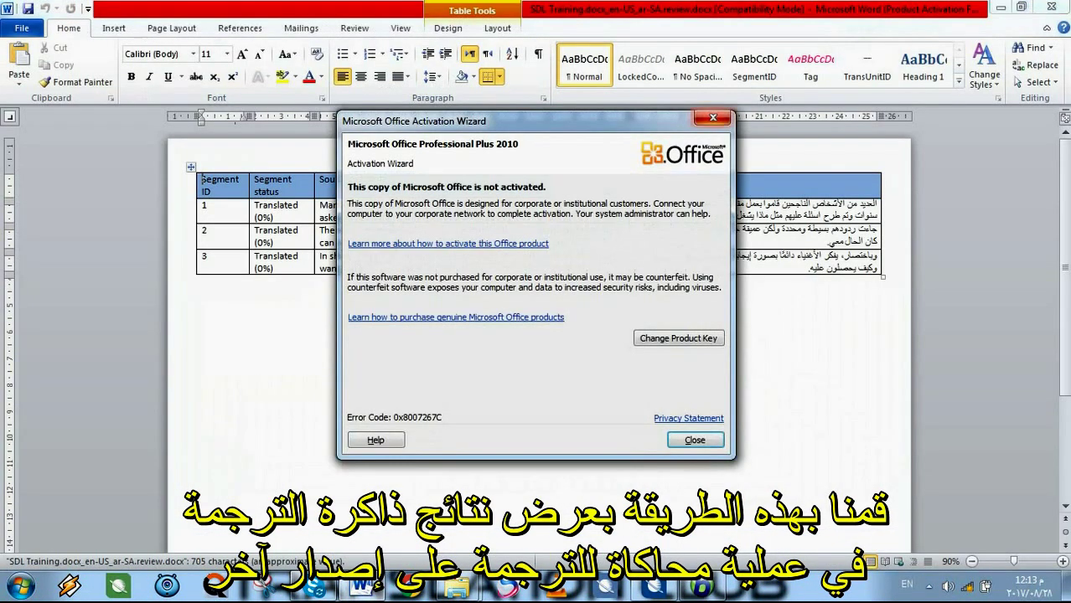
Look over the source and target segments in the bilingual review table, and close the review file without saving it.
key("Escape")
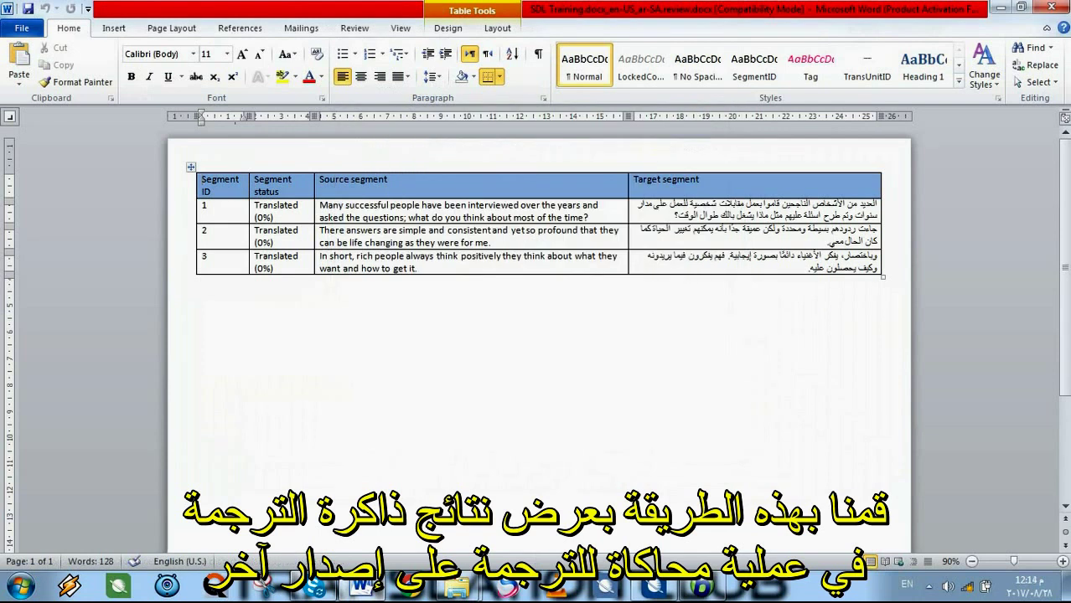
left_click(674, 215)
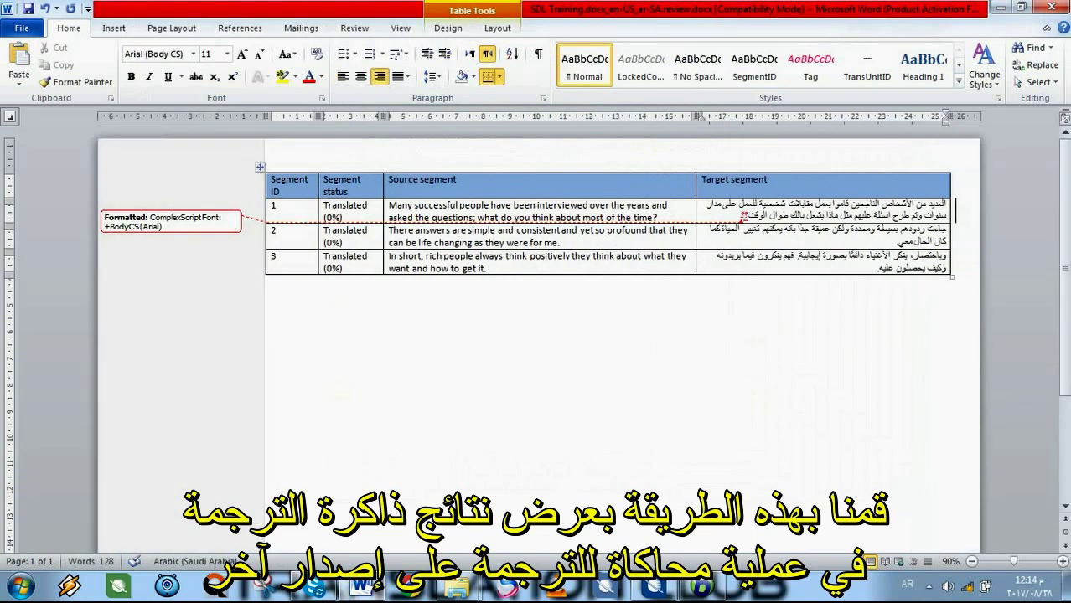
left_click_drag(922, 236, 285, 209)
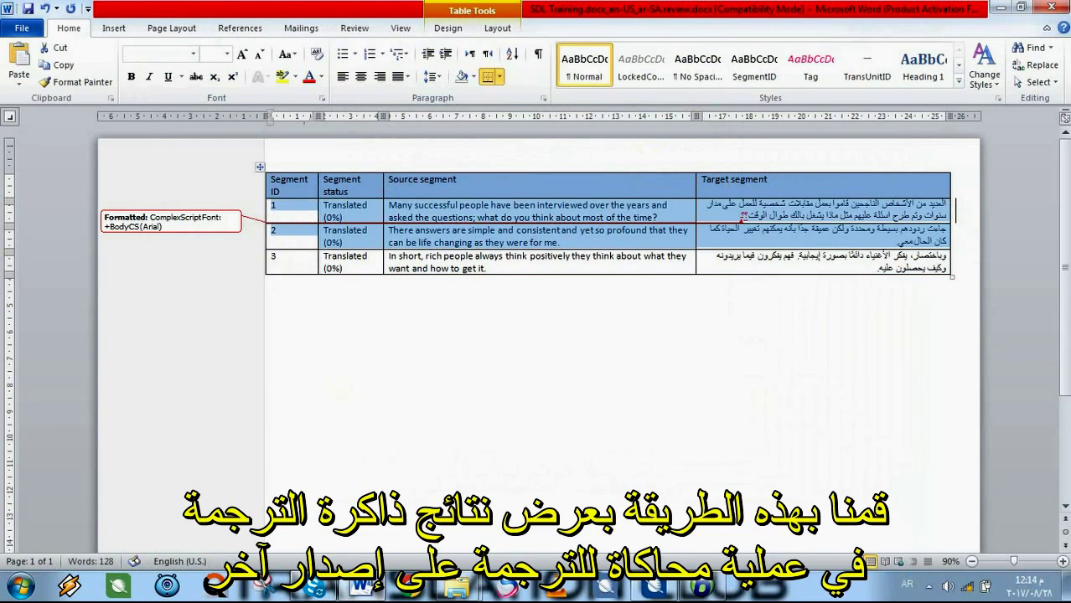
left_click(560, 242)
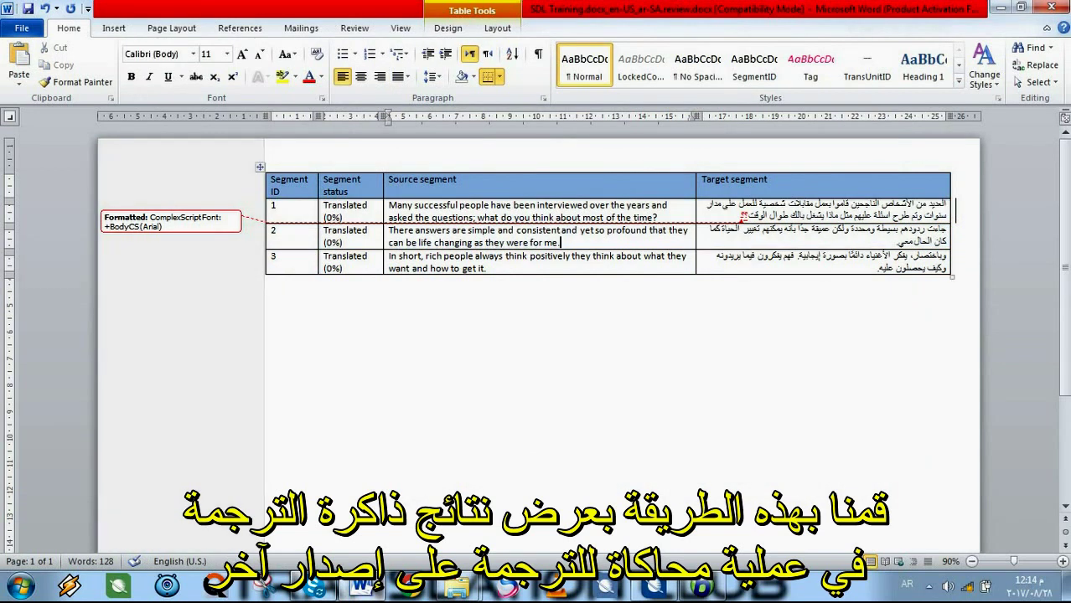
left_click(1051, 7)
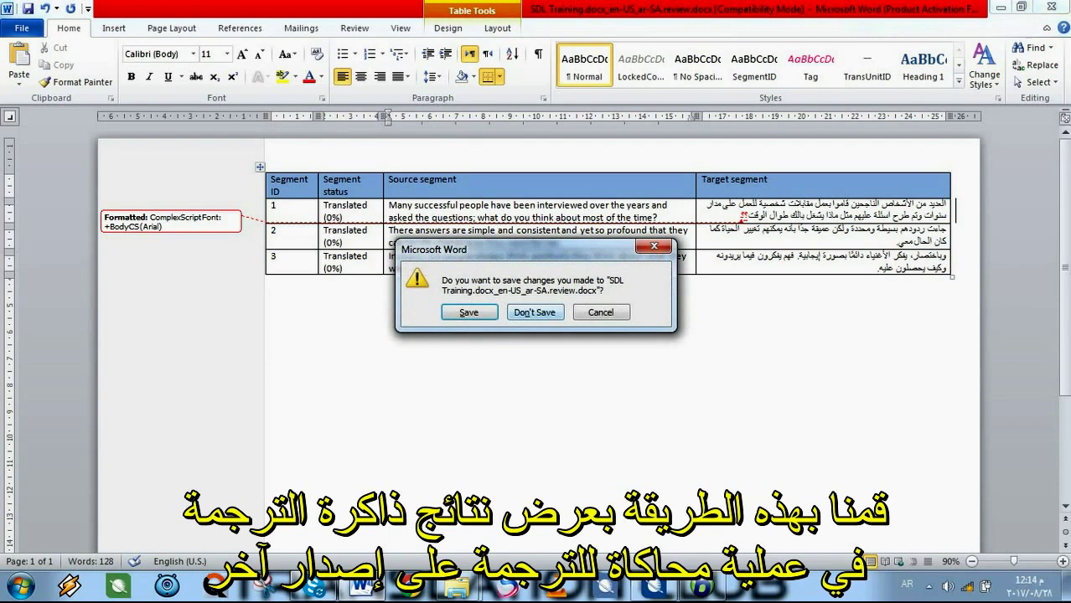
left_click(535, 311)
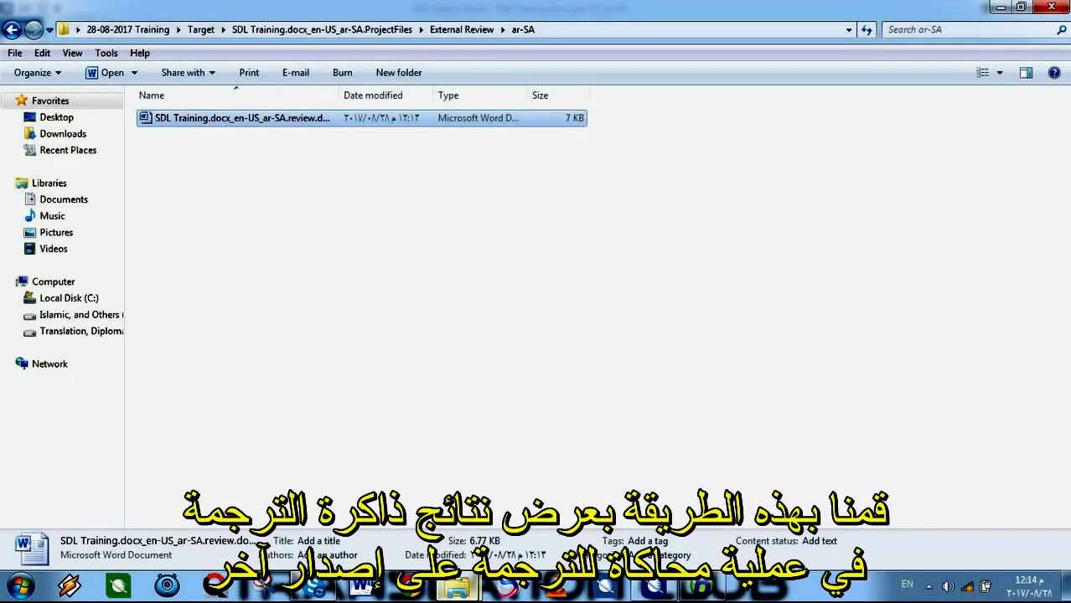
Browse from the review file's folder to the Target folder inside 28-08-2017 Training and locate SDL Training.docx.
mouse_move(457, 587)
left_click(363, 507)
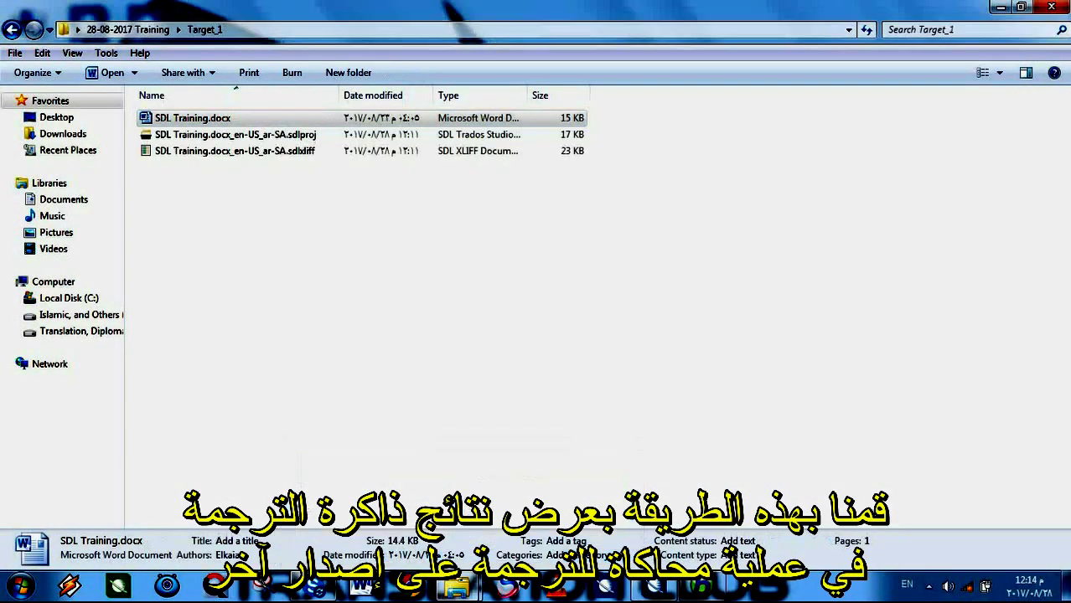
key("BackSpace")
left_click(163, 167)
left_click(168, 134)
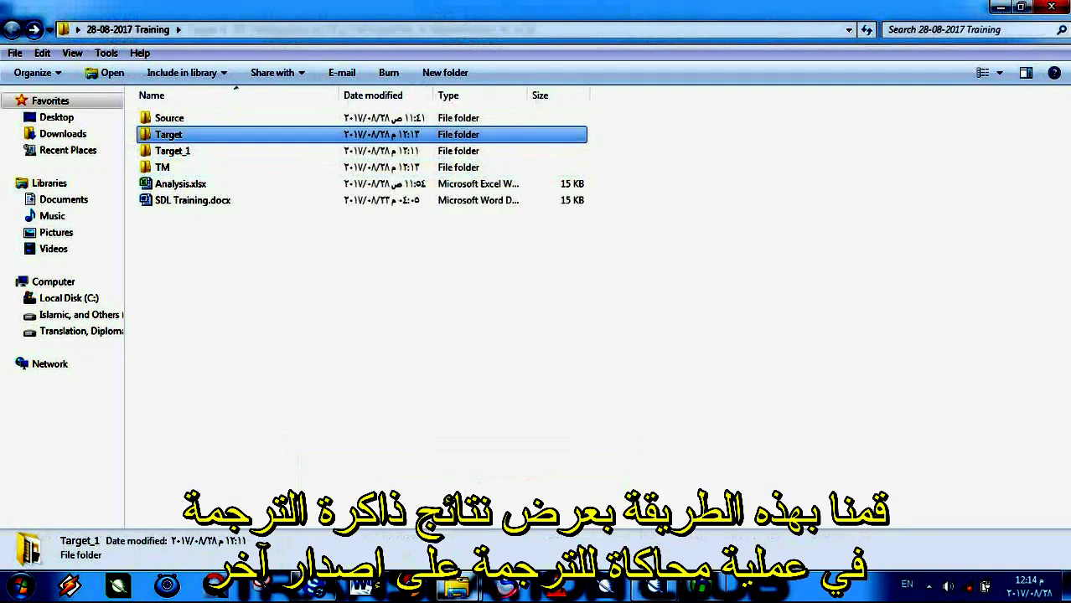
key("Return")
left_click(189, 134)
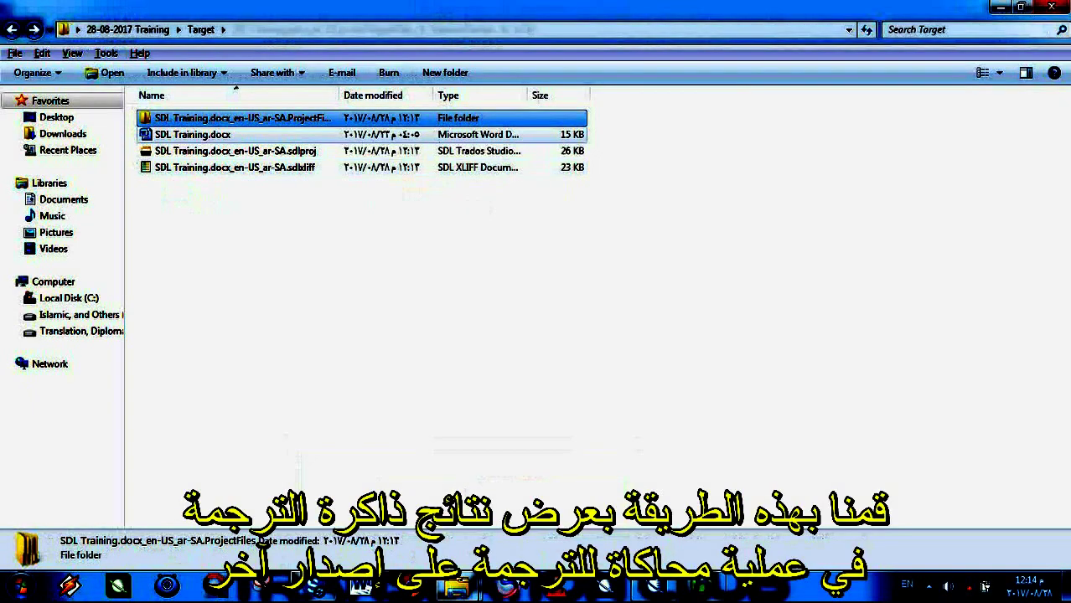
left_click(426, 135)
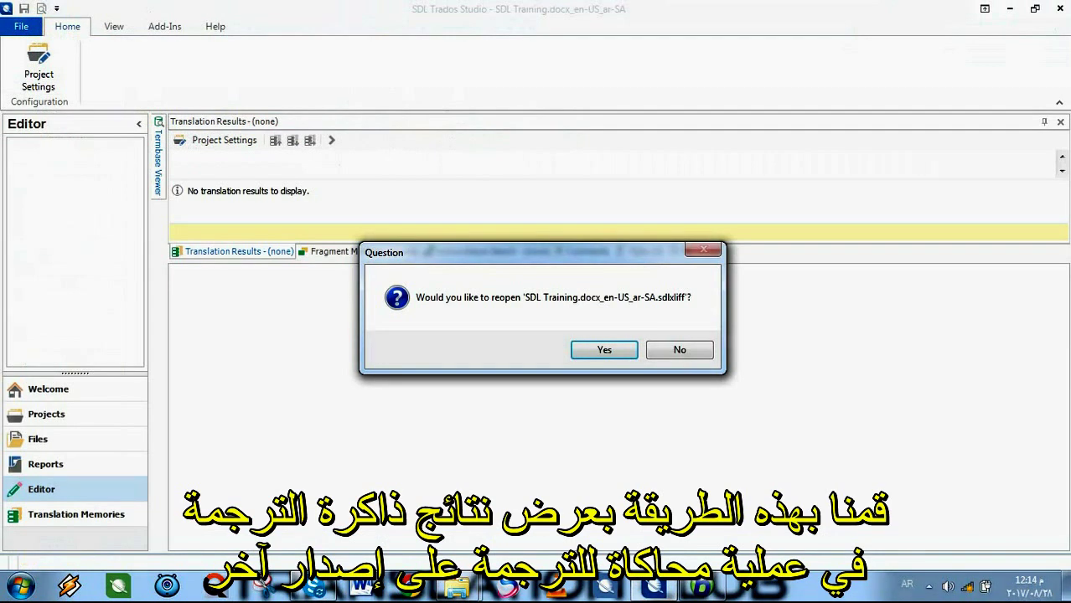
Reopen SDL Training.docx_en-US_ar-SA.sdlxliff in Trados Studio, look over the available batch tasks, and save the document.
key("Return")
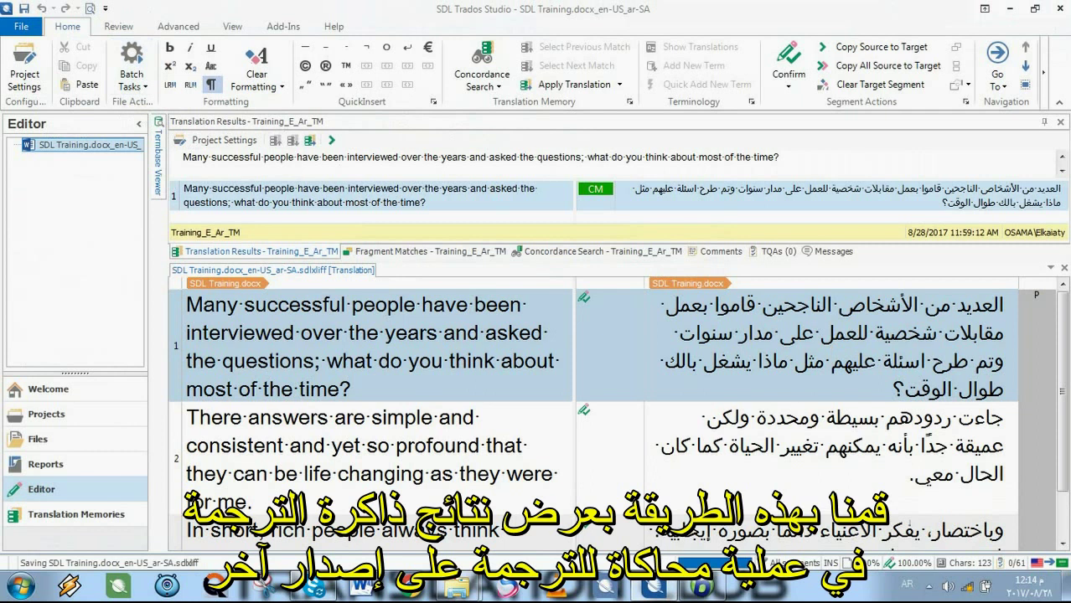
left_click(132, 79)
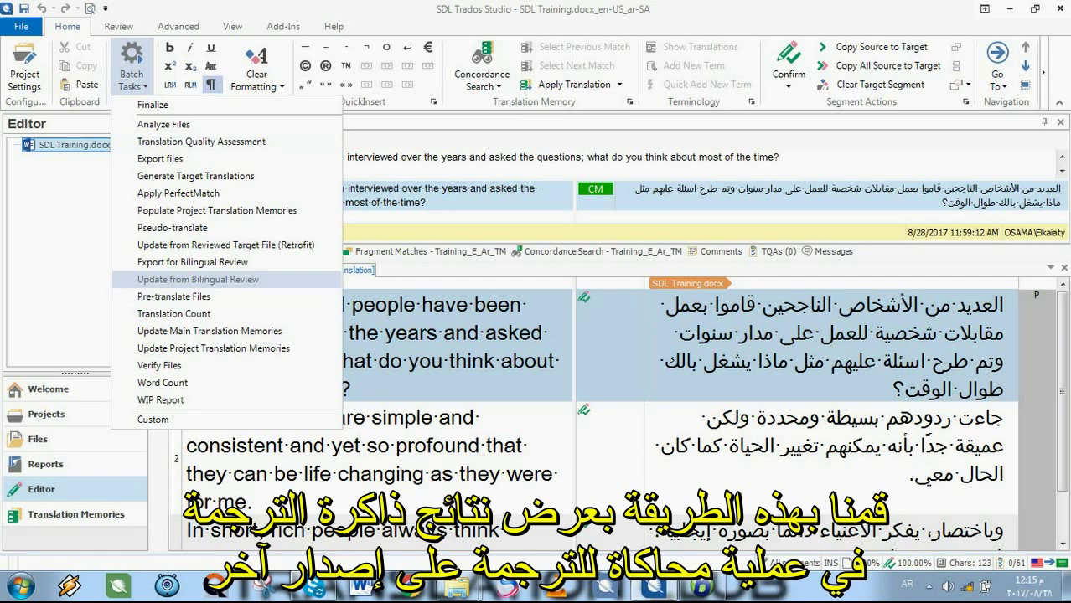
key("Escape")
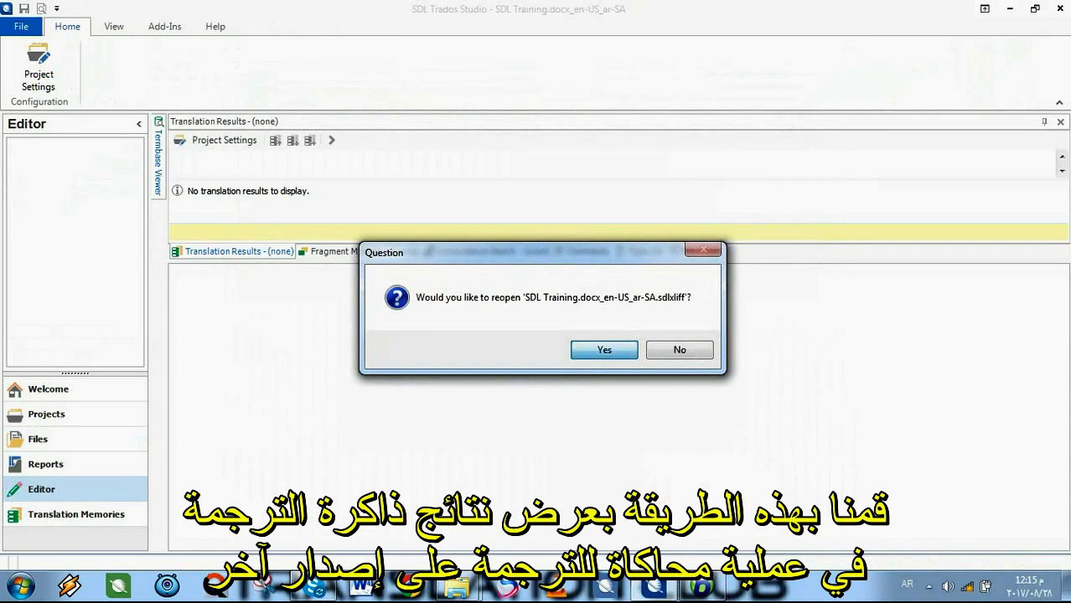
key("Return")
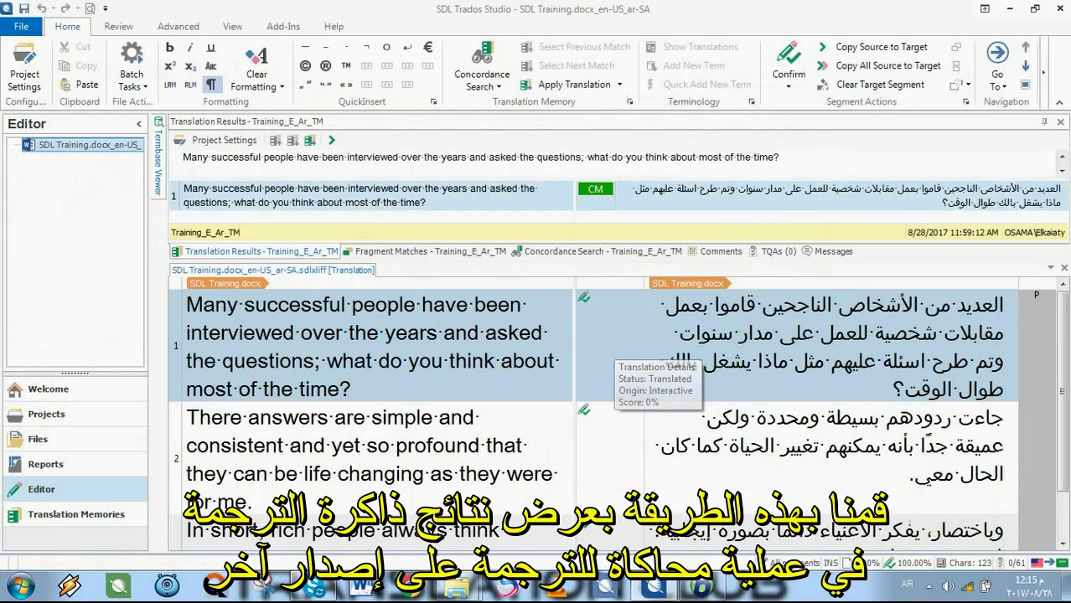
left_click(131, 75)
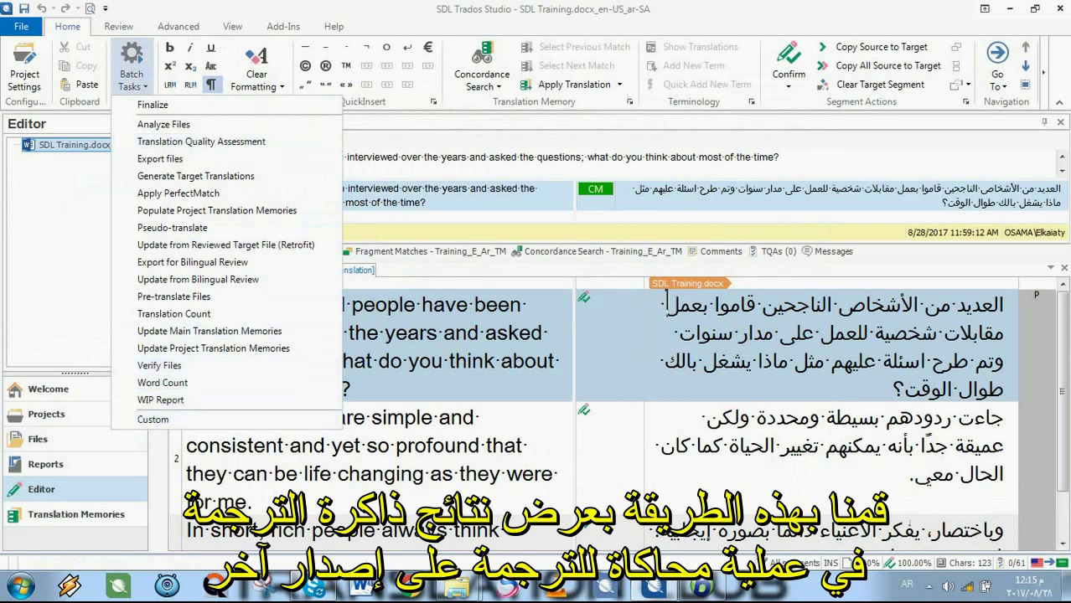
left_click(820, 305)
key("ctrl+s")
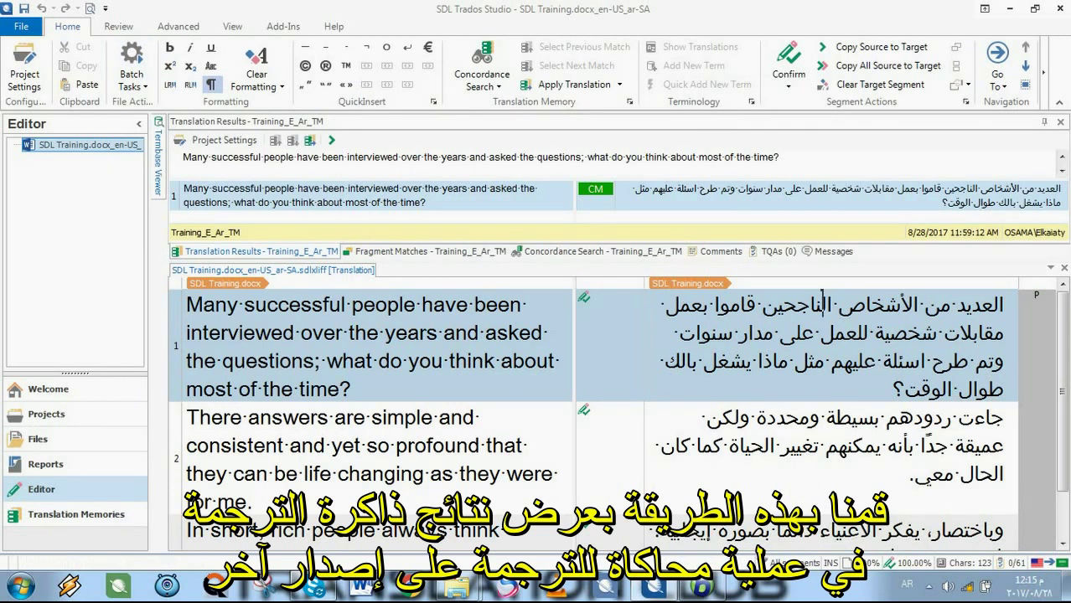
Try to save the translated target as SDL Training.docx in the Target folder, replacing the existing file.
left_click(21, 26)
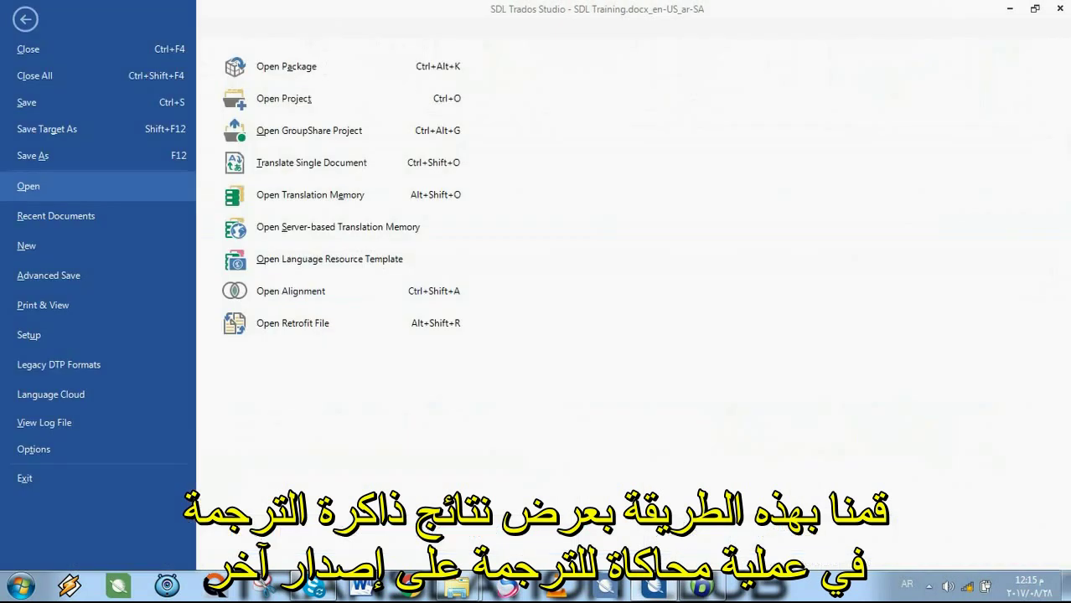
left_click(47, 128)
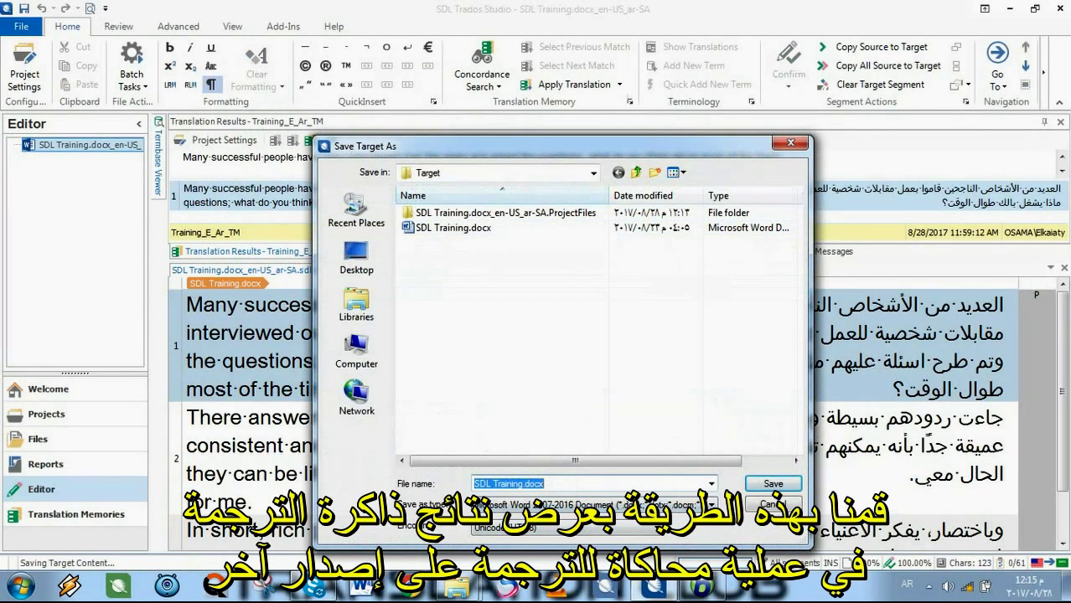
left_click(591, 505)
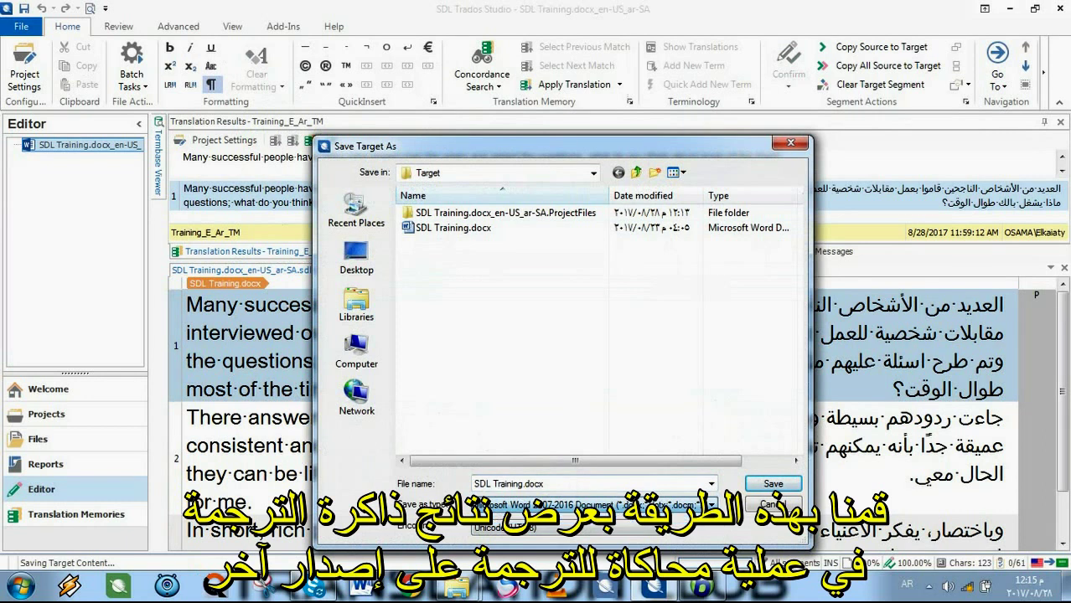
left_click(591, 527)
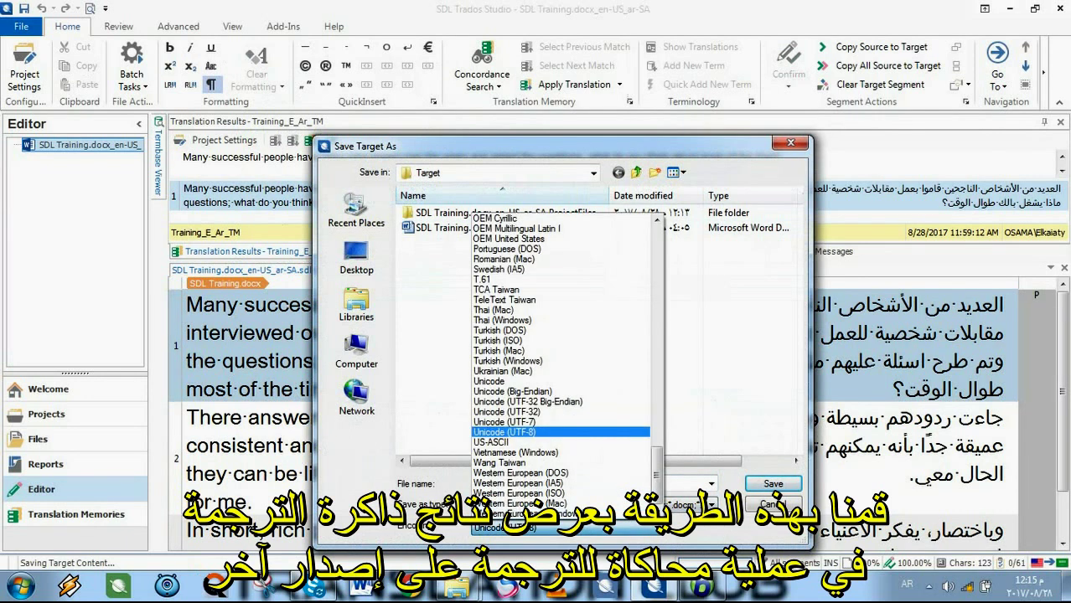
key("Escape")
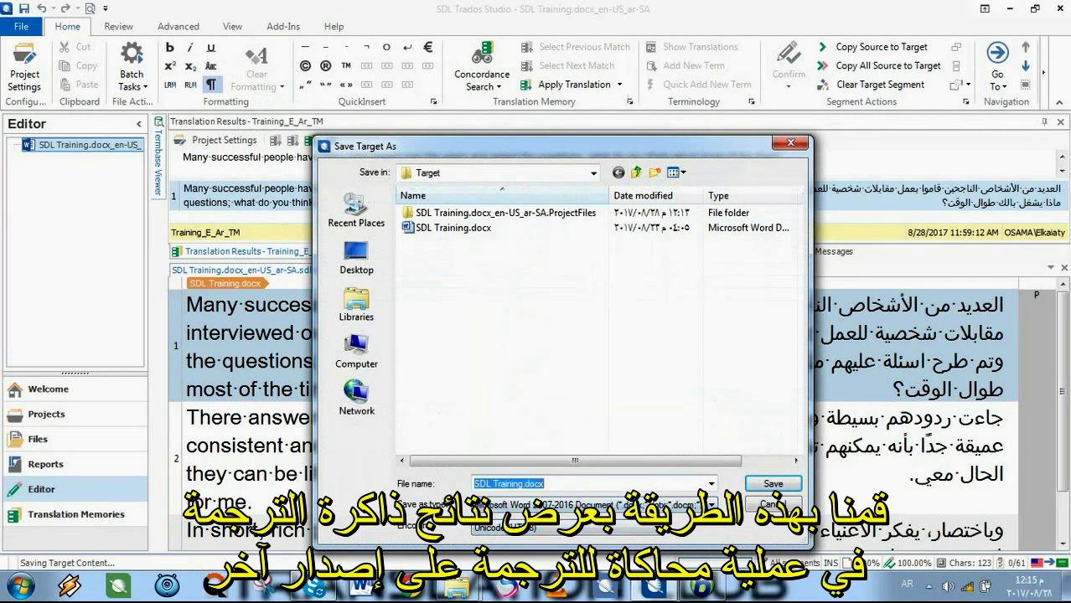
key("Return")
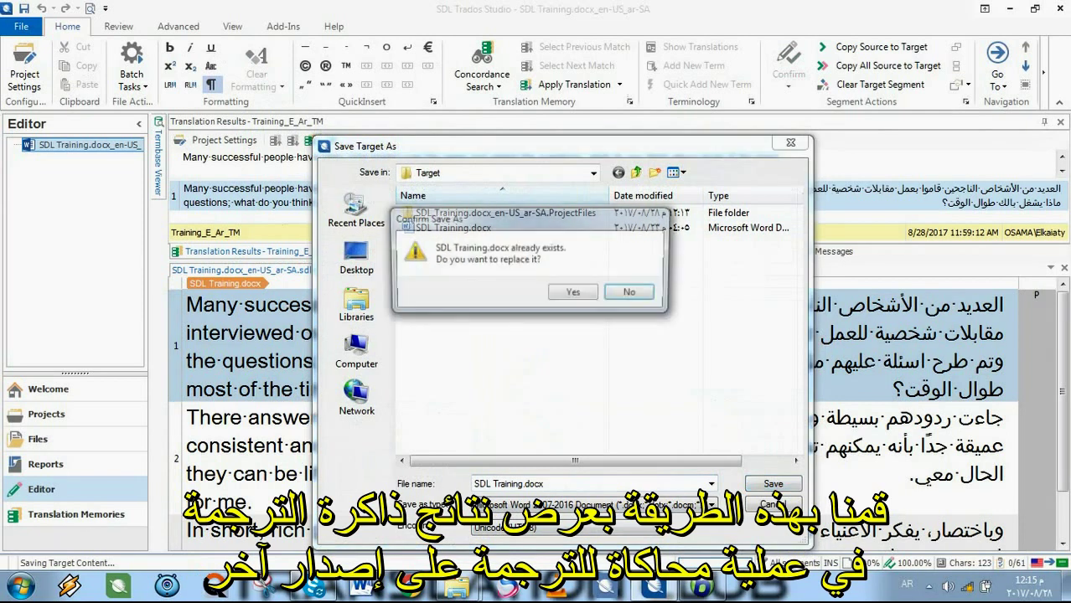
key("Left")
key("Return")
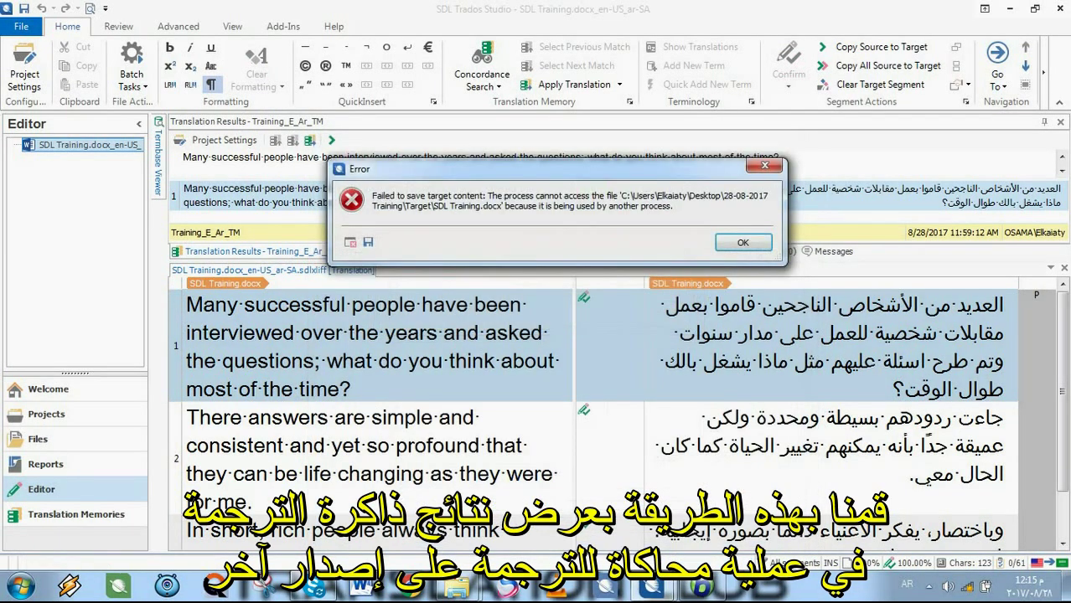
key("Return")
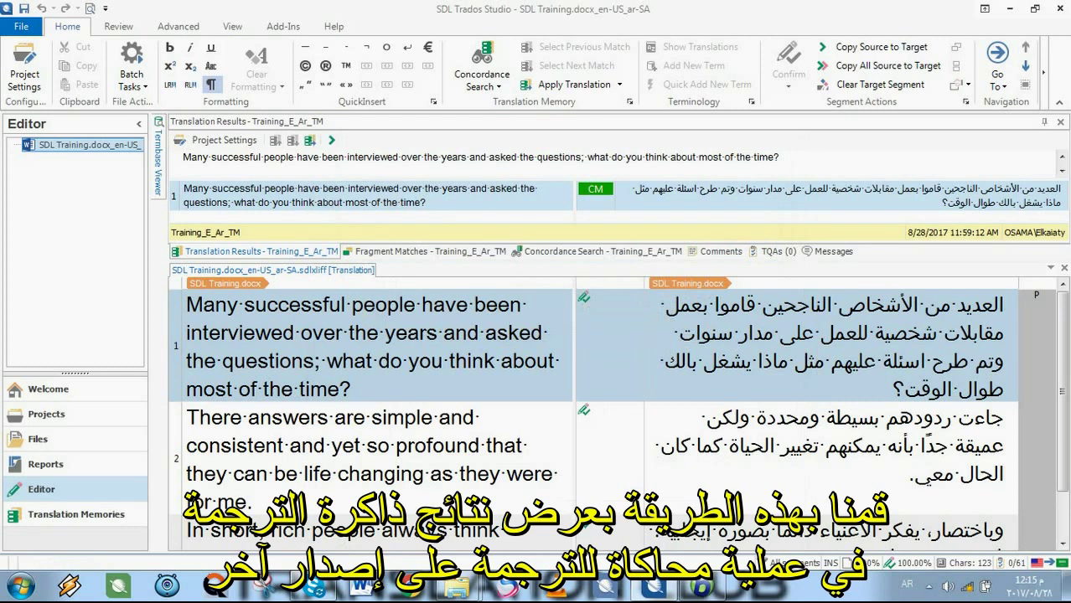
Open SDL Training.docx from the Target folder in Word to check its content, and close it.
key("alt+Tab")
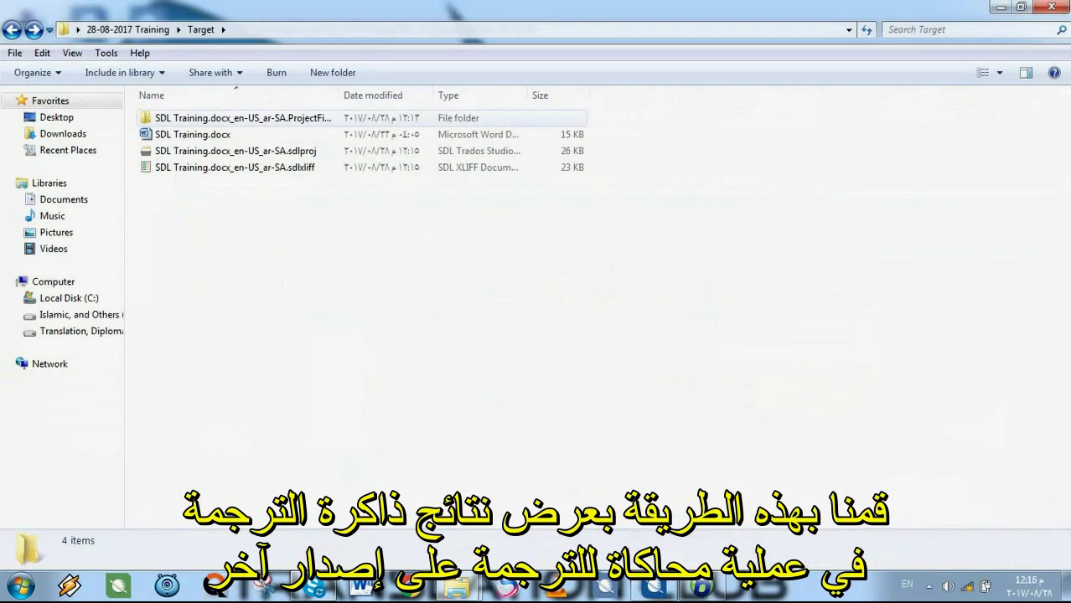
left_click(193, 134)
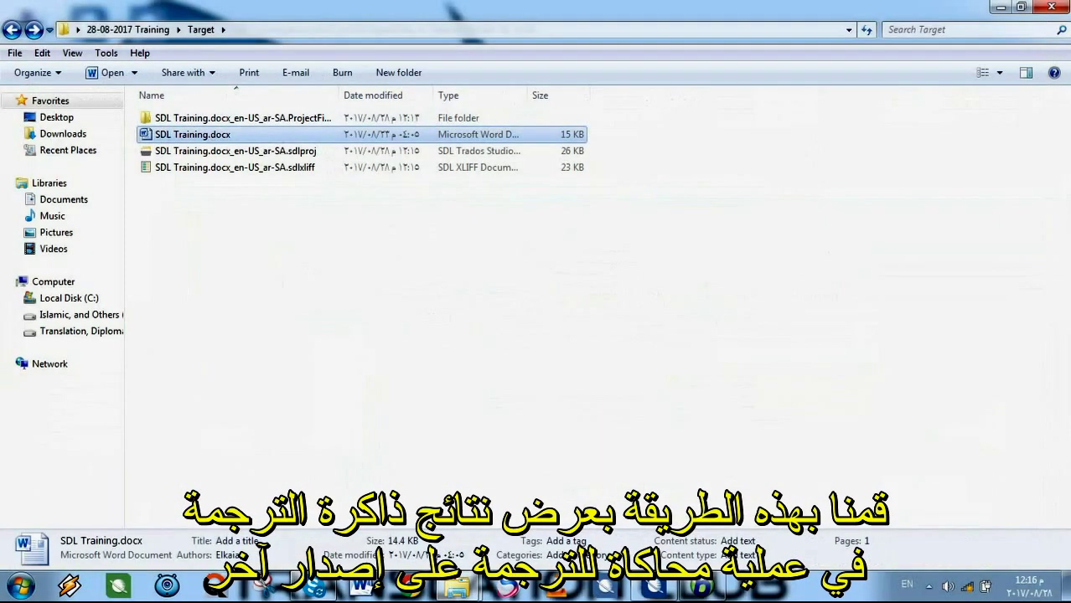
key("Return")
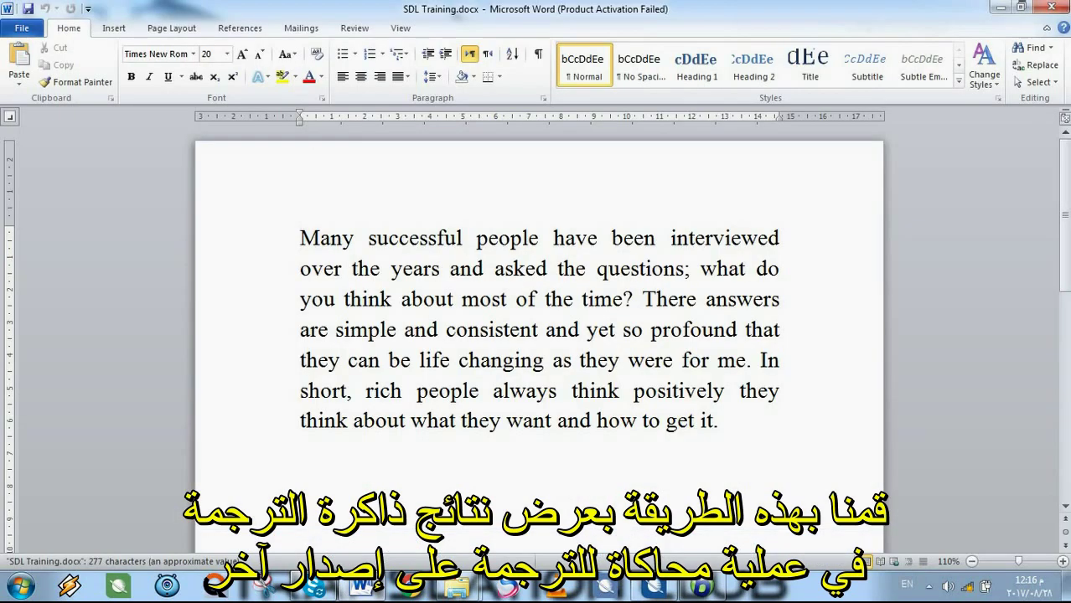
left_click(1051, 6)
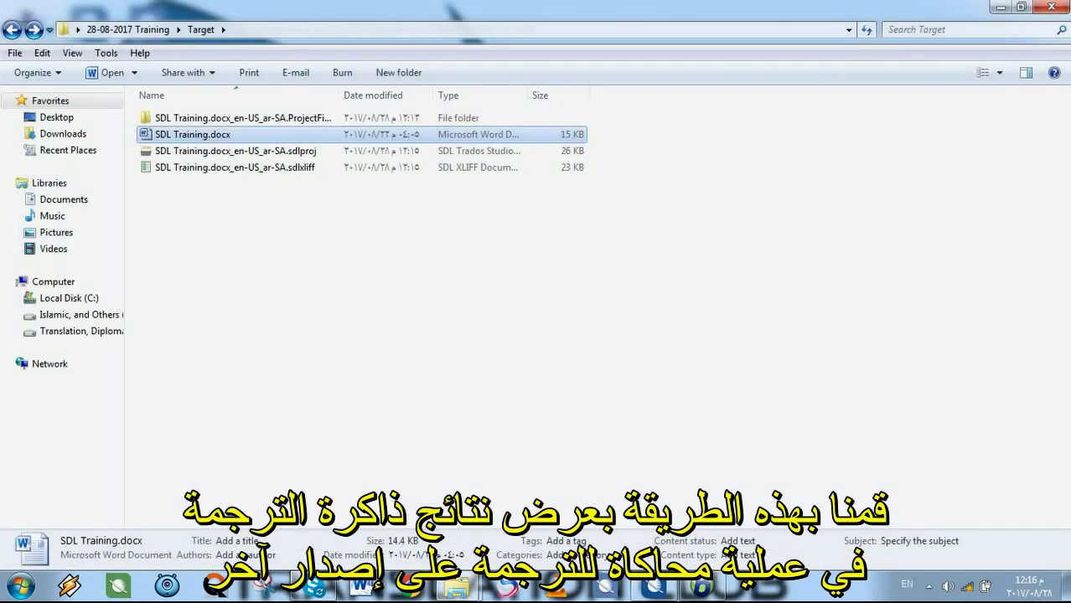
key("Escape")
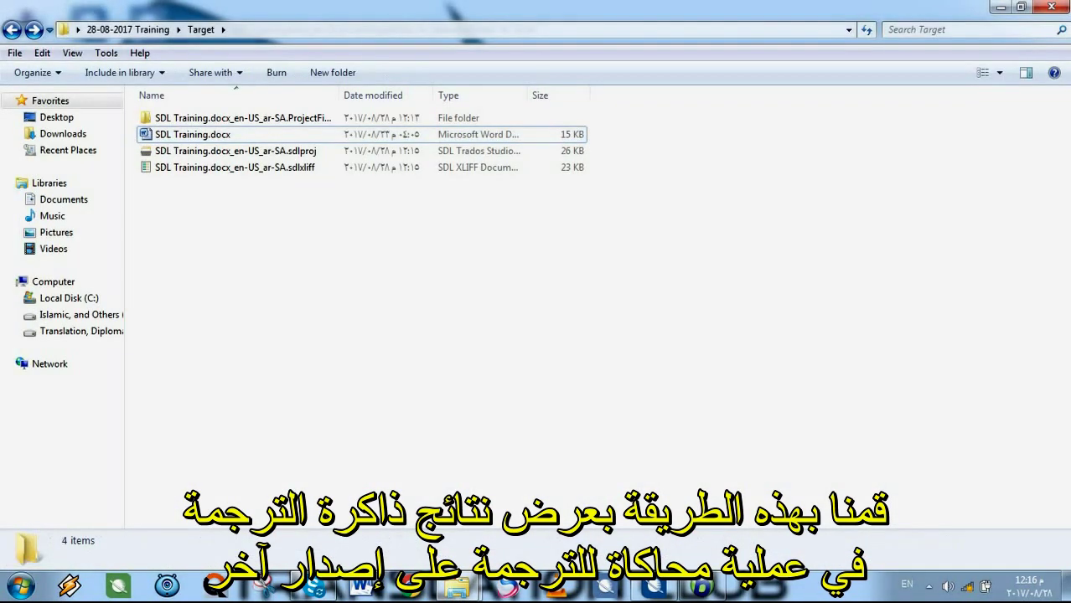
Return to Trados Studio and save the target again as SDL Training.docx in the Target folder.
left_click(654, 587)
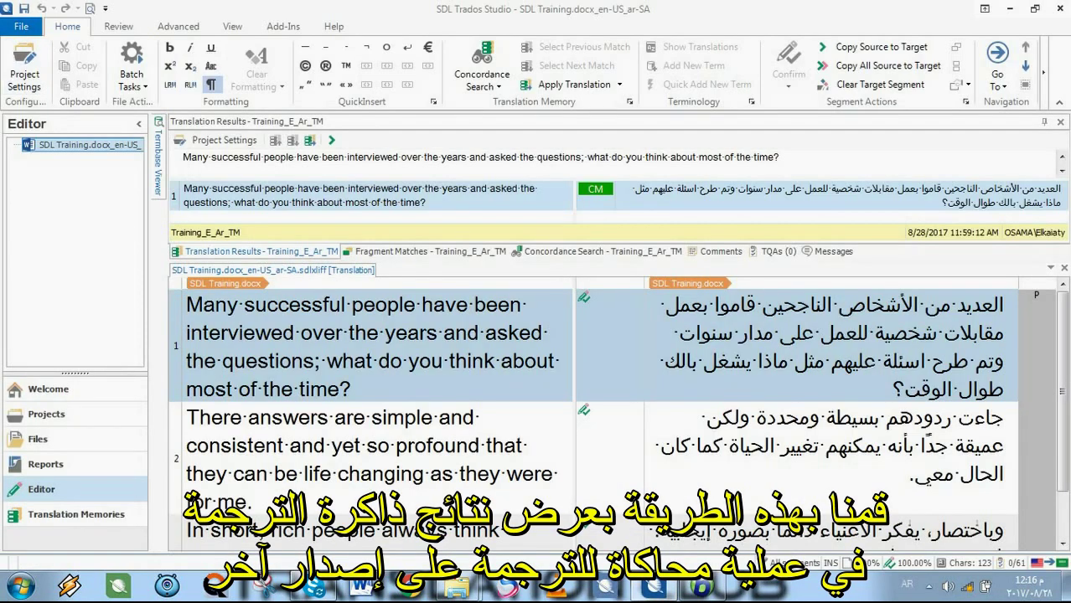
left_click(21, 26)
left_click(46, 128)
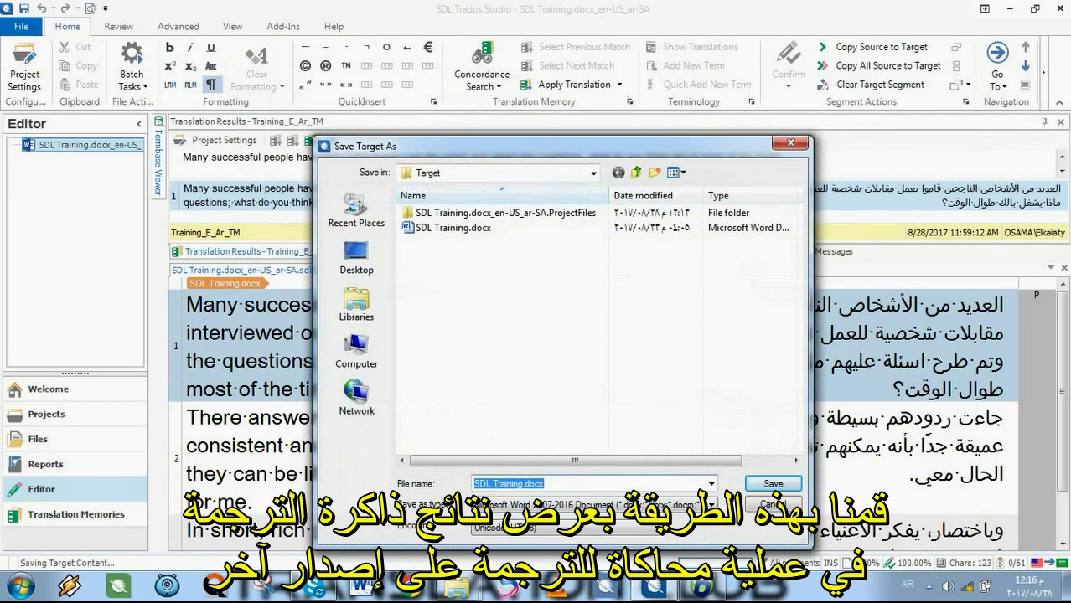
left_click(773, 484)
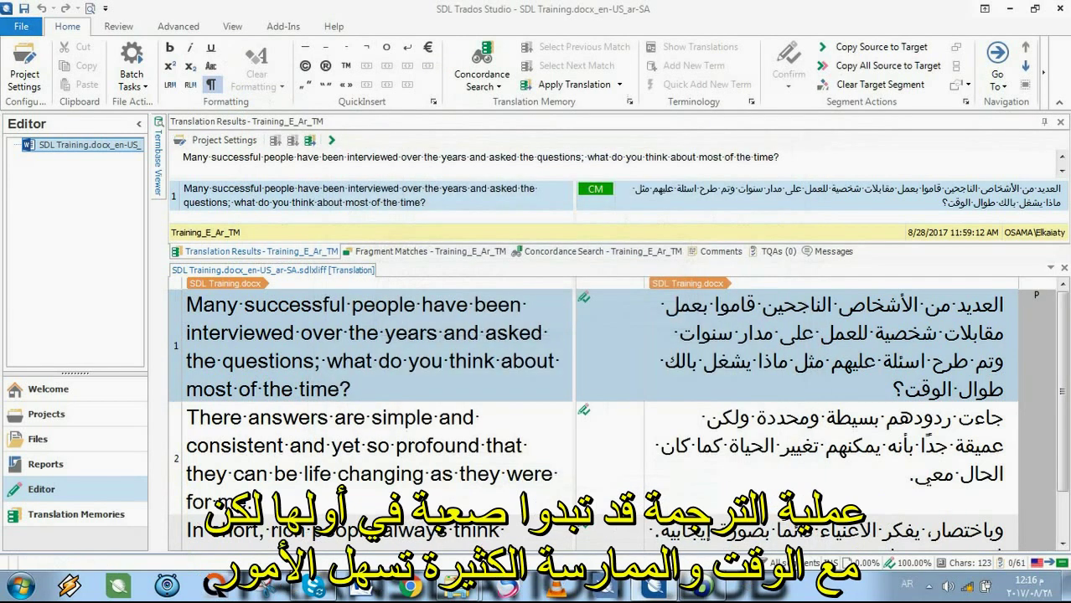
left_click(21, 26)
left_click(33, 155)
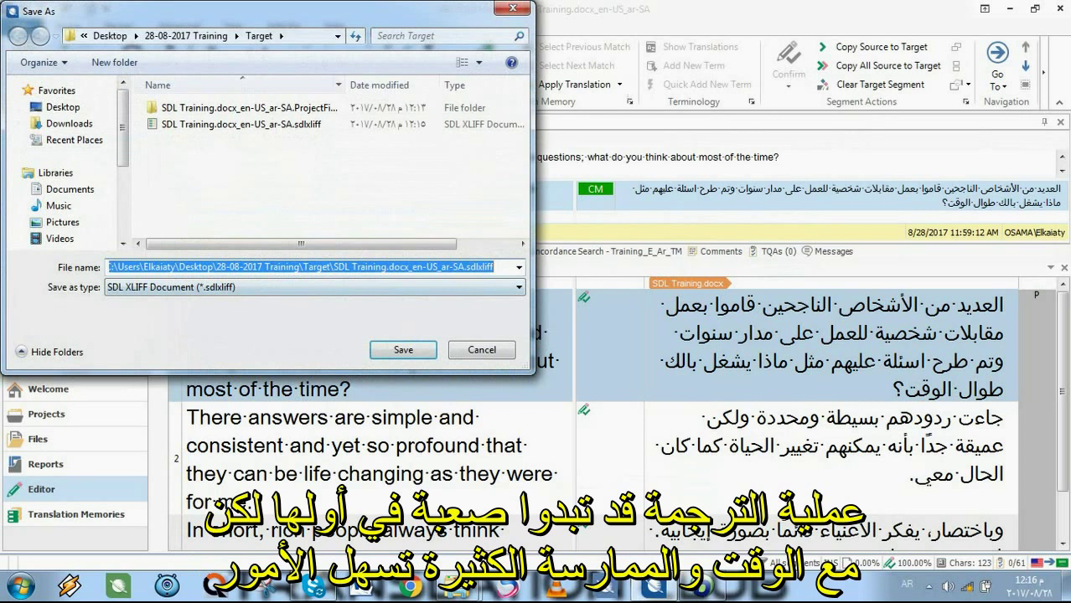
left_click(314, 286)
left_click(315, 287)
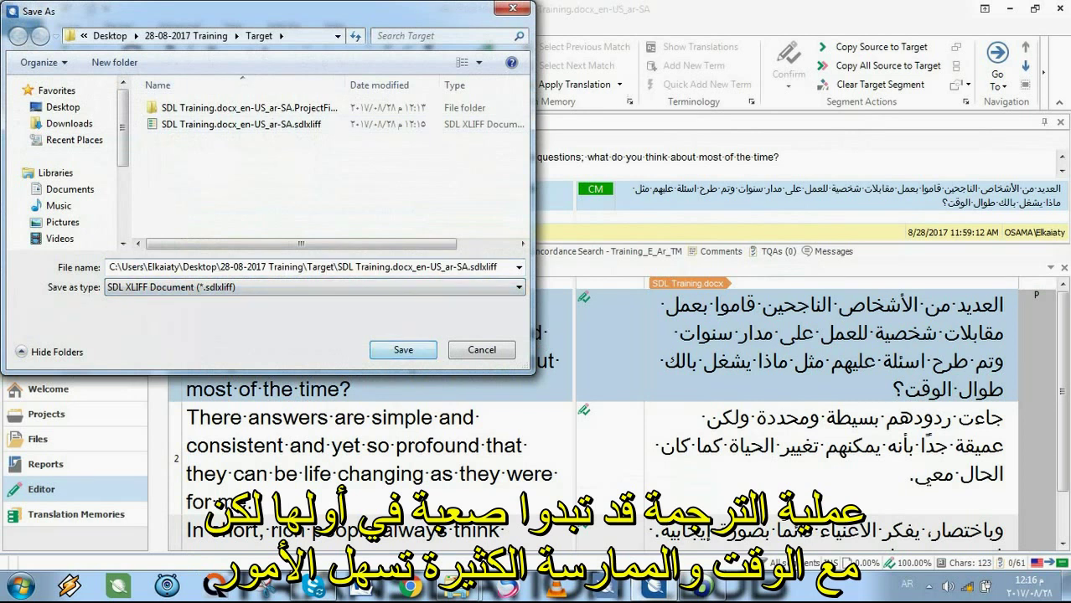
key("Return")
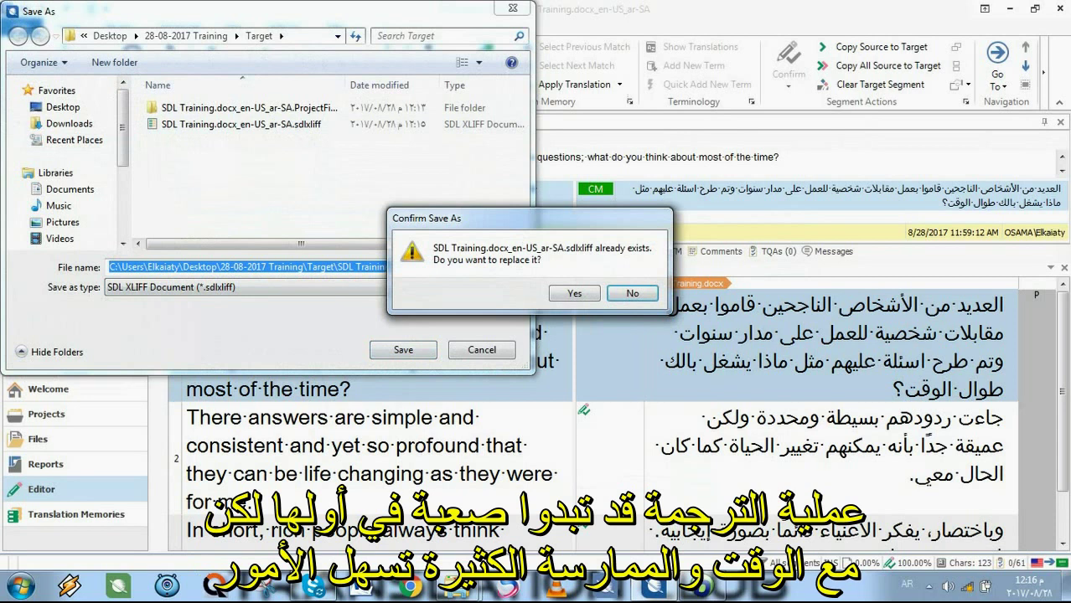
left_click(632, 293)
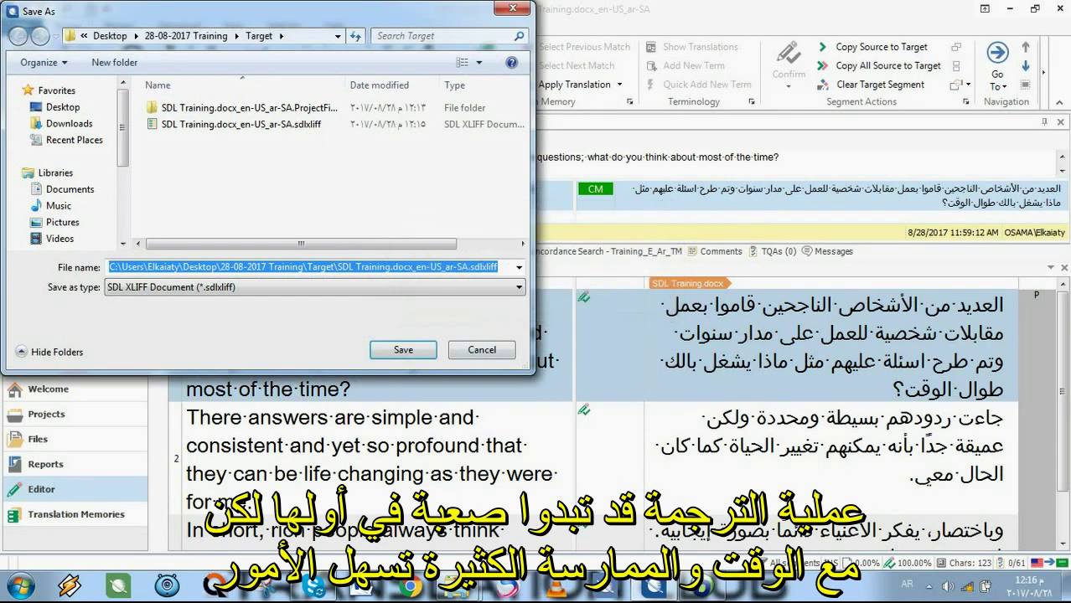
left_click(481, 349)
key("Escape")
Try to save the target over the existing SDL Training.docx in the Target folder.
left_click(21, 13)
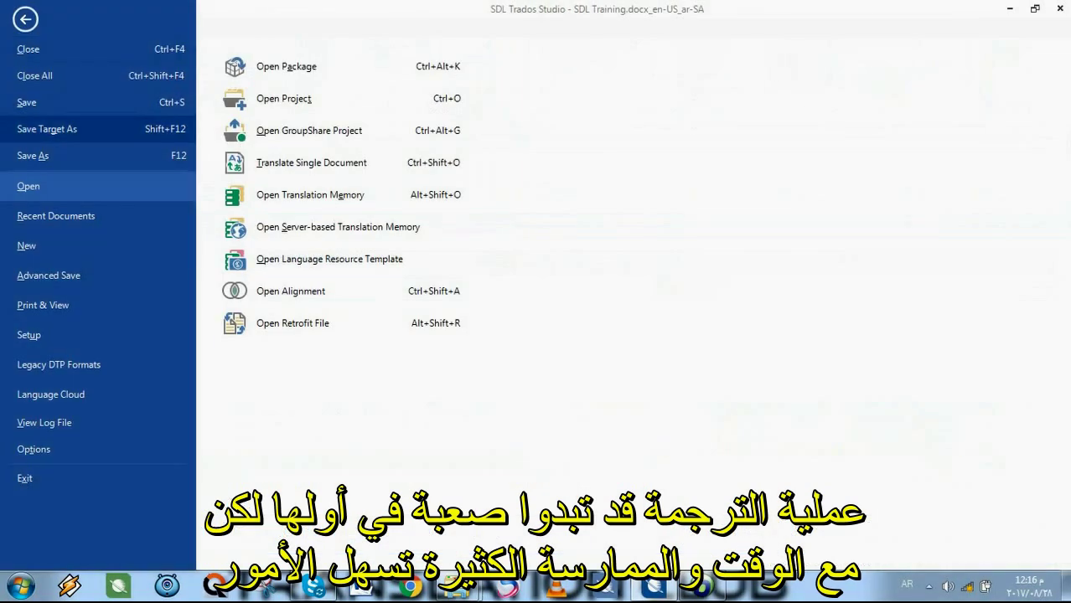
left_click(47, 128)
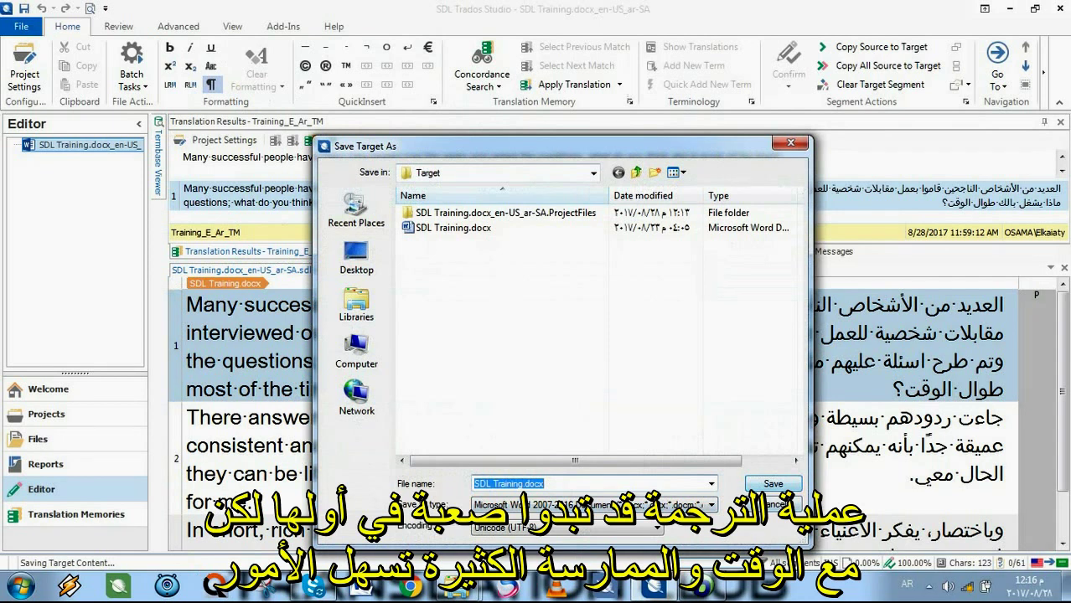
key("Return")
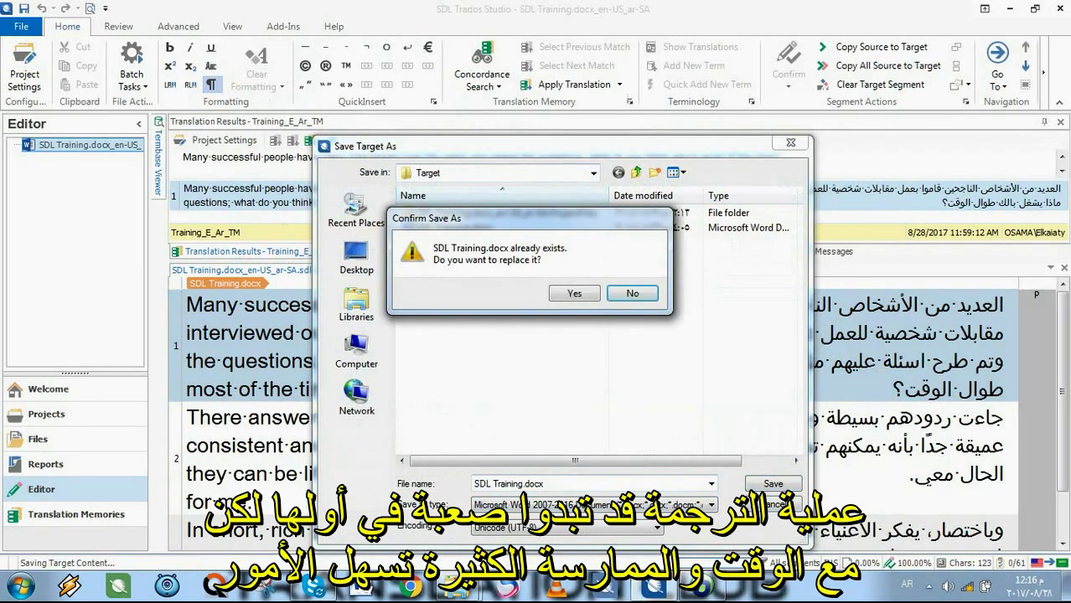
key("Return")
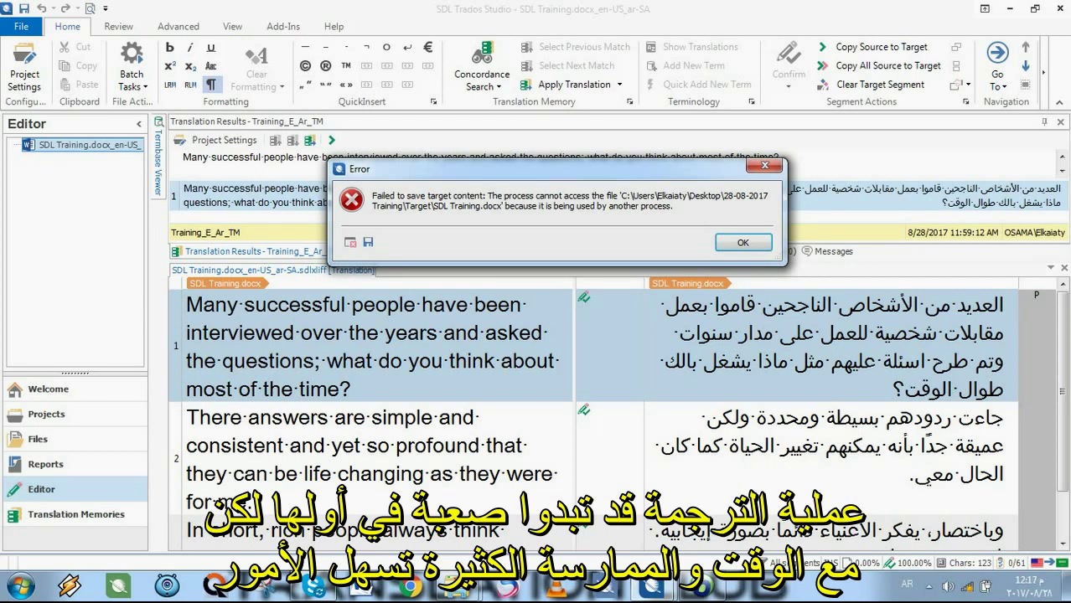
left_click(742, 242)
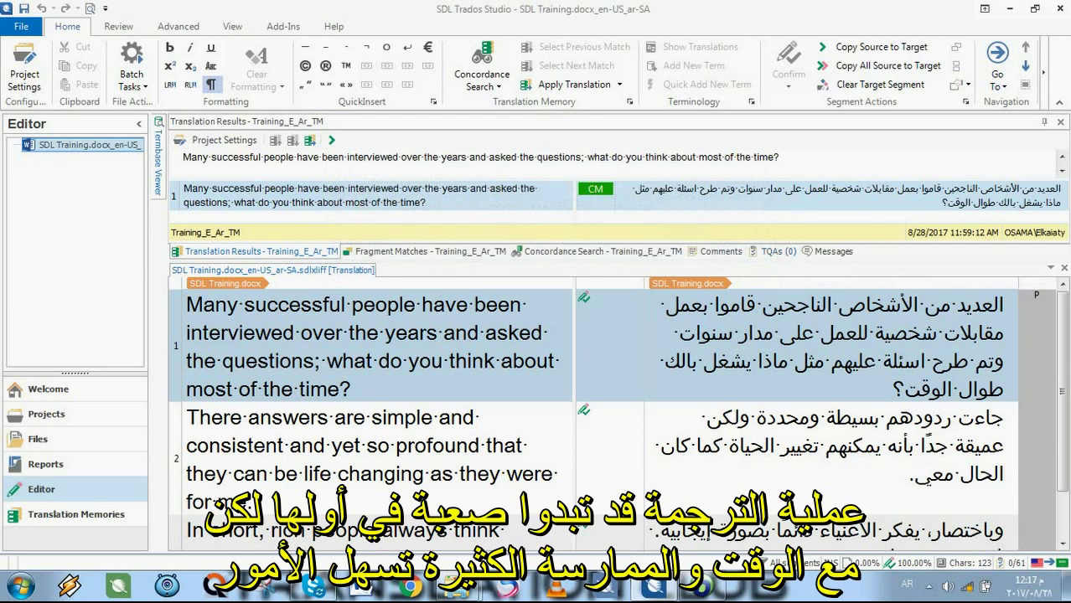
Close Trados Studio and the Babylon dictionary window, and refresh the desktop.
mouse_move(654, 587)
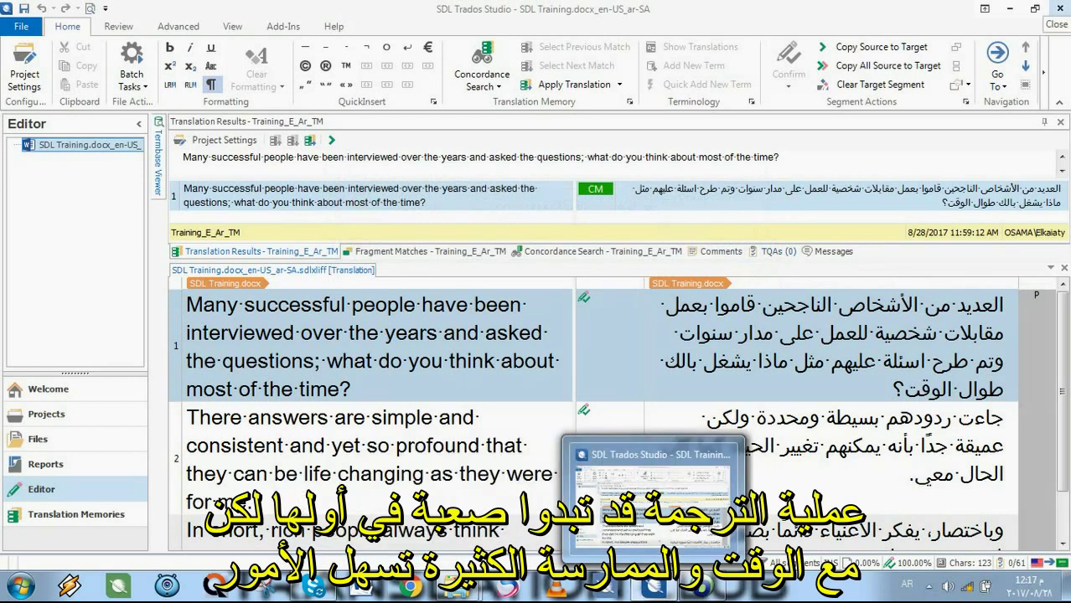
left_click(1058, 9)
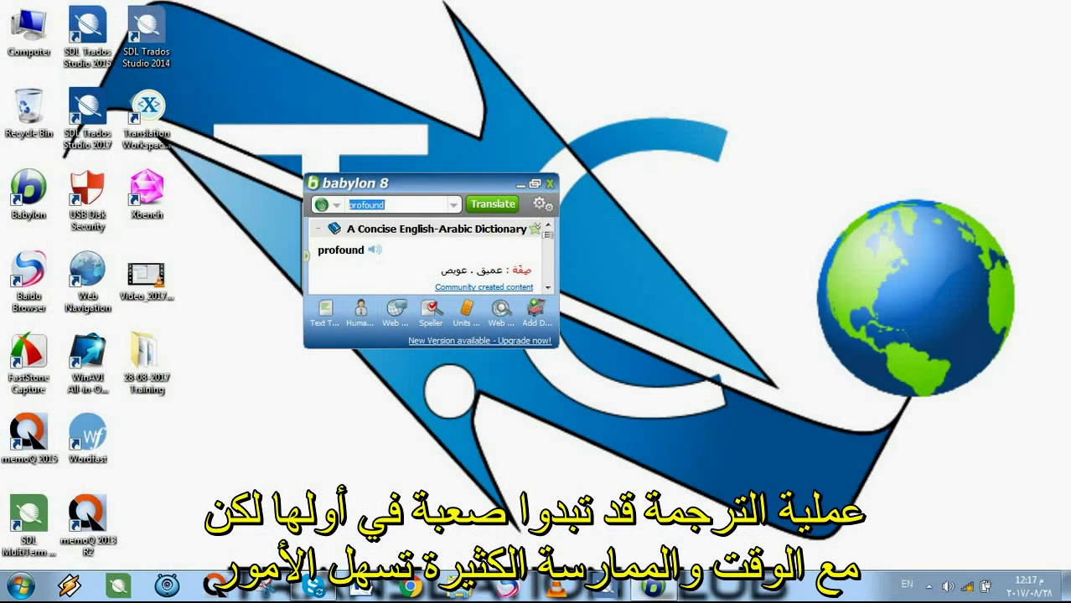
left_click(549, 183)
right_click(550, 183)
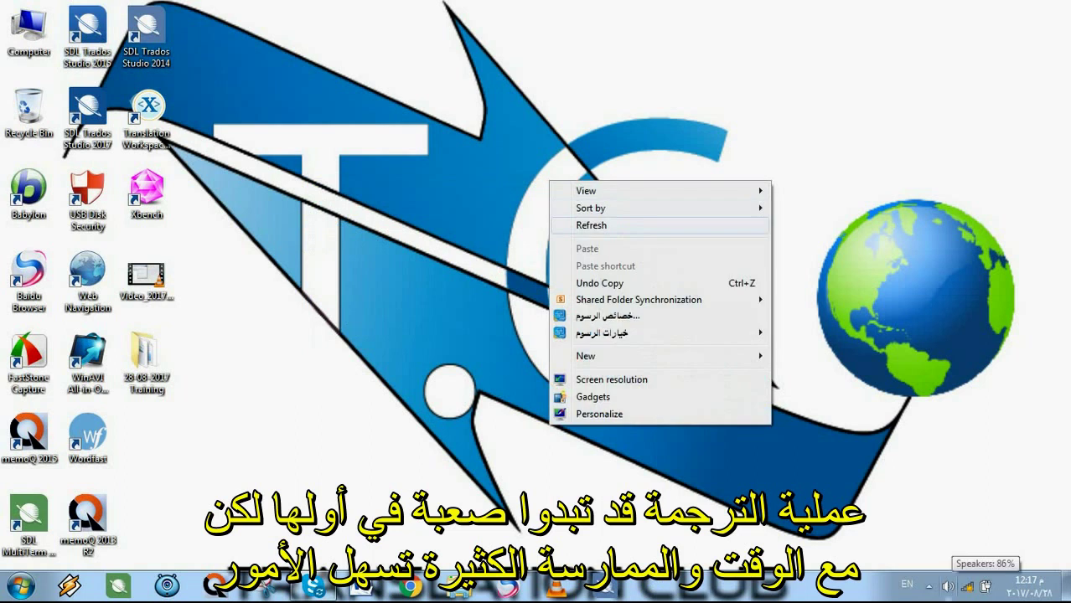
left_click(587, 226)
right_click(588, 227)
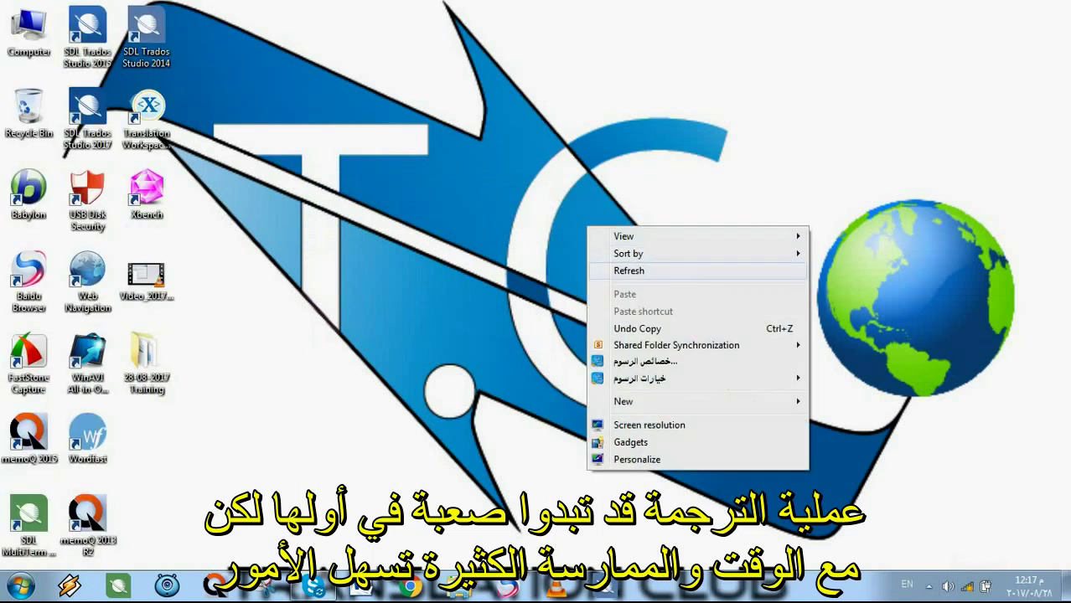
left_click(629, 270)
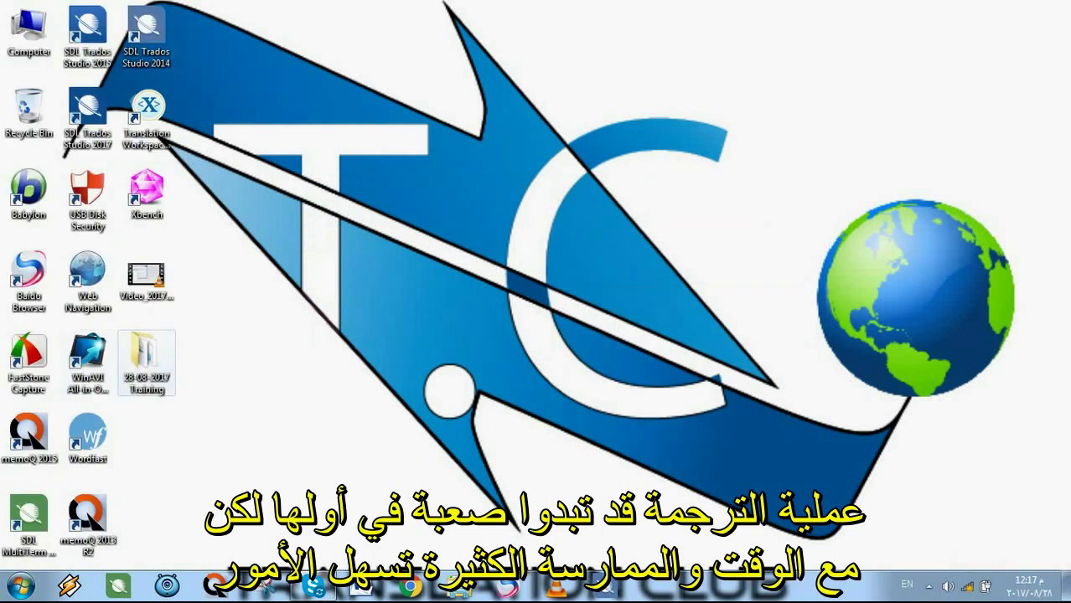
In the 28-08-2017 Training folder, check Target and Target_1, delete the Target_1 folder, and open Target.
double_click(147, 362)
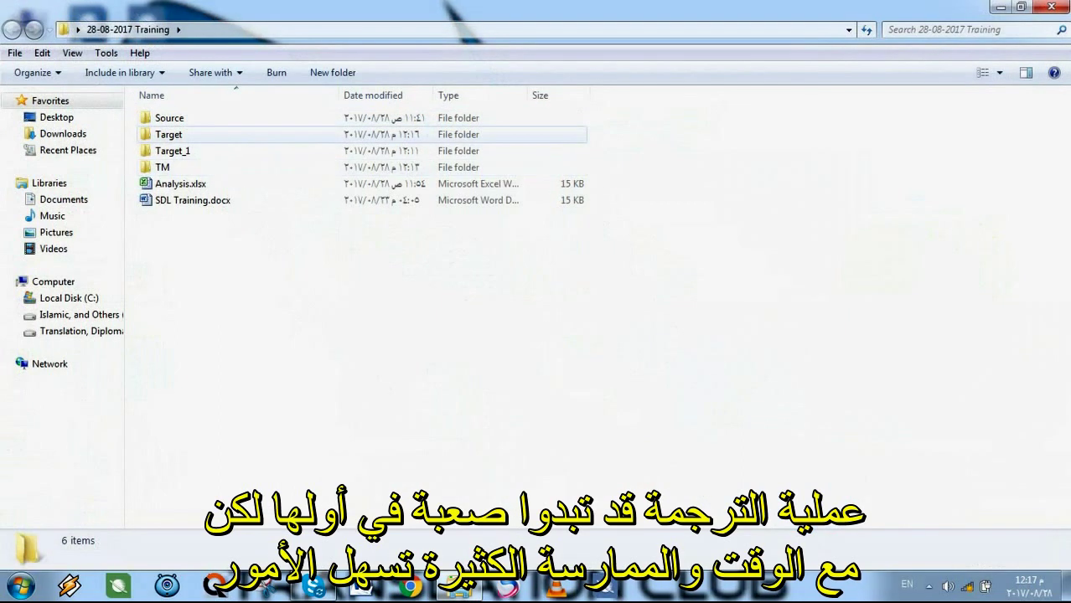
double_click(168, 134)
key("BackSpace")
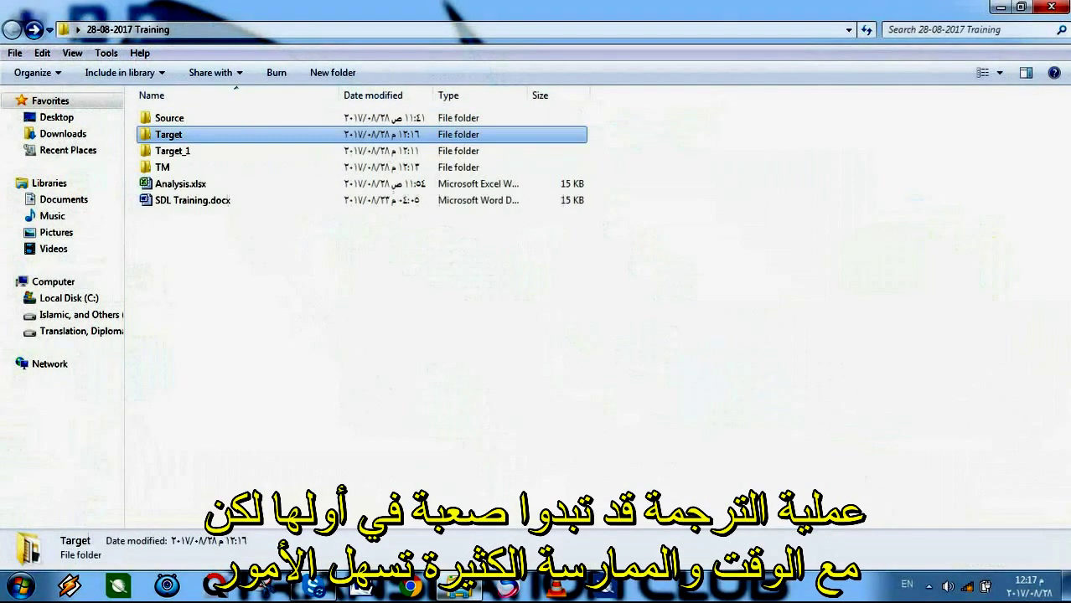
key("Down")
key("Return")
key("BackSpace")
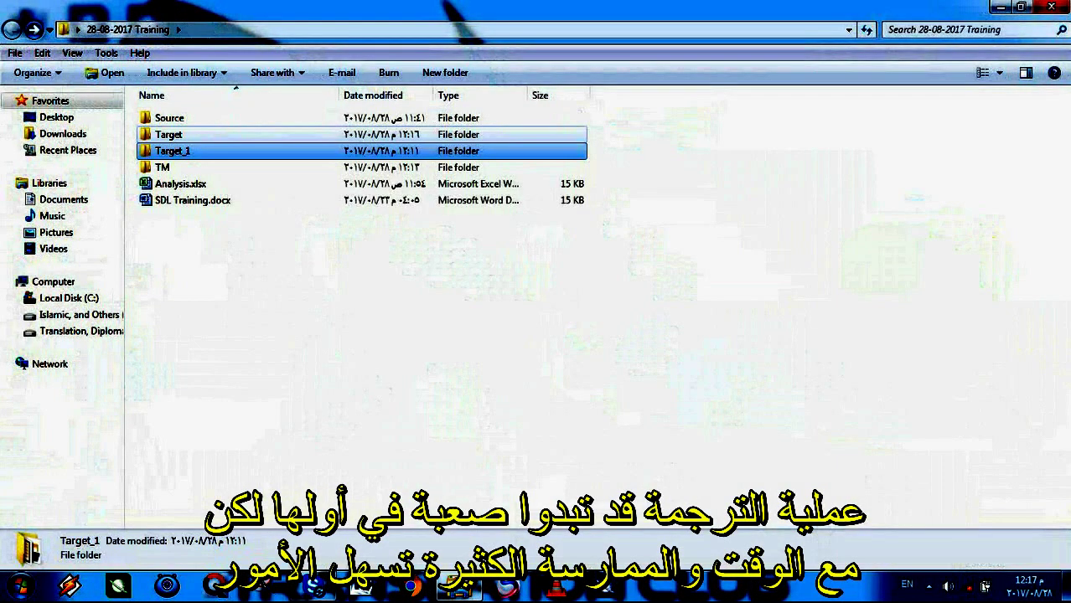
key("Delete")
key("Return")
key("Return")
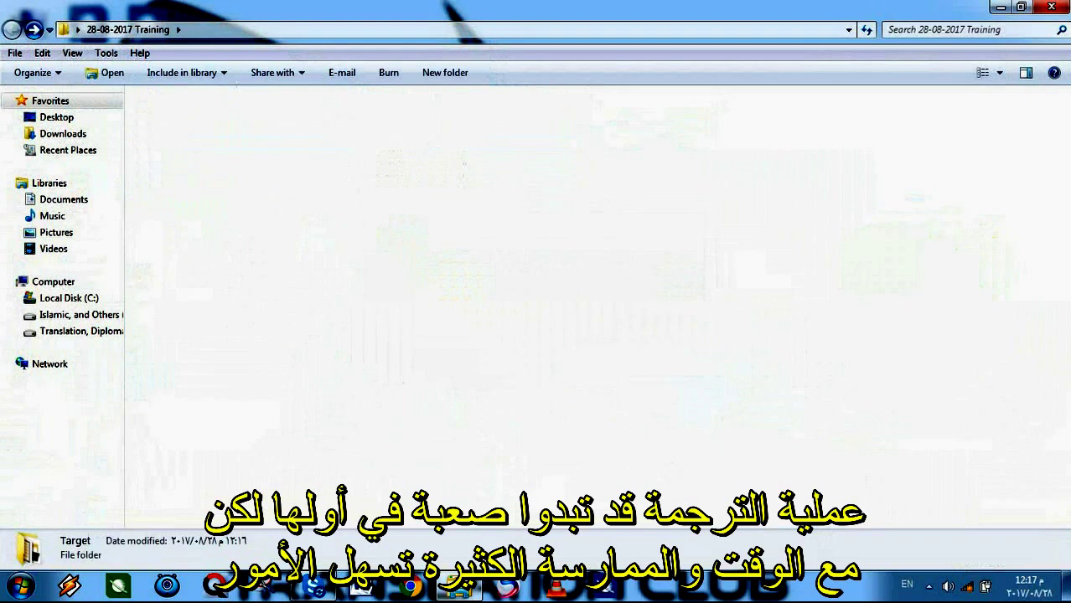
Open SDL Training.docx_en-US_ar-SA.sdlxliff in Trados Studio, accepting the translation memory settings with the last Training_E_Ar_TM.sdltm enabled.
left_click(235, 167)
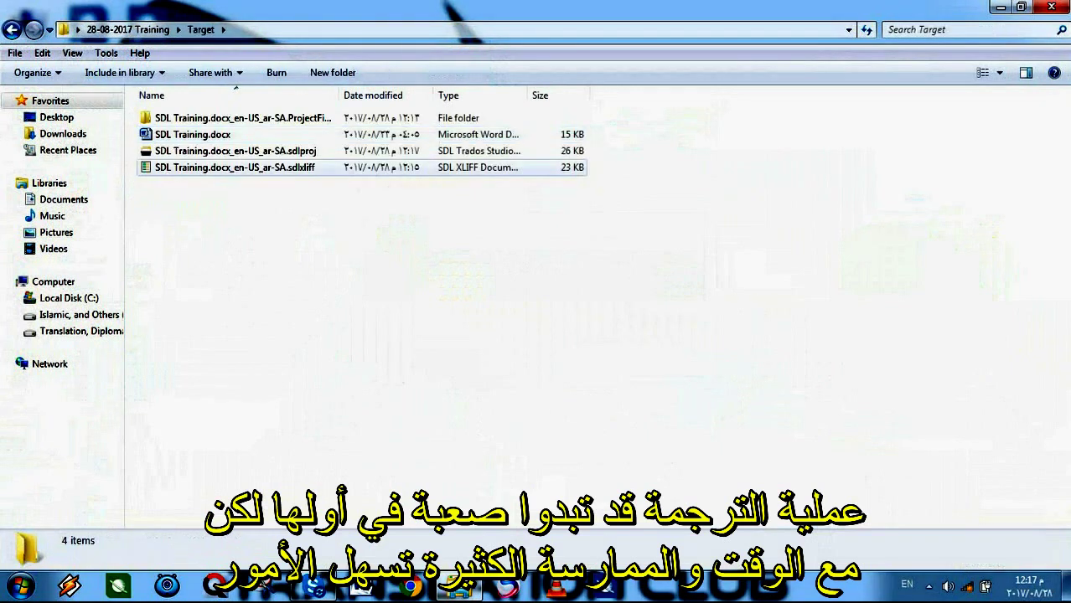
double_click(234, 166)
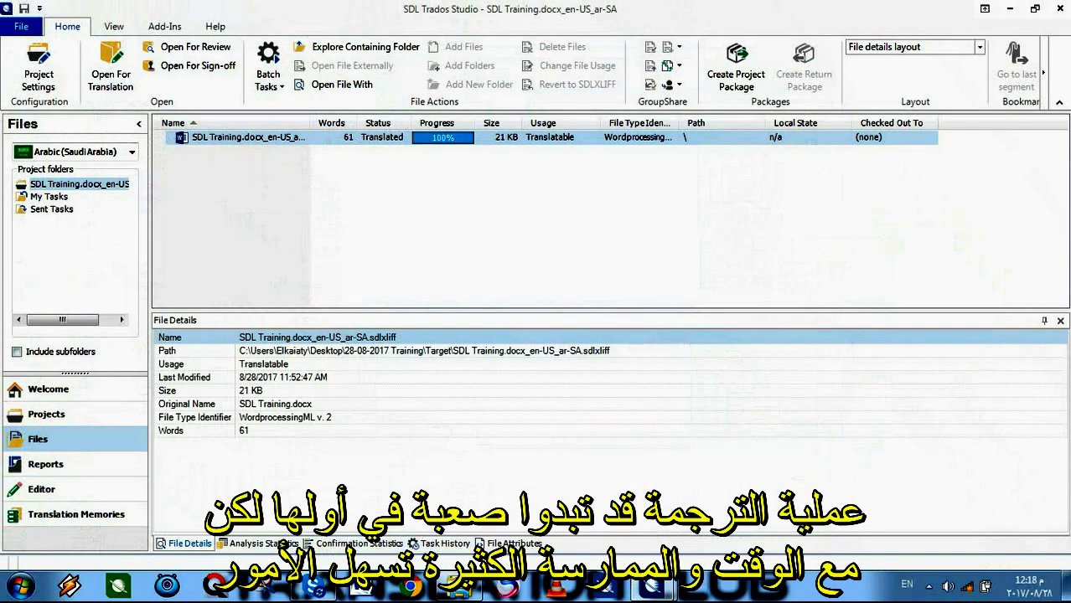
mouse_move(652, 587)
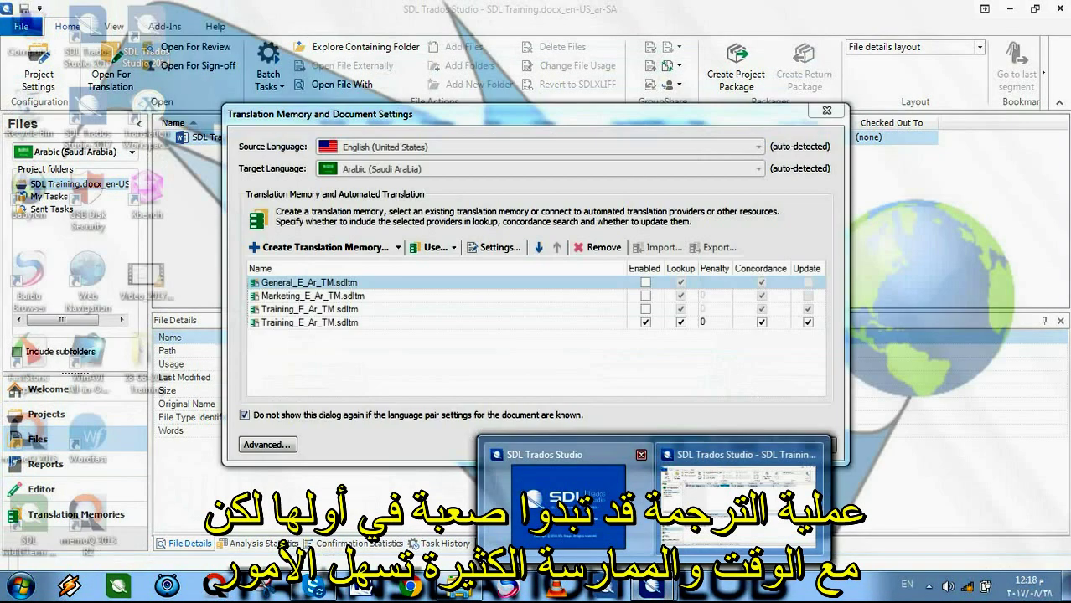
left_click(568, 500)
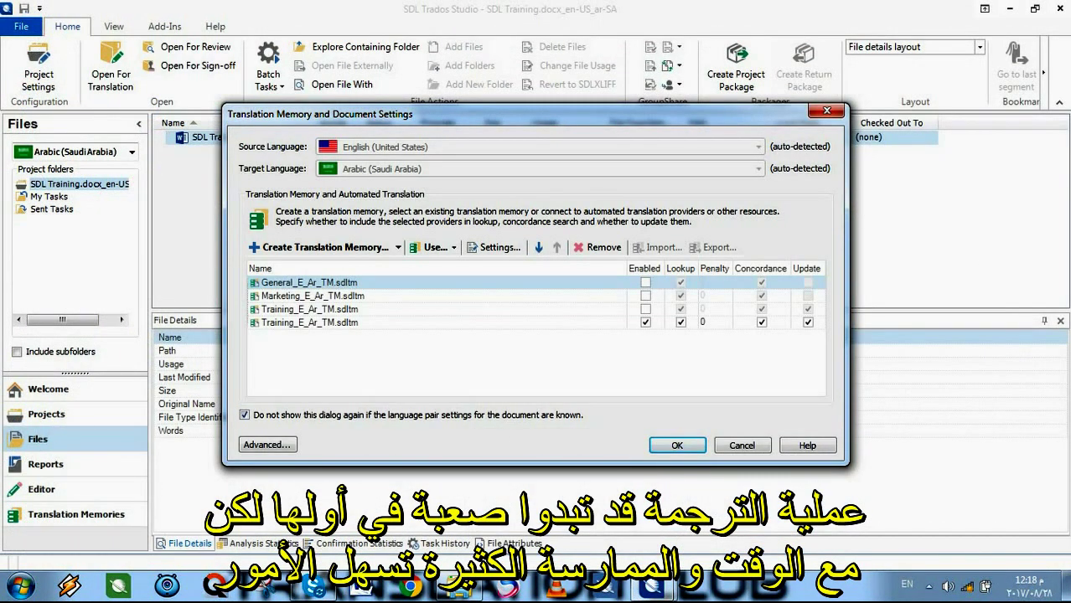
left_click(678, 445)
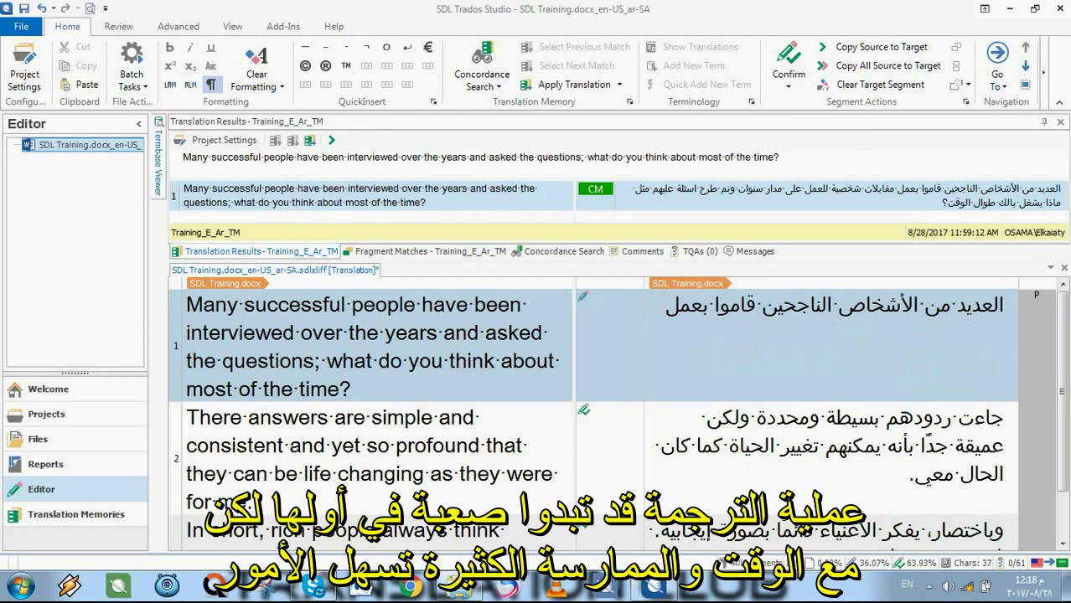
Confirm the full Arabic translation of segment 1 and save the target as SDL Training.docx in the Target folder, replacing the existing file.
key("ctrl+a")
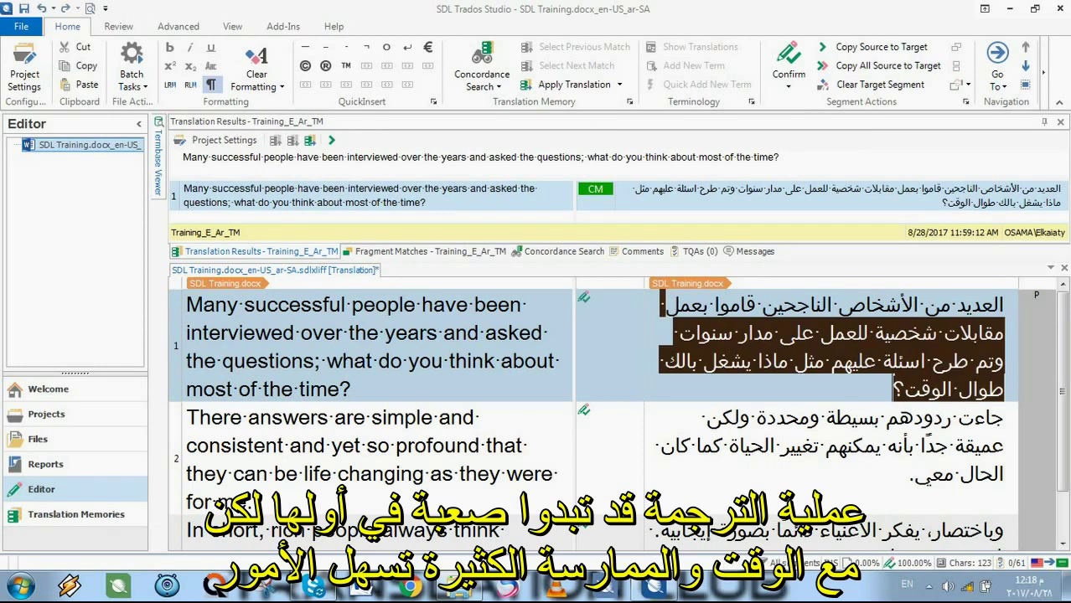
key("ctrl+Return")
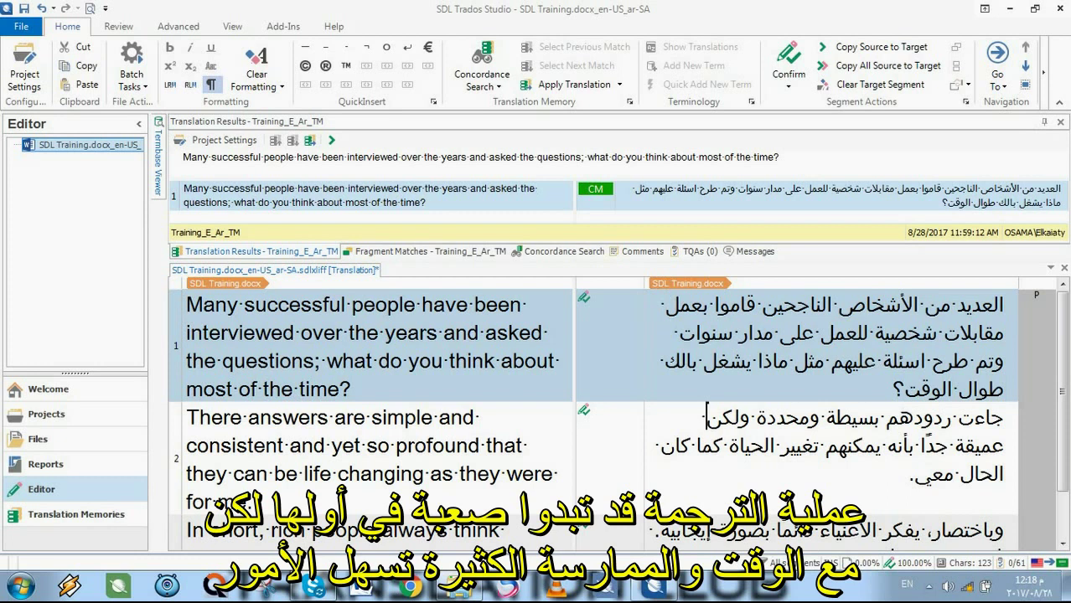
left_click(21, 26)
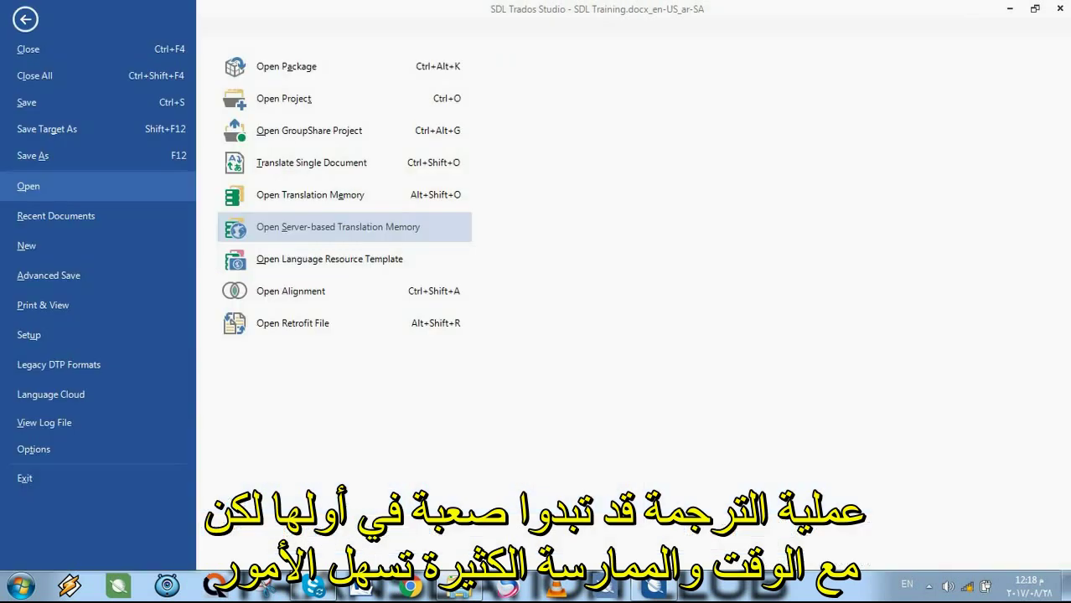
left_click(47, 128)
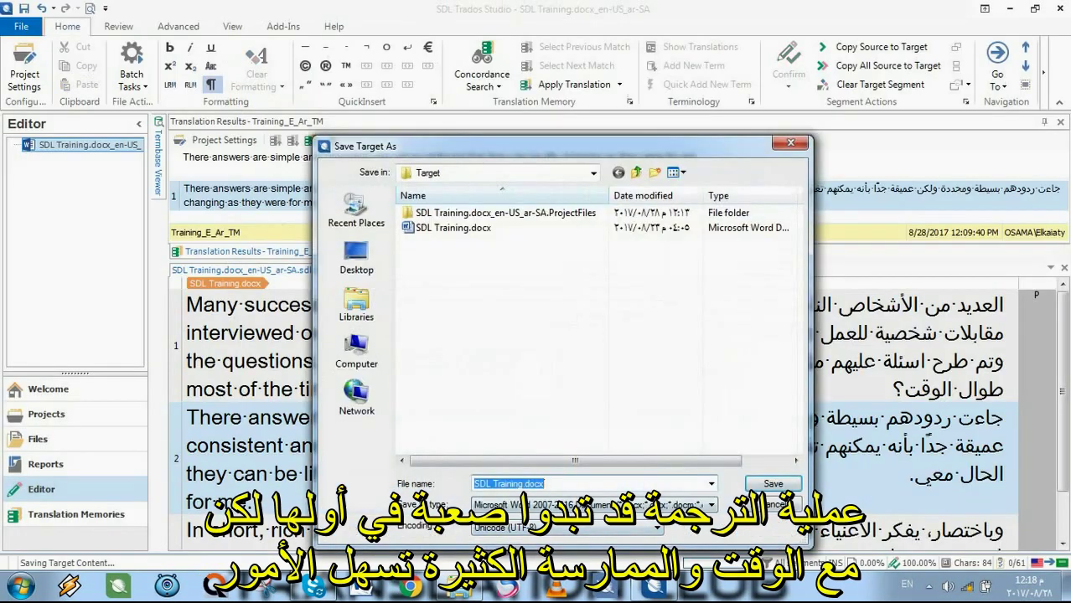
key("Return")
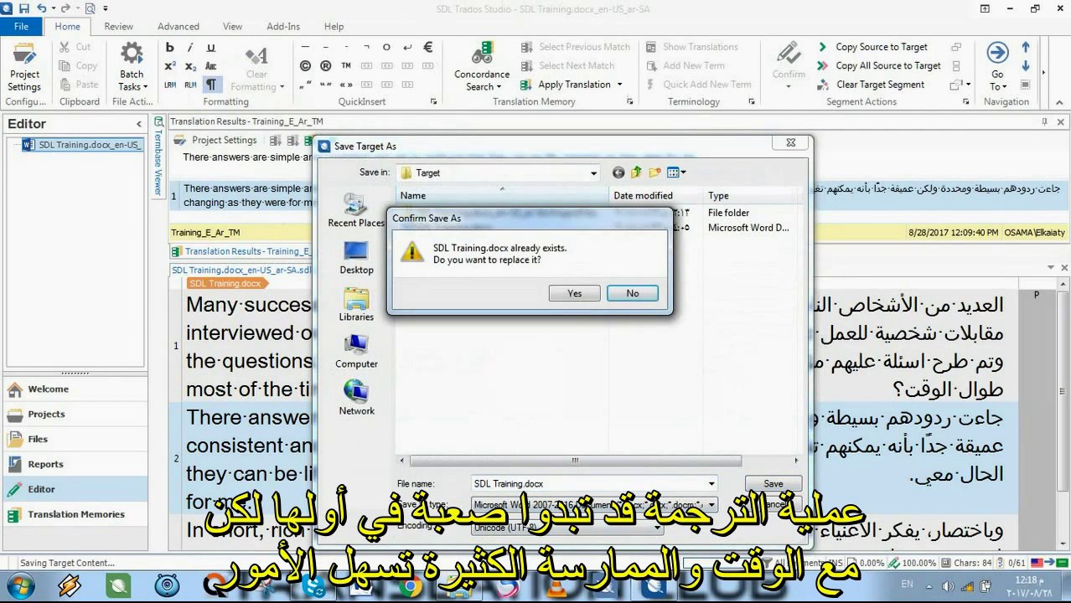
key("y")
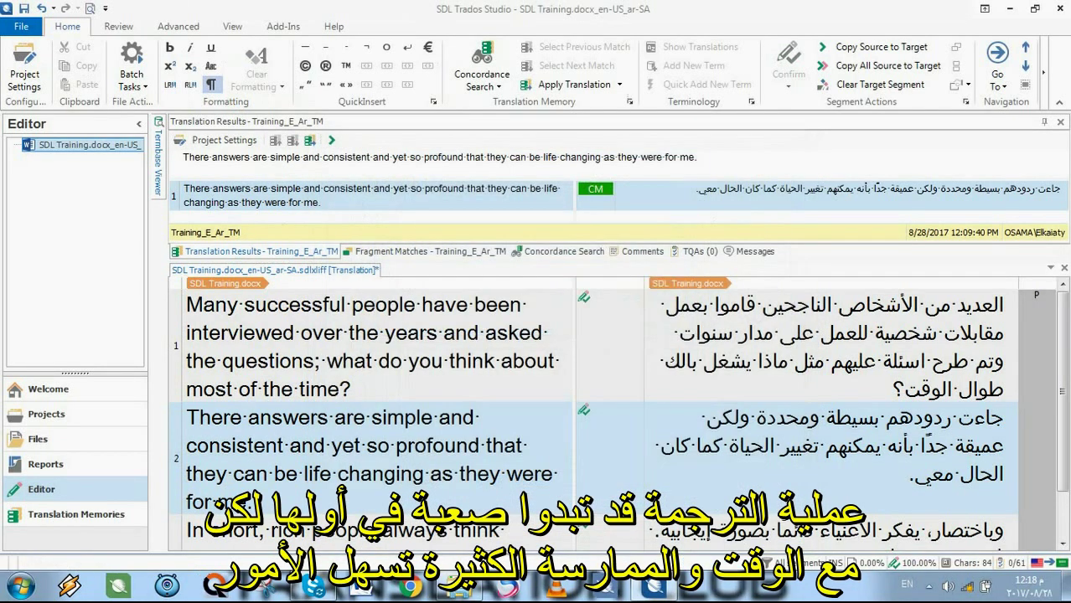
Close Trados Studio, saving the changes to SDL Training.docx_en-US_ar-SA.sdlxliff.
left_click(1060, 9)
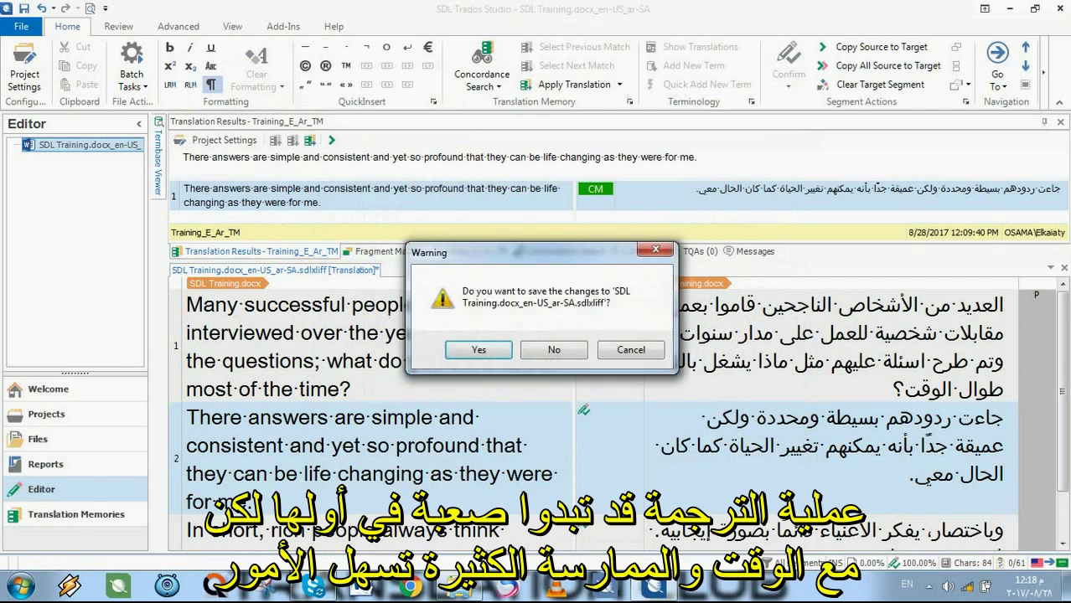
key("y")
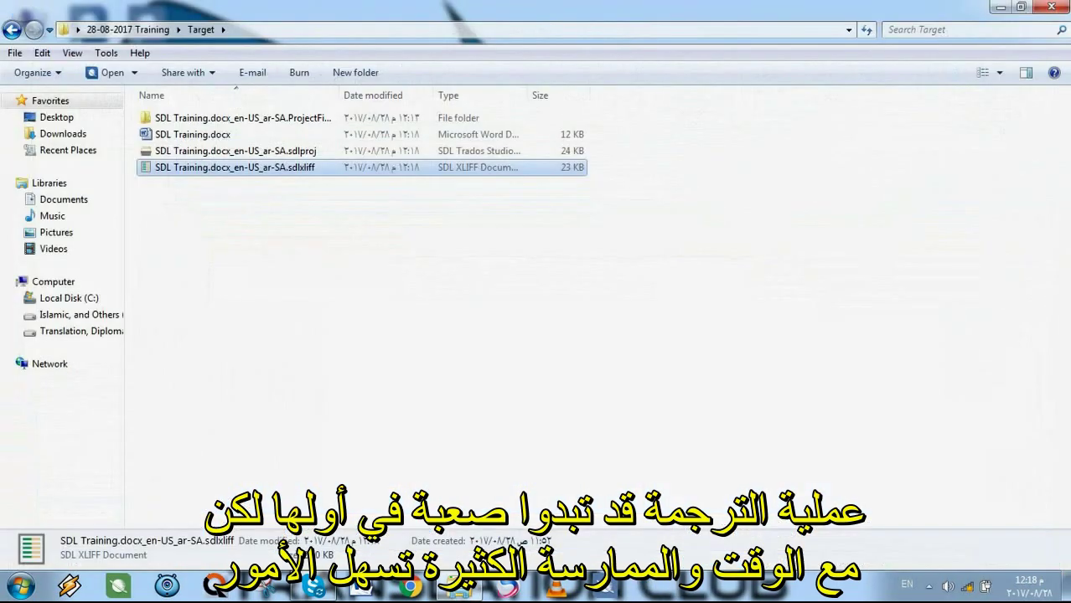
Open SDL Training.docx from the Target folder in Word, dismiss the activation notice, review the Arabic text, and close the document.
left_click(192, 134)
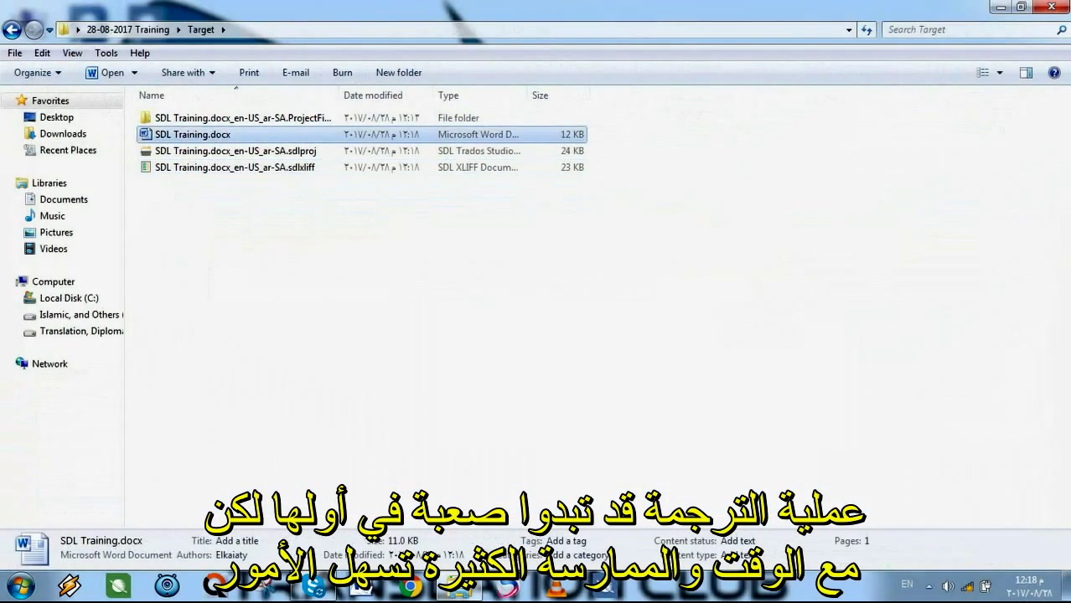
key("Return")
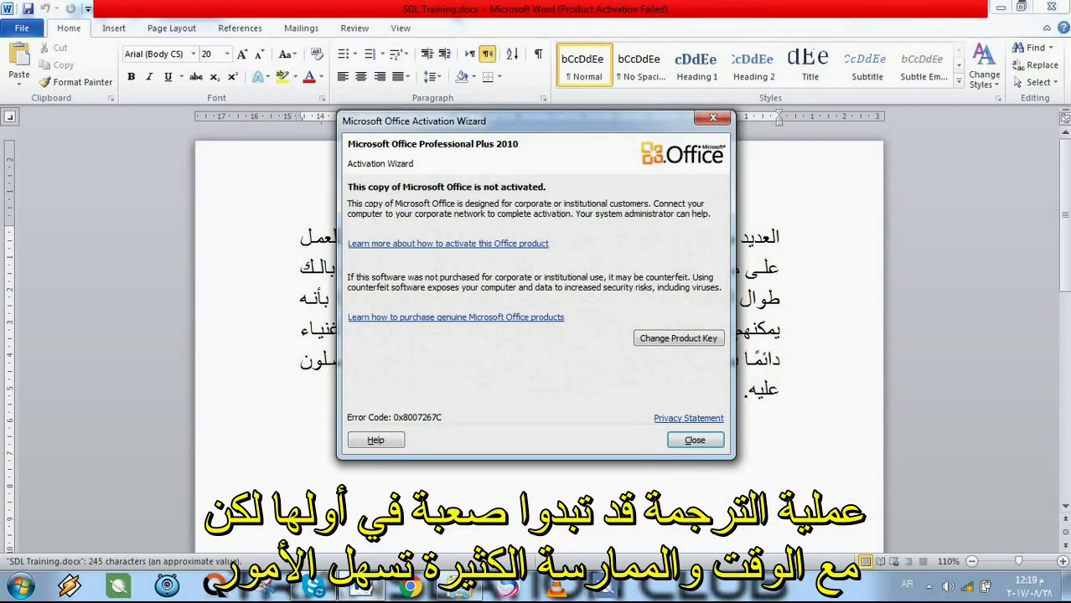
key("Return")
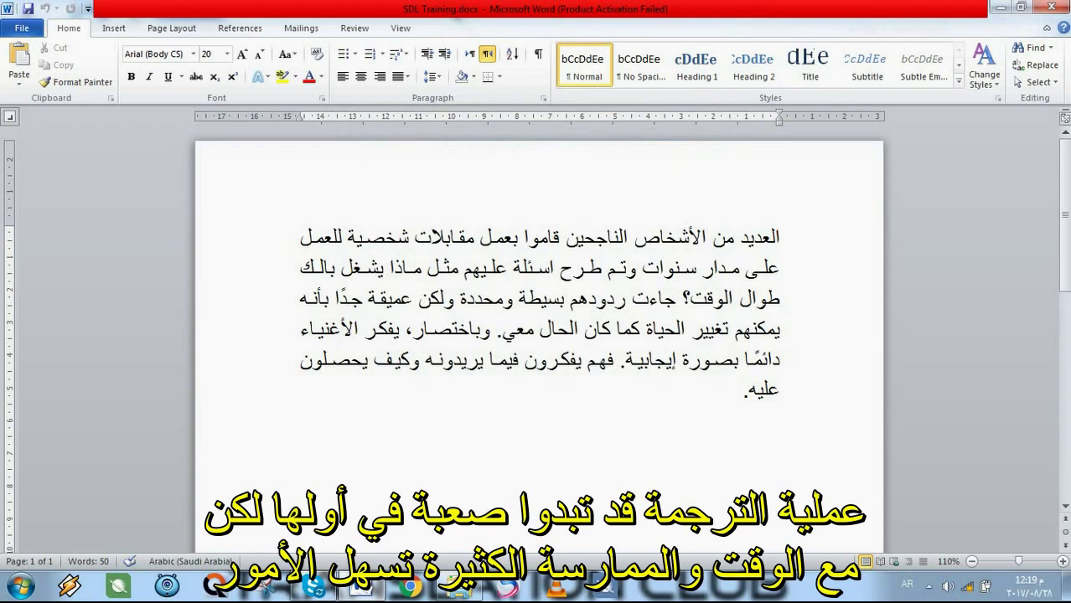
key("ctrl+w")
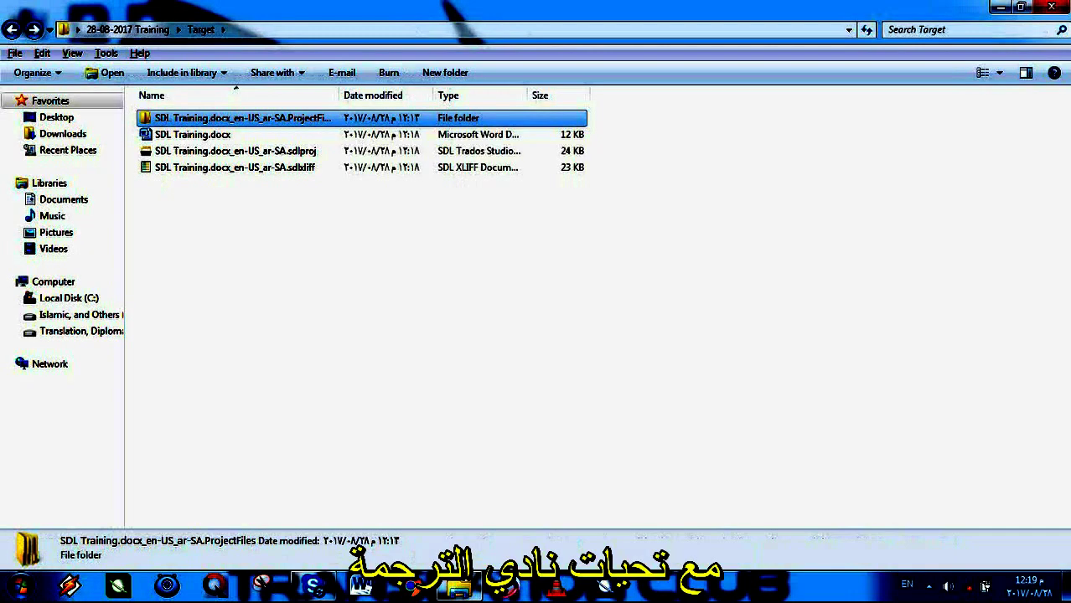
Put the SDL Training.docx_en-US_ar-SA review document directly in the Target folder and permanently delete the SDL Training.docx_en-US_ar-SA.ProjectFiles folder.
left_click(235, 151)
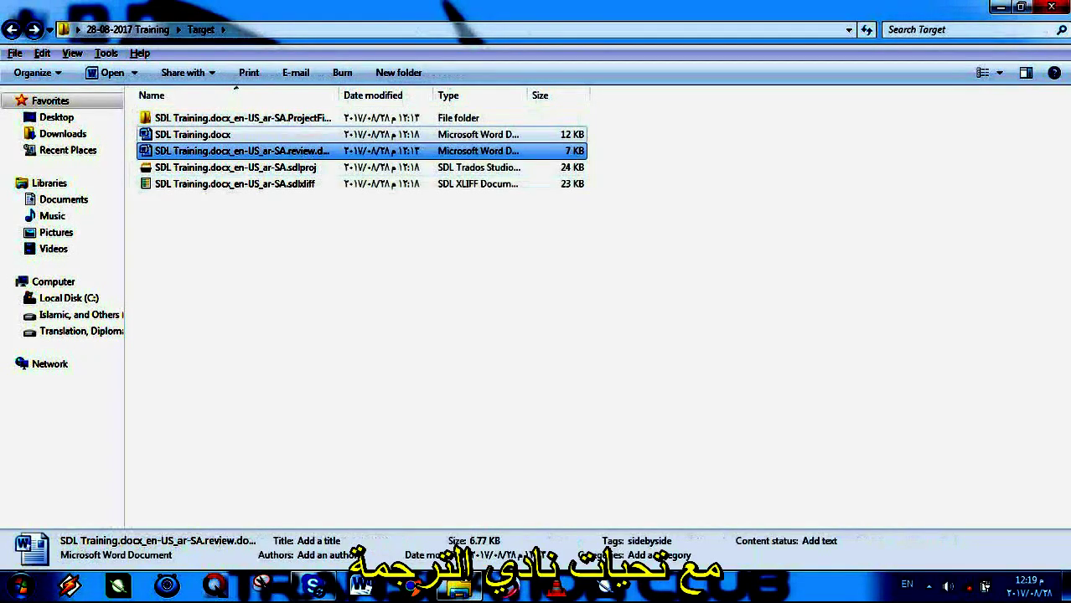
left_click(235, 118)
key("shift+Delete")
key("Return")
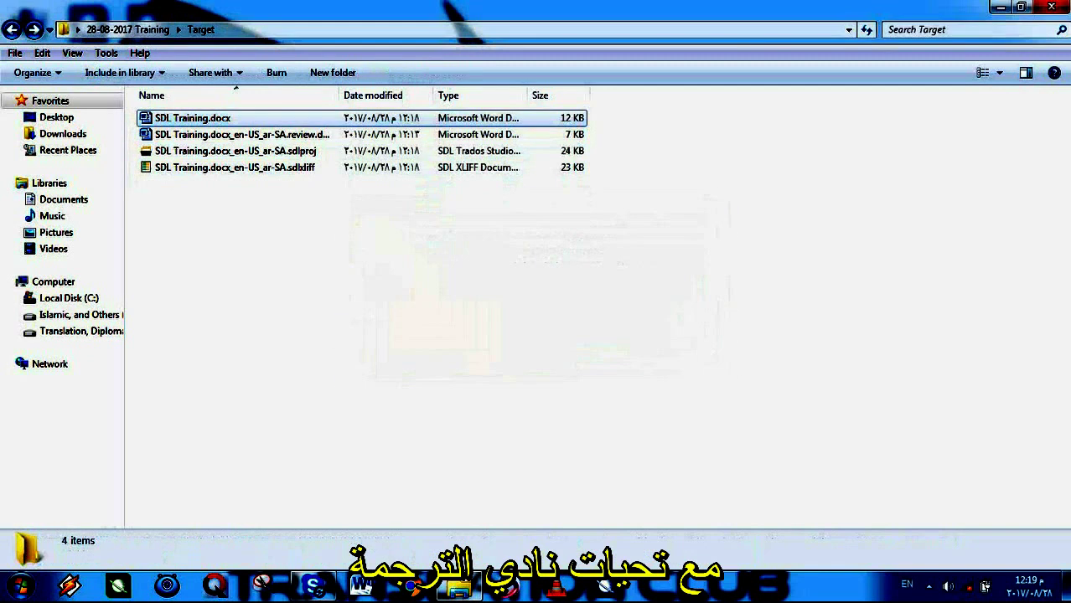
Compress all the files in the Target folder into a Target.rar archive and select that archive.
left_click(193, 117)
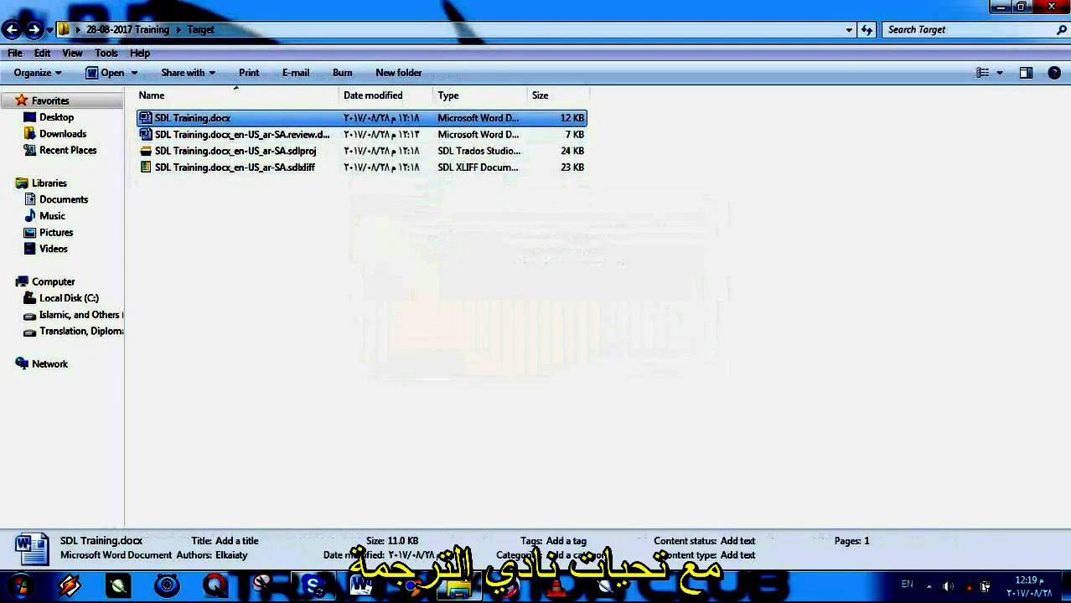
left_click(228, 134)
left_click(228, 168)
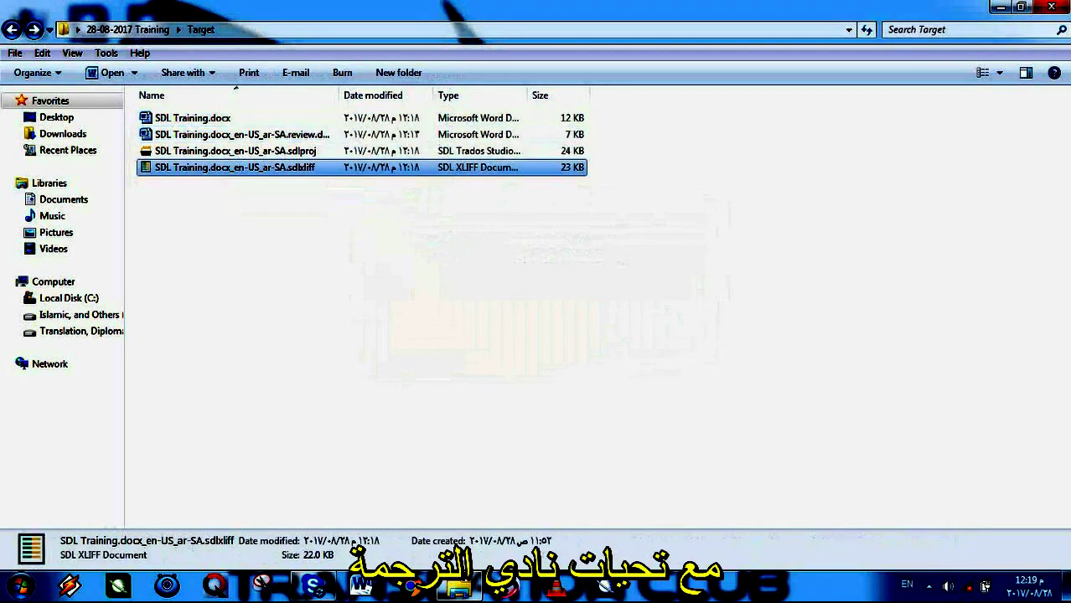
key("ctrl+a")
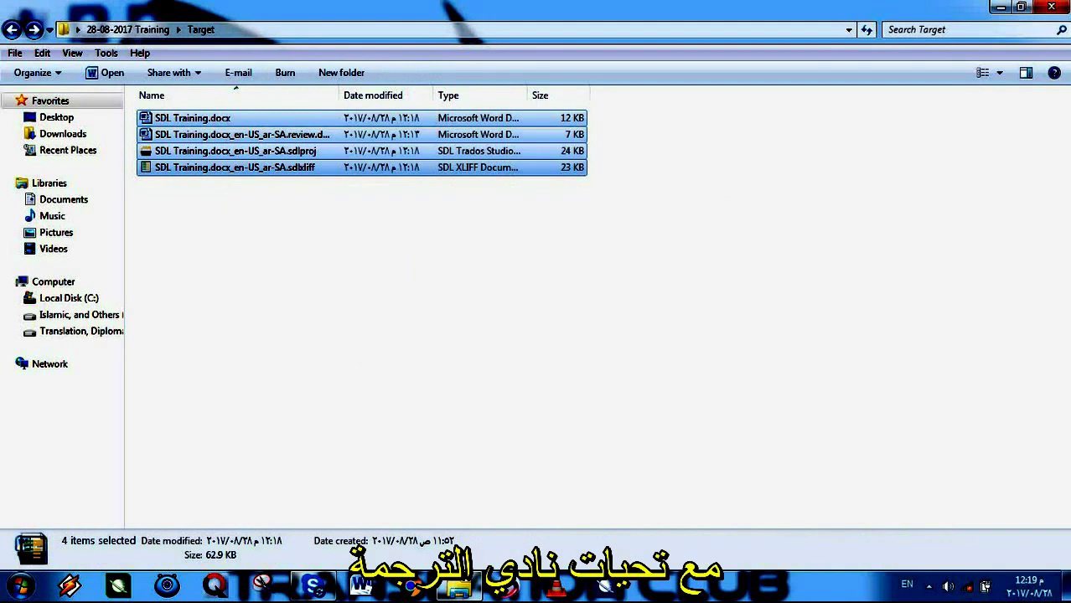
right_click(189, 168)
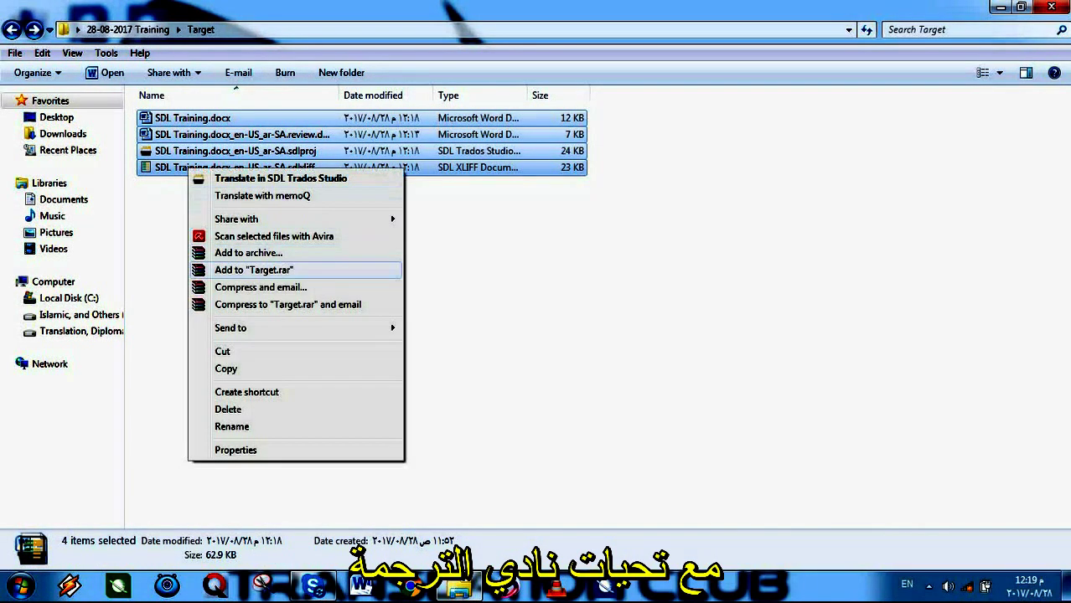
left_click(254, 270)
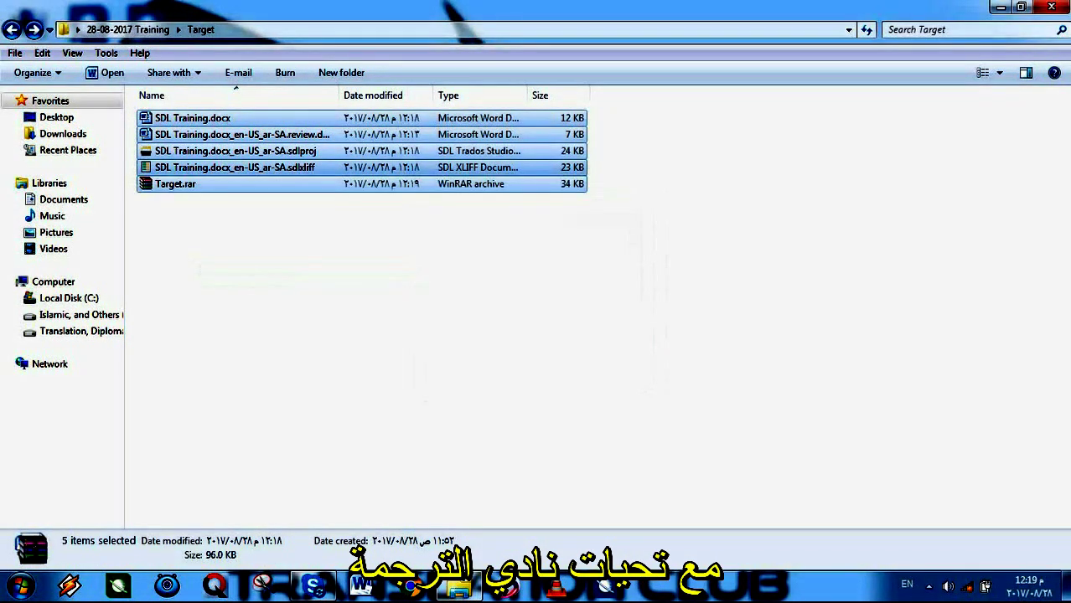
left_click(253, 270)
left_click(175, 184)
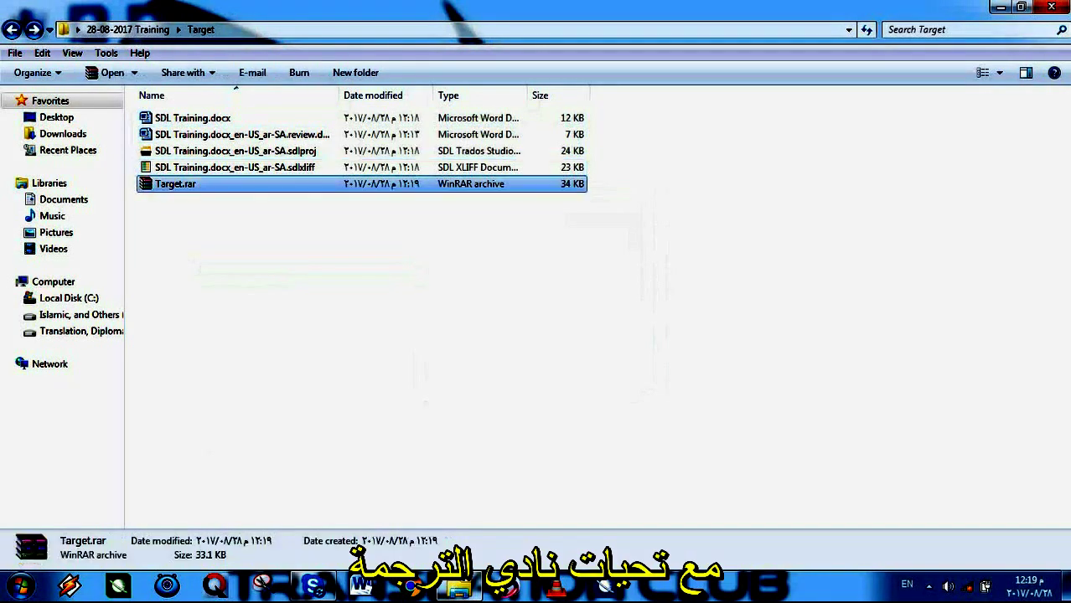
In the 28-08-2017 Training folder, compress Target, TM and Analysis.xlsx into 28-08-2017 Training.rar and select the archive.
key("BackSpace")
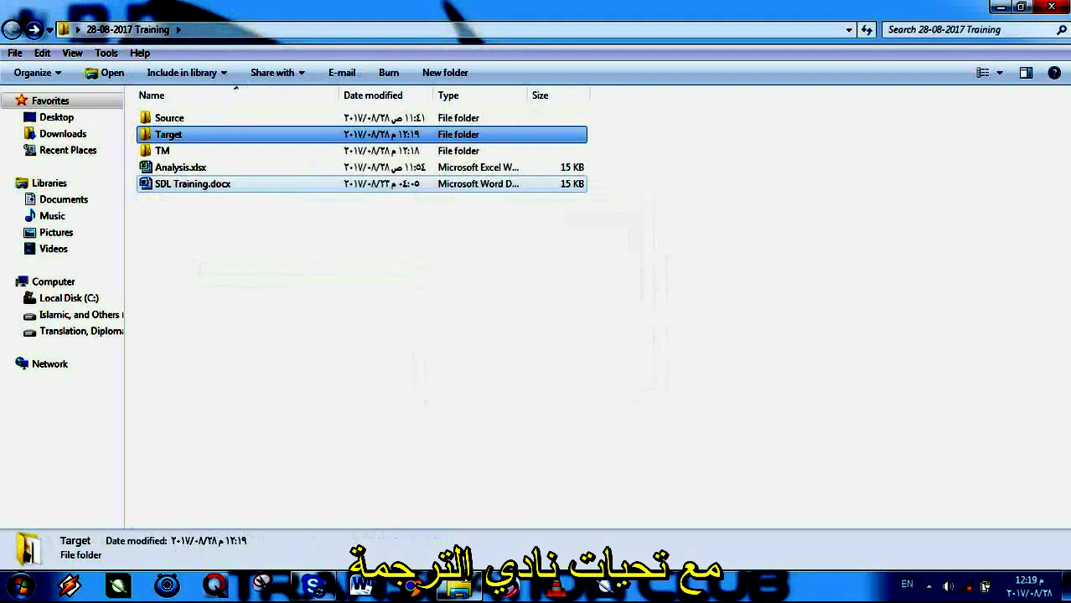
key("Down")
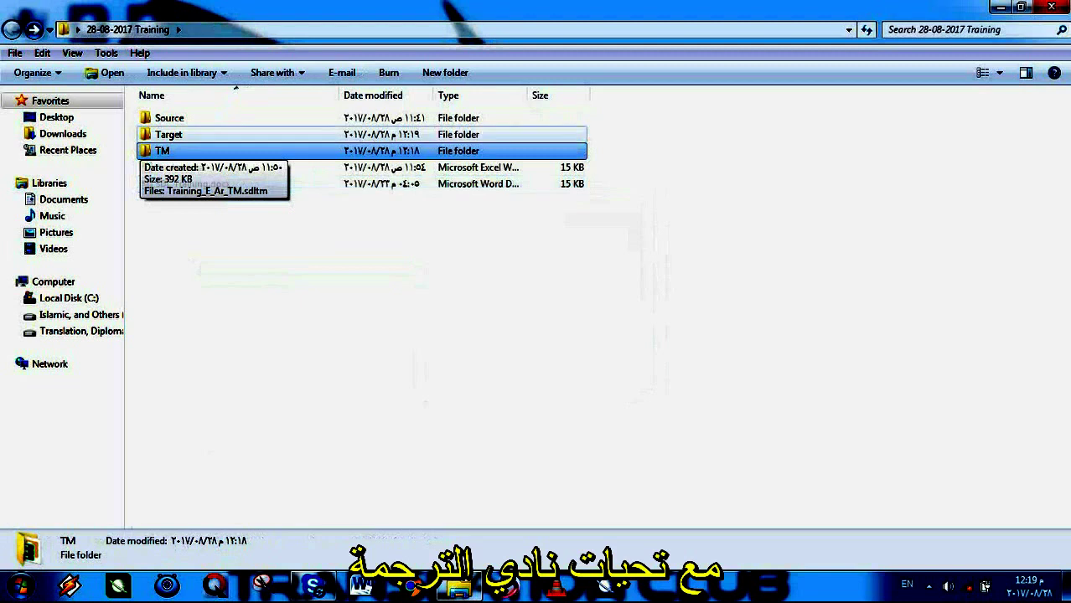
key("Up")
key("shift+Down")
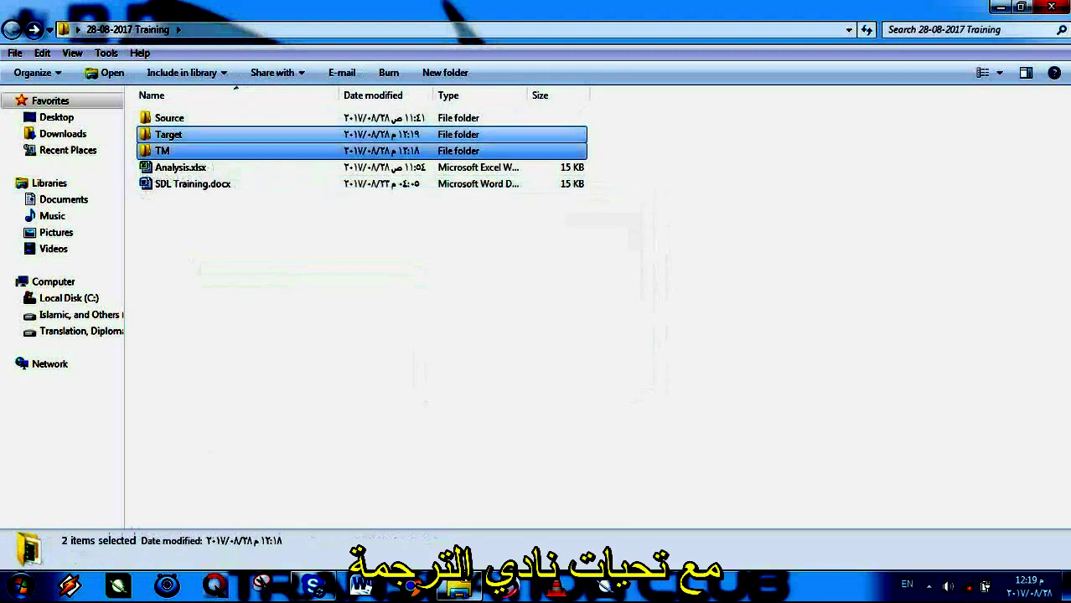
key("shift+Down")
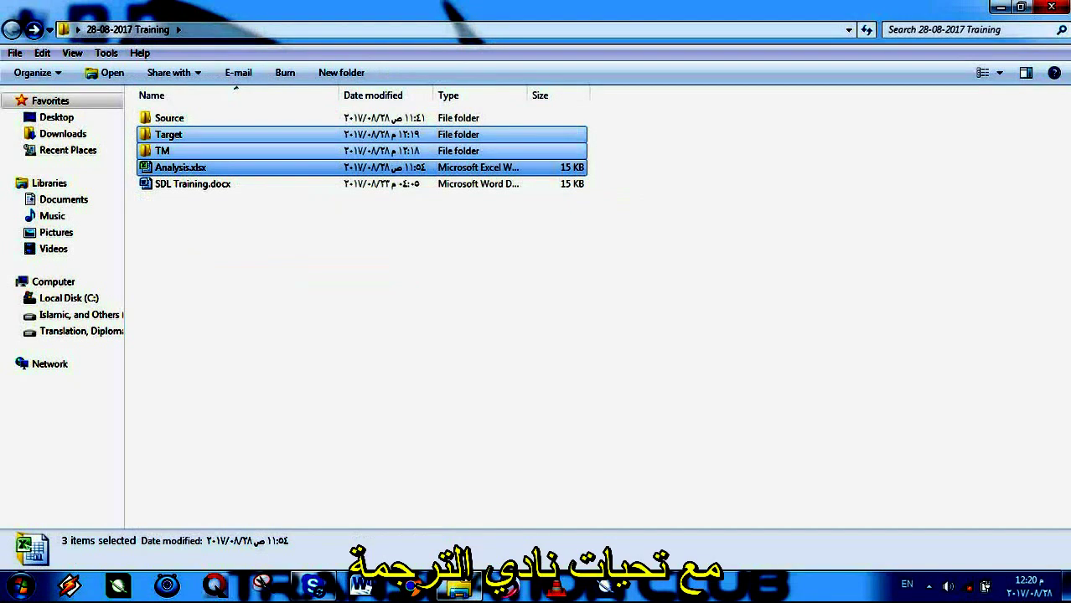
right_click(190, 171)
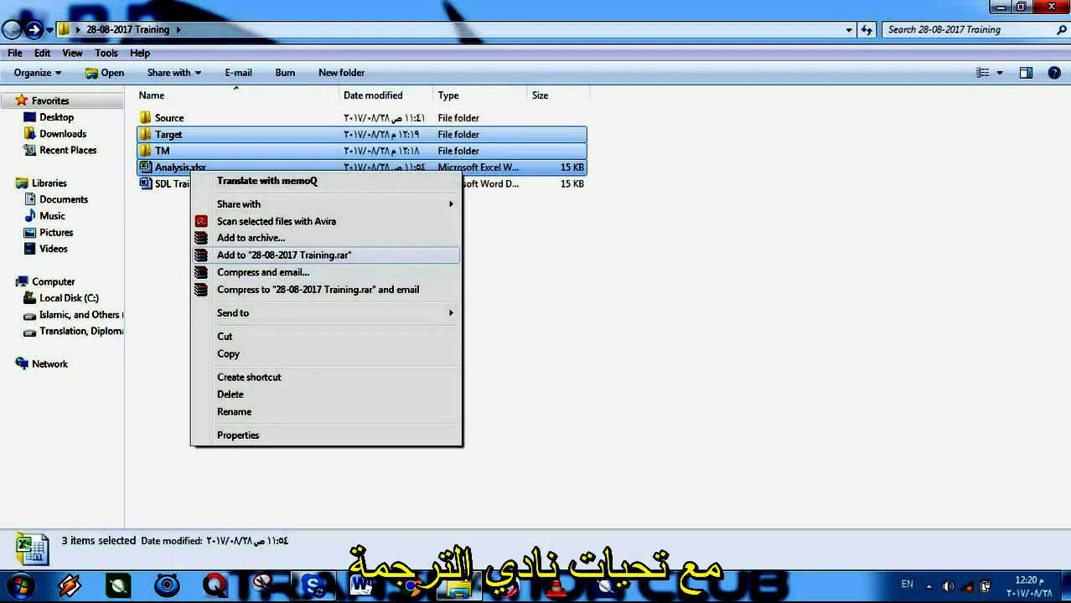
key("Return")
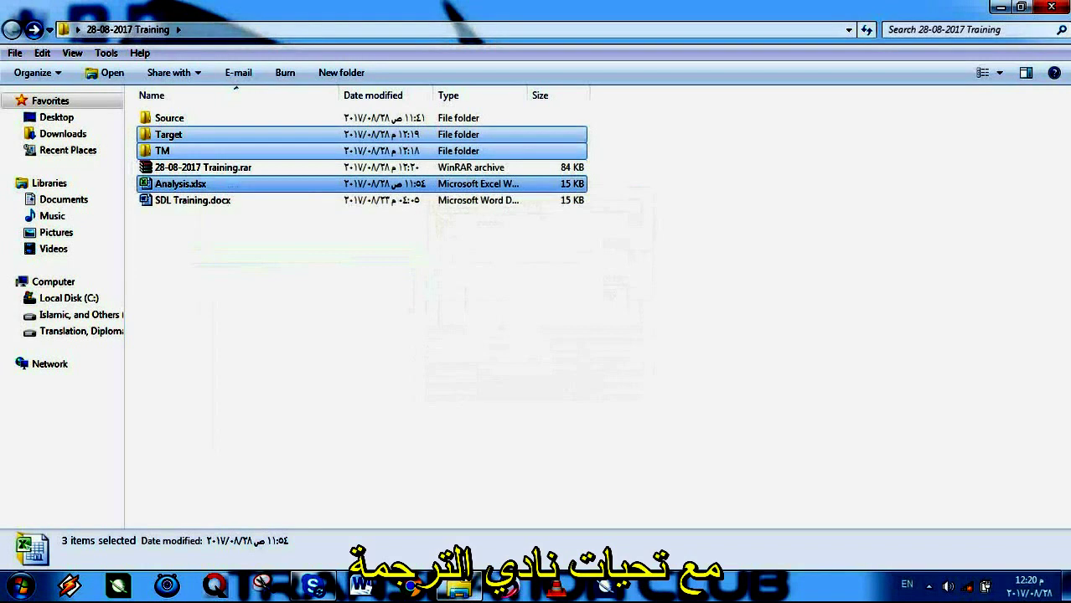
left_click(203, 167)
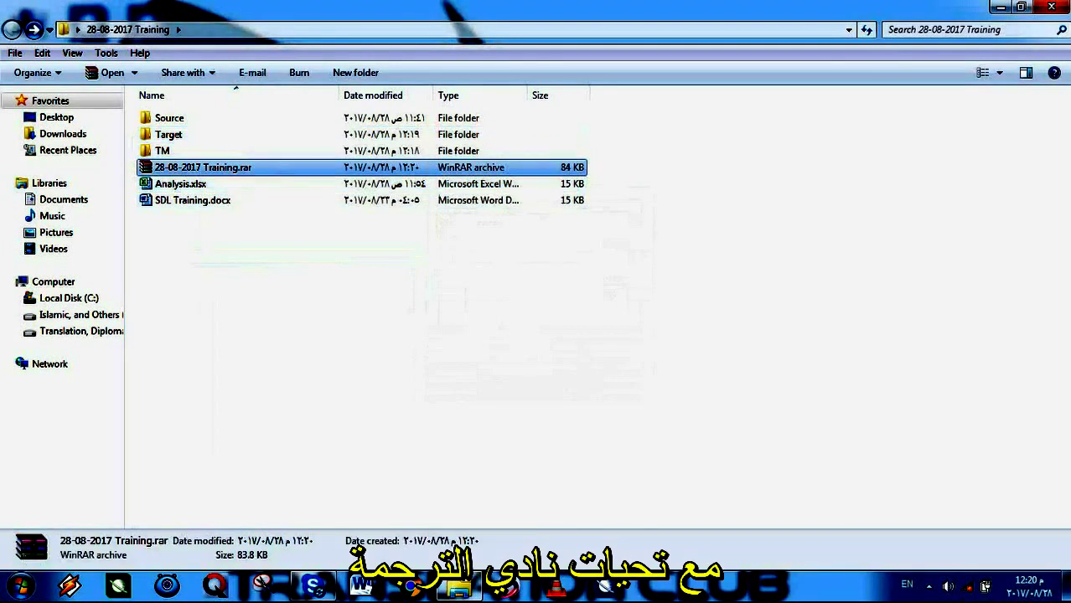